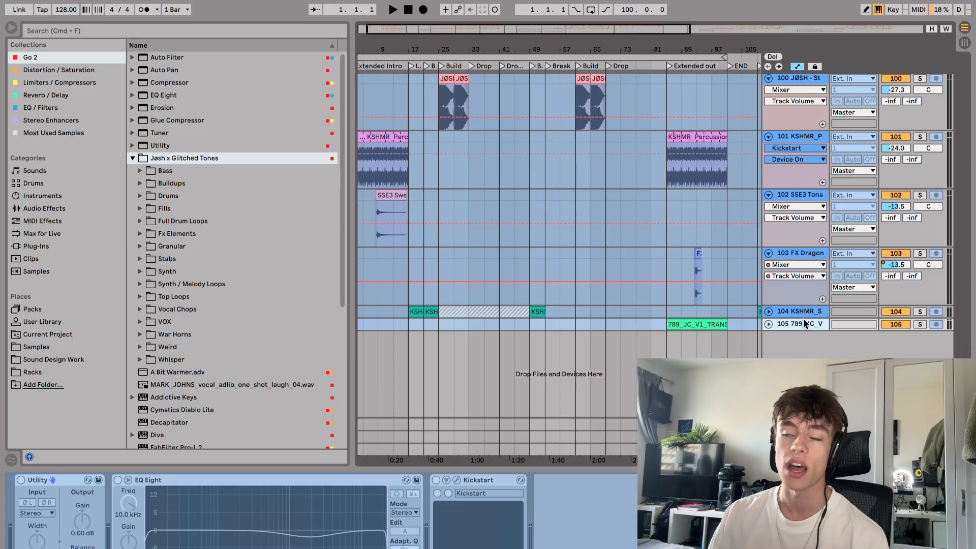
Start playback of the arrangement from the beginning of the Extended Intro.
drag(628, 55, 629, 33)
scroll(407, 285, up, 10)
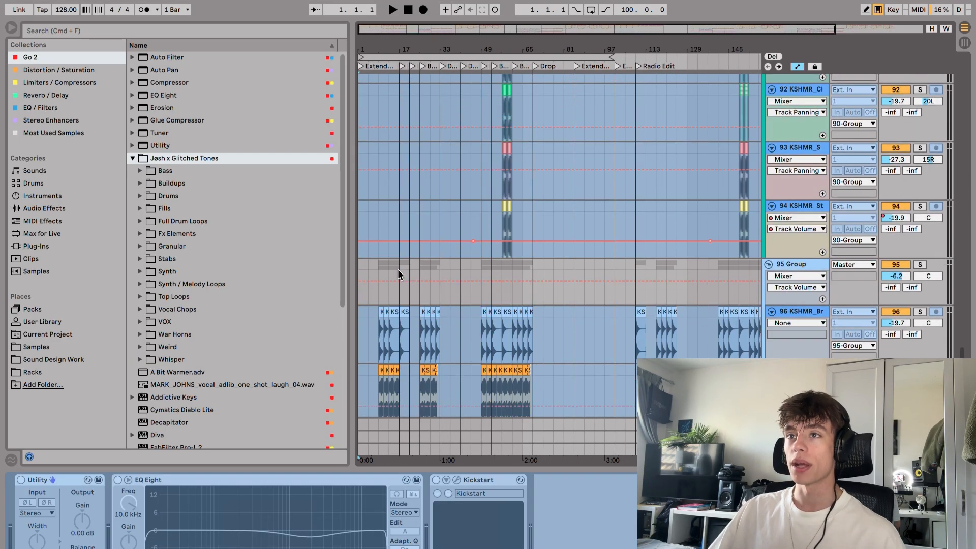
scroll(394, 248, up, 20)
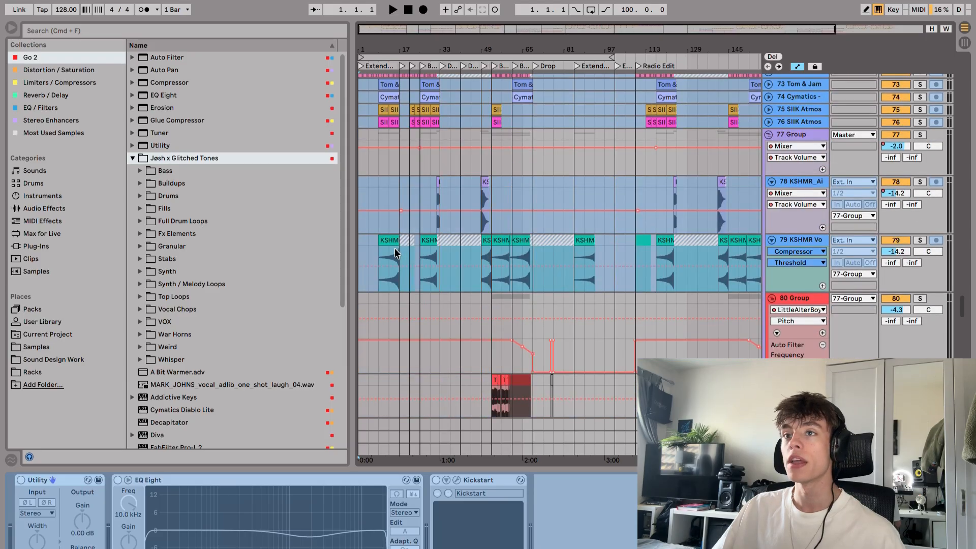
scroll(361, 111, up, 8)
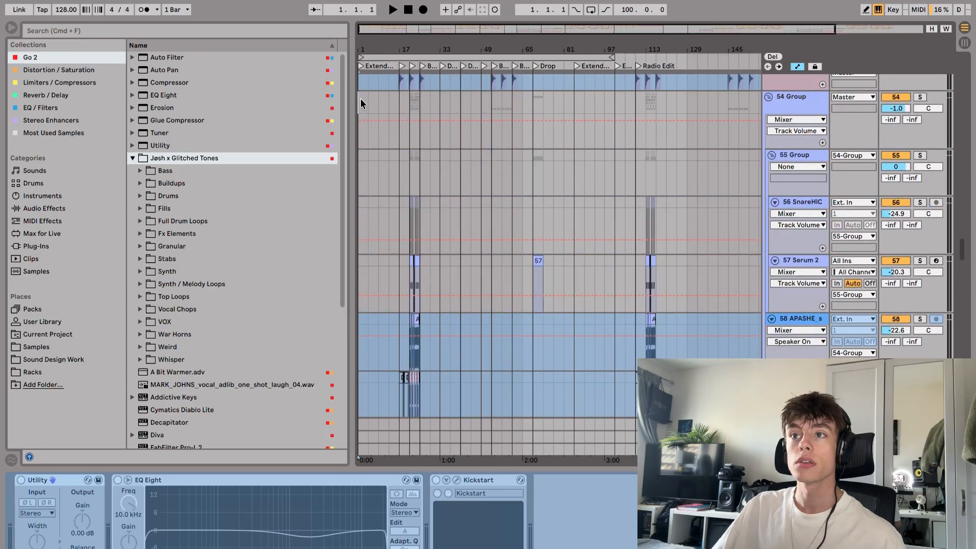
click(361, 101)
key(space)
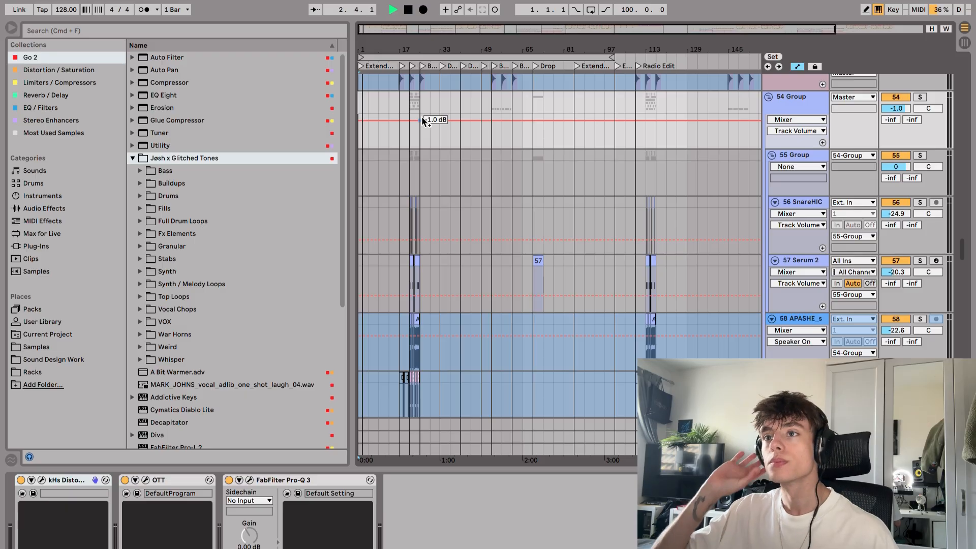
Examine the drum, Grooves and percussion loop tracks in the Extended Intro while the song plays.
scroll(394, 146, up, 15)
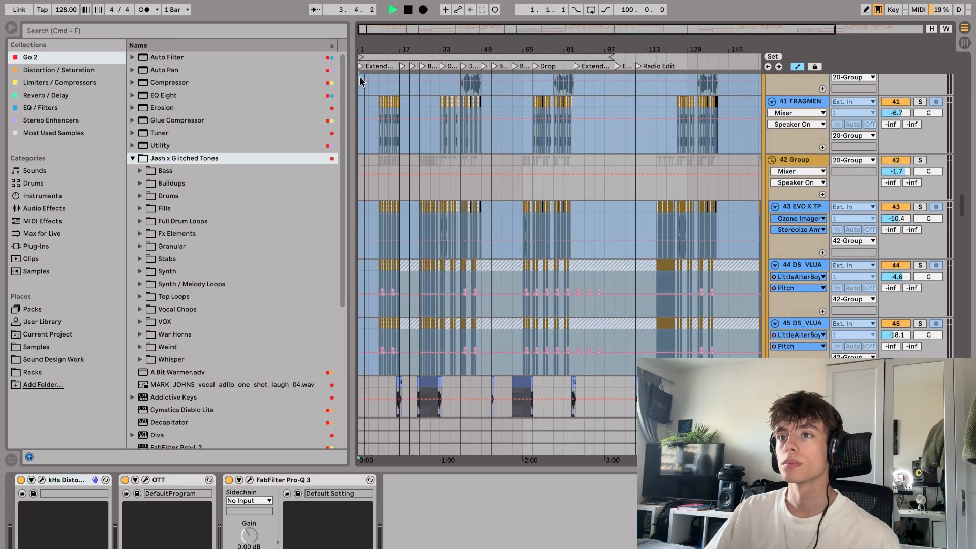
drag(371, 49, 431, 145)
scroll(431, 147, up, 15)
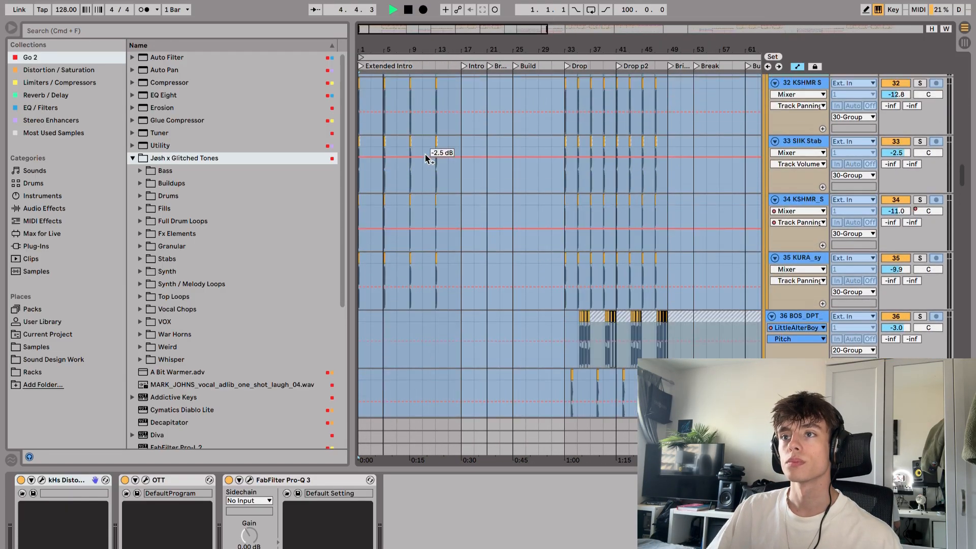
scroll(426, 155, up, 20)
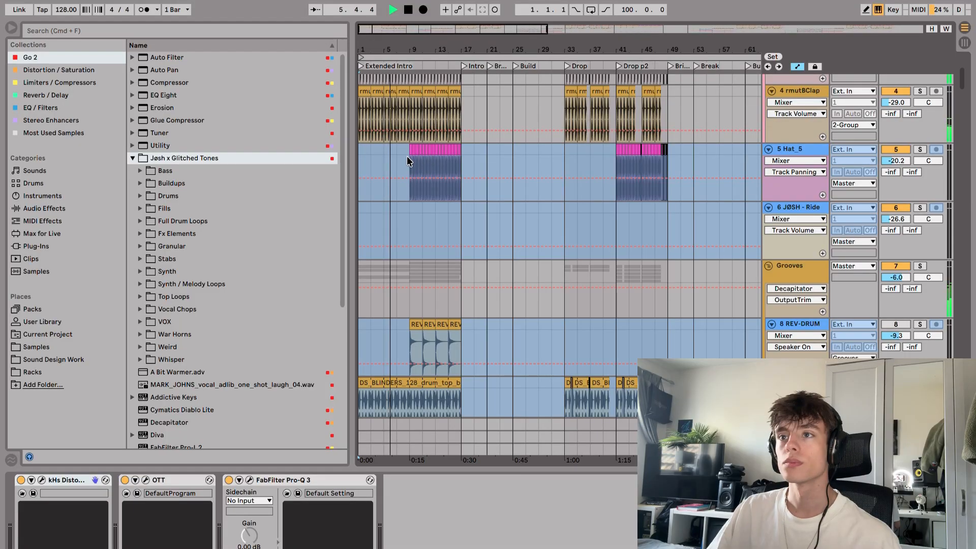
drag(388, 50, 388, 102)
scroll(546, 125, down, 15)
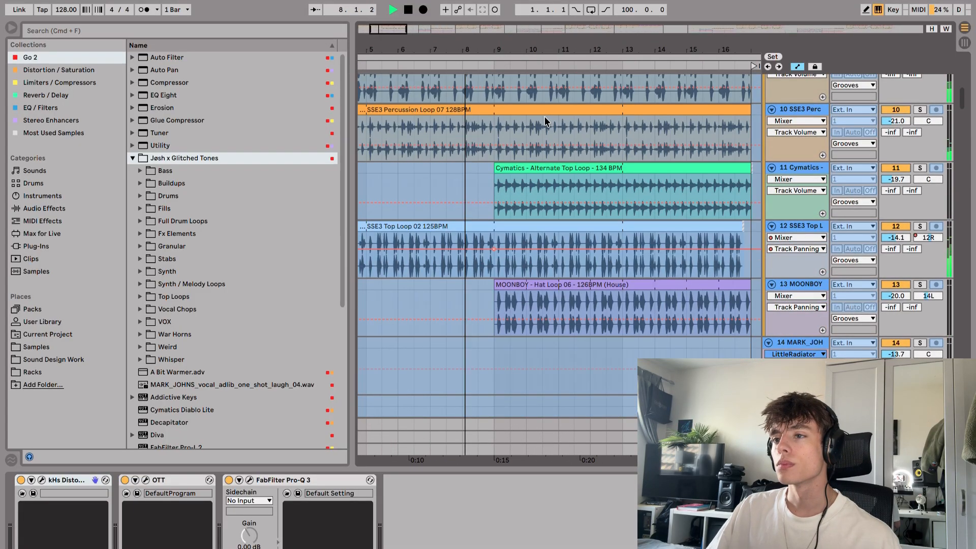
scroll(547, 101, down, 10)
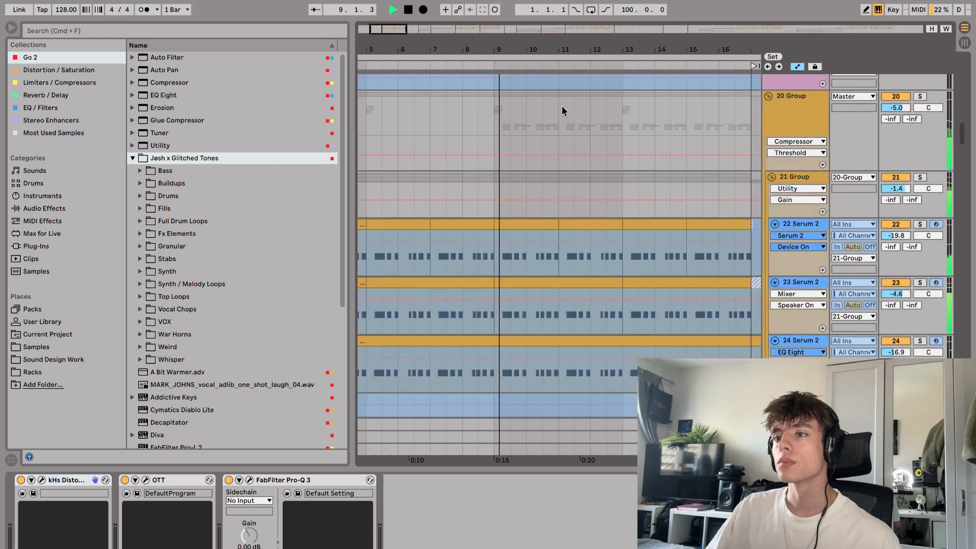
drag(654, 46, 637, 35)
click(810, 120)
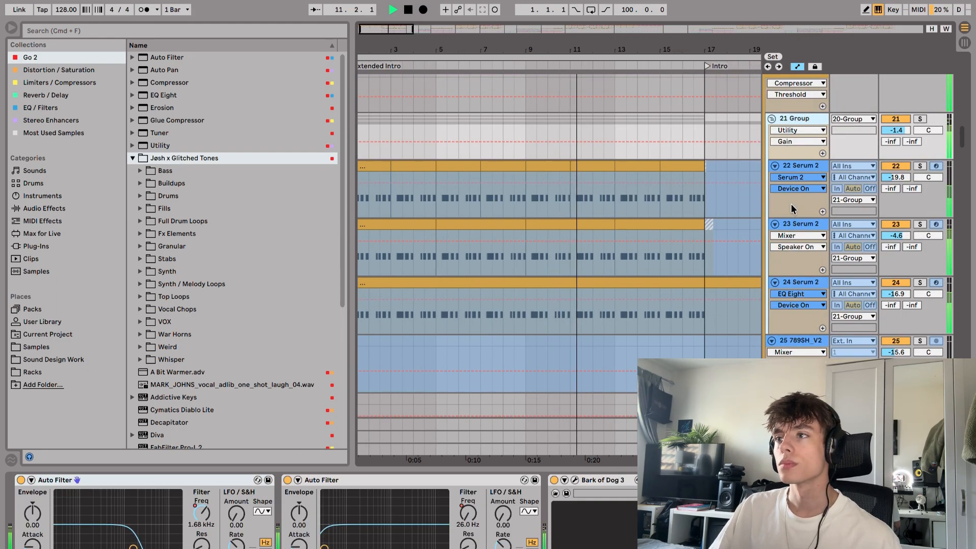
scroll(655, 291, down, 2)
scroll(643, 269, down, 20)
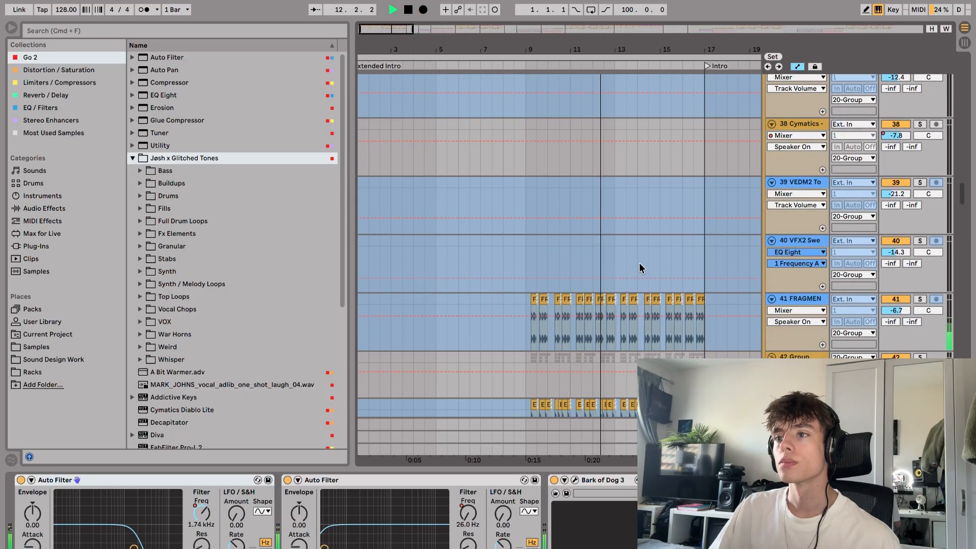
Examine the remaining tracks across the full arrangement down to the 95 Group, and stop playback.
drag(614, 47, 610, 24)
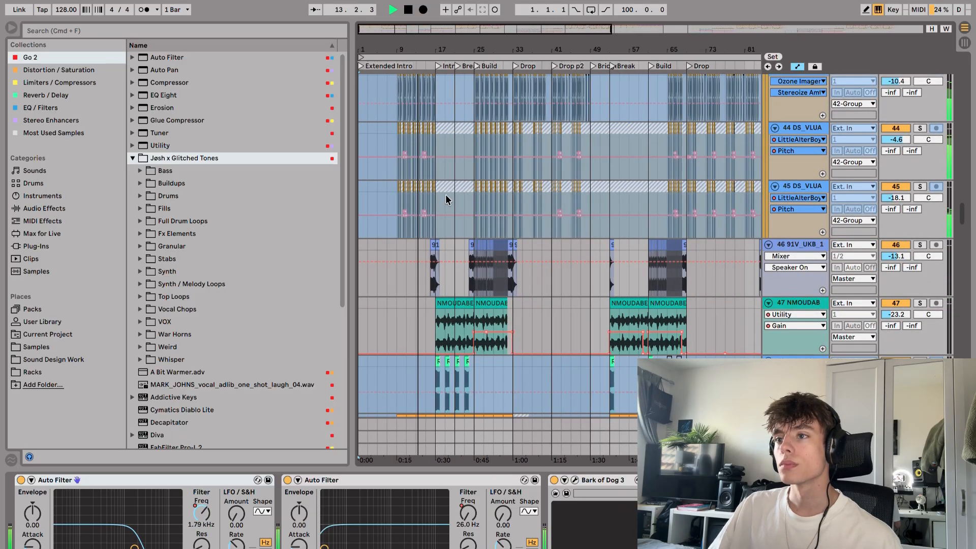
scroll(441, 195, down, 5)
scroll(432, 189, down, 15)
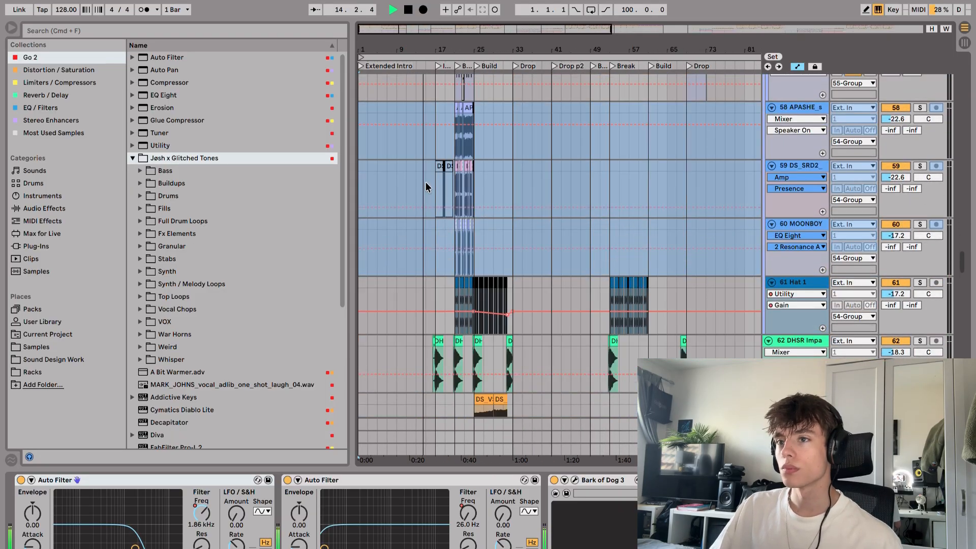
scroll(424, 180, down, 3)
scroll(424, 182, down, 20)
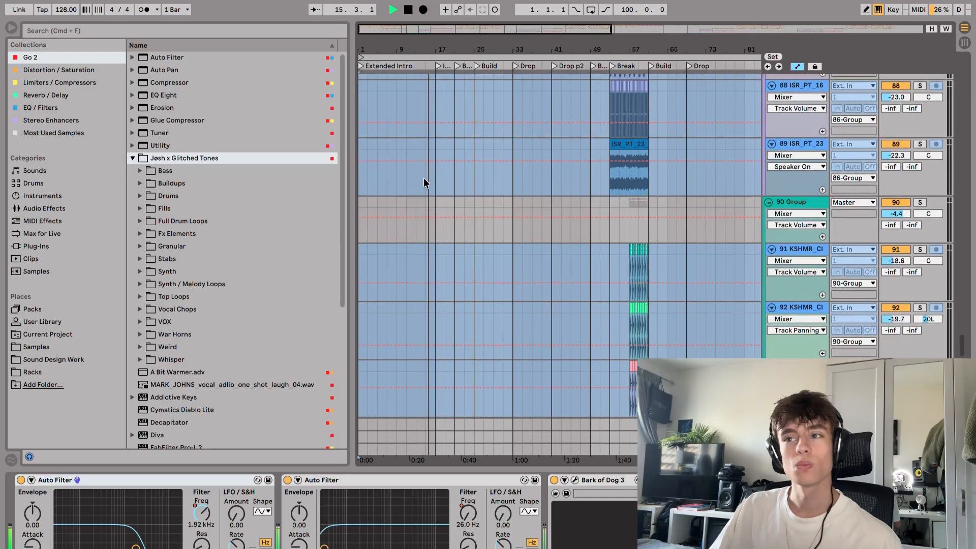
scroll(414, 184, down, 8)
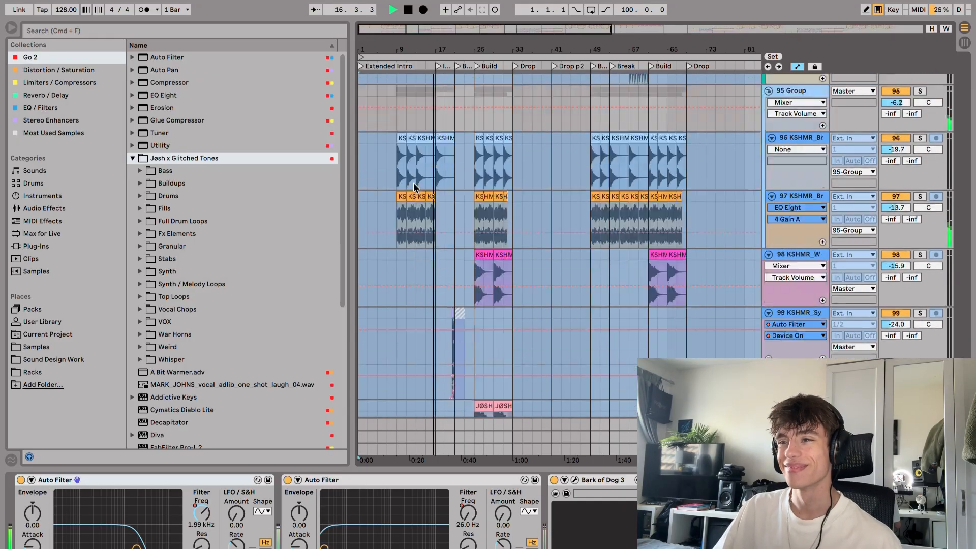
key(space)
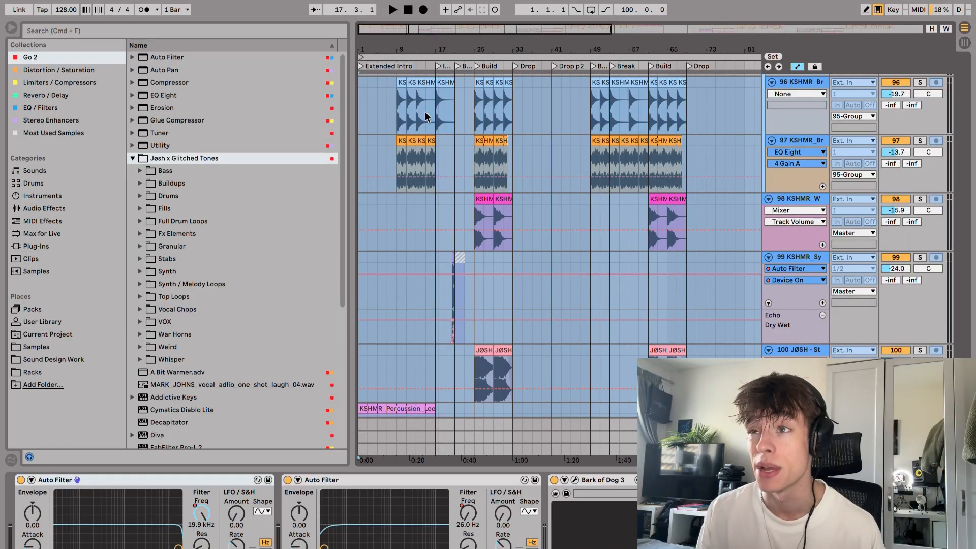
Select the 22 Serum 2 track in the 21 Group and examine its clips in the Drop and Extended Intro.
scroll(416, 114, up, 20)
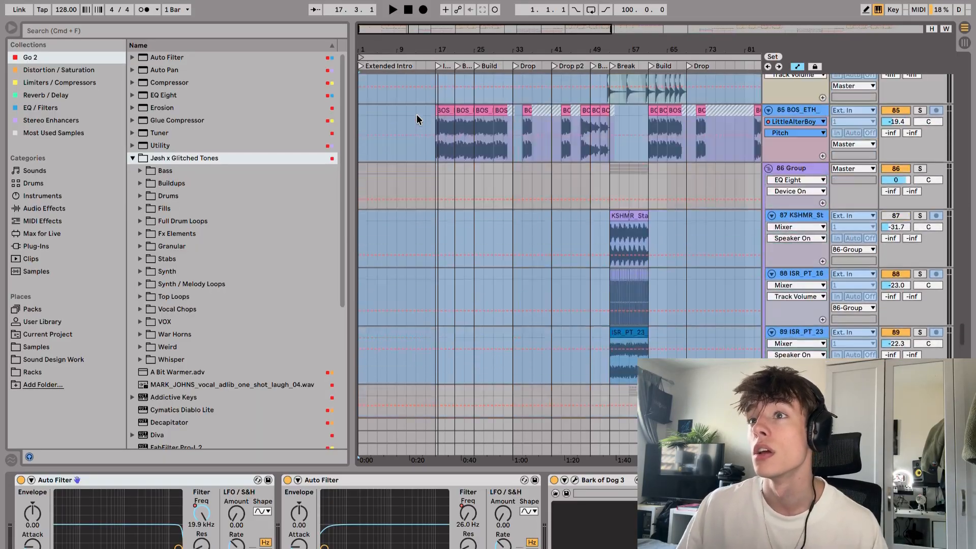
drag(390, 47, 401, 106)
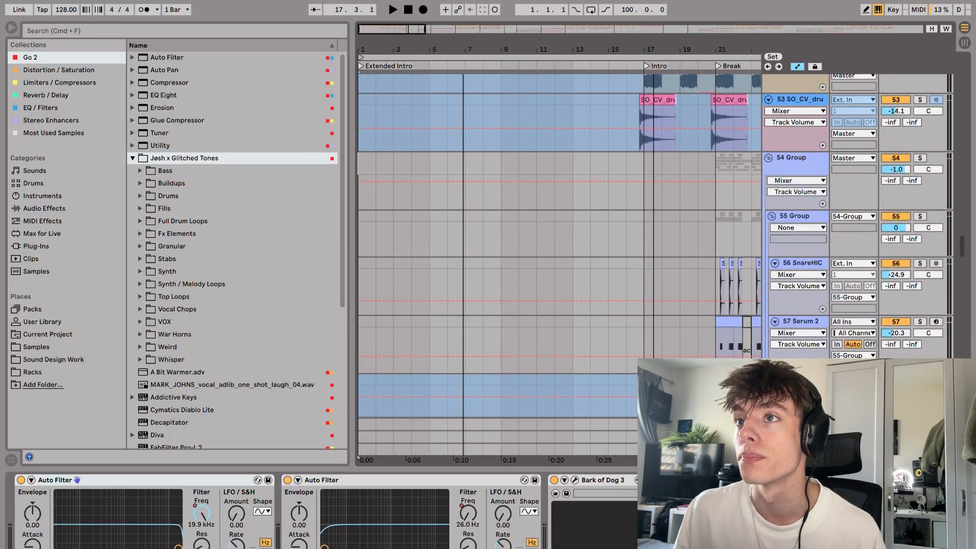
scroll(441, 144, up, 12)
scroll(440, 139, up, 15)
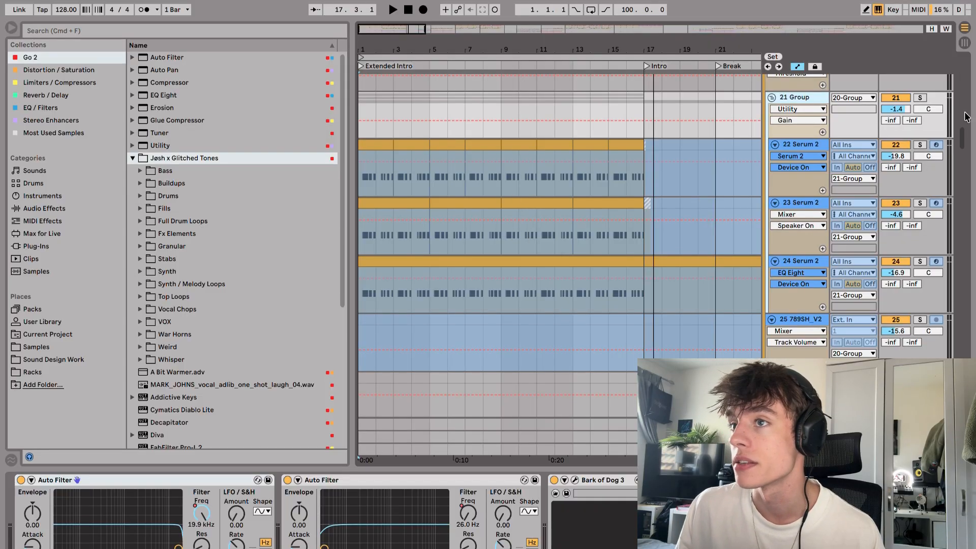
click(798, 148)
drag(711, 55, 711, 10)
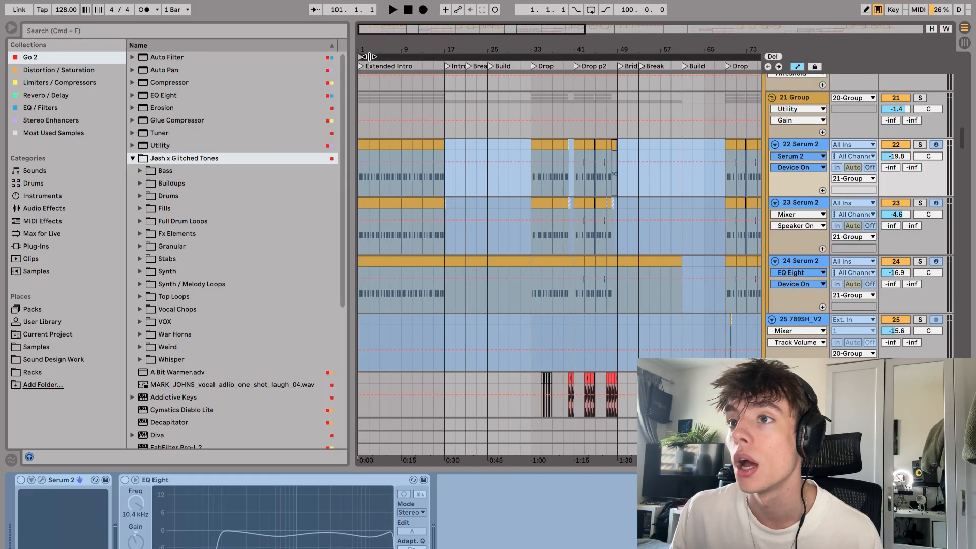
scroll(541, 146, up, 5)
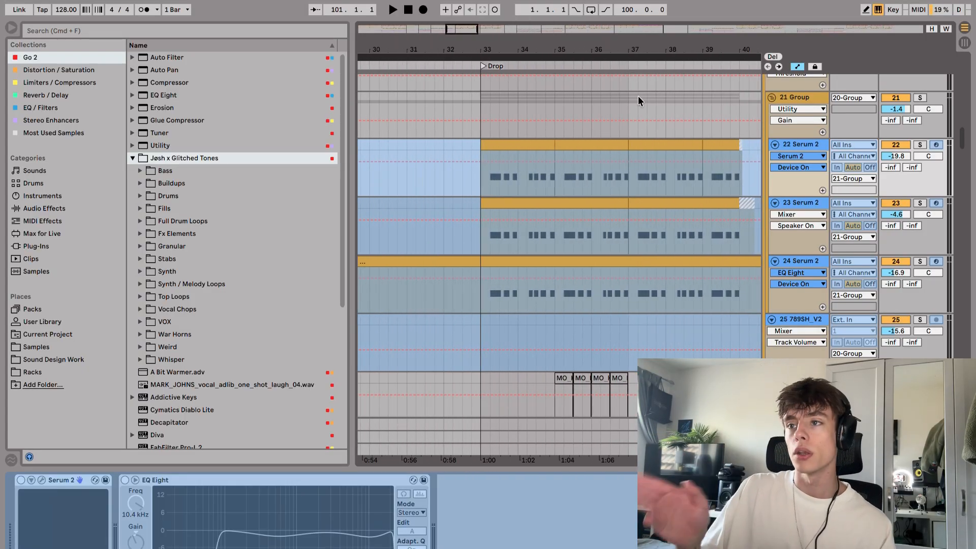
scroll(590, 71, down, 5)
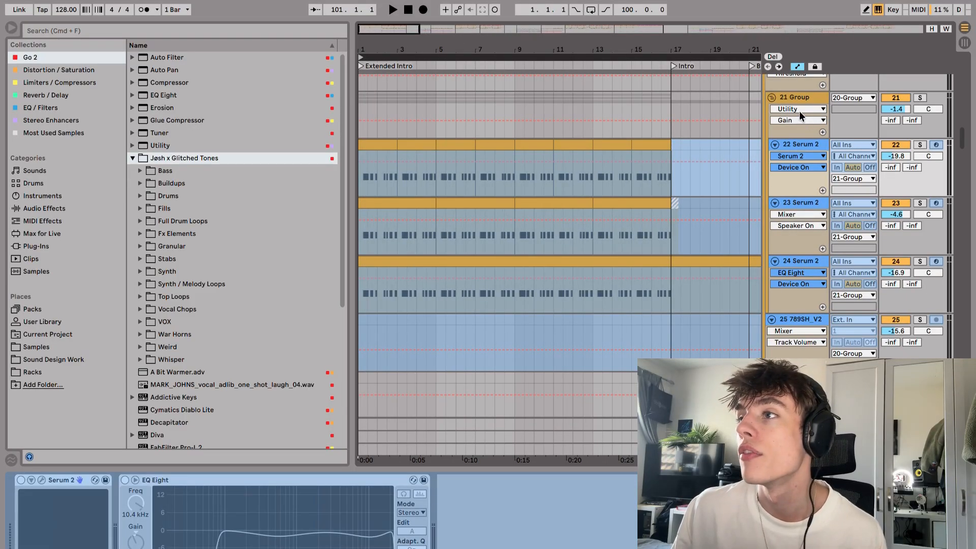
Inspect the device chains of the 21 Group and its three Serum 2 tracks.
click(805, 115)
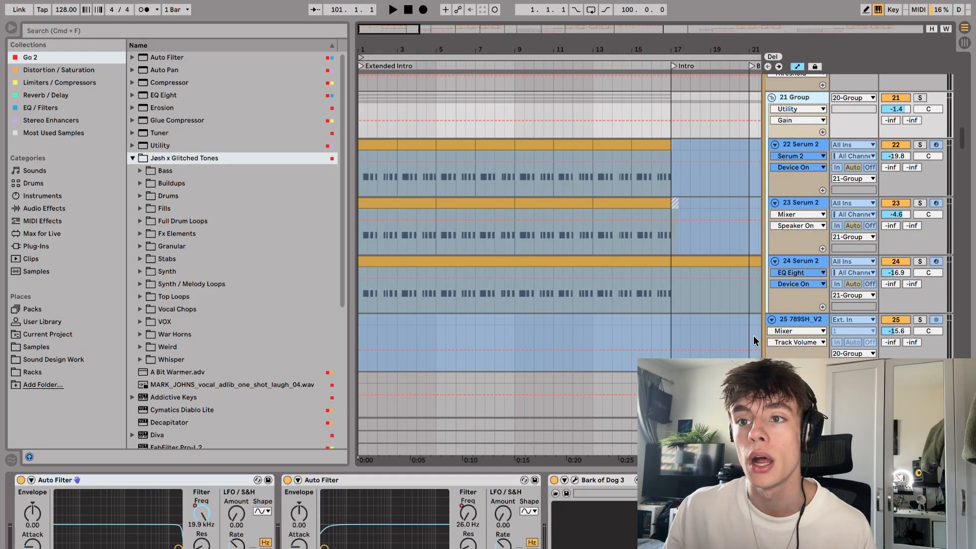
click(802, 262)
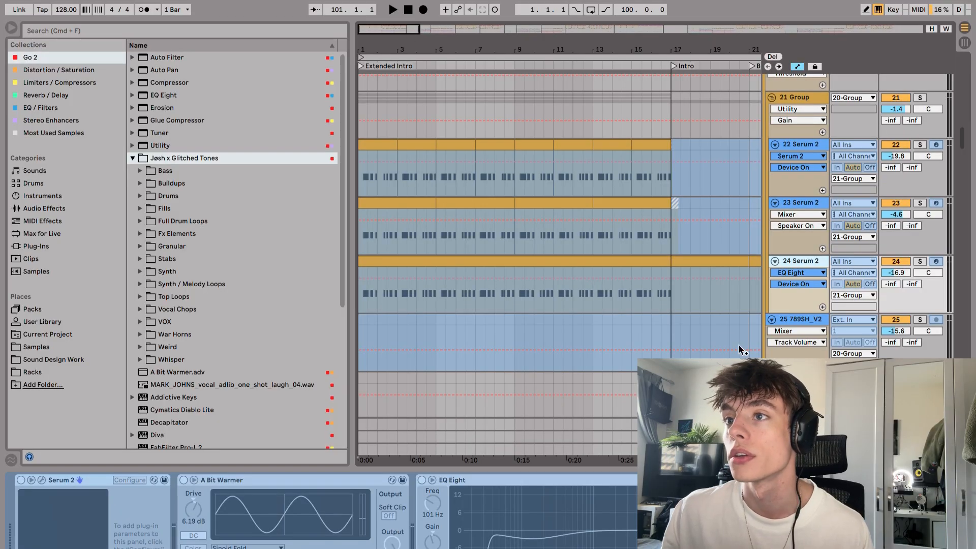
click(800, 146)
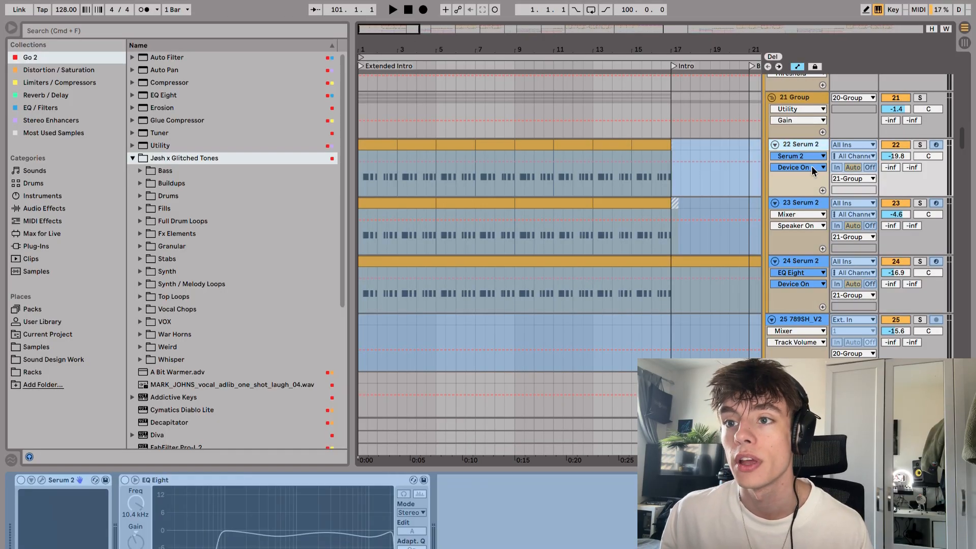
click(812, 209)
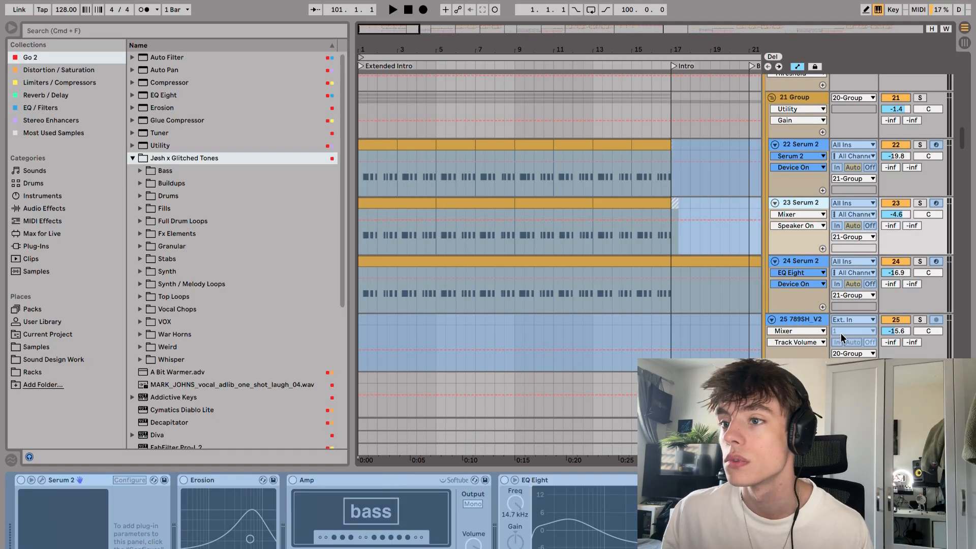
Unfreeze the 23 Serum 2 track.
click(808, 258)
click(805, 203)
right_click(806, 203)
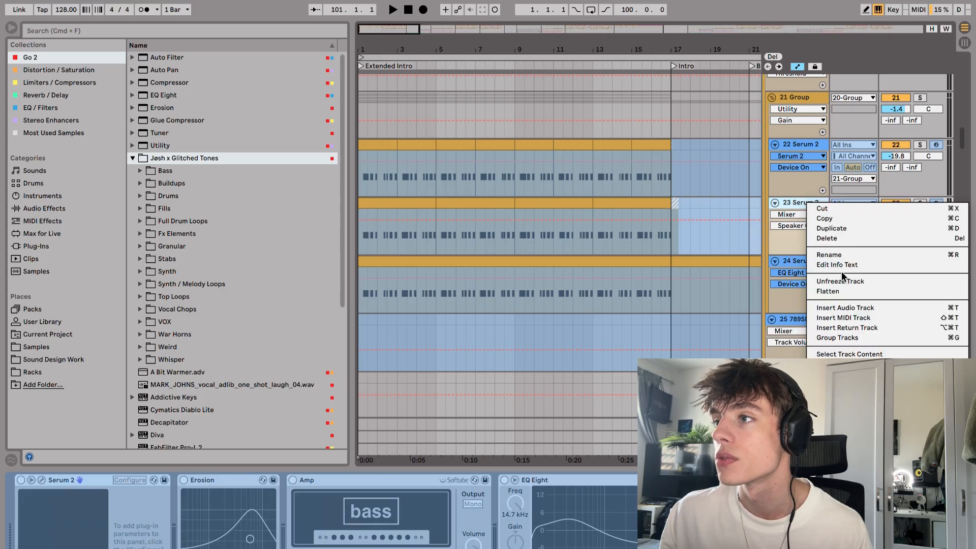
click(839, 281)
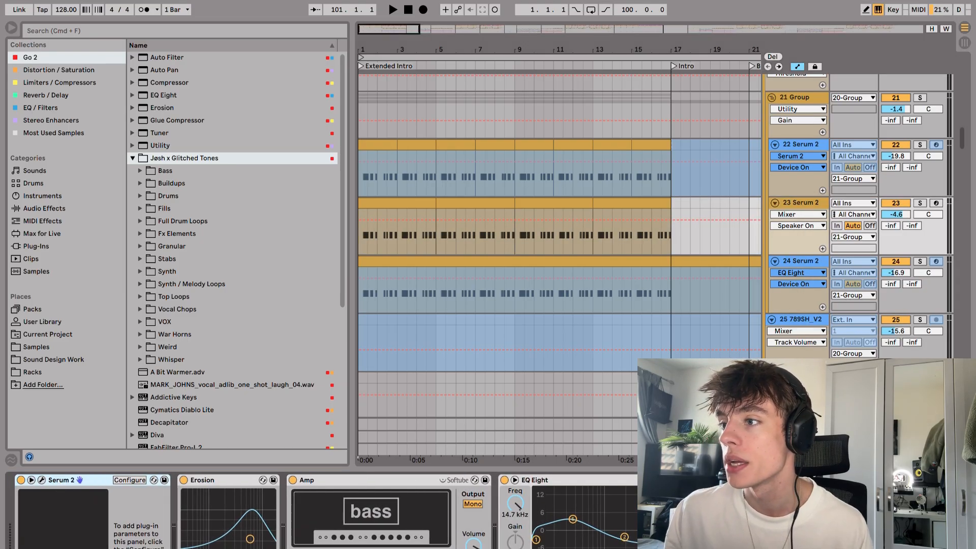
Open the Serum 2 plug-in on track 23, examine its oscillators and effects rack, and close it.
click(42, 480)
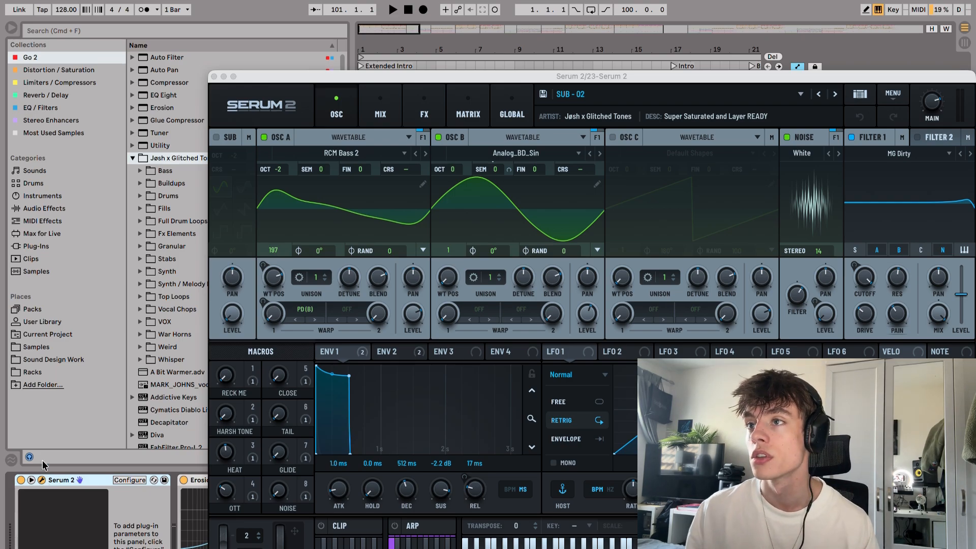
drag(642, 77, 579, 70)
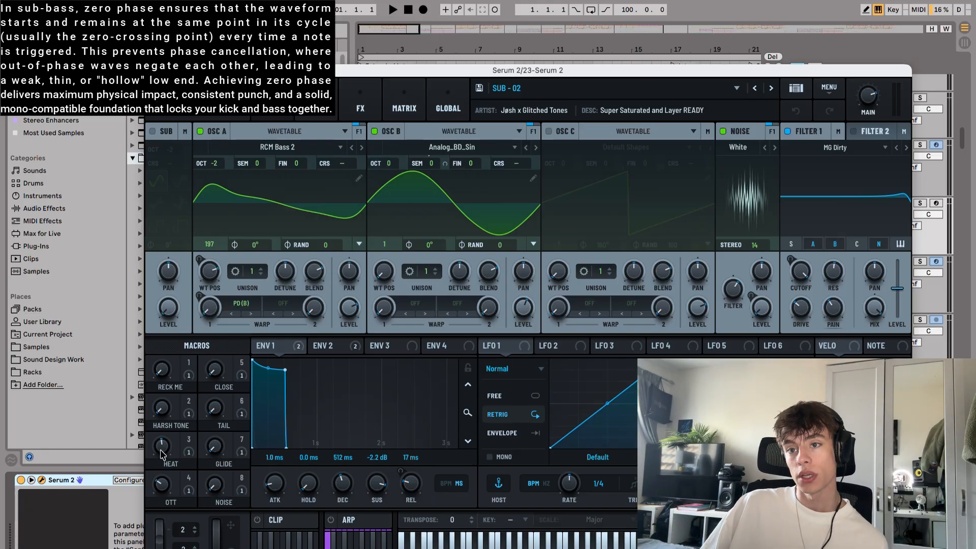
mouse_move(166, 451)
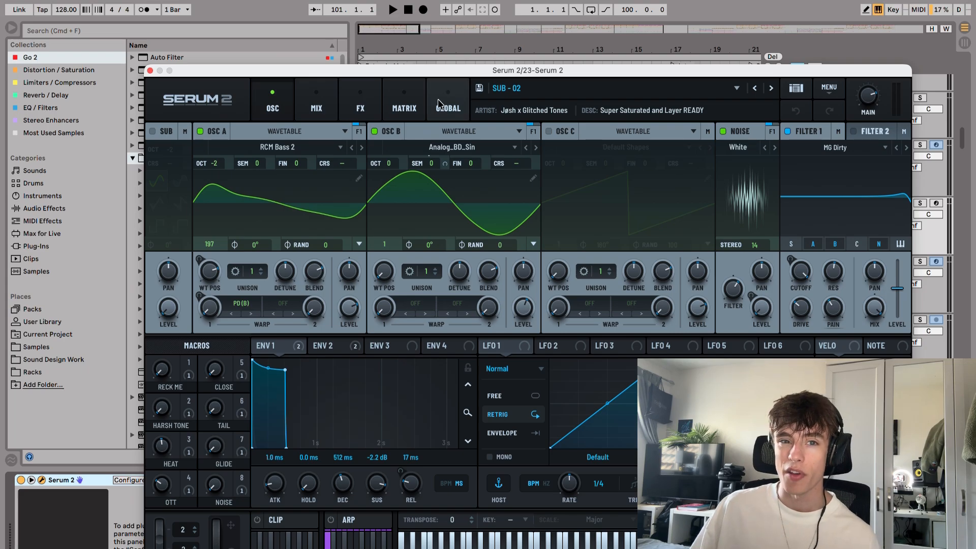
click(363, 118)
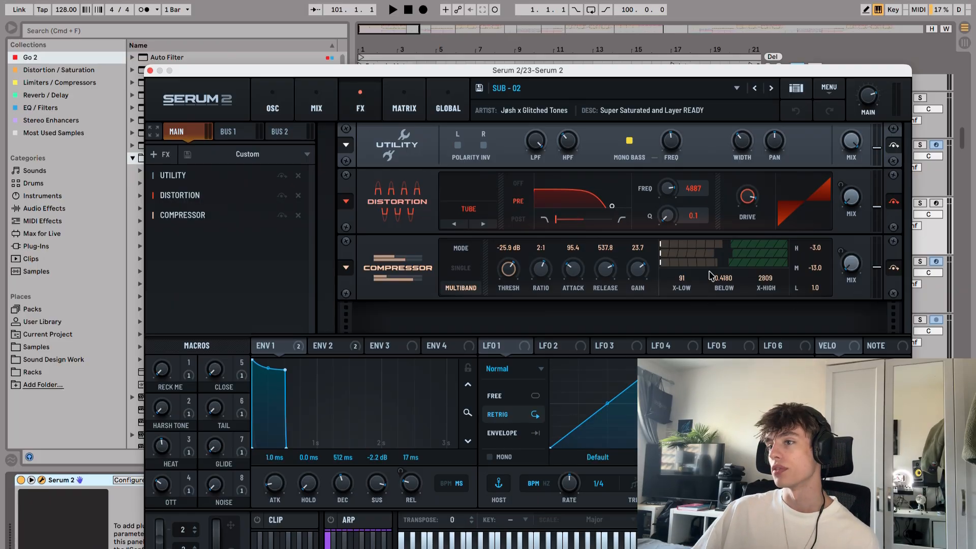
click(150, 71)
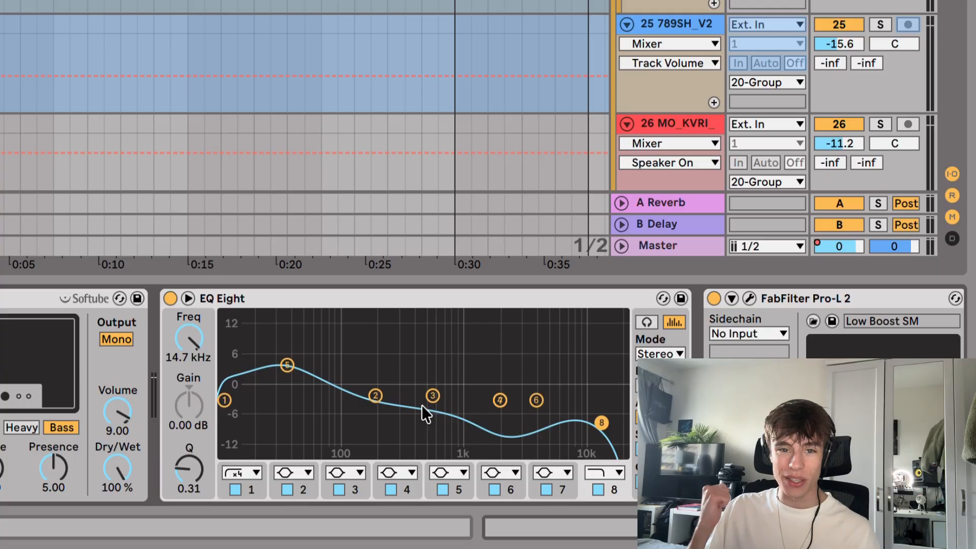
Examine track 23's EQ Eight and FabFilter Pro-L 2, moving the limiter window clear of the Serum 2 tracks.
scroll(420, 395, right, 5)
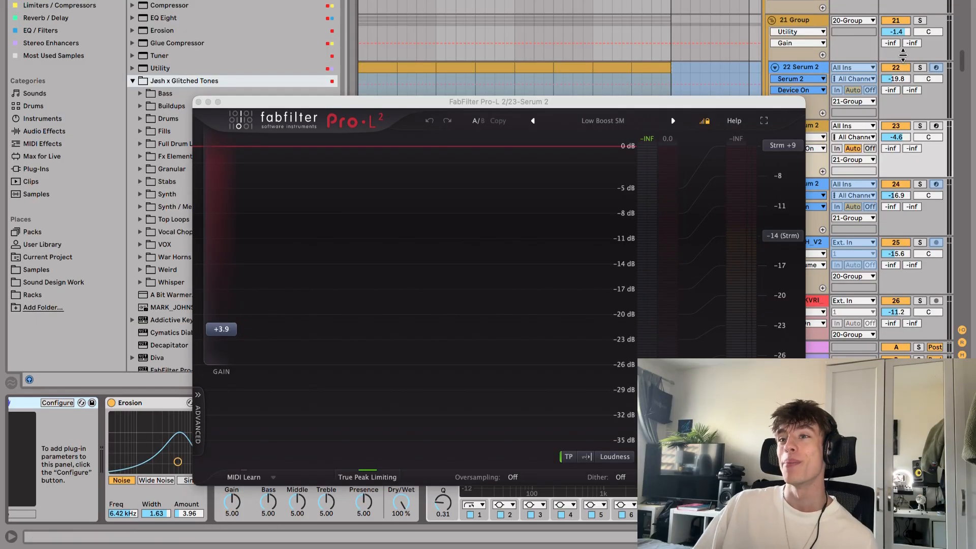
drag(681, 106, 681, 252)
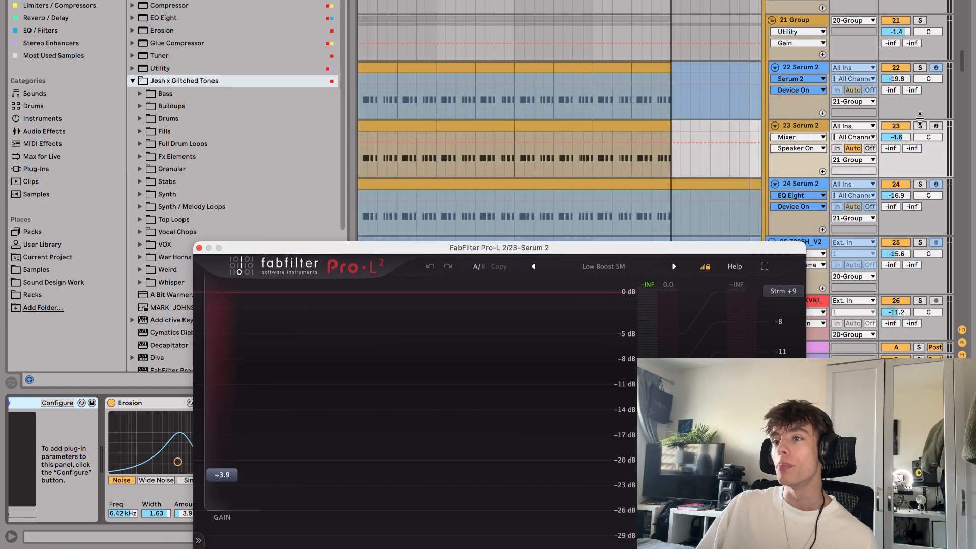
Play track 23 from the start of the arrangement while watching FabFilter Pro-L 2's metering, and close the limiter window.
click(362, 157)
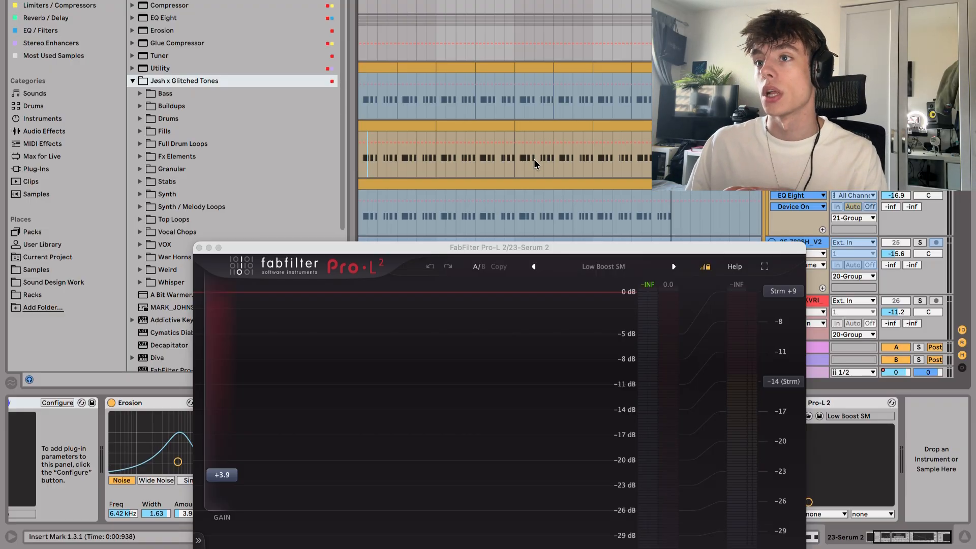
key(space)
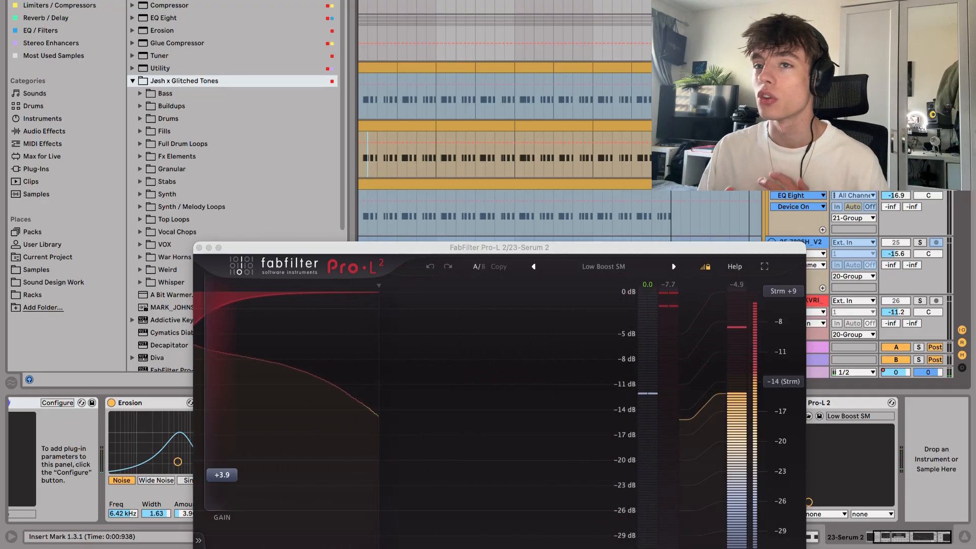
click(199, 248)
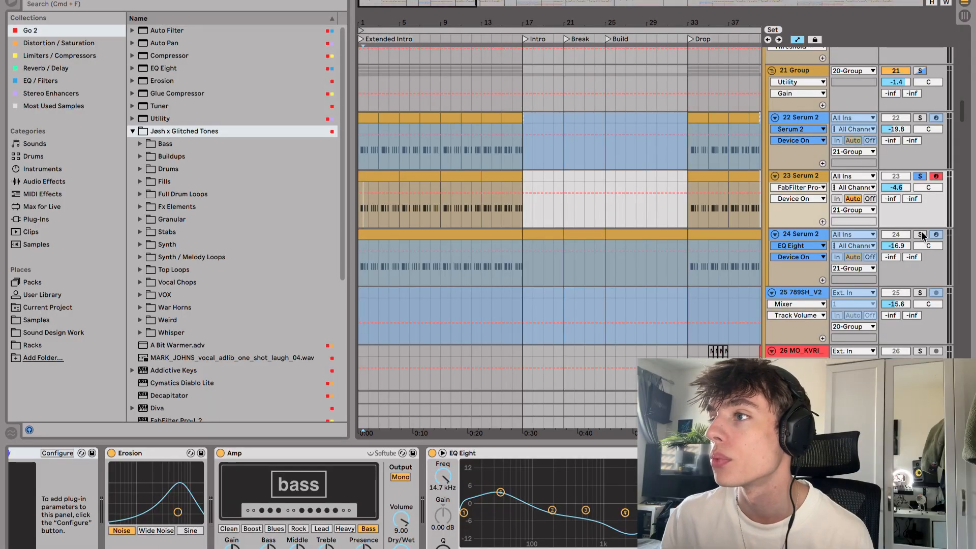
Unfreeze the 24 Serum 2 track and audition it in the extended intro and from the drop, checking the 21 Group's filters.
right_click(818, 237)
click(687, 315)
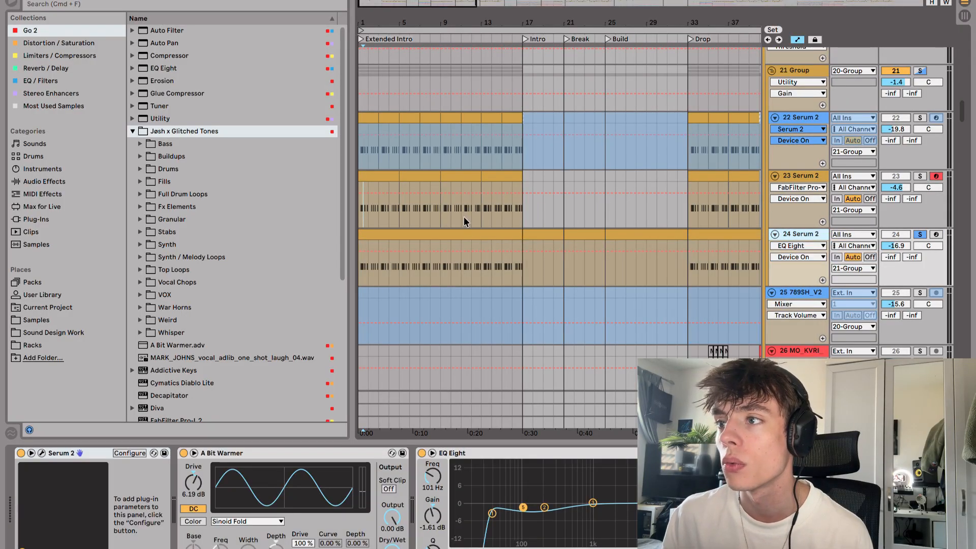
key(minus)
click(436, 269)
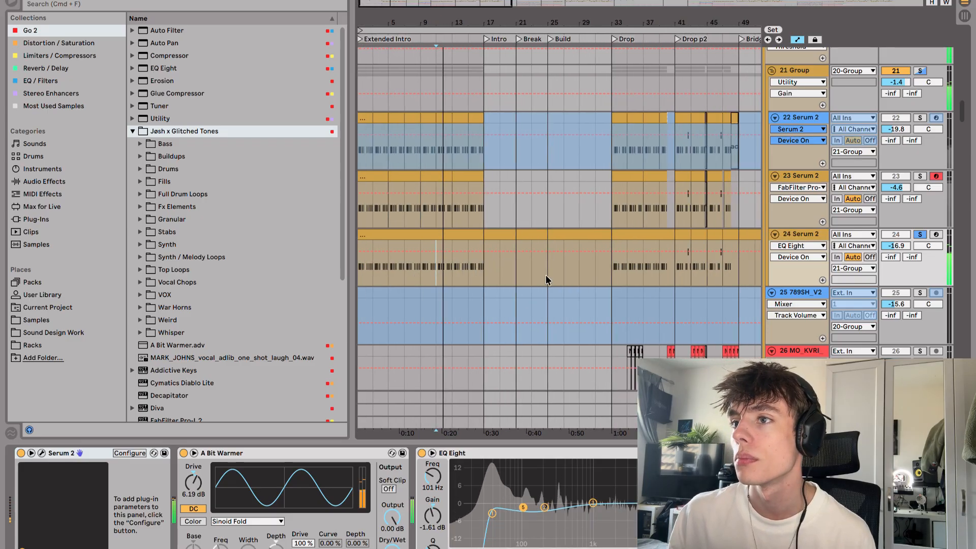
click(789, 72)
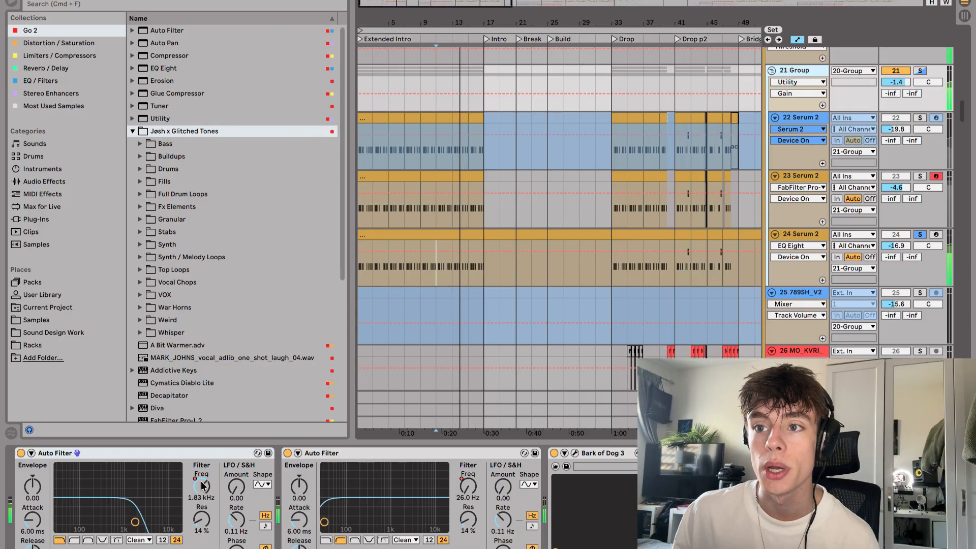
click(613, 272)
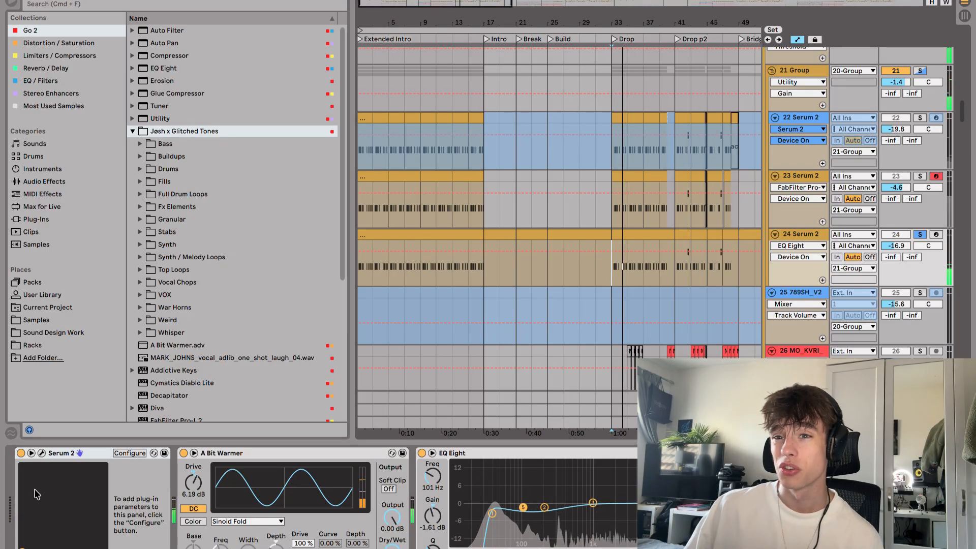
Examine track 24's Serum 2 oscillators, its Ozone Imager 2 and its A Bit Warmer device, closing both plug-in windows.
click(43, 454)
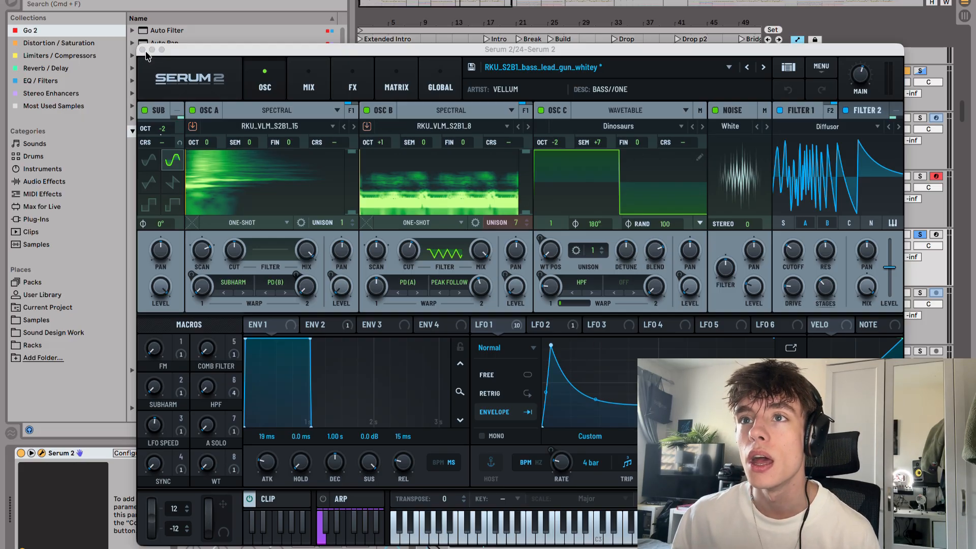
click(143, 50)
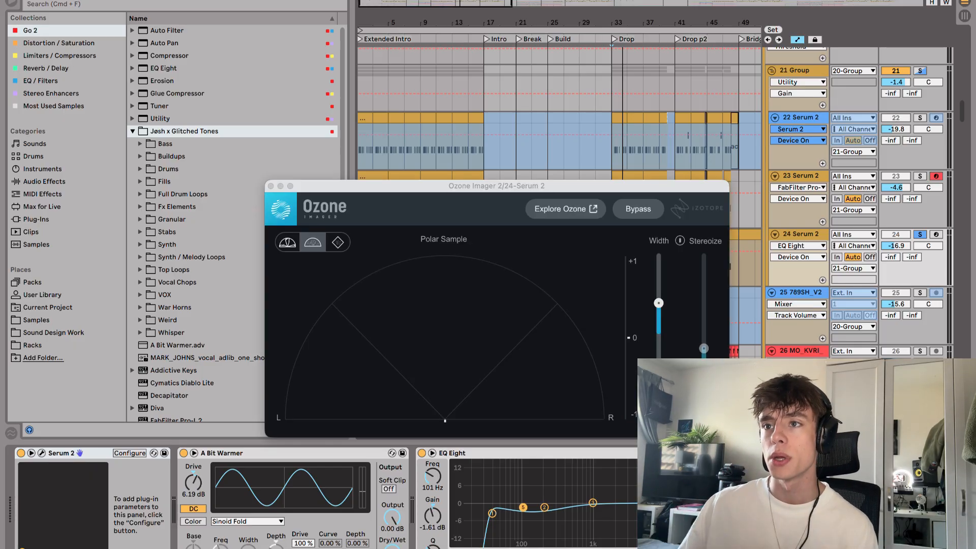
drag(382, 187, 394, 169)
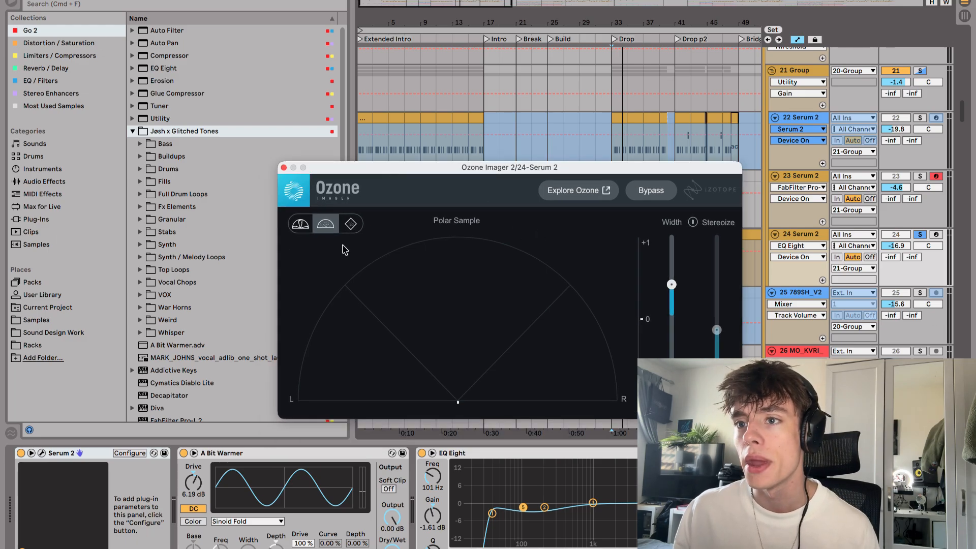
click(283, 167)
click(201, 453)
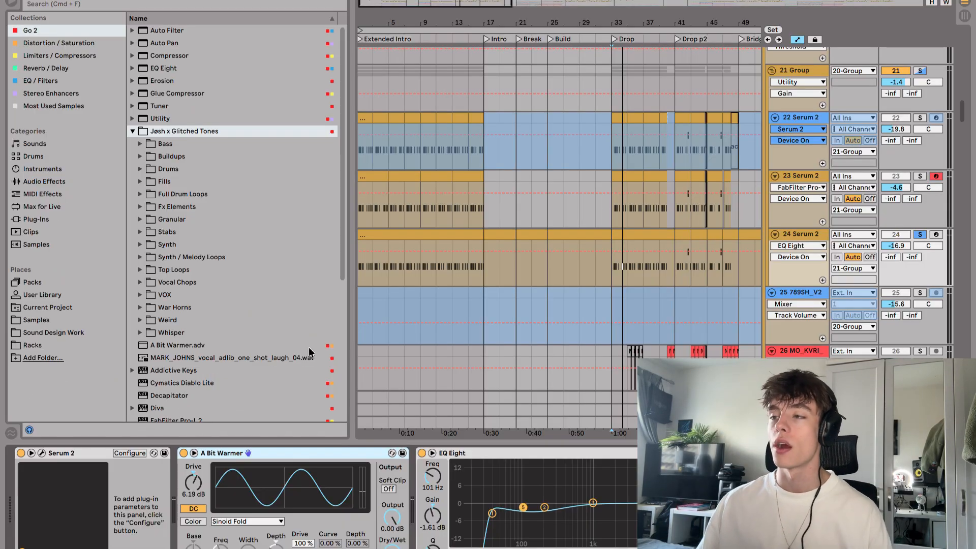
Unfreeze the 22 Serum 2 track, solo it and play it from the extended intro and from the drop.
click(808, 241)
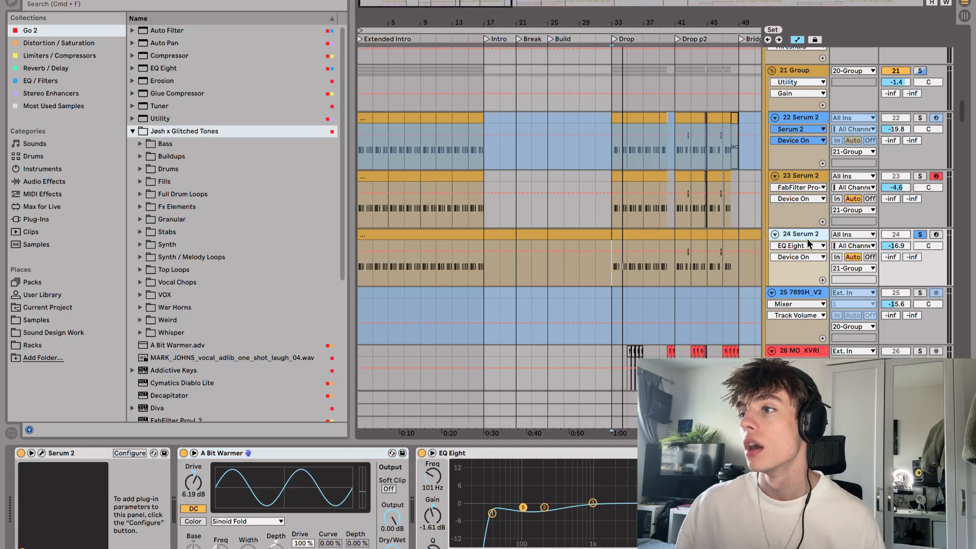
right_click(807, 118)
click(839, 192)
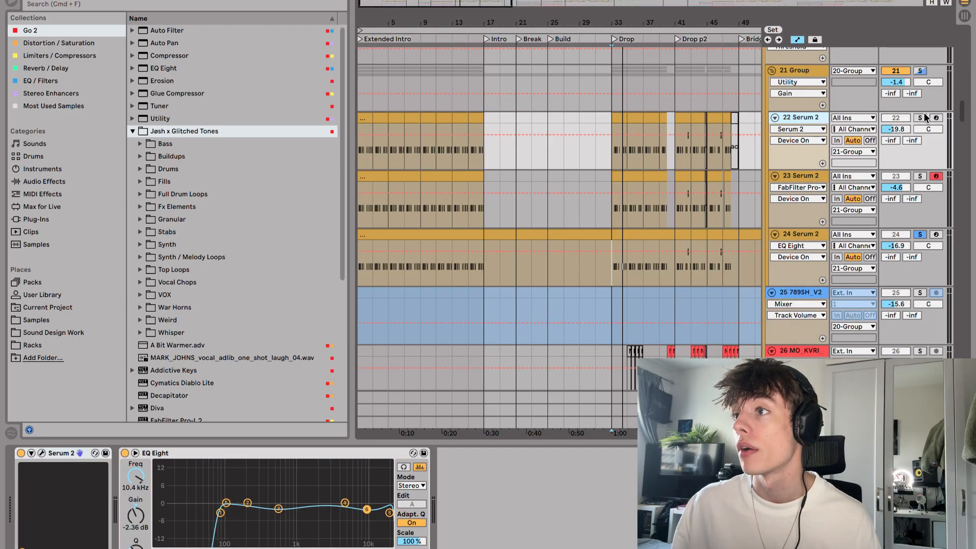
click(374, 151)
key(space)
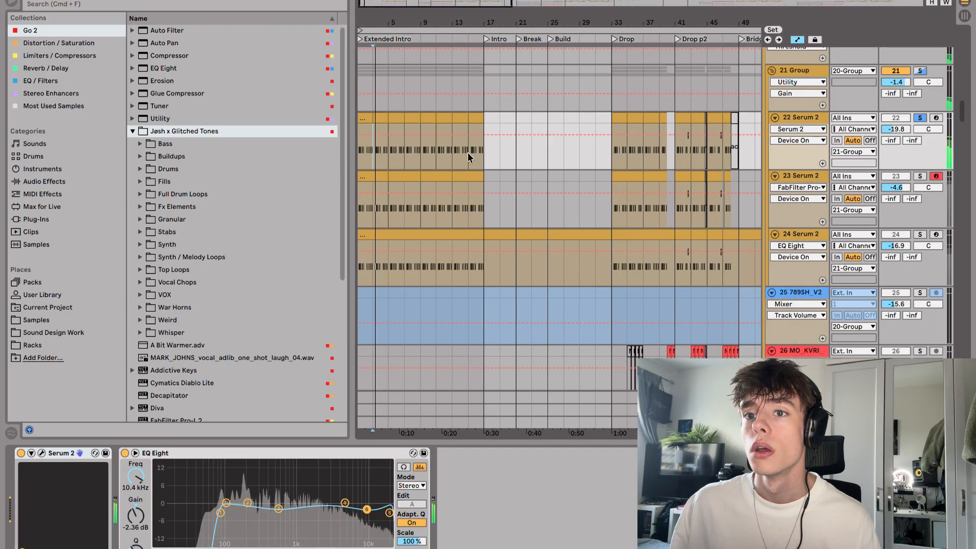
click(611, 161)
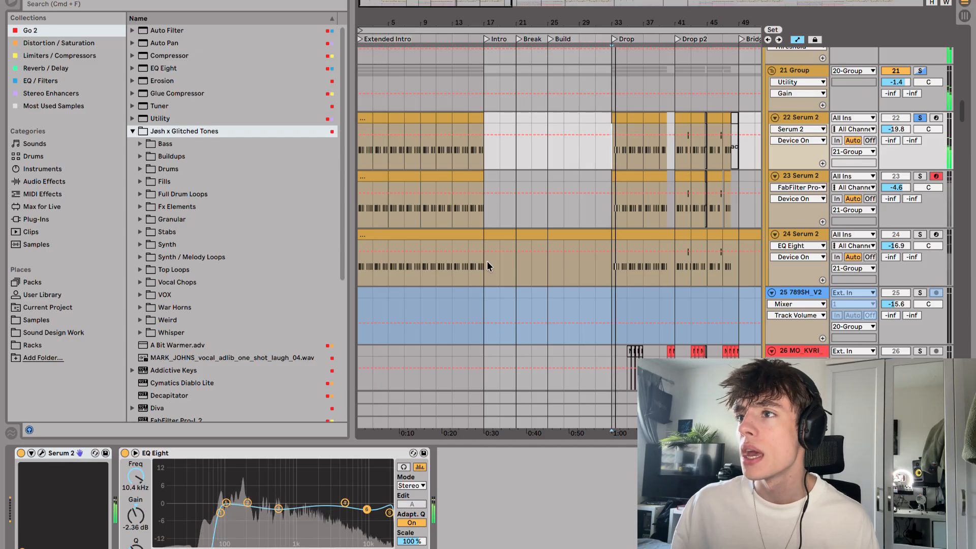
Examine the oscillators and effects rack of Serum 2 on track 22, including its compressor, reverb and filter, and close the plug-in.
click(42, 453)
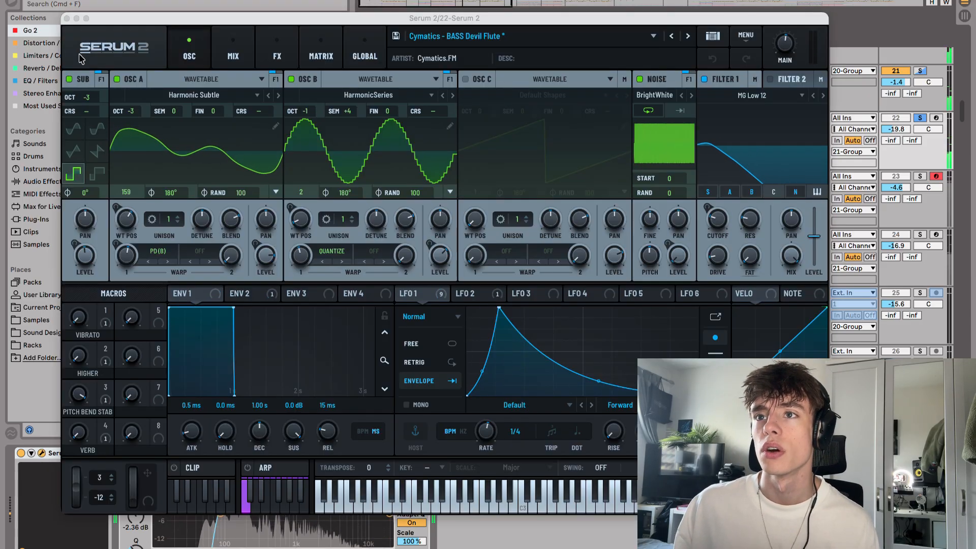
click(67, 19)
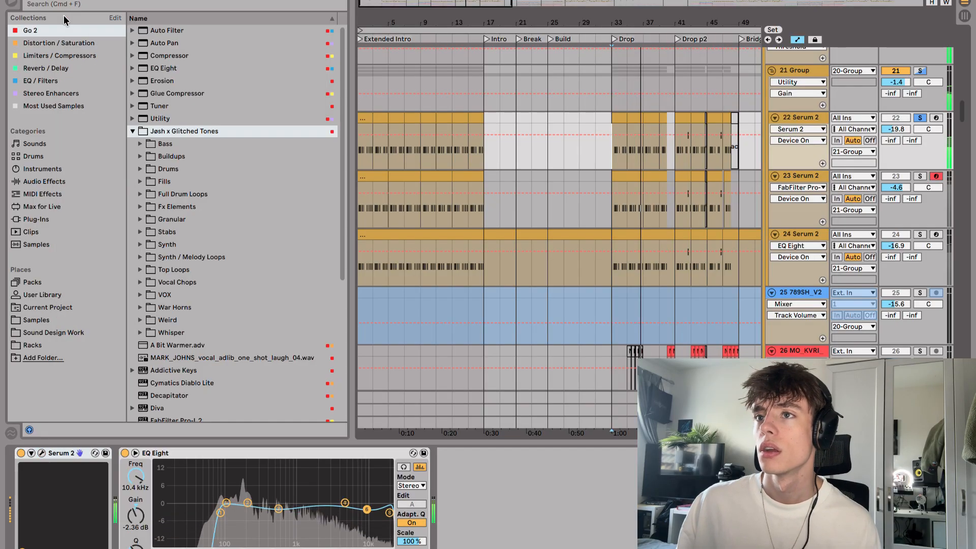
click(43, 453)
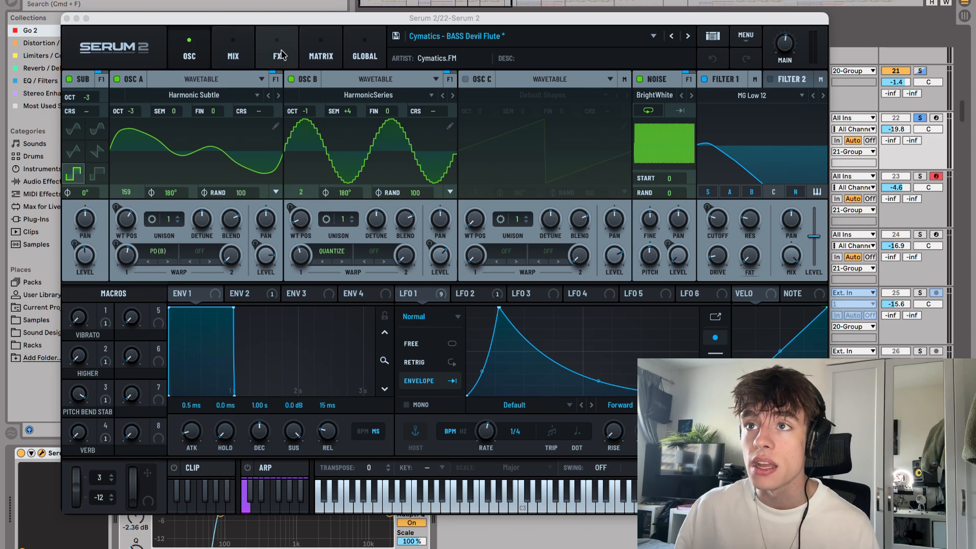
click(277, 51)
drag(823, 163, 827, 268)
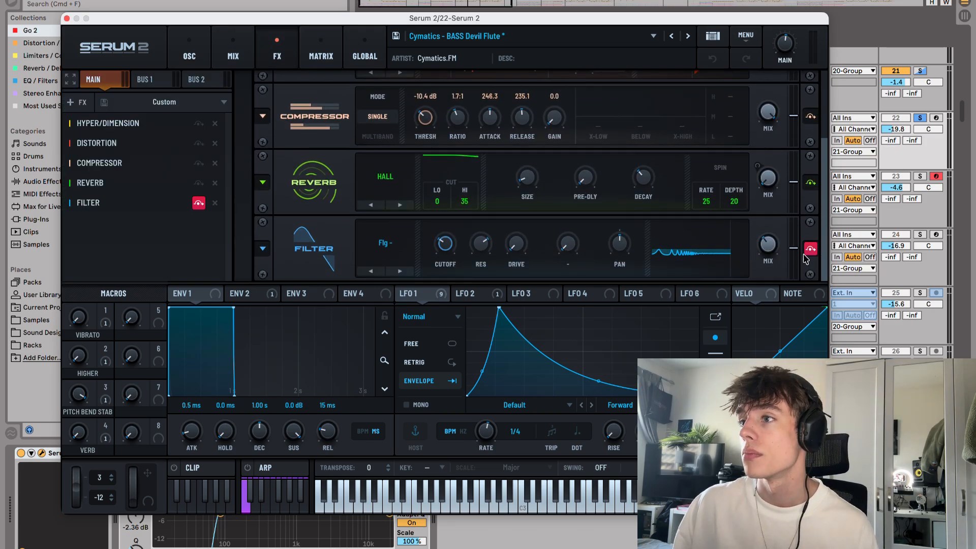
click(186, 45)
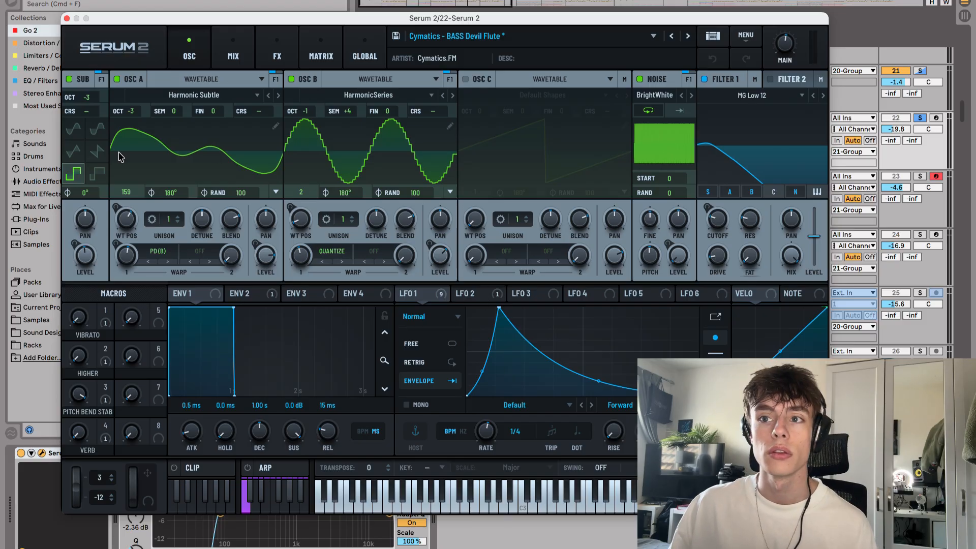
click(67, 19)
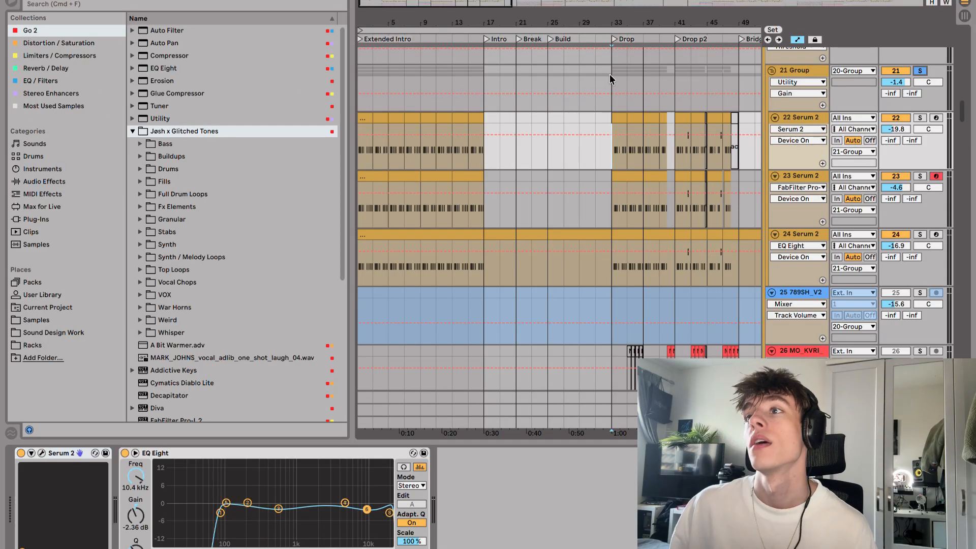
Play the 21 Group from the drop and from bar 9, and show its Auto Filter frequency automation in the arrangement.
click(610, 77)
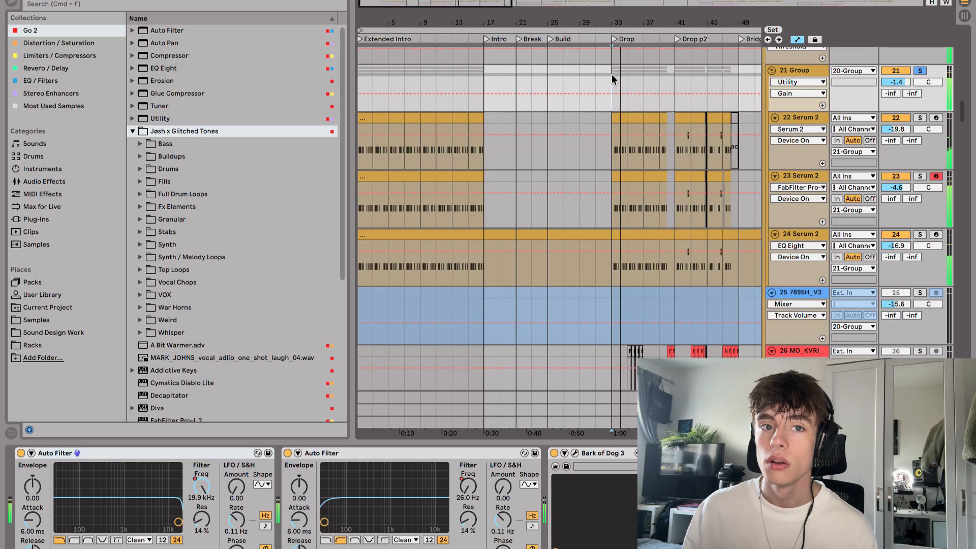
click(404, 72)
click(420, 72)
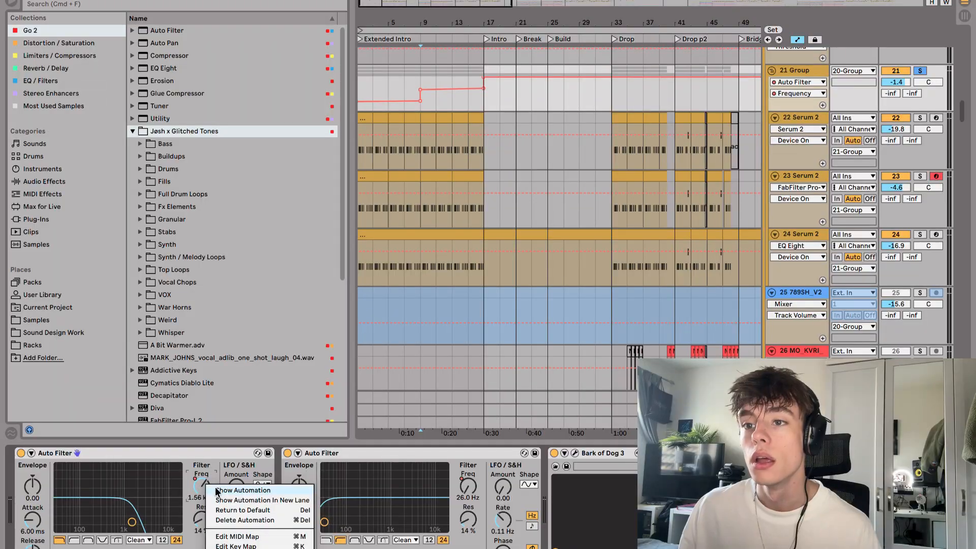
click(219, 493)
drag(429, 24, 440, 106)
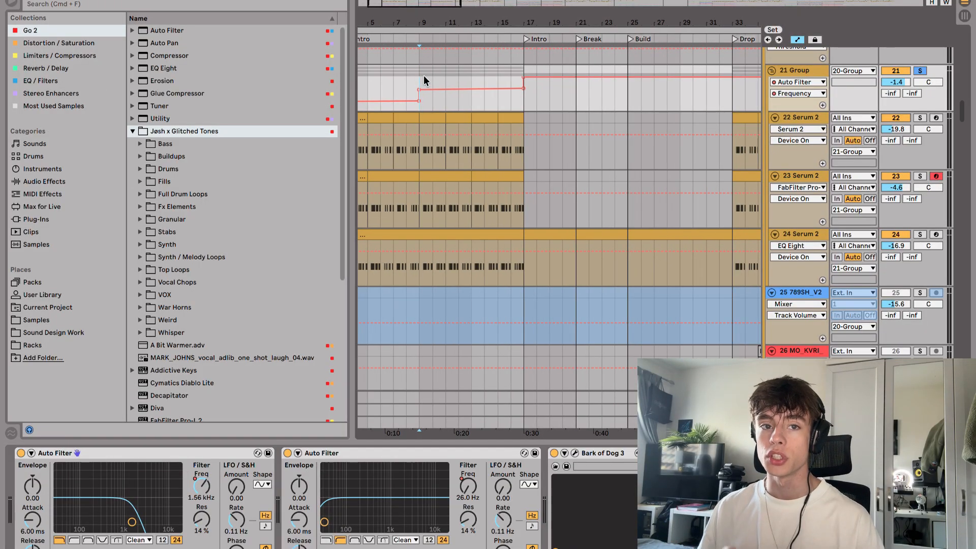
Look over the tracks from the drums down to the bass groups and play the soloed 20 Group.
scroll(423, 76, up, 15)
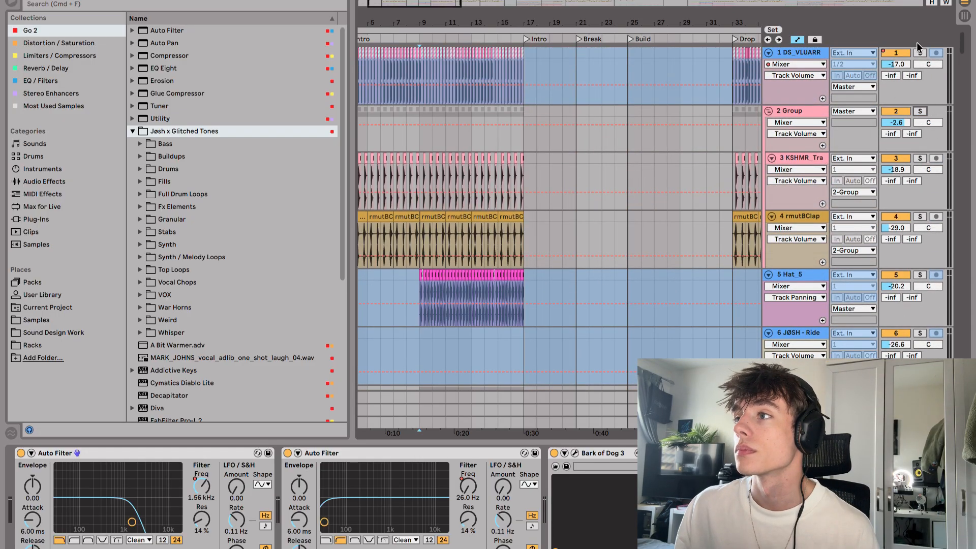
scroll(506, 195, down, 15)
scroll(503, 193, down, 5)
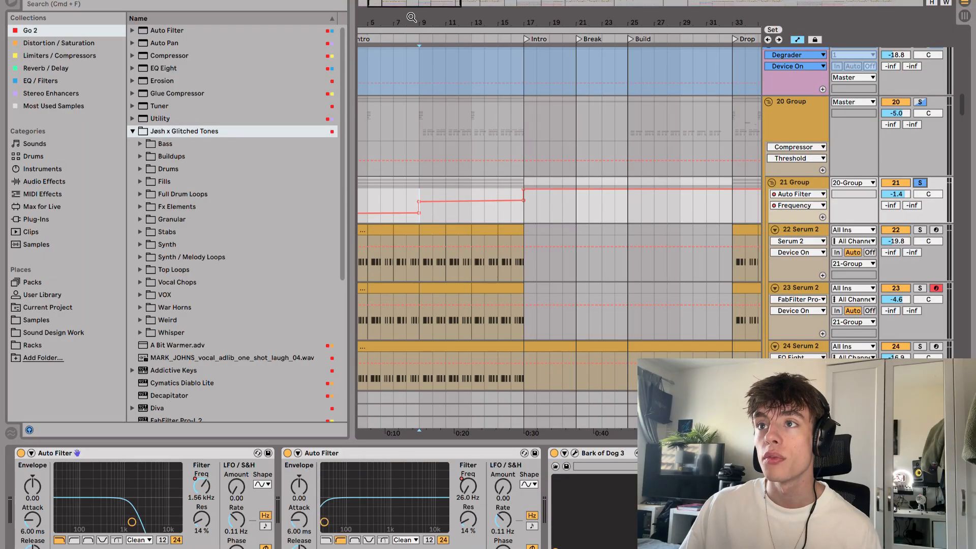
key(space)
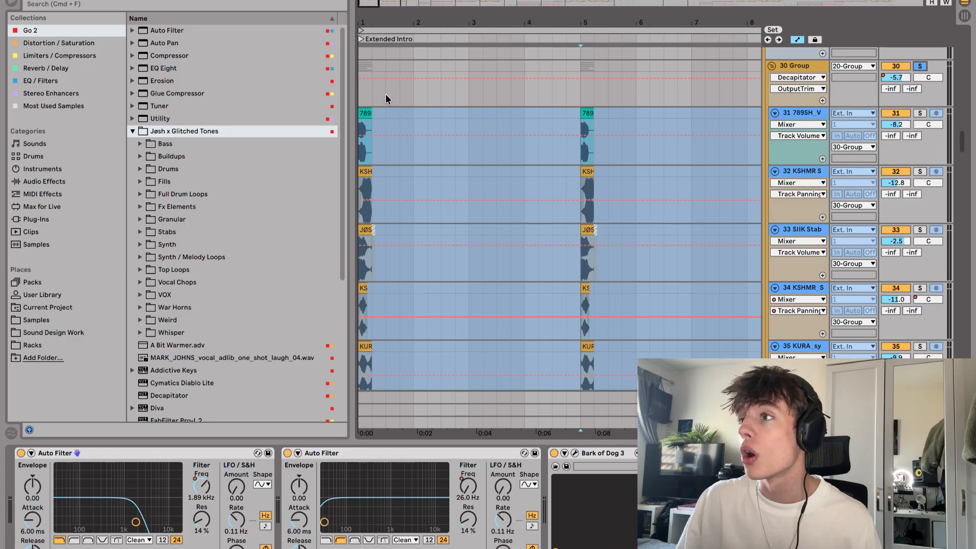
Audition the soloed 30 Group of layered stabs from the start of the extended intro and from a later point in it.
click(362, 80)
key(space)
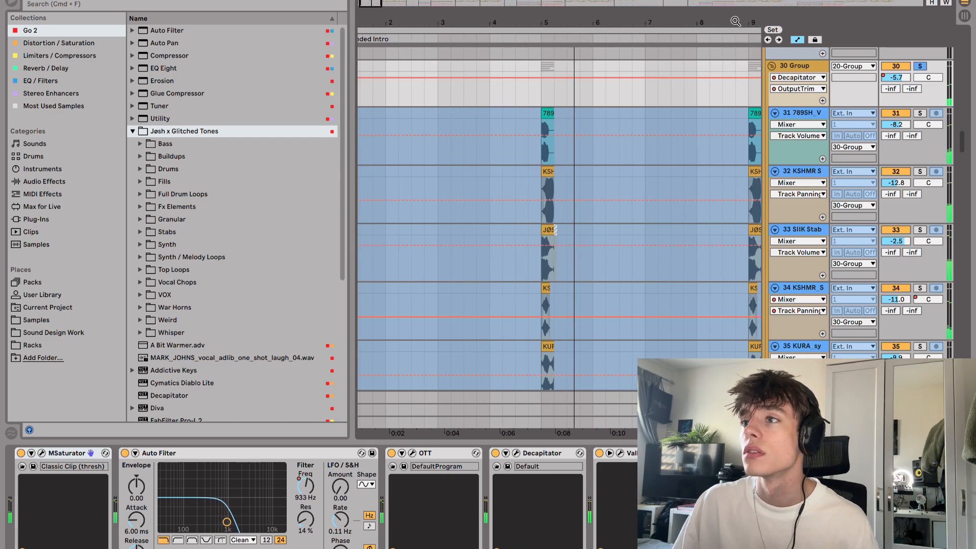
key(space)
drag(612, 23, 549, 4)
click(644, 73)
key(space)
key(space)
Find the 41 FRAGMEN track and the 42 Group below the stabs, solo them and play from bar 9.
drag(660, 25, 589, 5)
scroll(782, 136, down, 4)
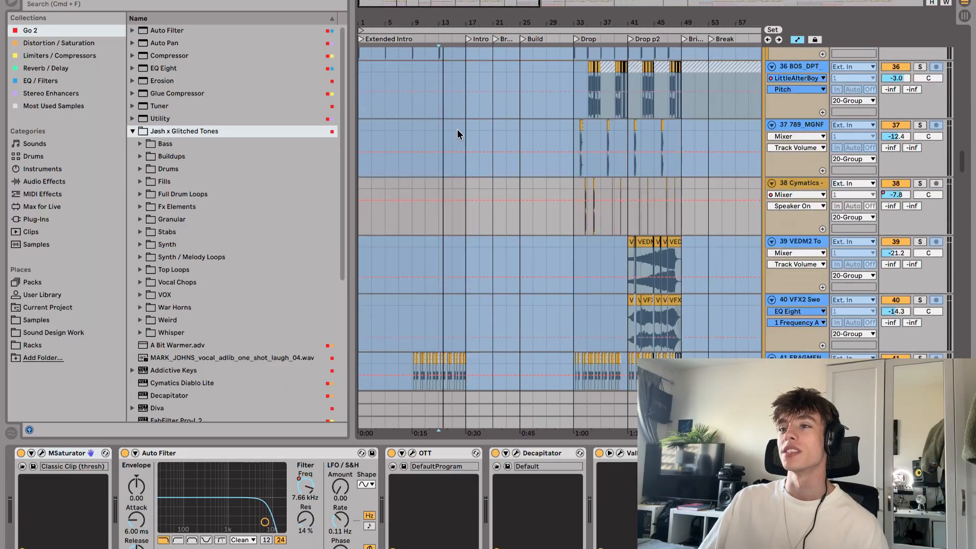
scroll(458, 140, down, 2)
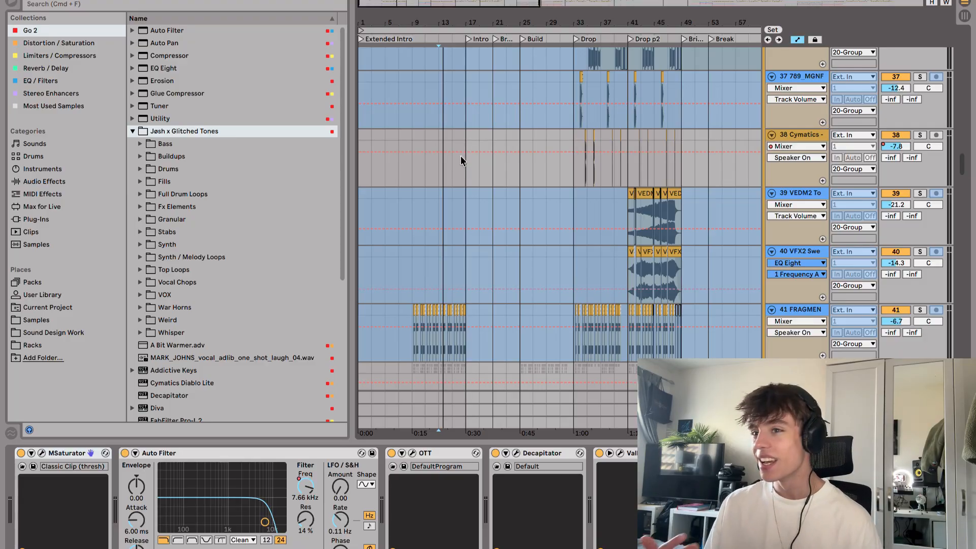
scroll(454, 156, down, 5)
drag(413, 22, 415, 82)
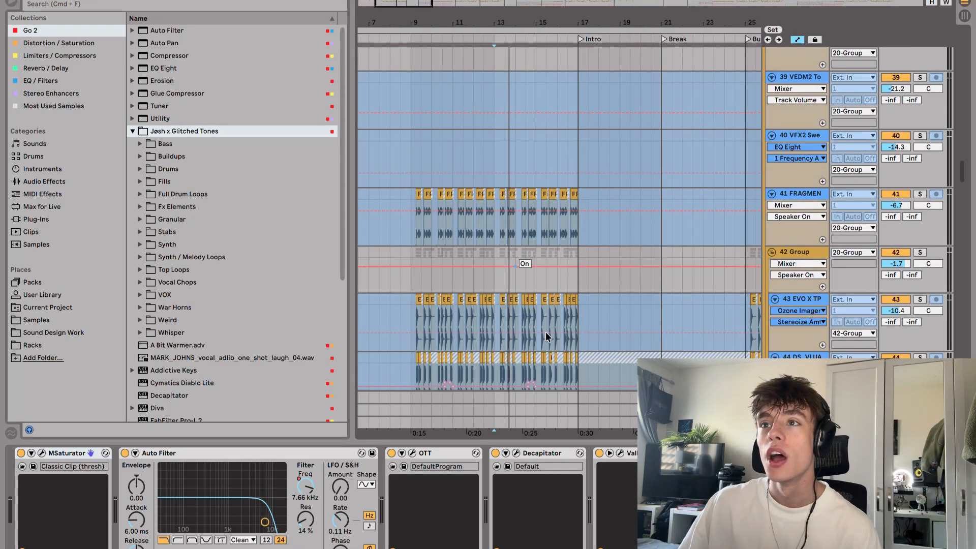
scroll(535, 304, down, 3)
click(413, 124)
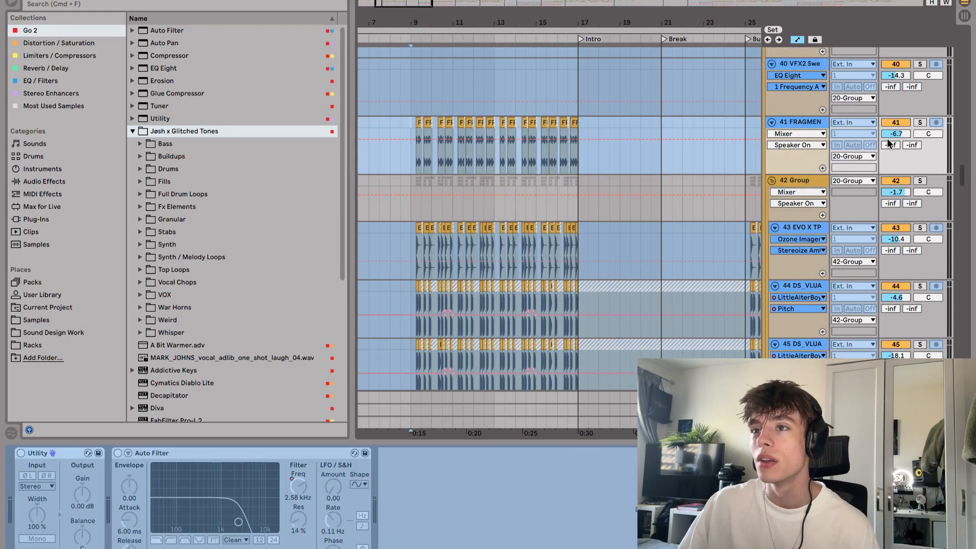
click(918, 124)
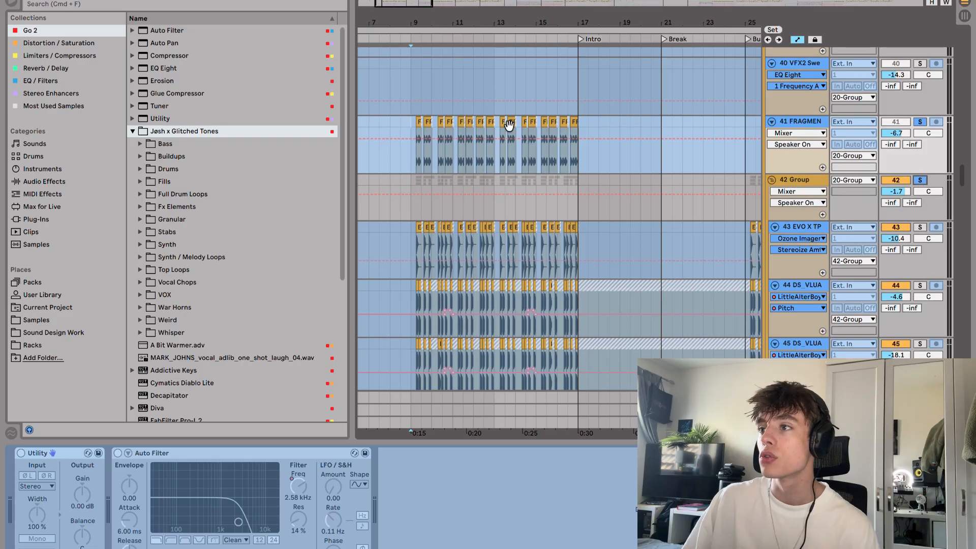
key(space)
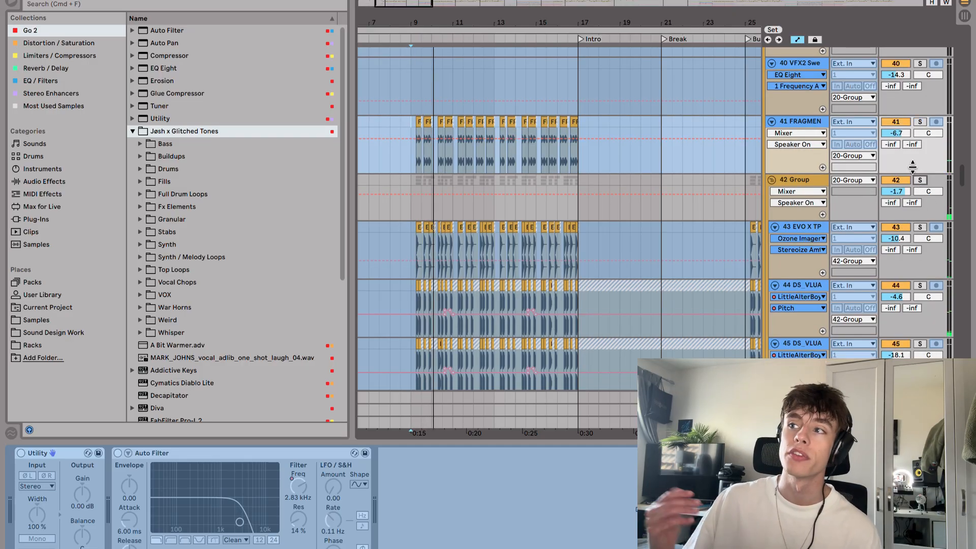
Find the 72 KSHMR Voc track further down, unfold it, and play it soloed from the start of the extended intro.
scroll(506, 158, down, 4)
scroll(550, 255, down, 10)
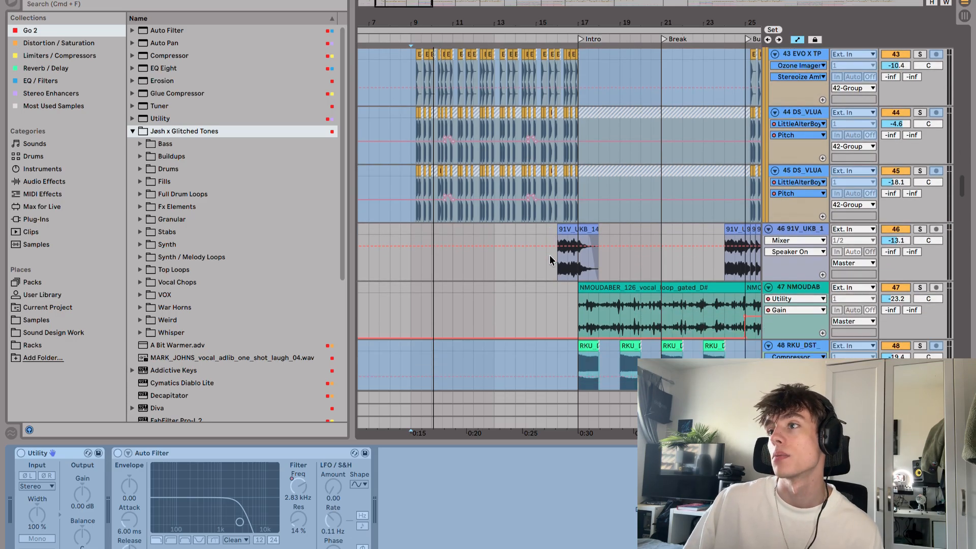
drag(527, 29, 527, 8)
scroll(446, 185, down, 20)
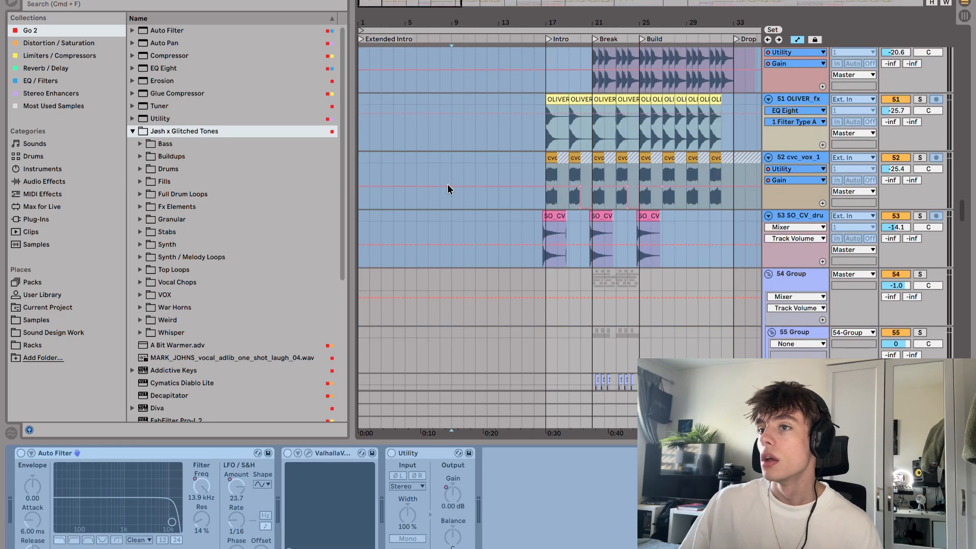
scroll(495, 150, down, 6)
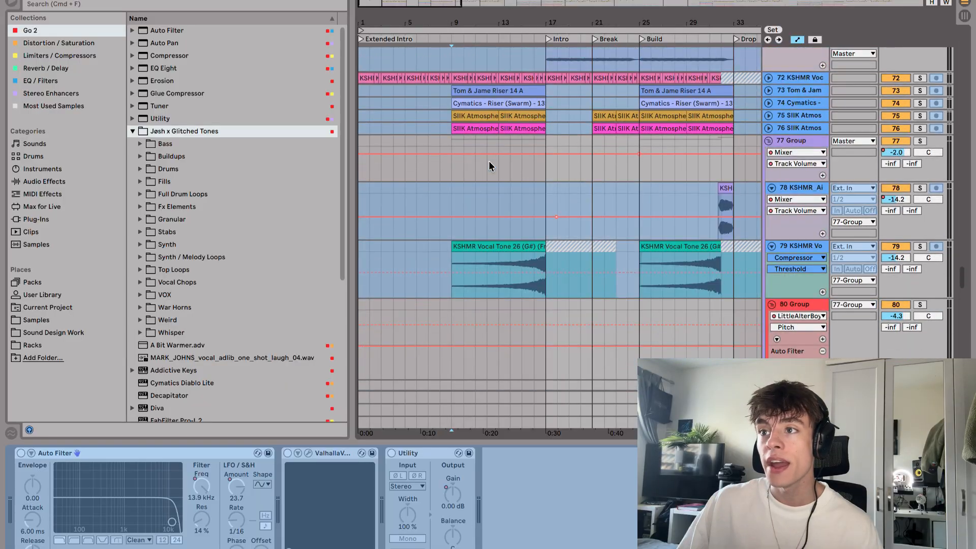
scroll(475, 157, up, 5)
click(769, 192)
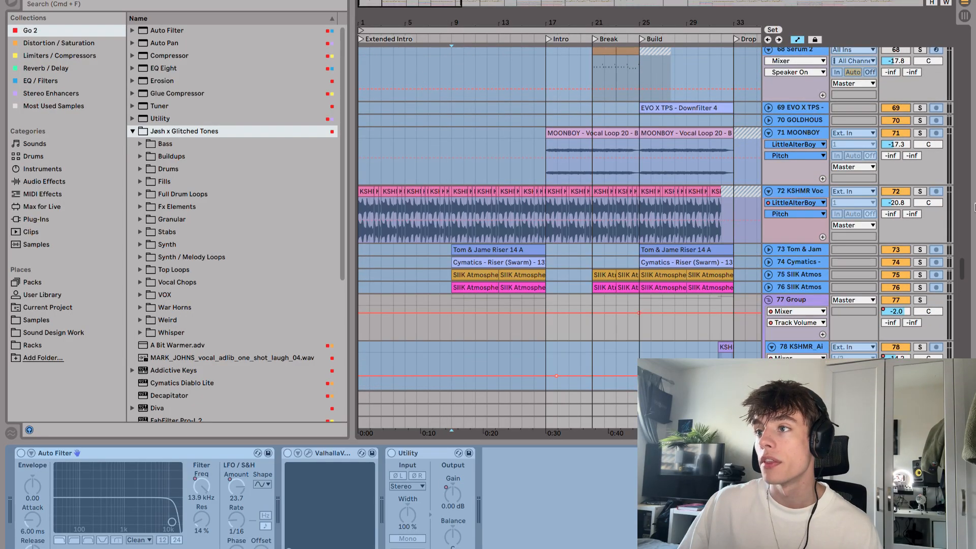
click(920, 192)
scroll(381, 164, down, 3)
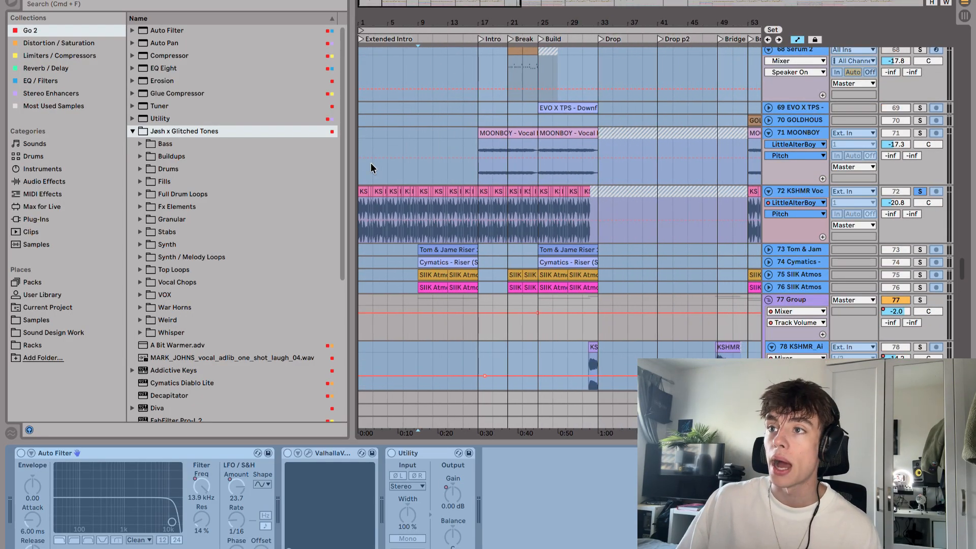
click(363, 220)
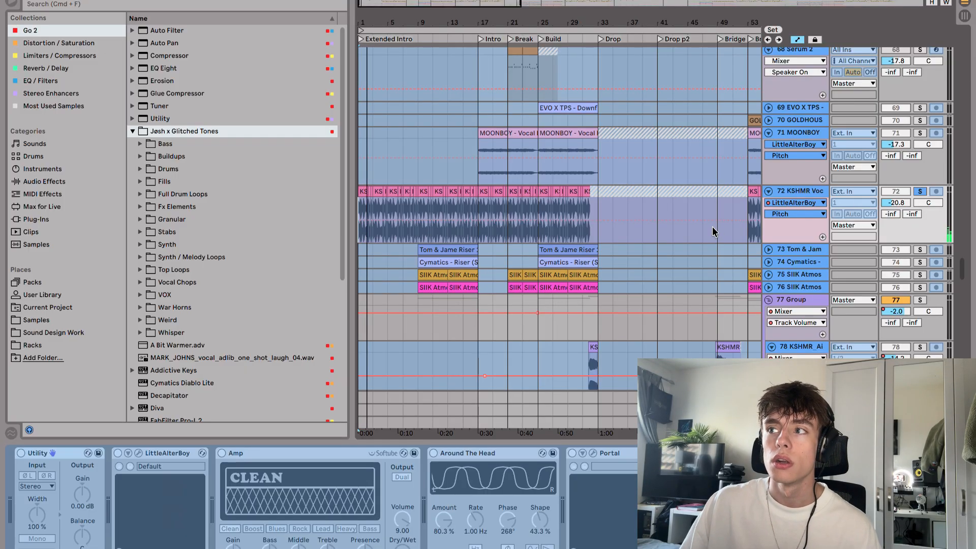
click(915, 191)
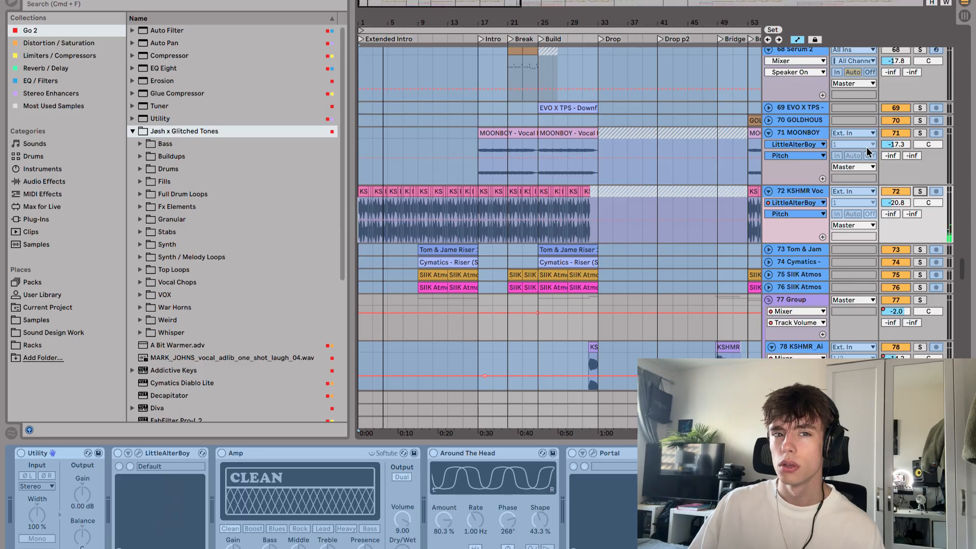
Look over the remaining tracks down to the last one, then solo the 95 Group of breathing samples and play from bar 9.
drag(722, 25, 512, 26)
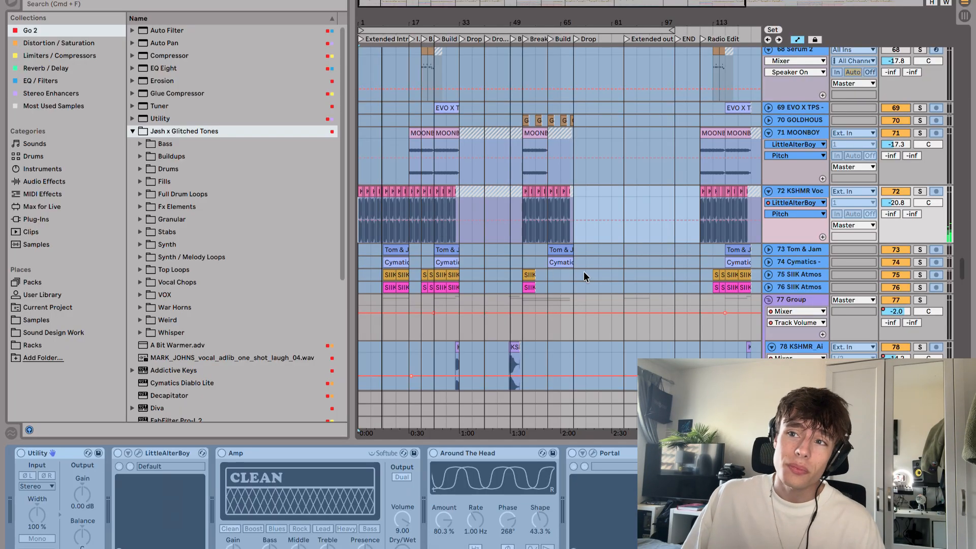
scroll(591, 269, down, 15)
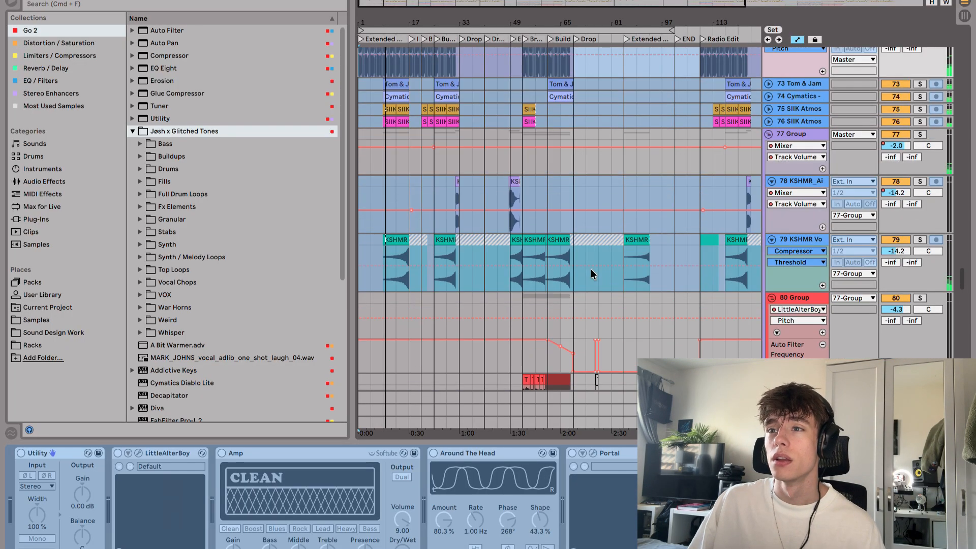
scroll(443, 224, down, 8)
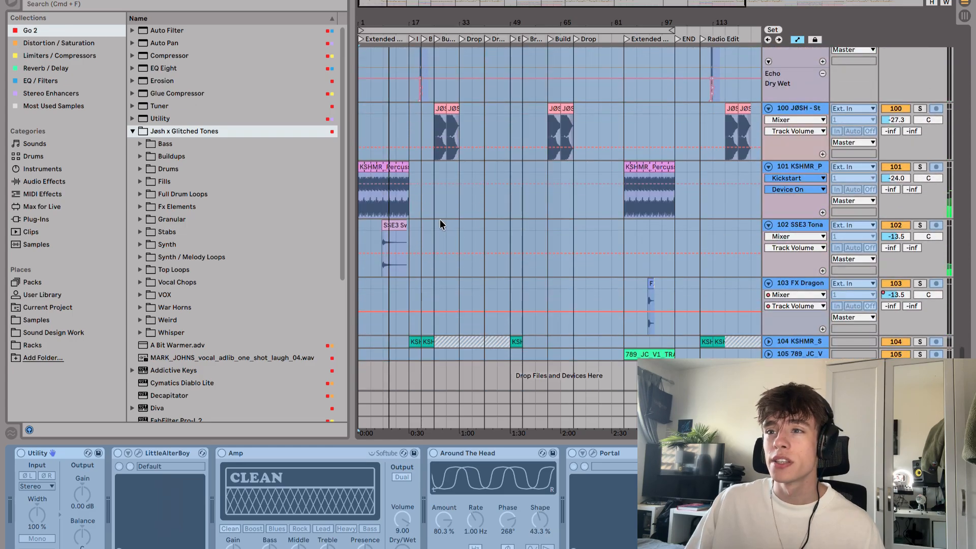
drag(382, 26, 540, 225)
drag(551, 23, 480, 5)
scroll(472, 217, up, 5)
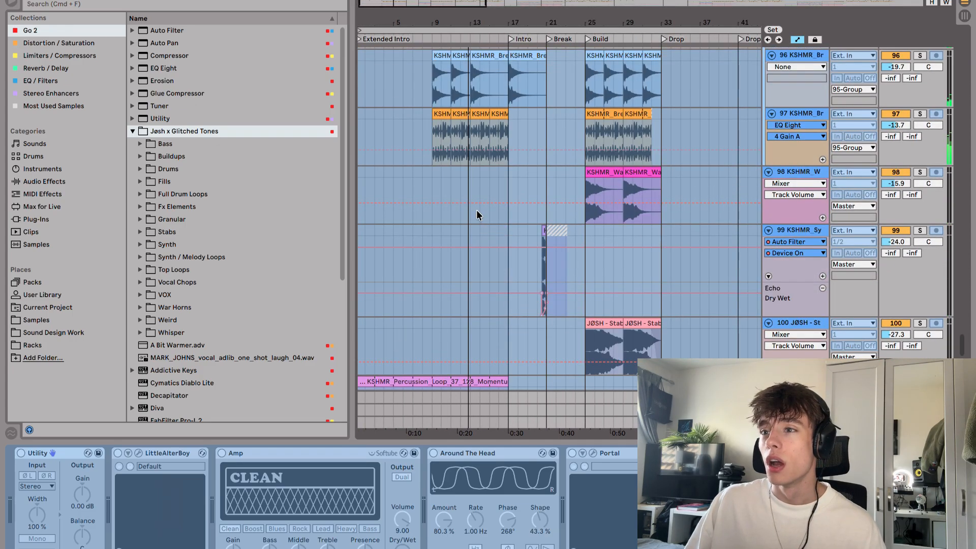
scroll(476, 204, up, 3)
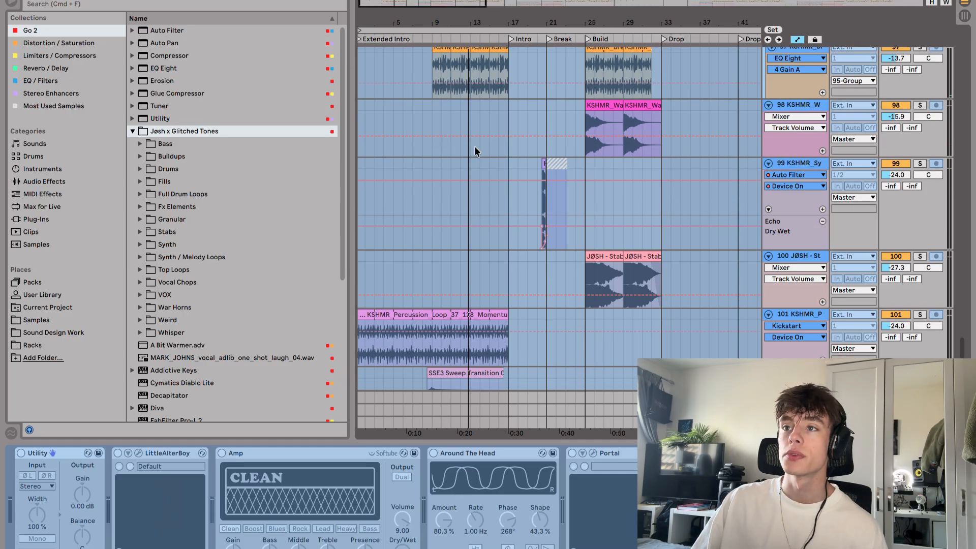
drag(438, 23, 401, 187)
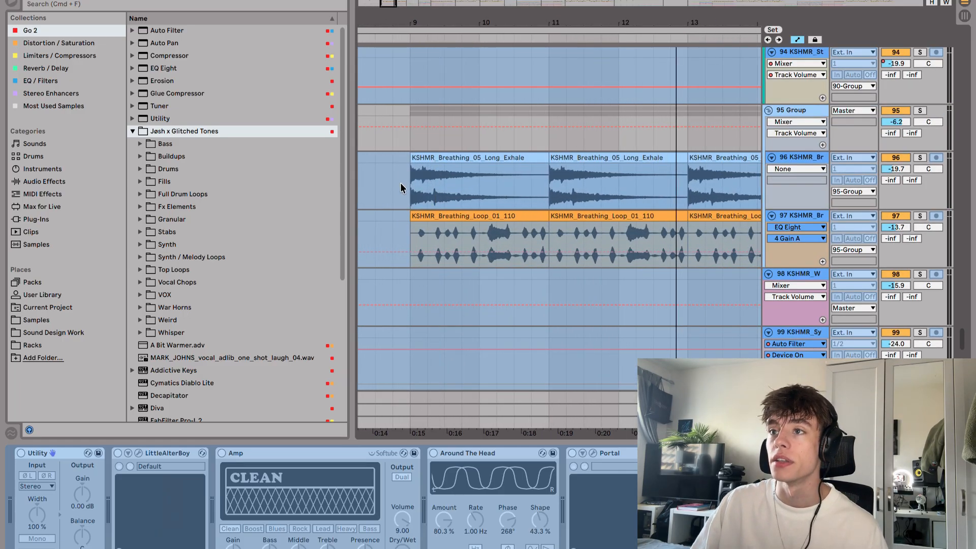
click(406, 170)
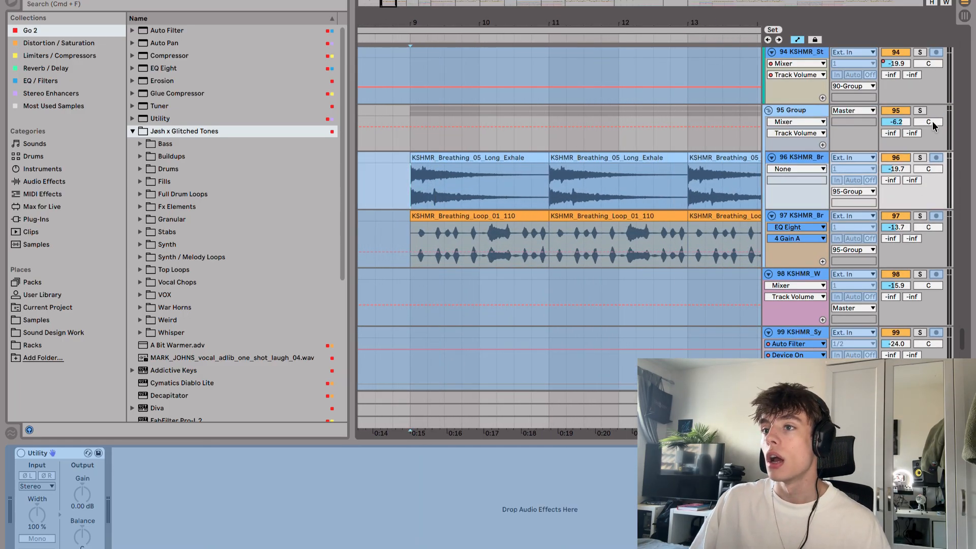
click(920, 110)
key(space)
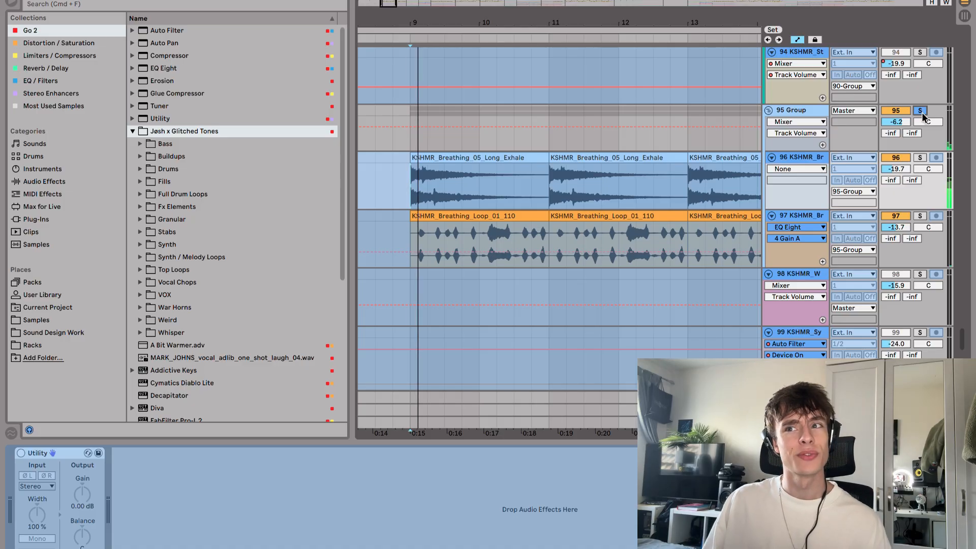
Show the 95 Group's effect chain and inspect its Portal and kHs Frequency Shifter plug-ins.
drag(732, 24, 577, 3)
click(794, 111)
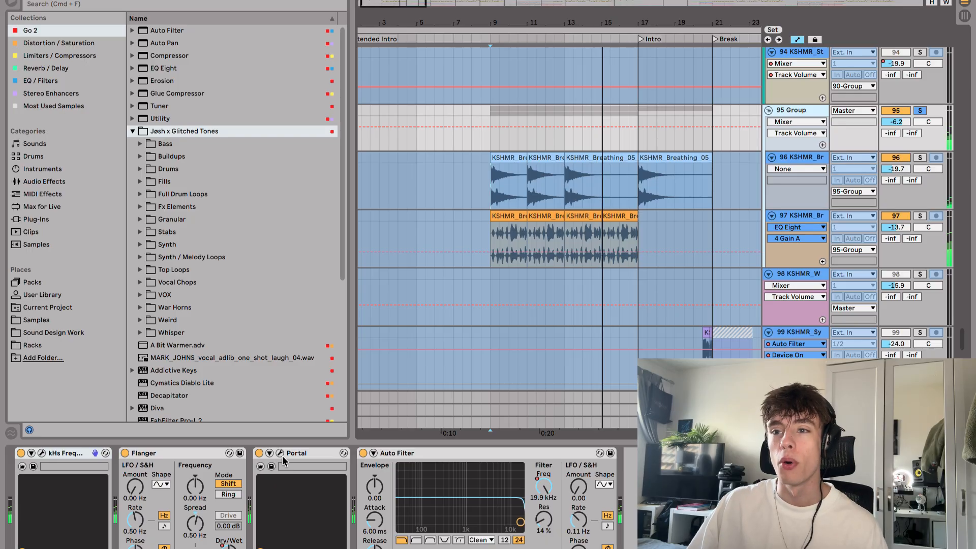
click(283, 453)
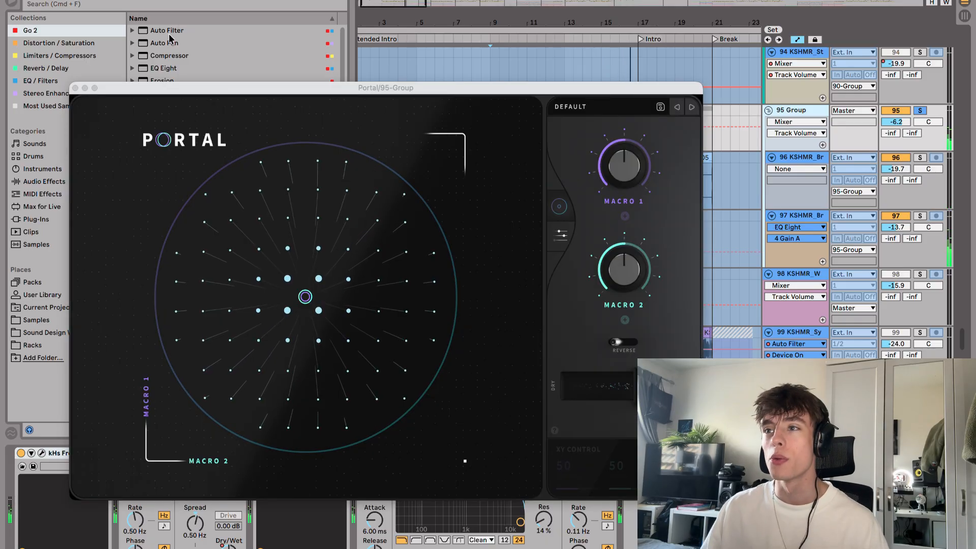
click(75, 88)
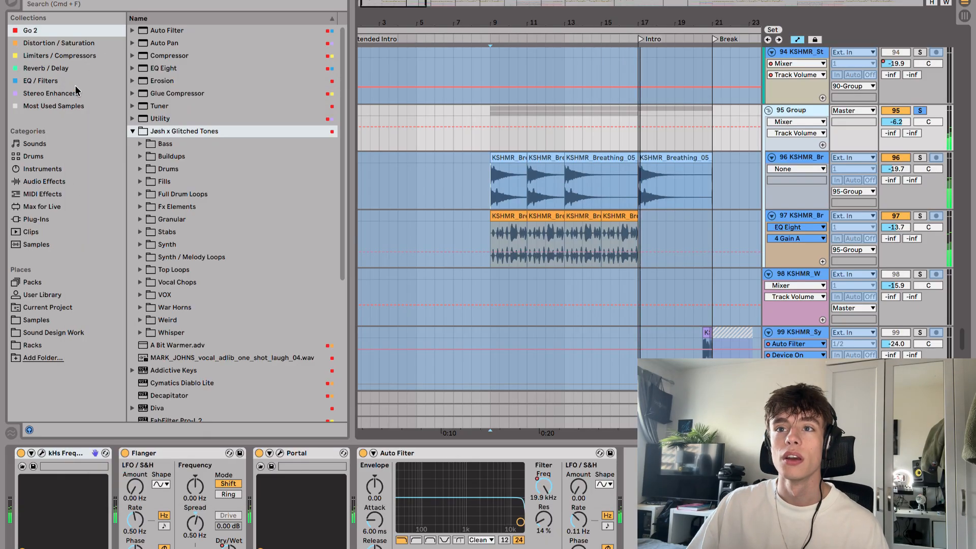
click(42, 454)
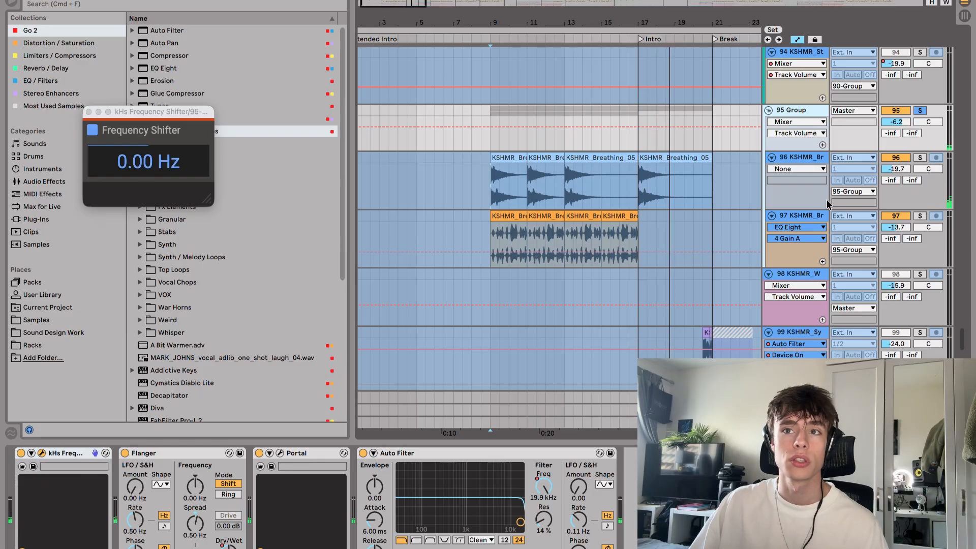
click(31, 453)
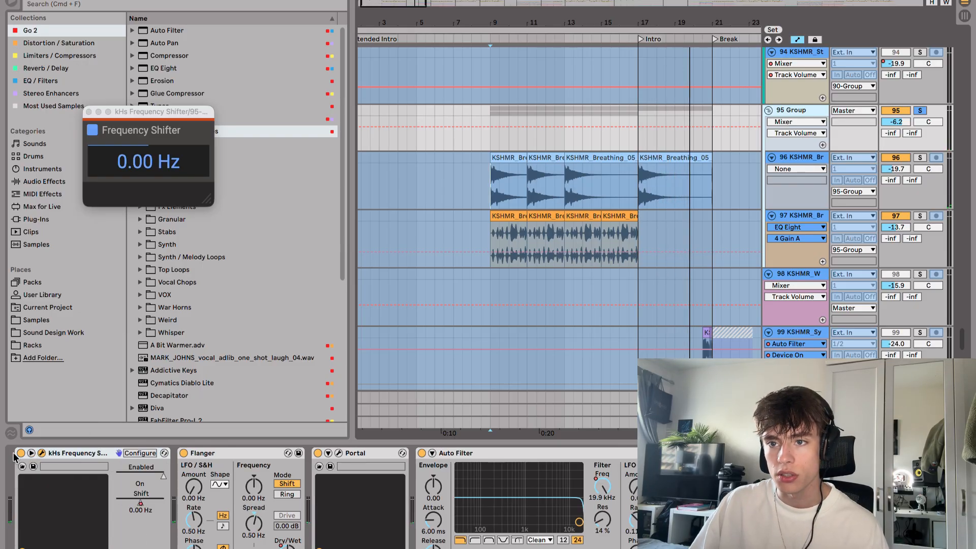
click(28, 453)
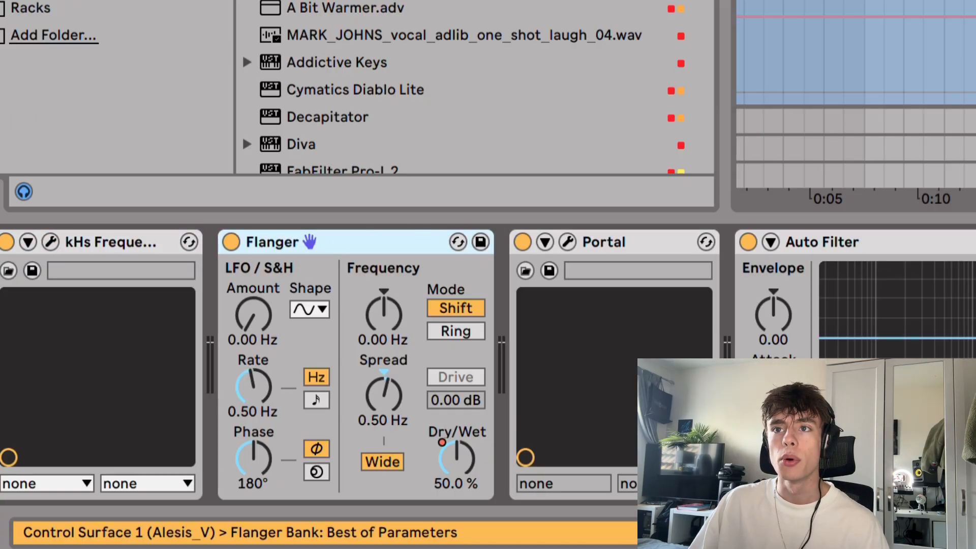
Switch the 95 Group's Flanger off and back on to compare the breathing layers with and without it.
scroll(242, 53, up, 5)
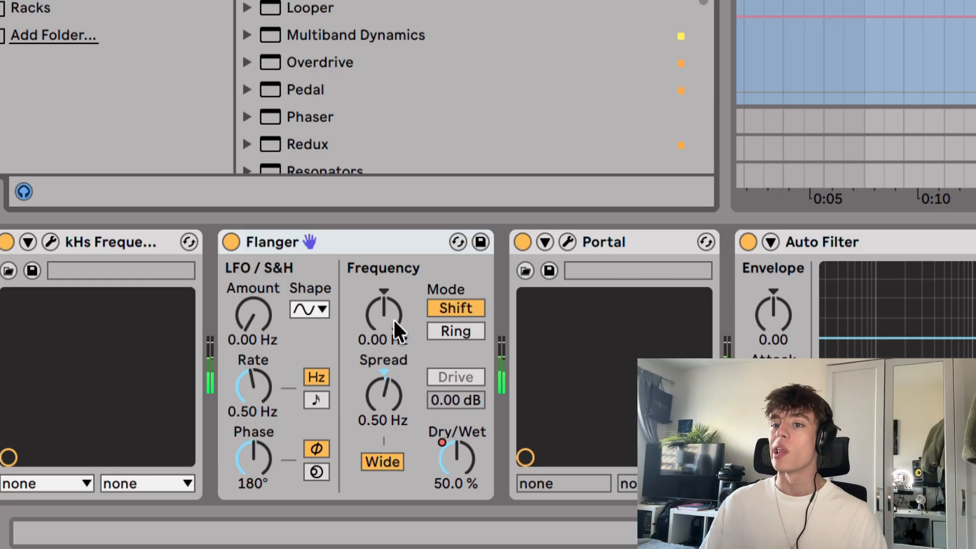
click(232, 241)
click(232, 241)
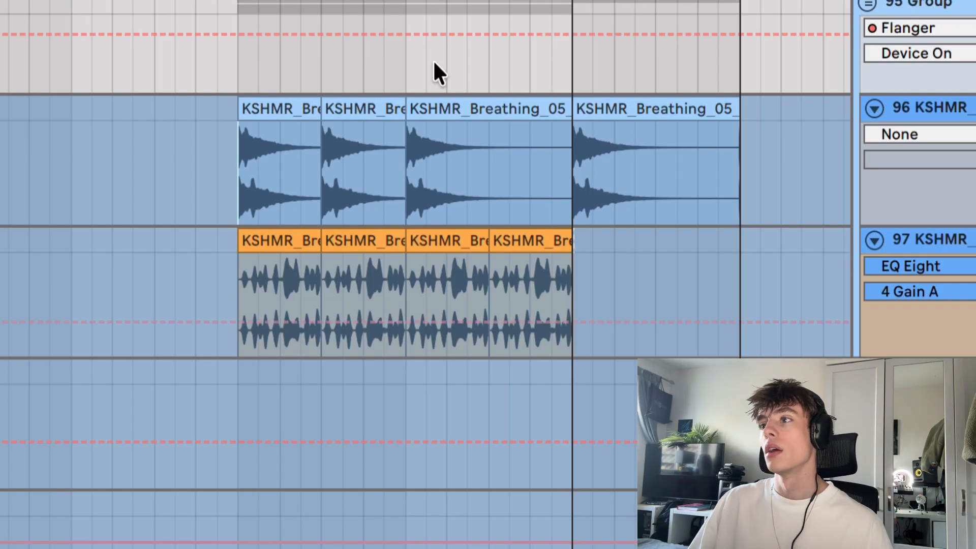
drag(306, 2, 360, 68)
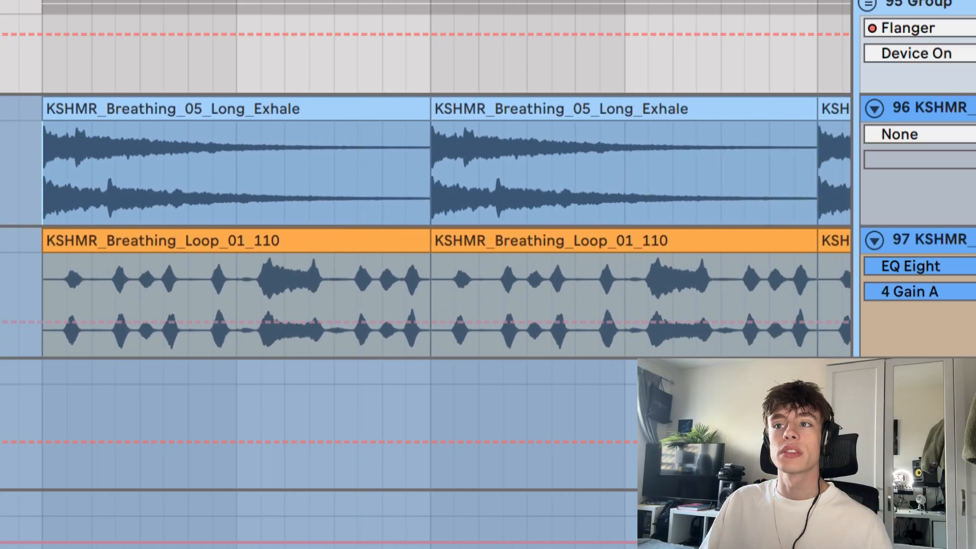
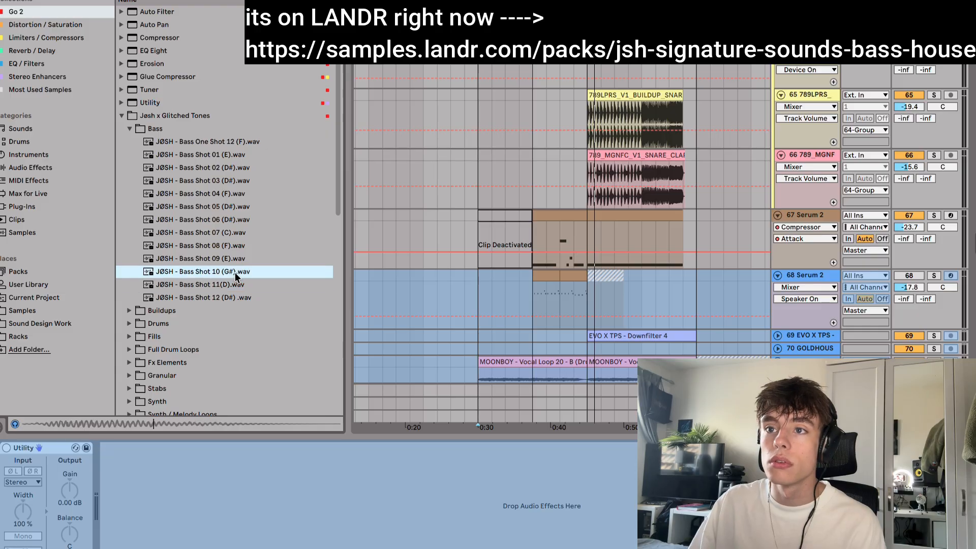
Audition Bass Shot 09 (E), VOX 12 (D#m) [Impact] and VOX 11 from the Jøsh x Glitched Tones sample folder.
click(236, 262)
scroll(152, 333, down, 3)
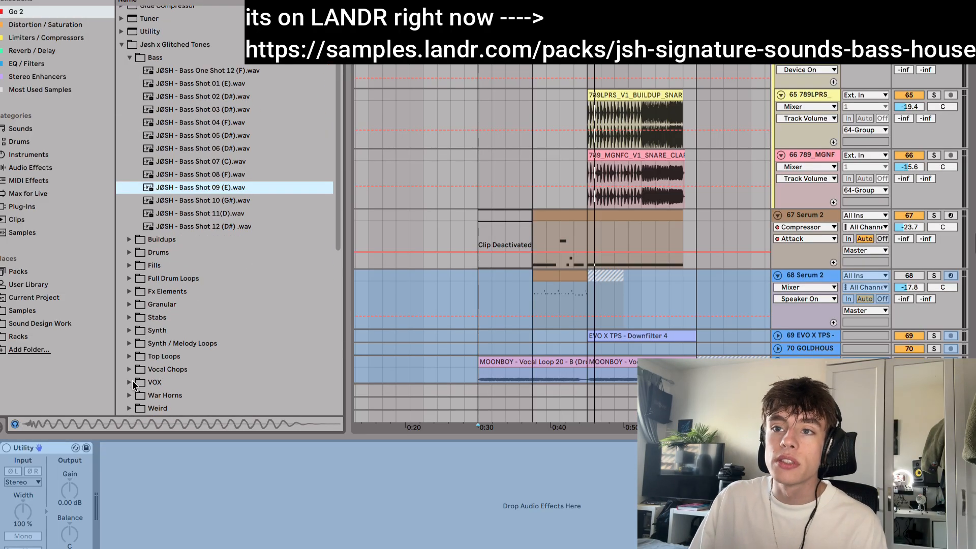
click(130, 383)
click(223, 367)
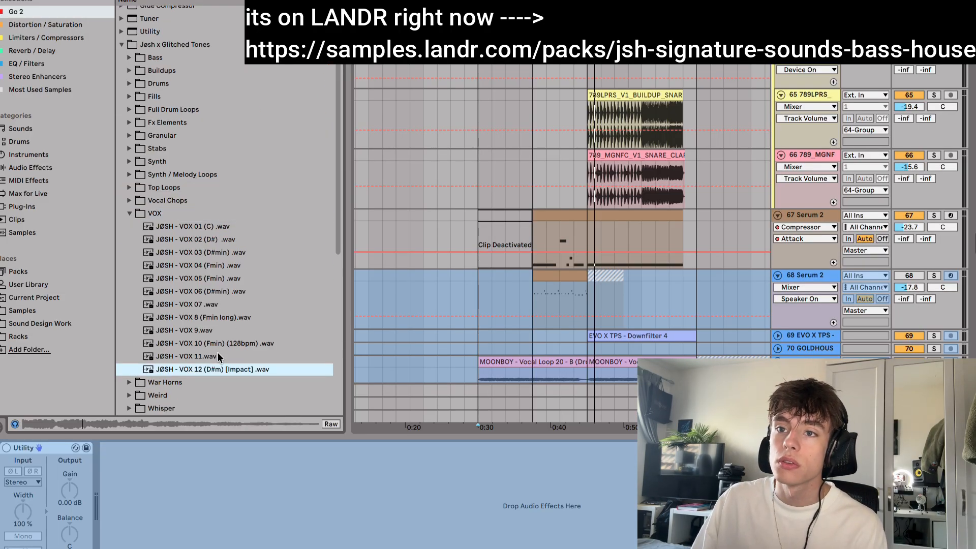
click(218, 354)
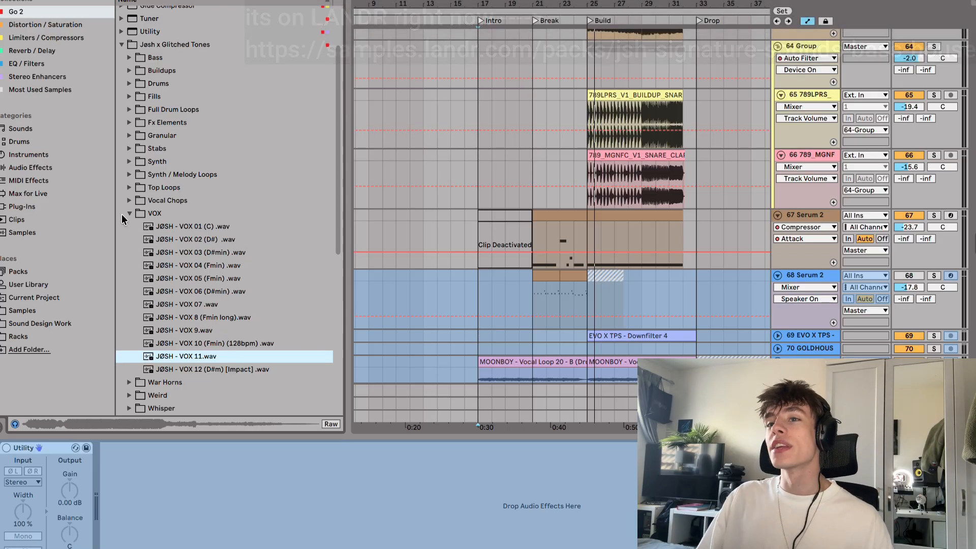
click(129, 214)
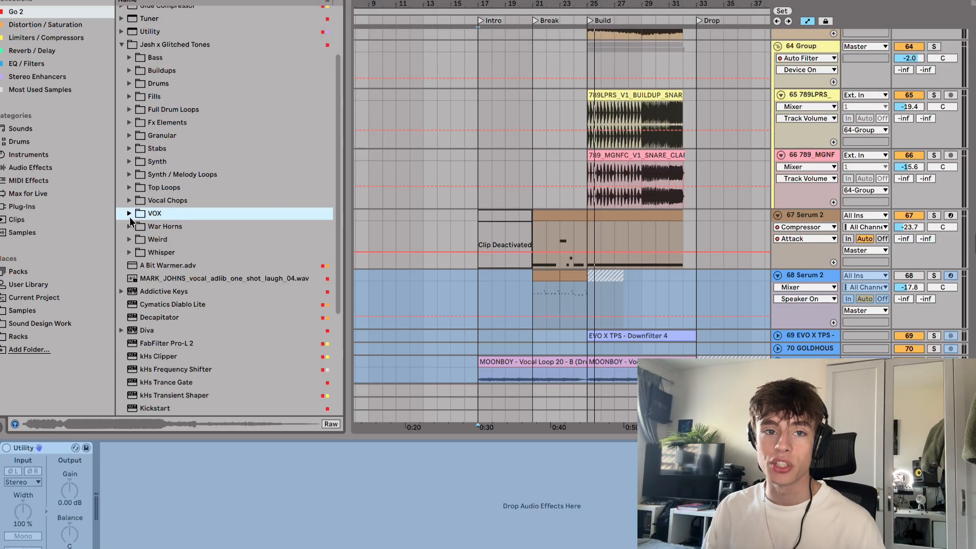
Find the 85 BOS_ETH vocal loop track and solo it, playing from bar 17.
click(477, 161)
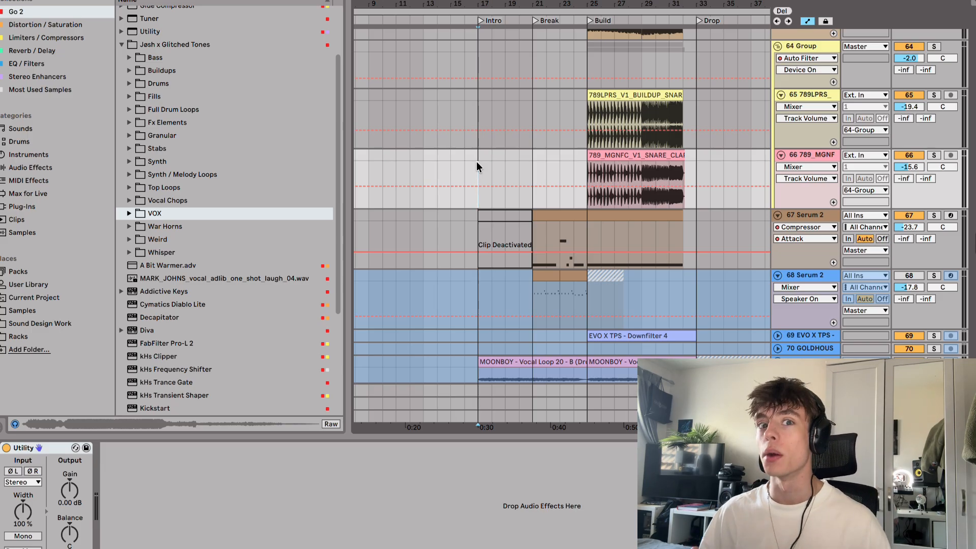
scroll(487, 147, down, 15)
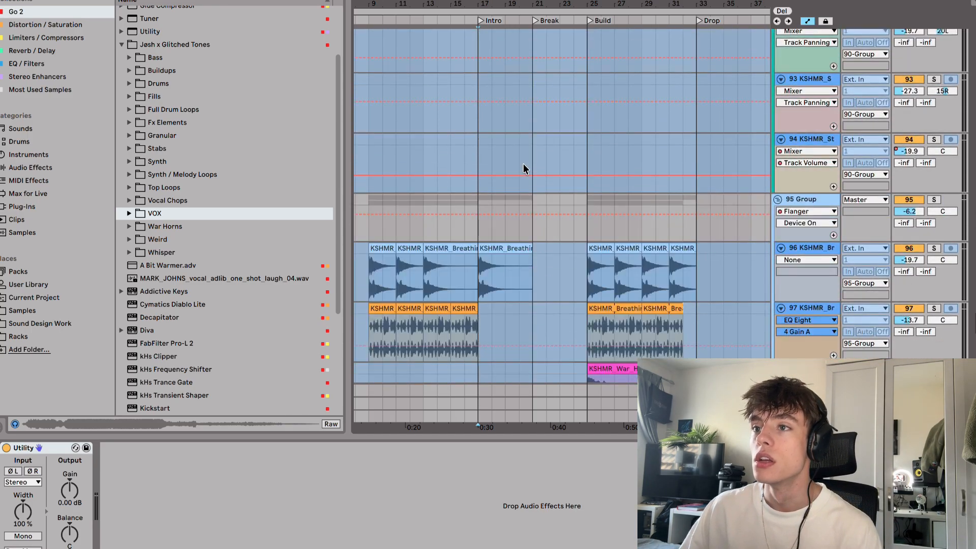
scroll(524, 159, up, 8)
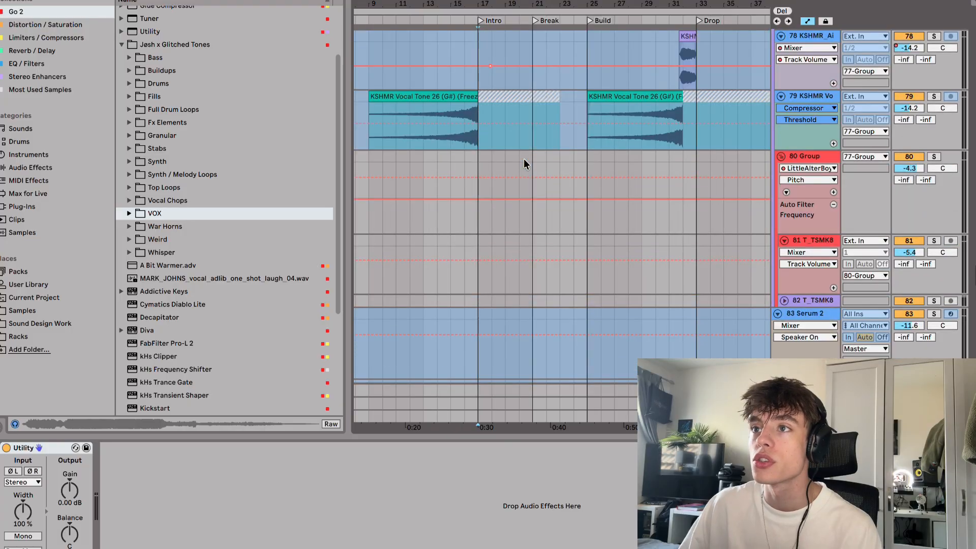
click(476, 280)
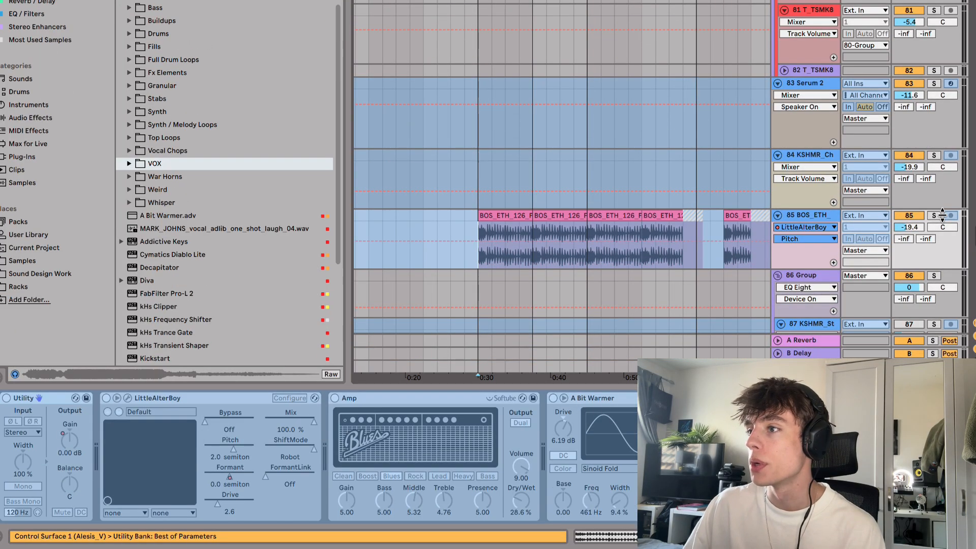
click(937, 266)
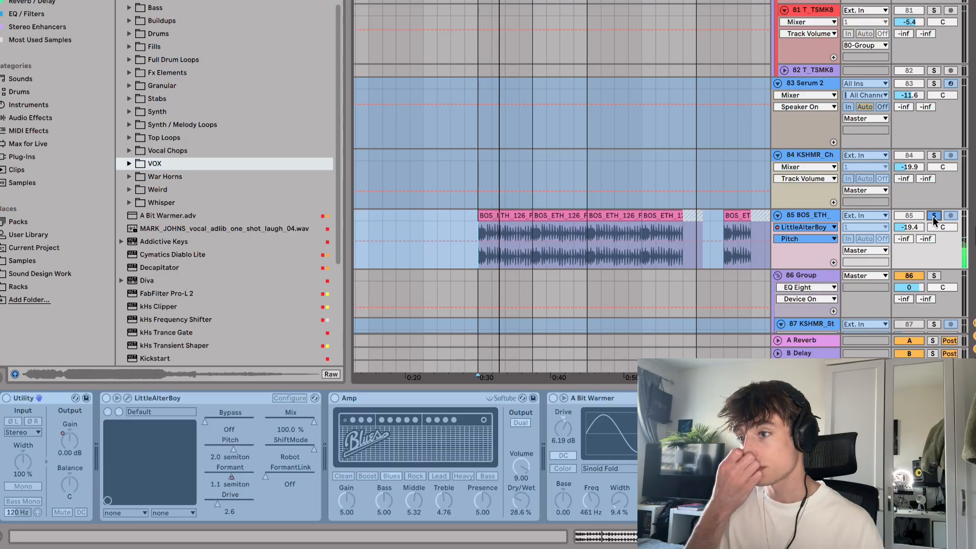
Unfreeze the 85 BOS_ETH track and look over its effect chain.
right_click(820, 217)
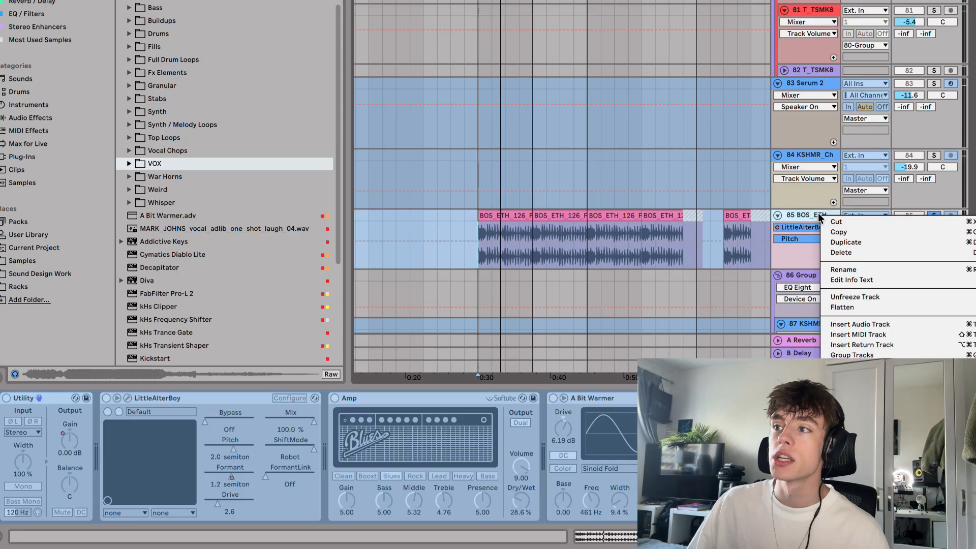
click(856, 298)
scroll(319, 457, right, 20)
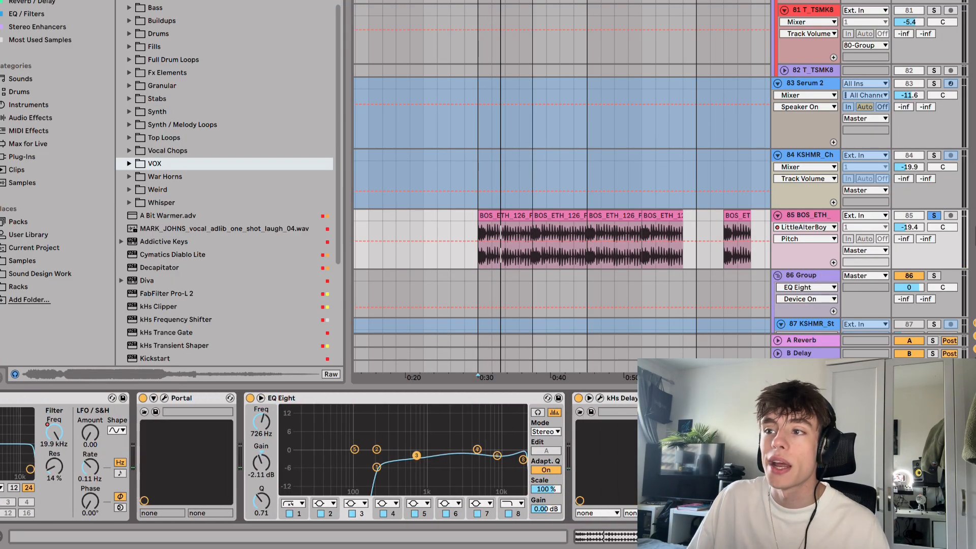
scroll(318, 457, left, 20)
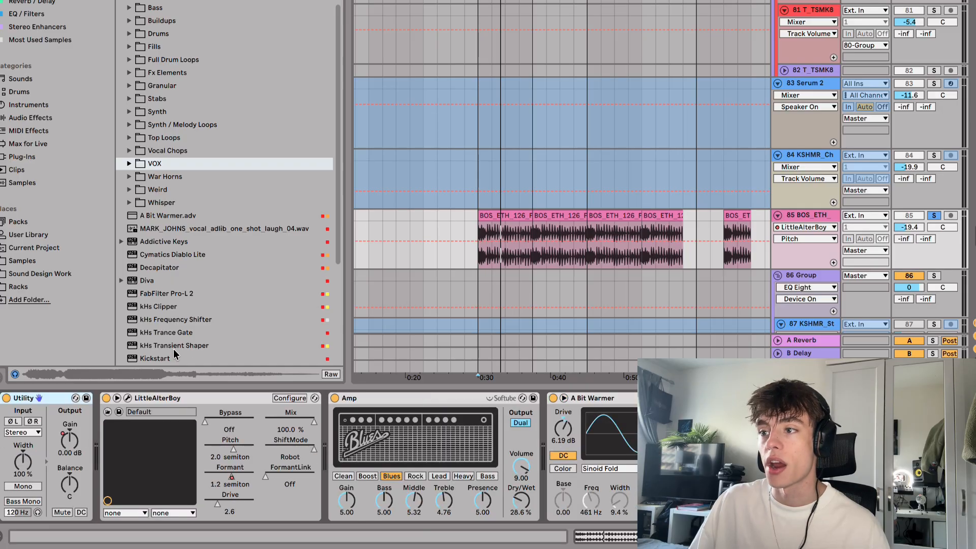
Group track 85's effects from LittleAlterBoy to the last Compressor into an Audio Effect Rack, and bypass and re-enable it to compare the sound.
click(189, 398)
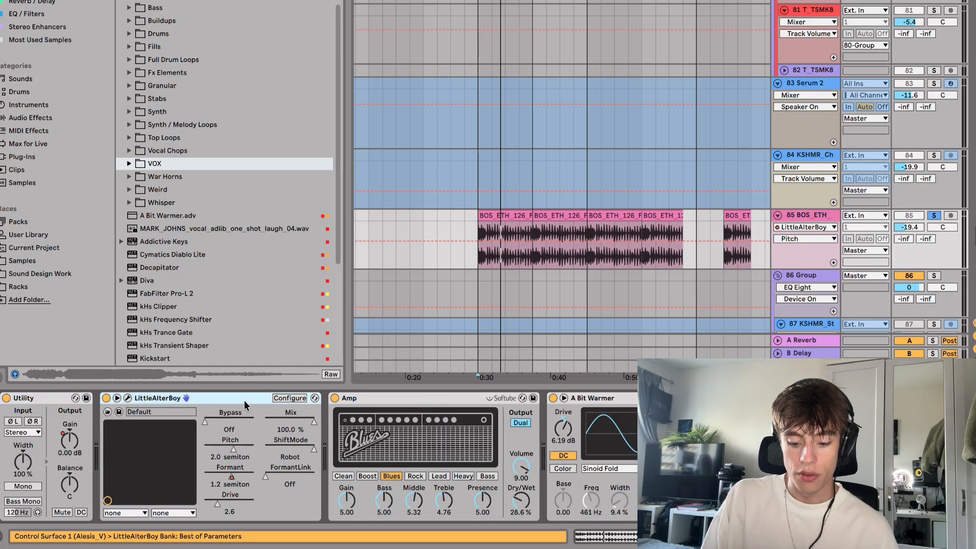
key(super+g)
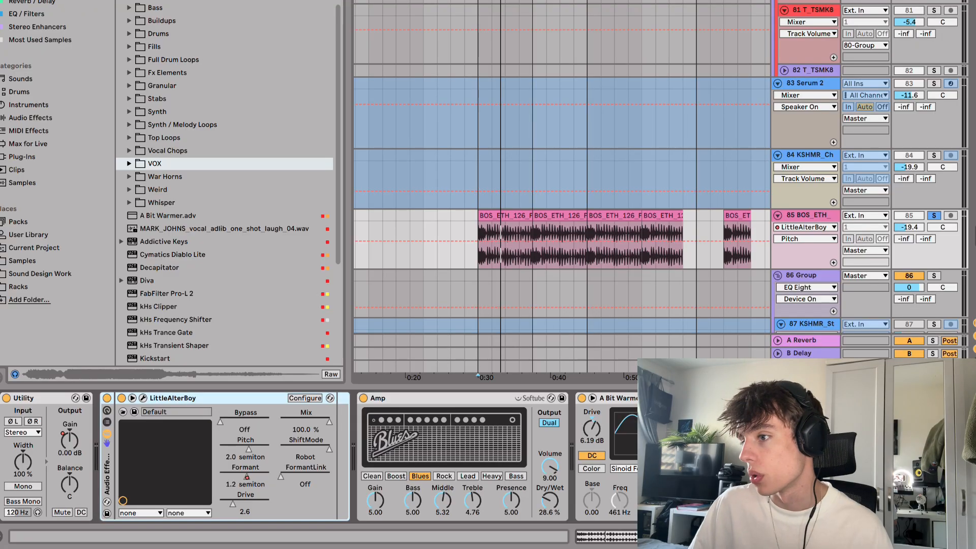
scroll(319, 456, right, 15)
scroll(319, 456, right, 10)
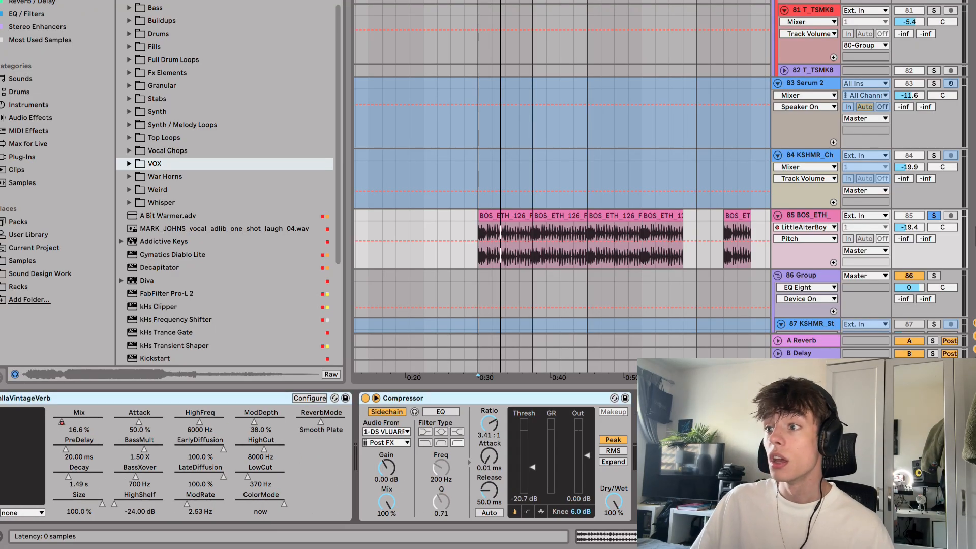
key(super+g)
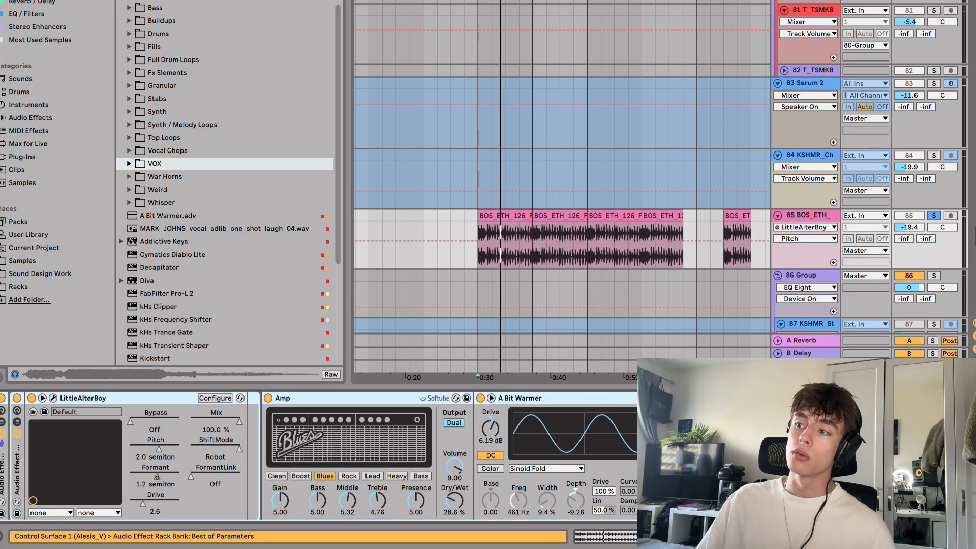
scroll(572, 512, left, 4)
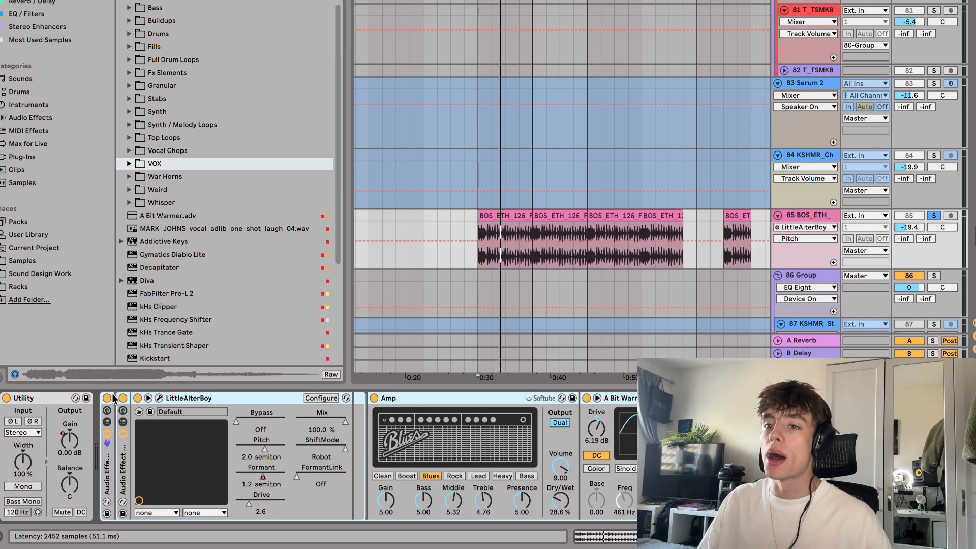
click(107, 398)
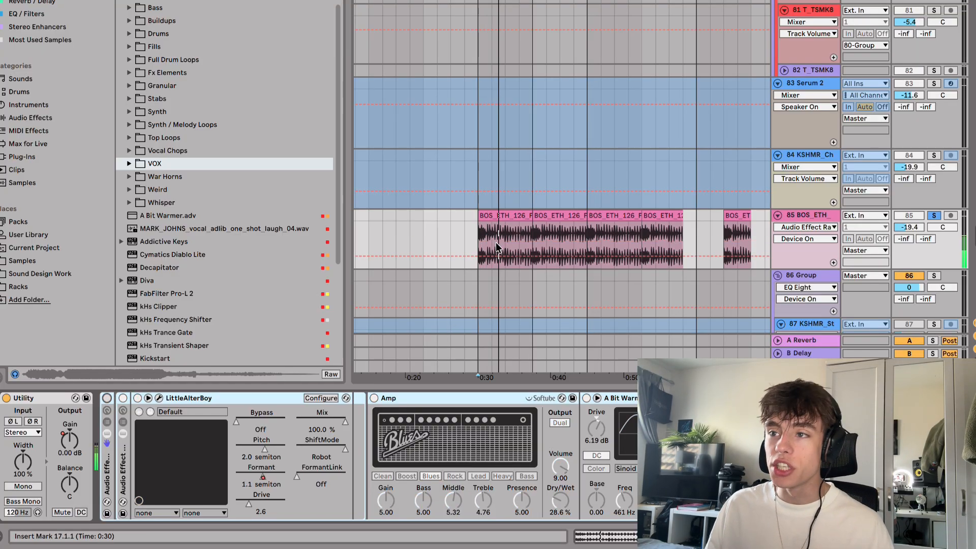
click(107, 398)
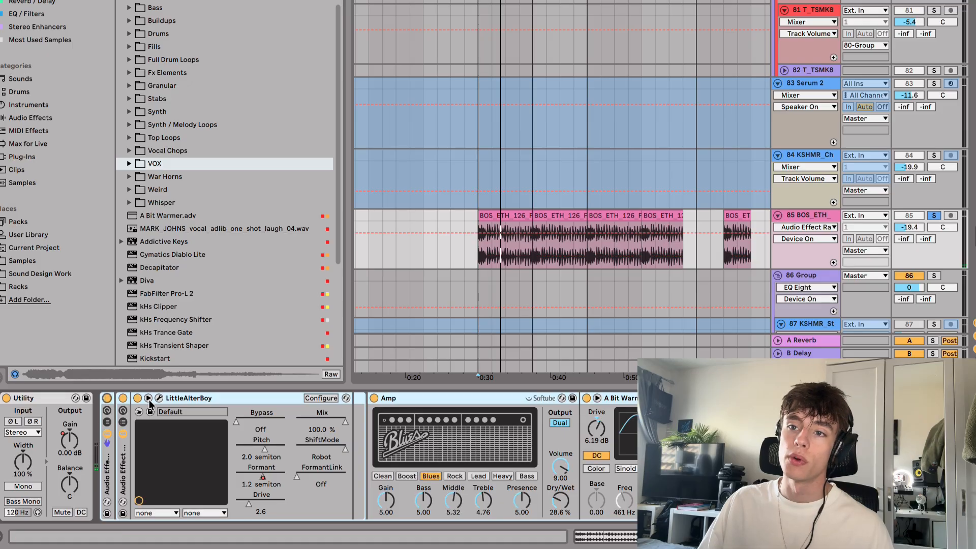
Inspect the LittleAlterBoy pitch and formant settings and the FabFilter Pro-Q 3 curve on track 85.
click(160, 398)
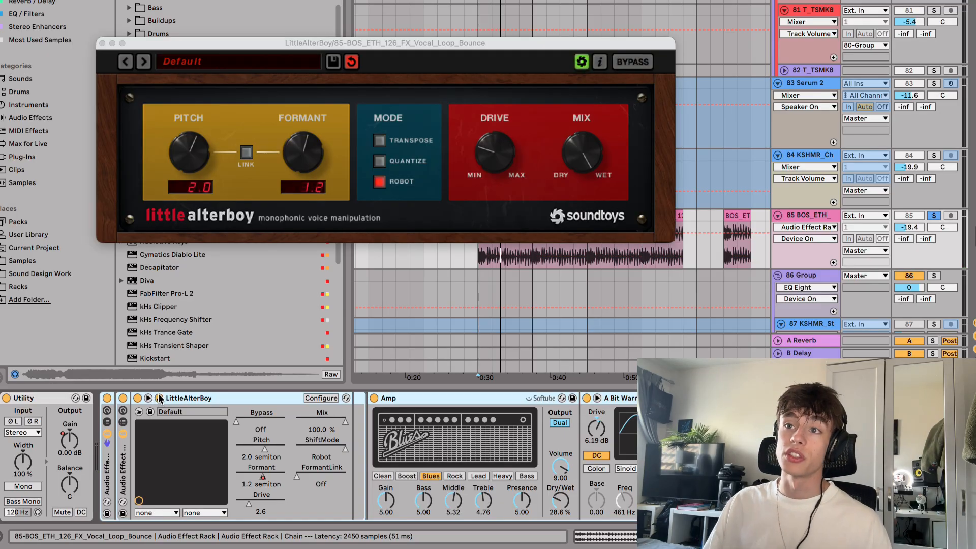
click(102, 43)
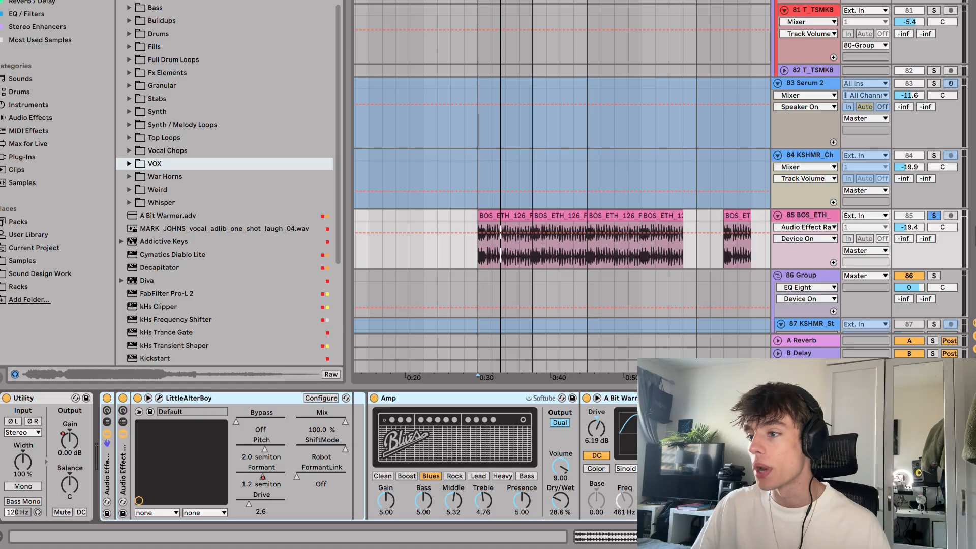
scroll(326, 455, right, 5)
click(607, 398)
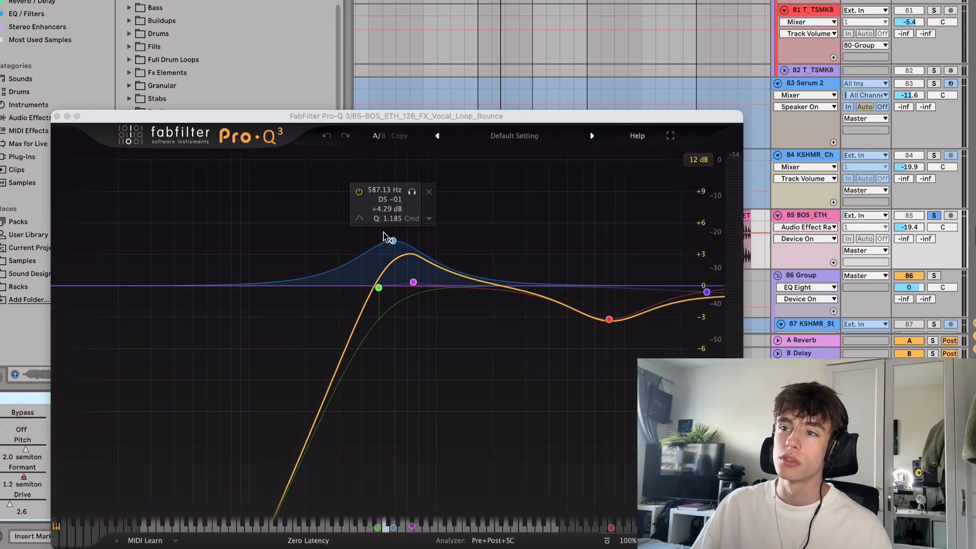
click(56, 116)
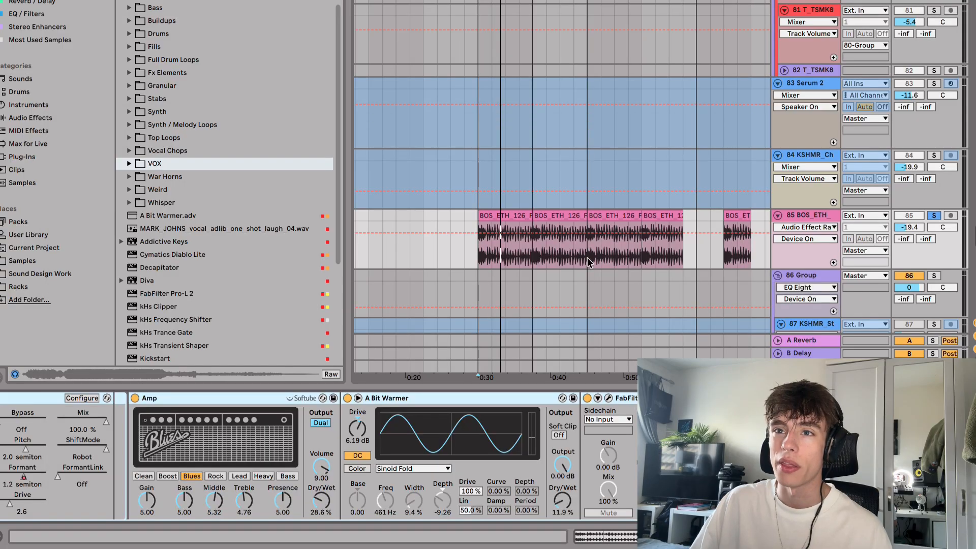
Inspect track 85's Portal plug-in, then review its EQ Eight, kHs Delay, ValhallaVintageVerb and the two sidechained Compressors.
scroll(591, 400, right, 10)
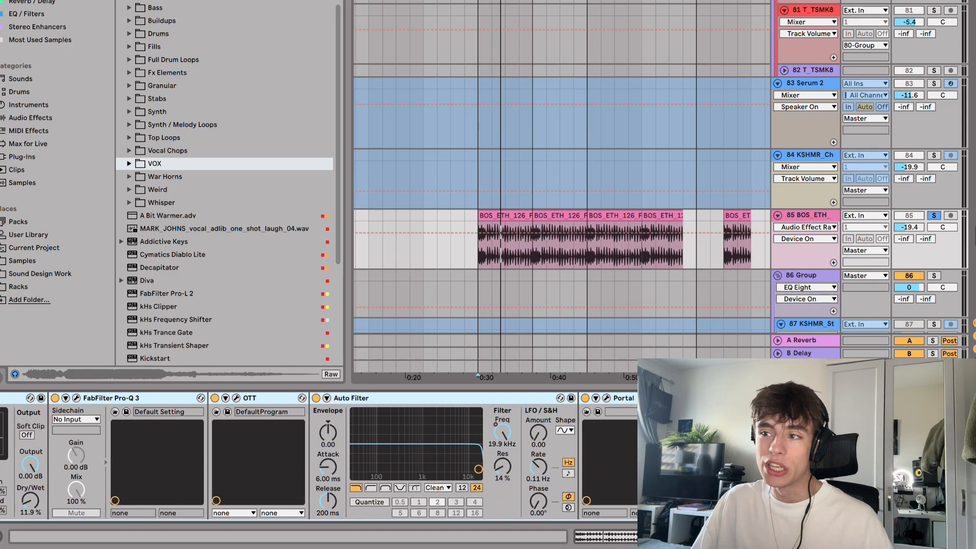
click(590, 398)
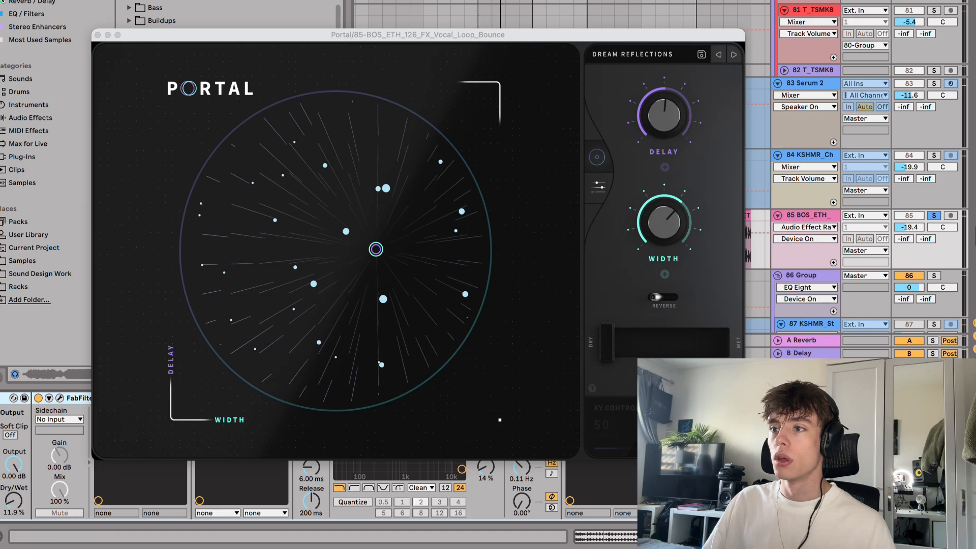
click(98, 35)
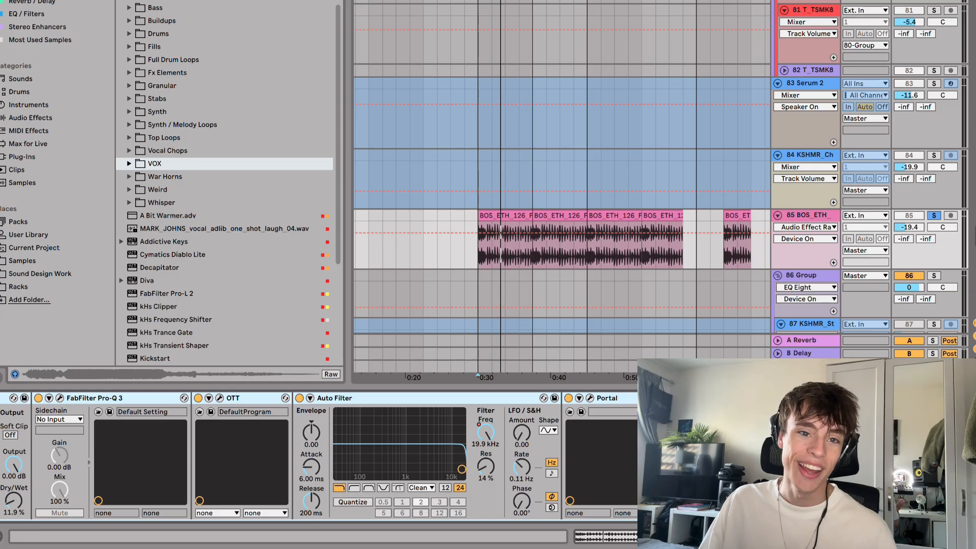
scroll(541, 518, right, 10)
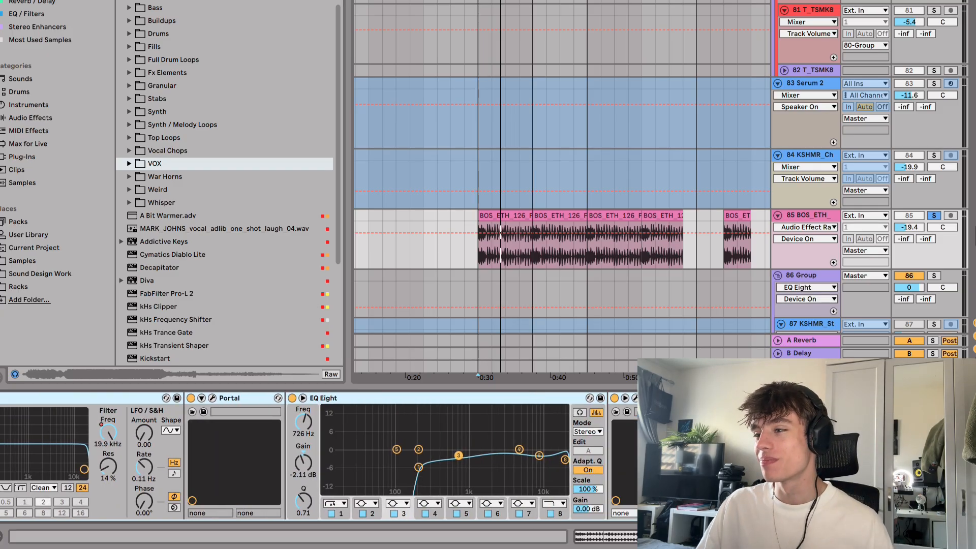
scroll(319, 455, right, 6)
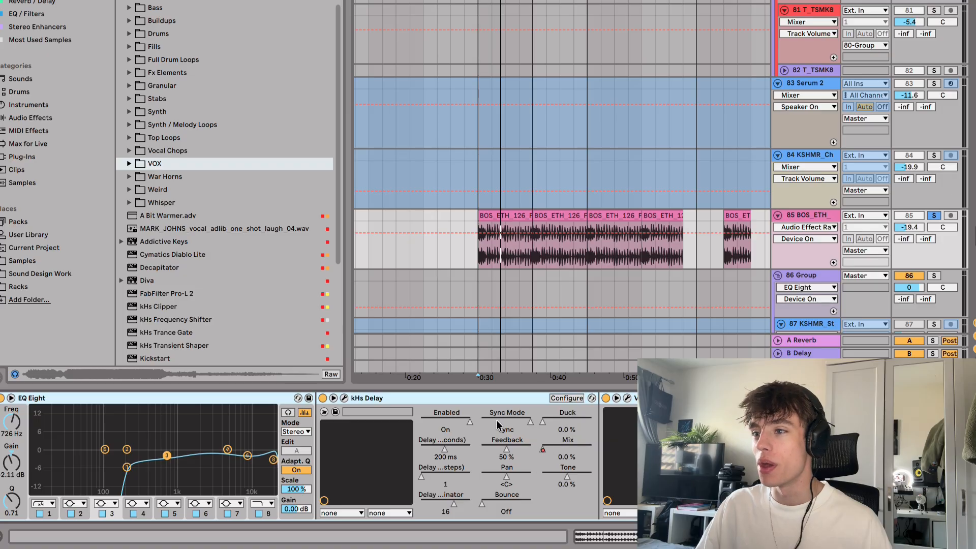
scroll(319, 456, right, 8)
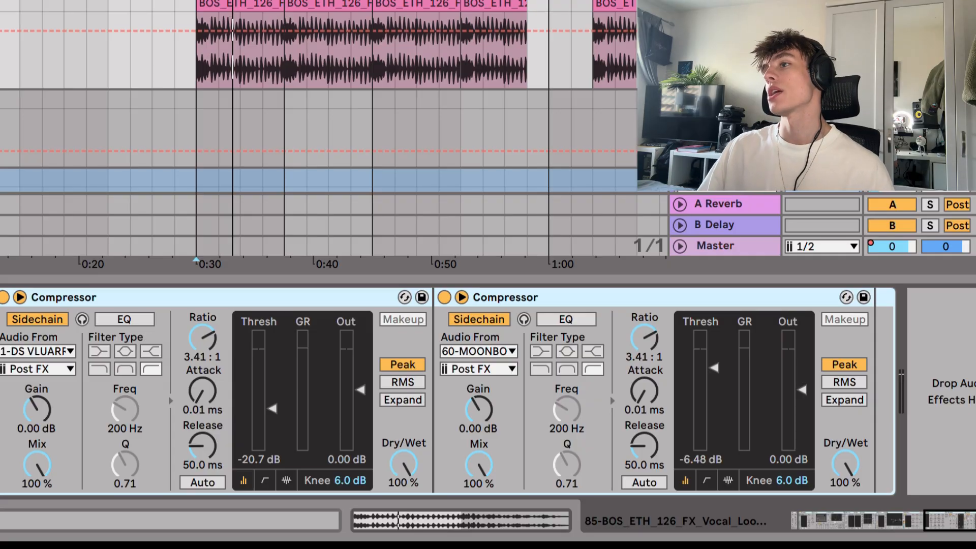
Look over the tracks from 85 down to the last ones, then back up to the vocal samples on tracks 51 and 52.
click(196, 51)
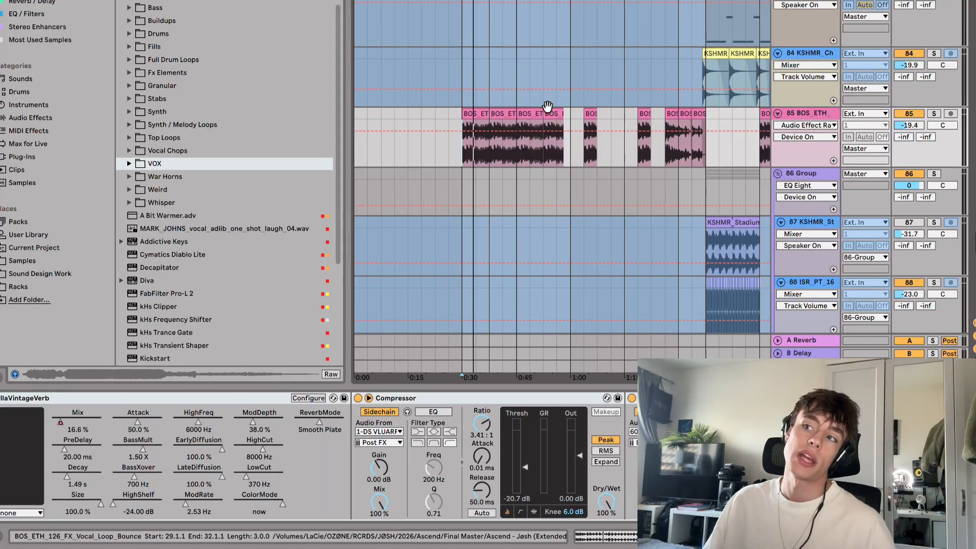
scroll(547, 106, down, 8)
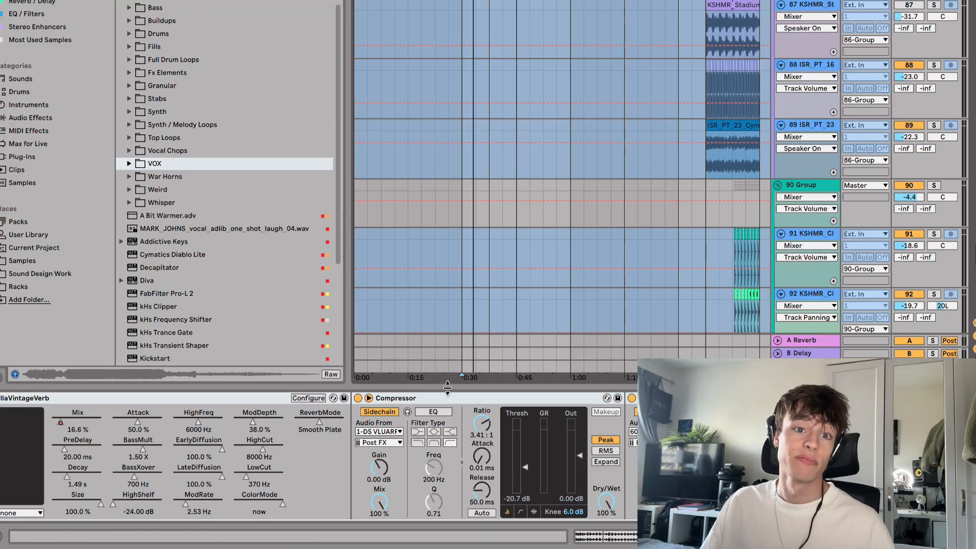
scroll(577, 126, down, 10)
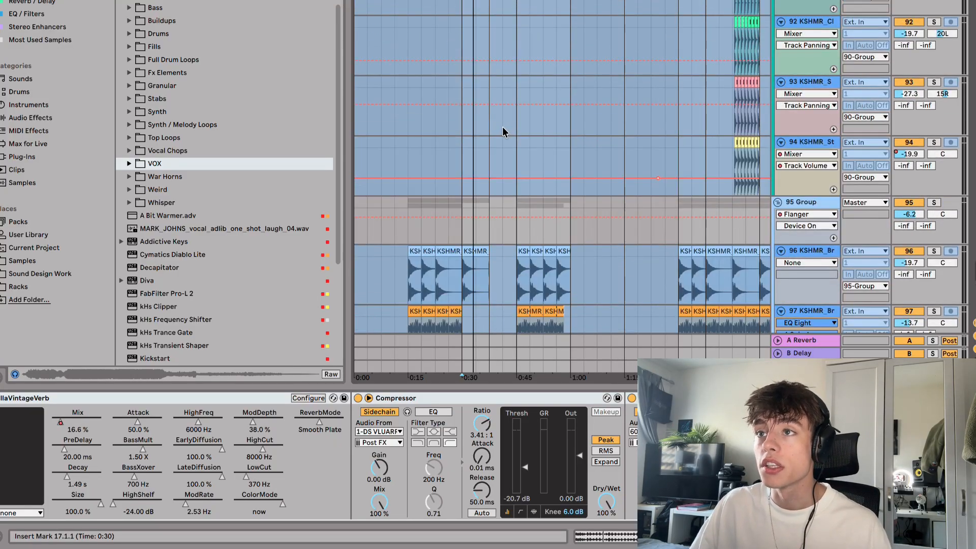
scroll(503, 131, down, 5)
scroll(464, 121, up, 8)
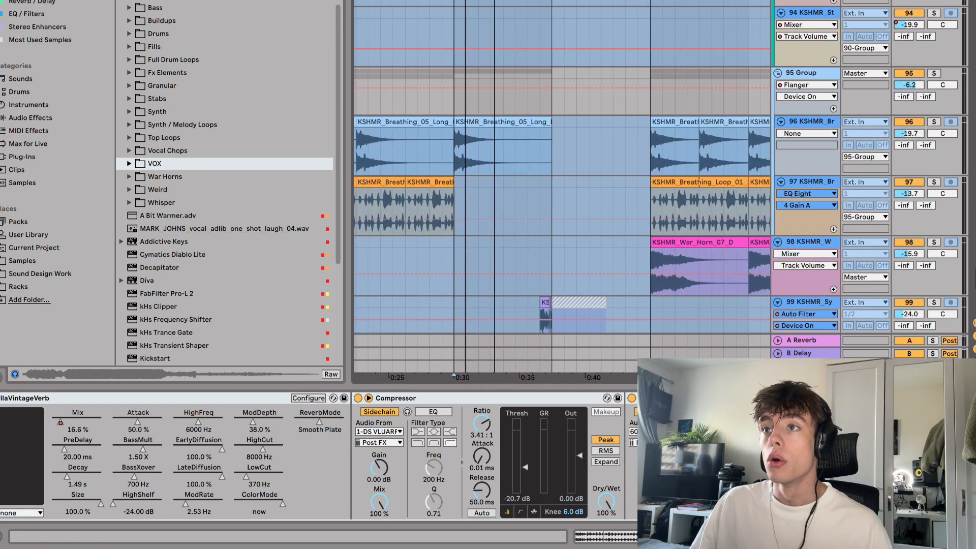
scroll(475, 91, up, 15)
scroll(488, 94, up, 15)
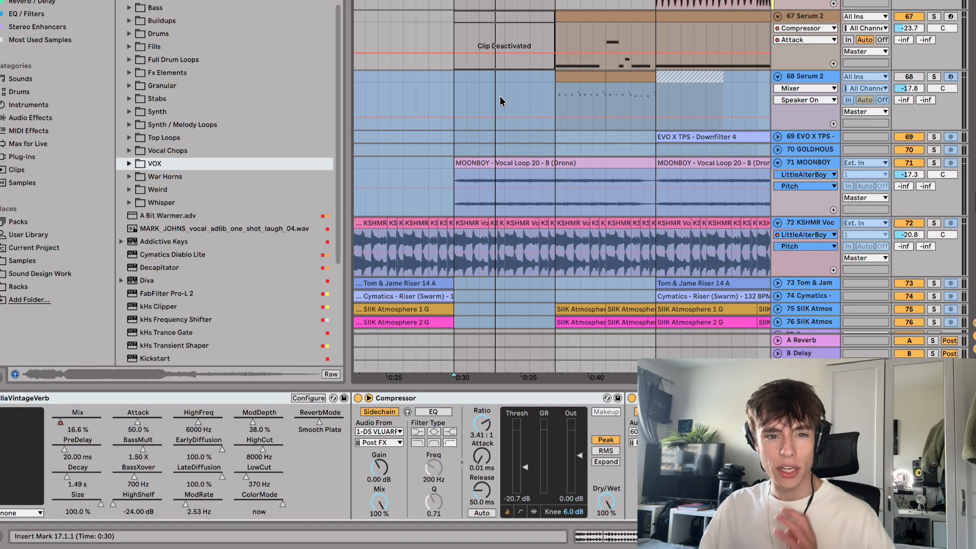
scroll(500, 100, up, 10)
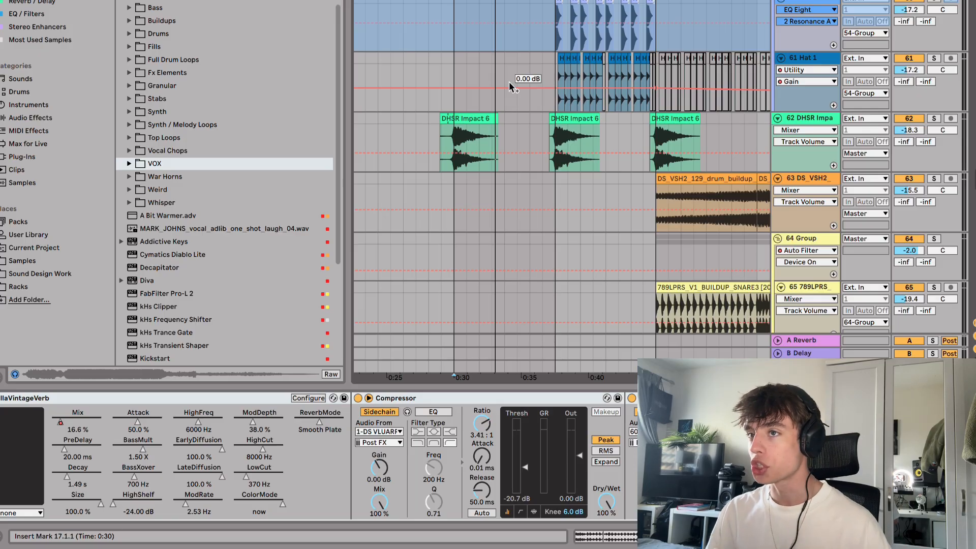
scroll(509, 79, up, 4)
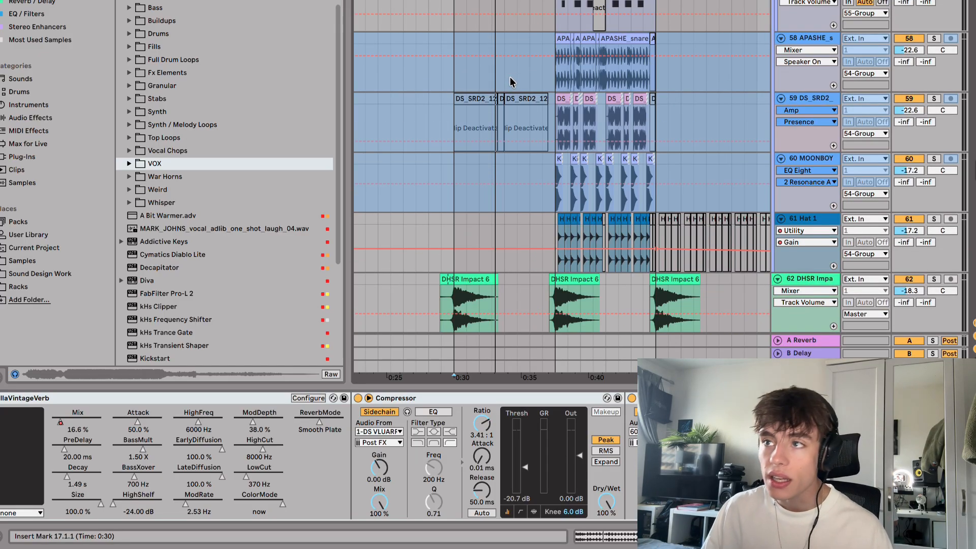
scroll(511, 77, up, 12)
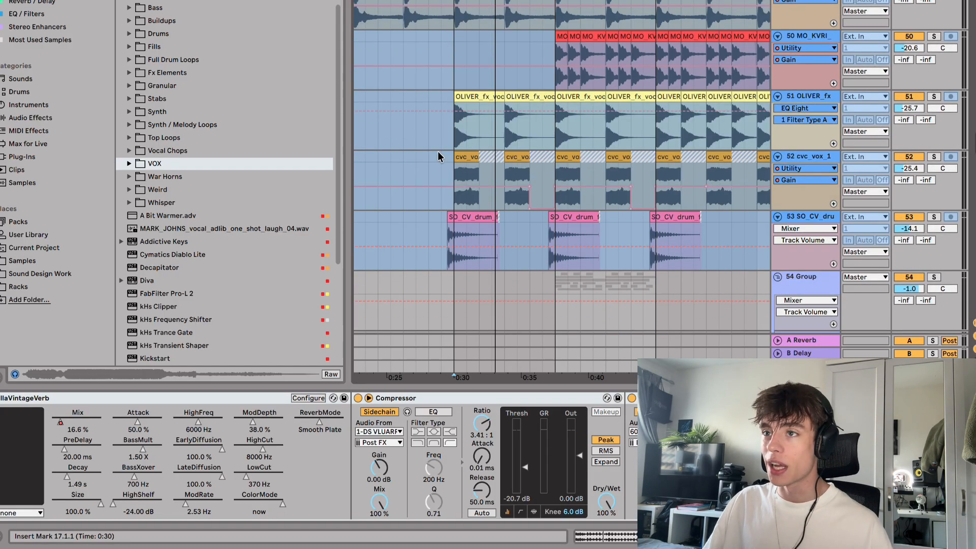
Solo the 51 OLIVER_fx and 52 cvc_vox_1 vocal tracks with the playback start at bar 17.
click(450, 103)
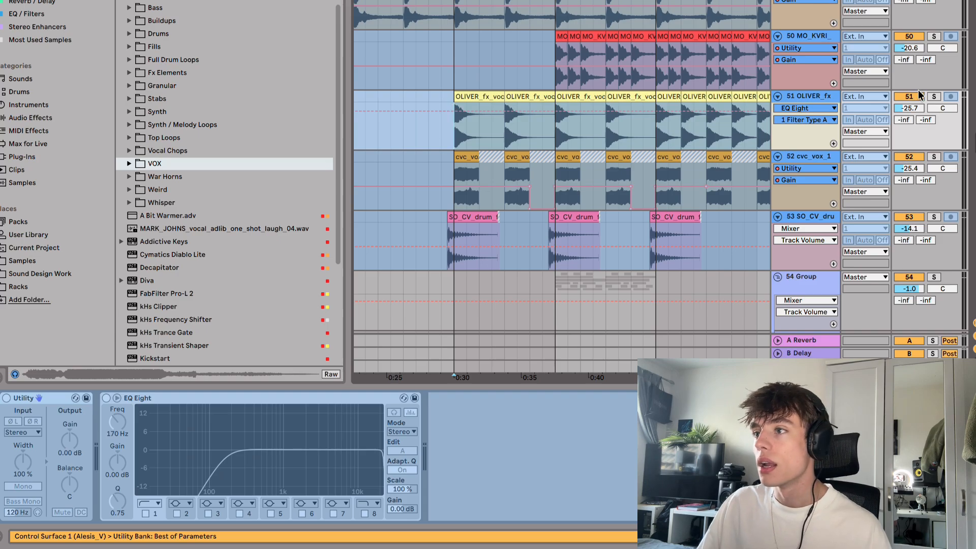
click(934, 97)
click(934, 157)
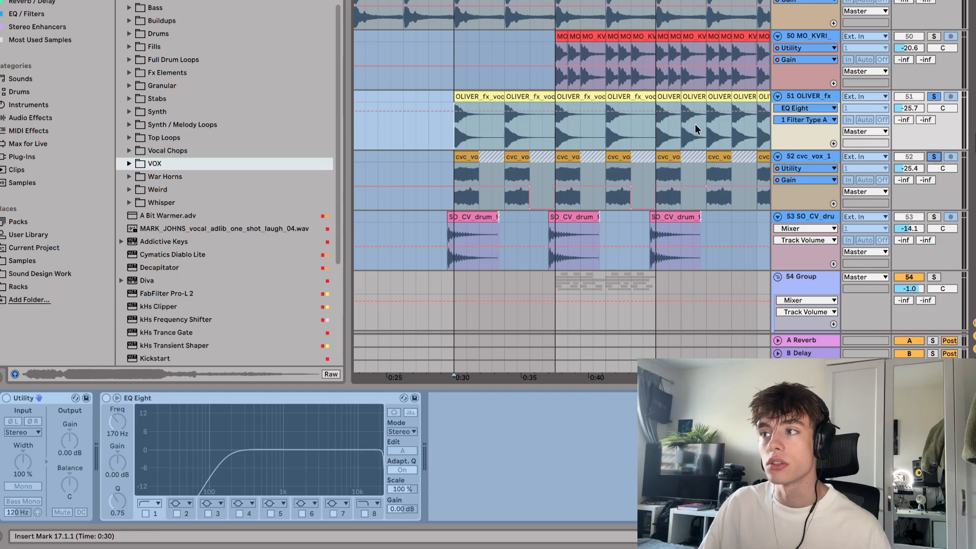
Audition the gated vocal loop on track 47 NMOUDAB by itself, then take it out of solo.
scroll(526, 84, up, 5)
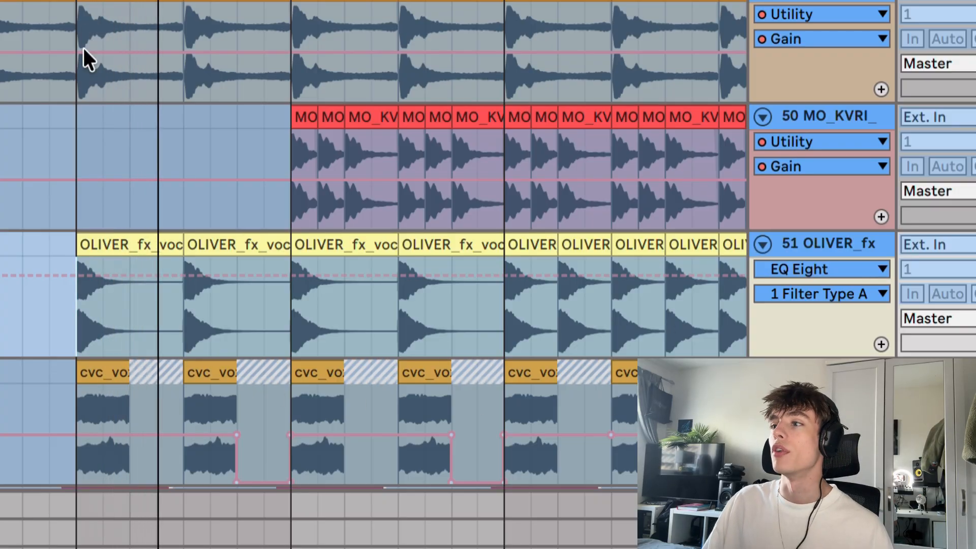
scroll(138, 53, up, 5)
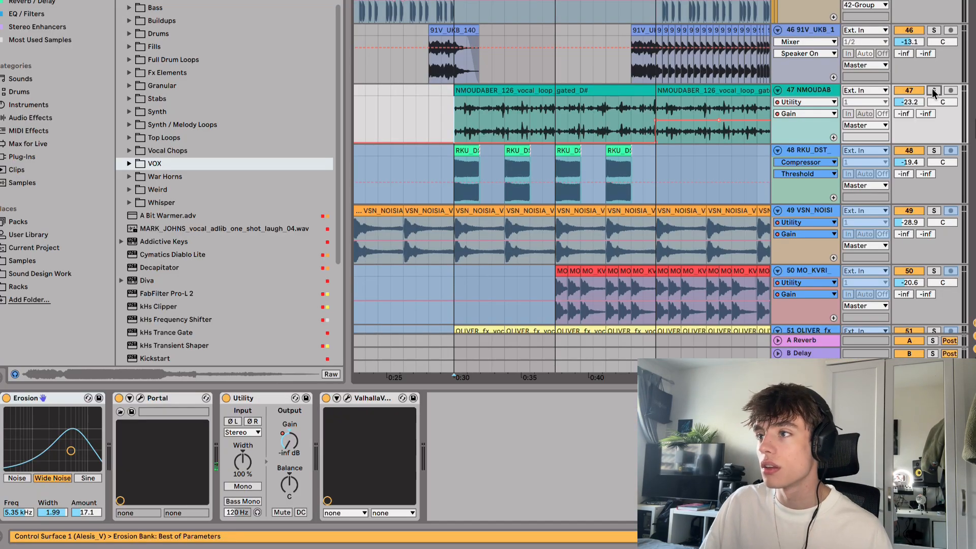
click(933, 90)
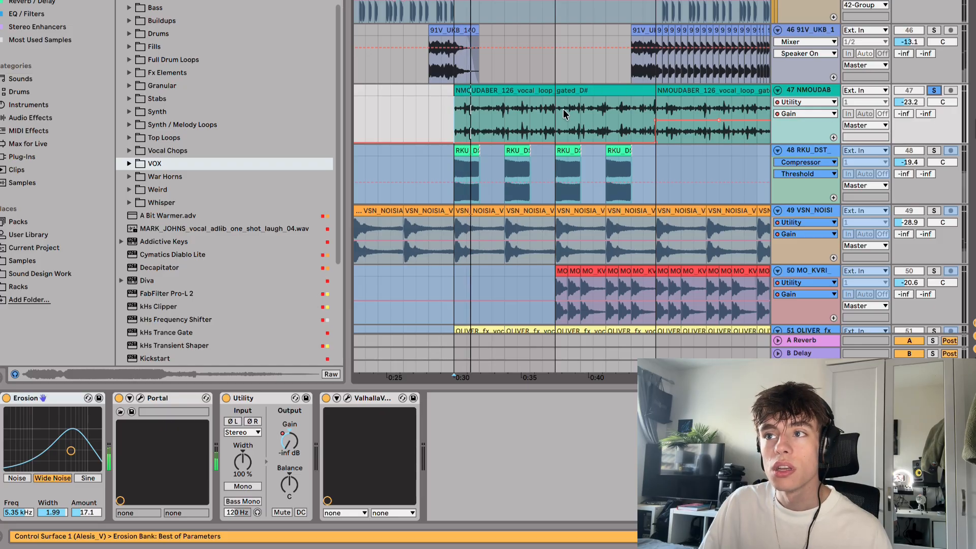
click(933, 90)
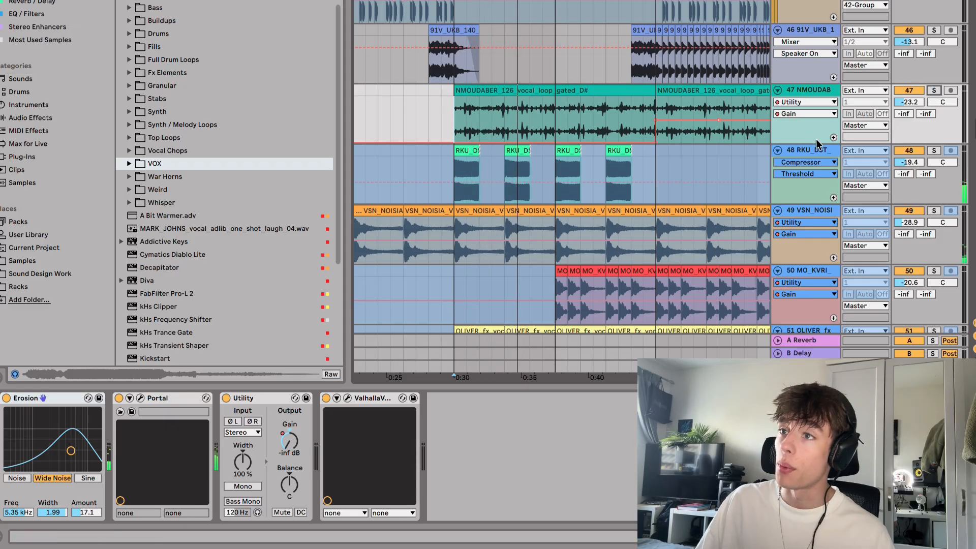
Audition the bass synth hits on track 48 RKU_DST soloed from bar 17, then clear the solo.
click(934, 151)
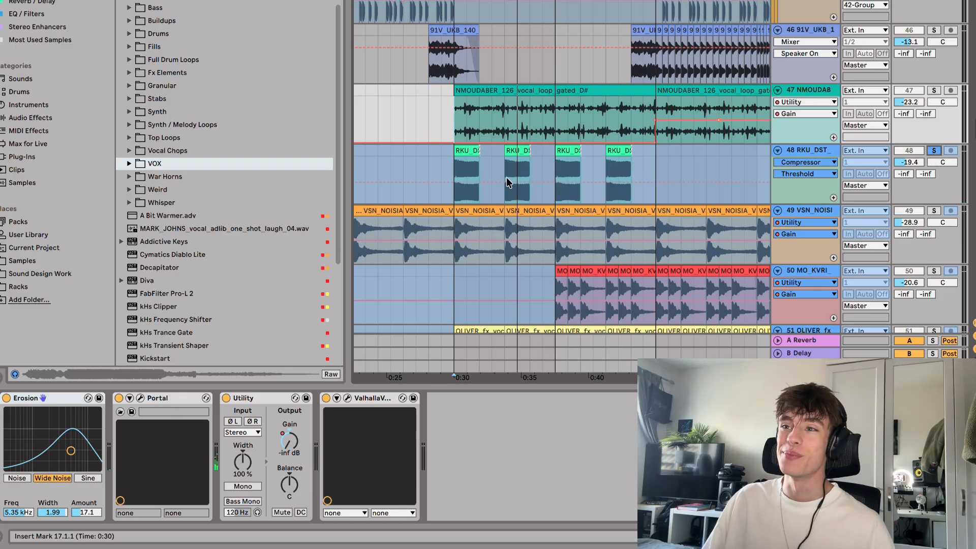
click(451, 158)
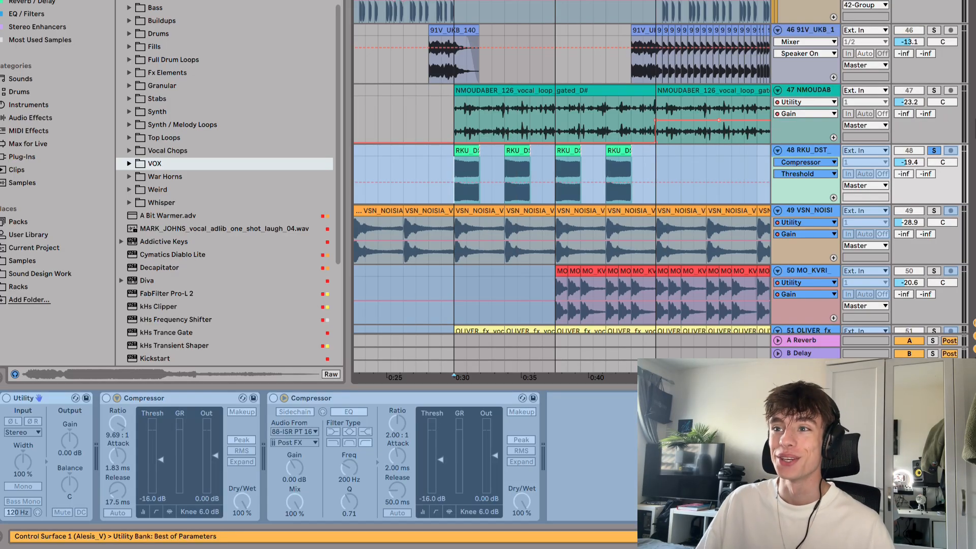
key(space)
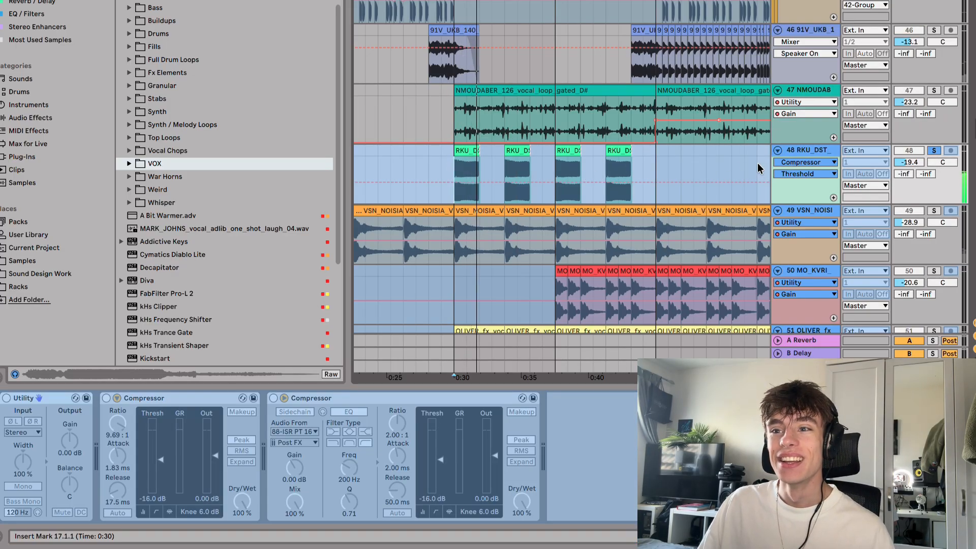
drag(461, 1, 461, 36)
click(933, 151)
Play the full mix from bar 16 with nothing soloed and look over the tracks up to the first drums.
click(398, 154)
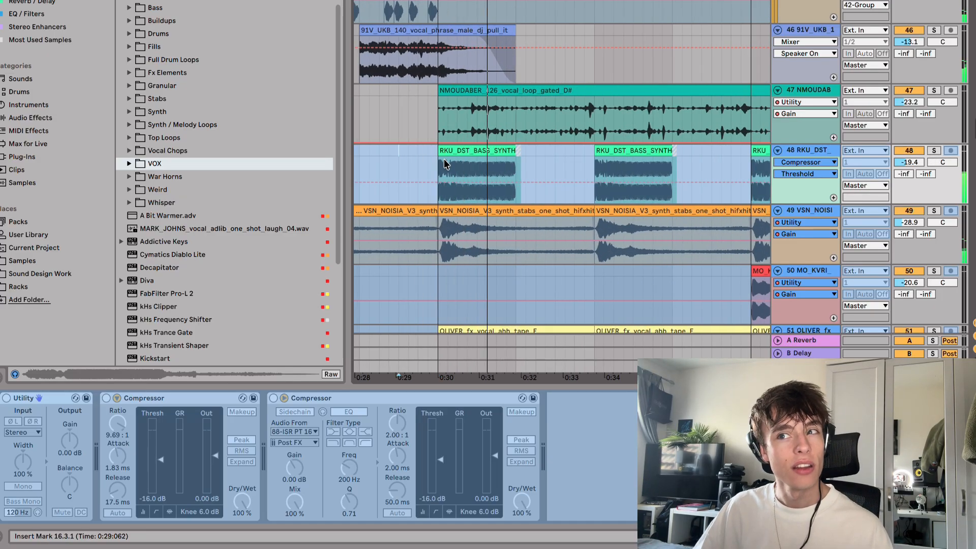
scroll(459, 159, up, 2)
scroll(483, 157, up, 5)
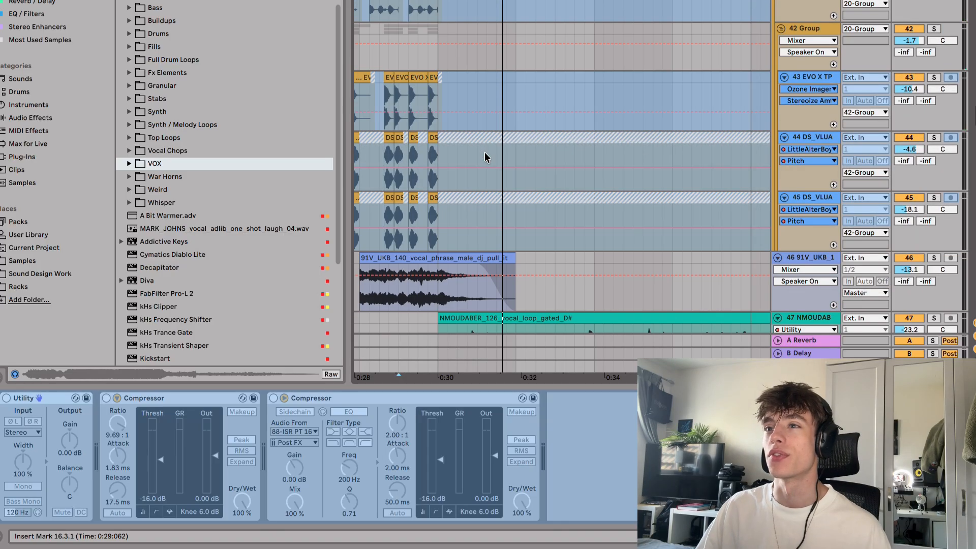
click(367, 291)
scroll(569, 112, up, 20)
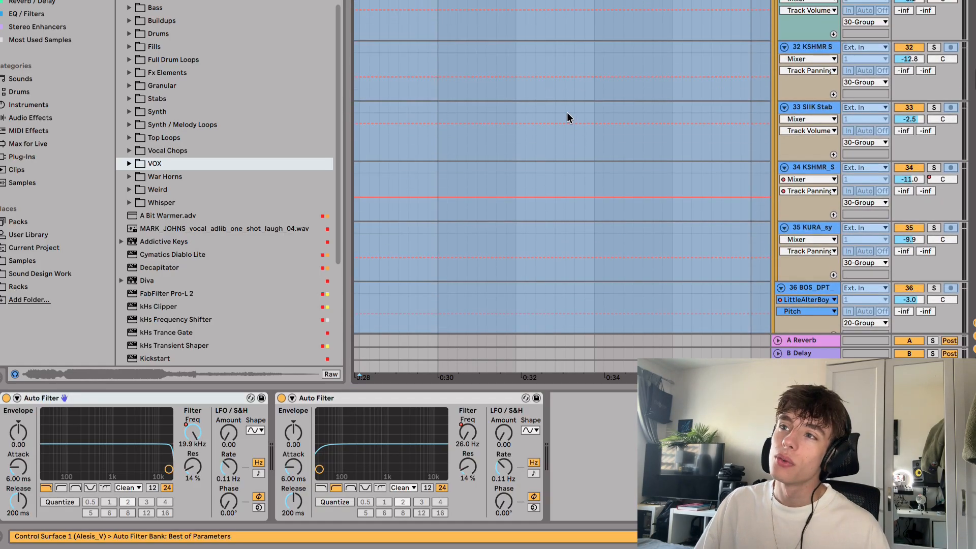
scroll(581, 108, up, 2)
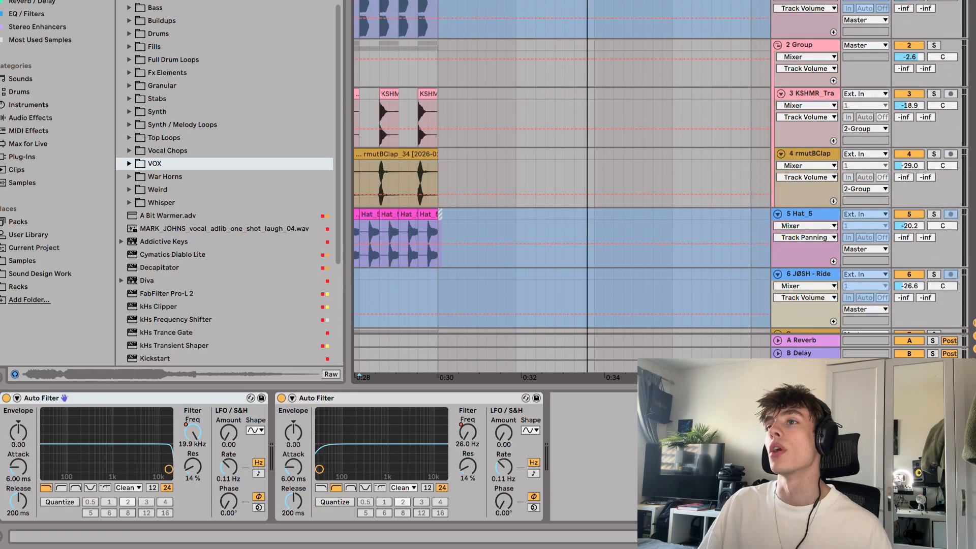
ctrl+scroll(581, 48, down, 6)
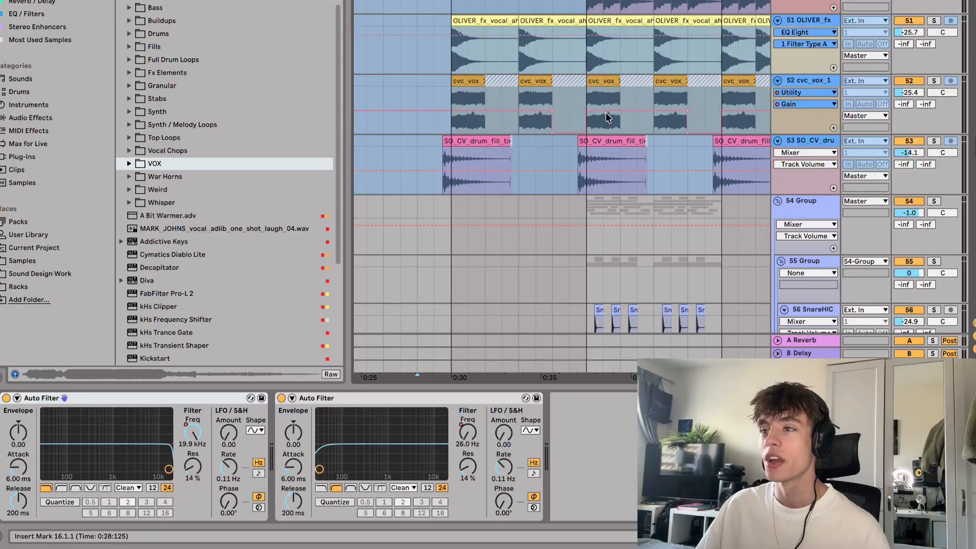
Solo the 54 Group and play it from bar 21, showing its kHs Distortion, OTT and FabFilter Pro-Q 3 chain.
click(580, 106)
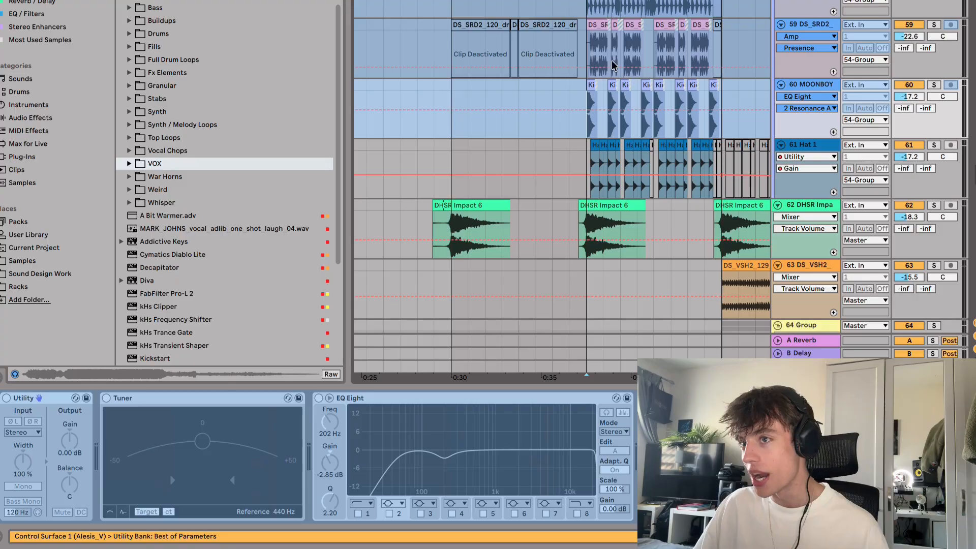
scroll(606, 110, up, 5)
scroll(716, 118, up, 3)
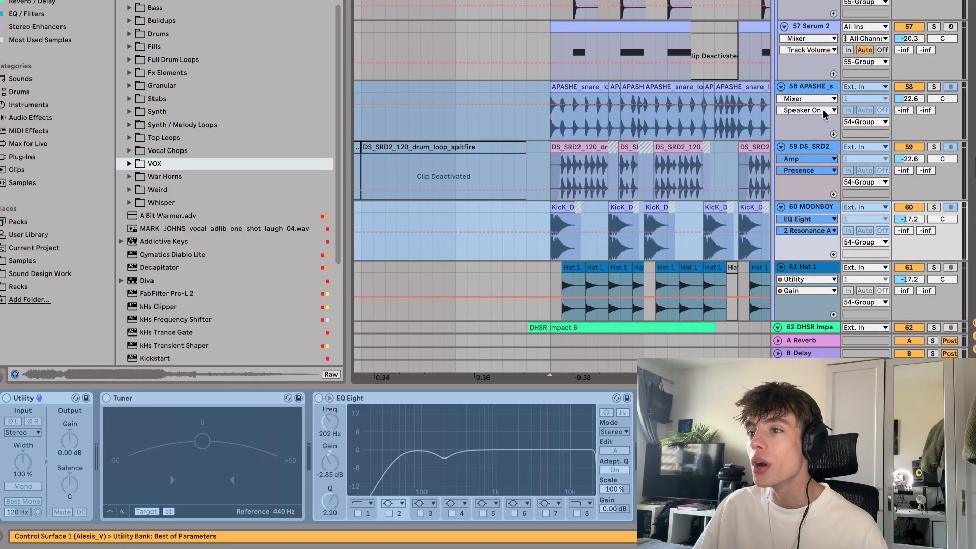
scroll(820, 118, up, 4)
click(812, 40)
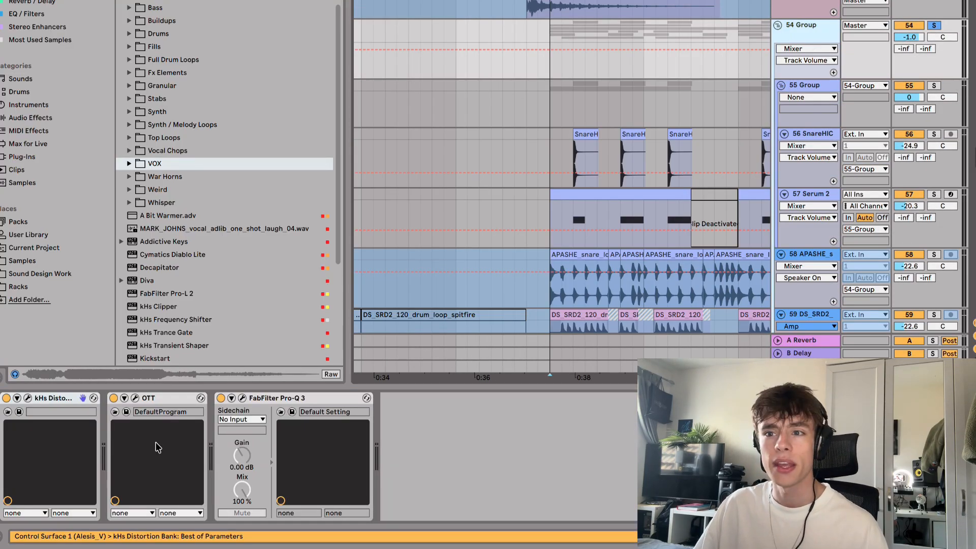
key(space)
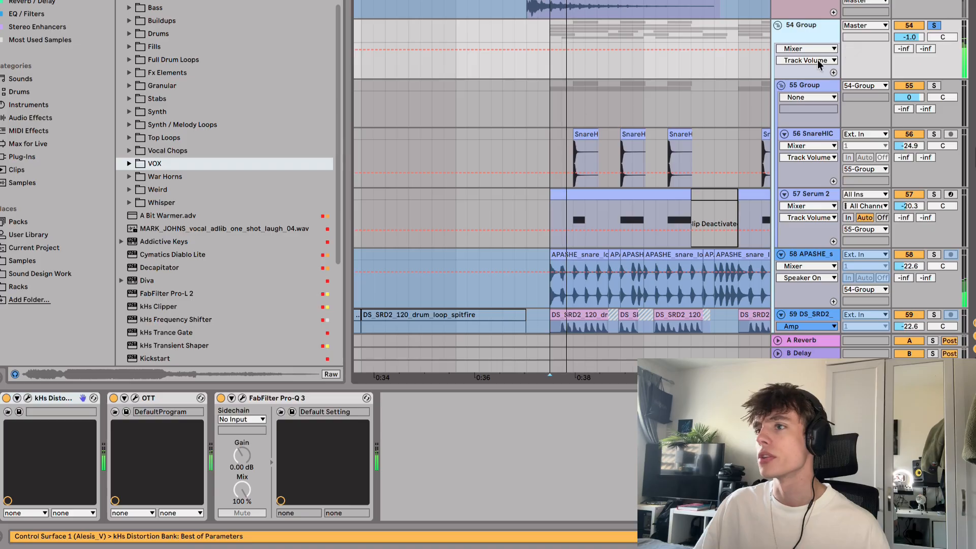
Look over the layers inside the 54 Group and inspect the Utility and EQ Eight on track 56 SnareHIC.
drag(723, 0, 645, 0)
scroll(634, 39, down, 5)
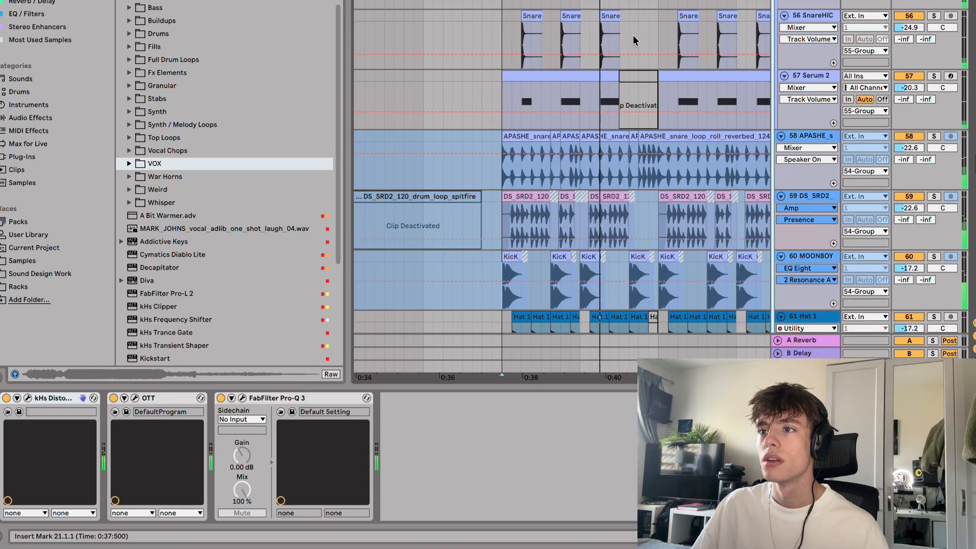
scroll(595, 111, down, 1)
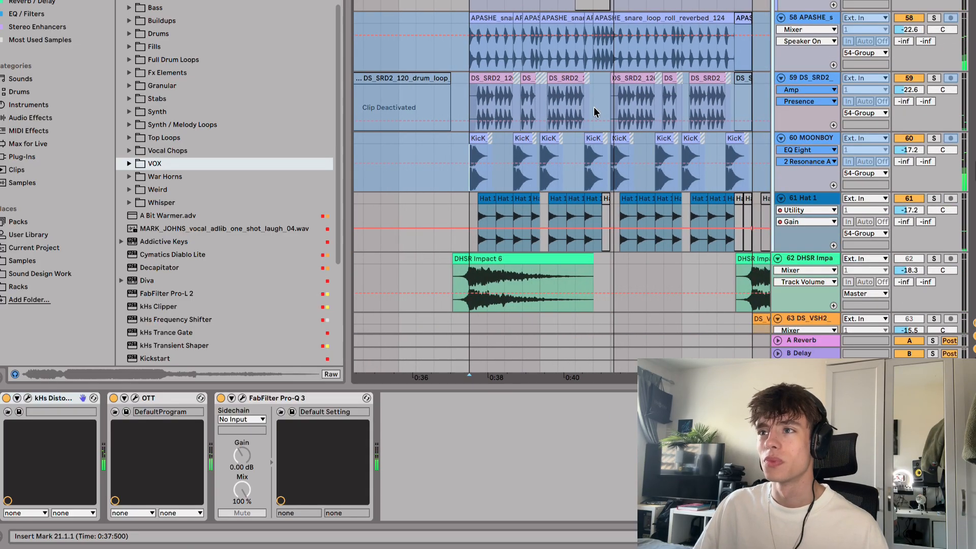
scroll(595, 108, up, 4)
click(822, 34)
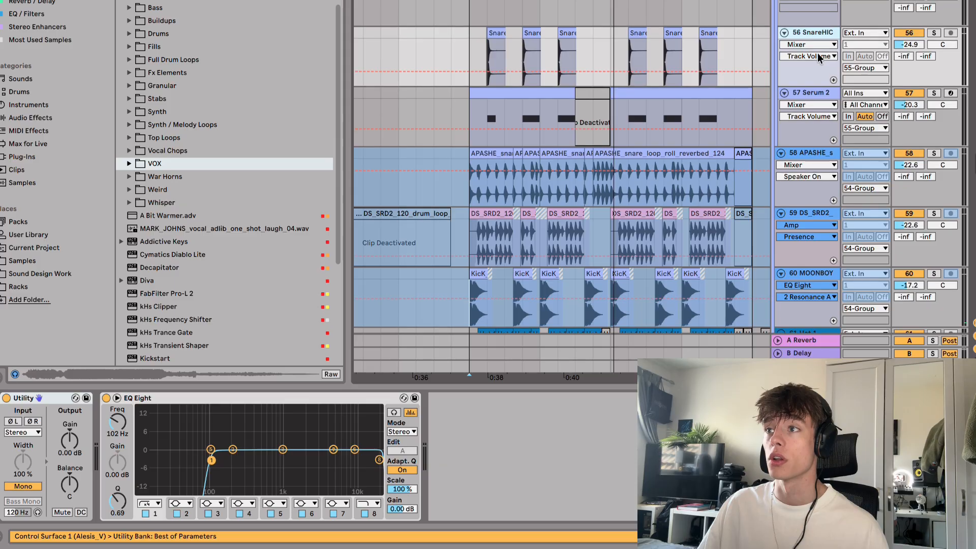
Inspect the Serum 2 snare patch on track 57, then close the plug-in window.
scroll(824, 61, up, 1)
click(832, 100)
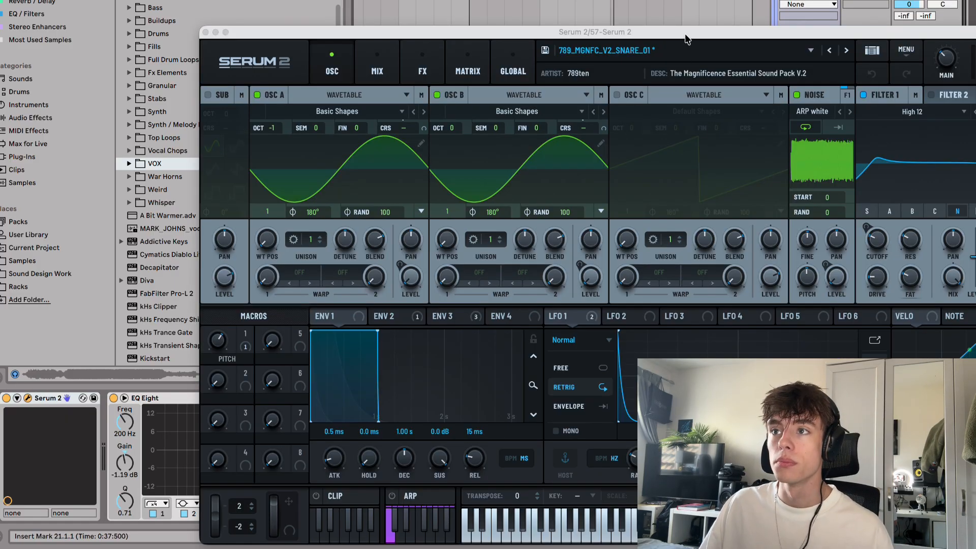
drag(685, 34, 498, 0)
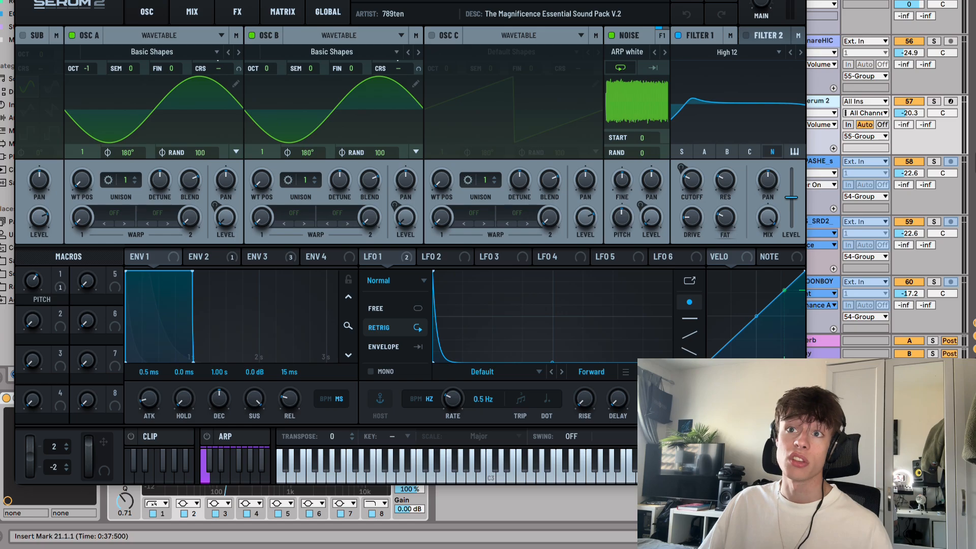
key(super+w)
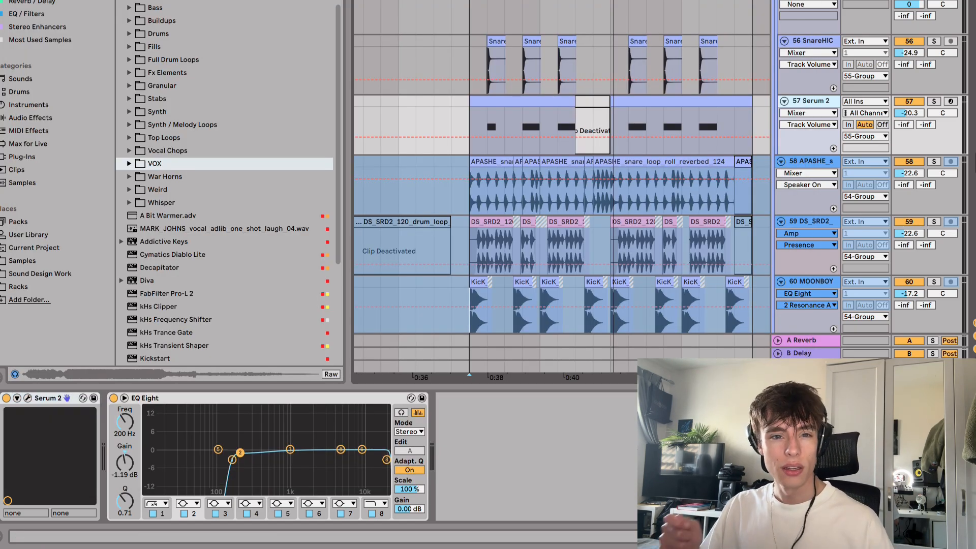
Audition track 56 SnareHIC soloed from its first hit at 21.2.1, then show the 55 Group's EQ Eight and kHs Distortion.
click(933, 41)
click(485, 49)
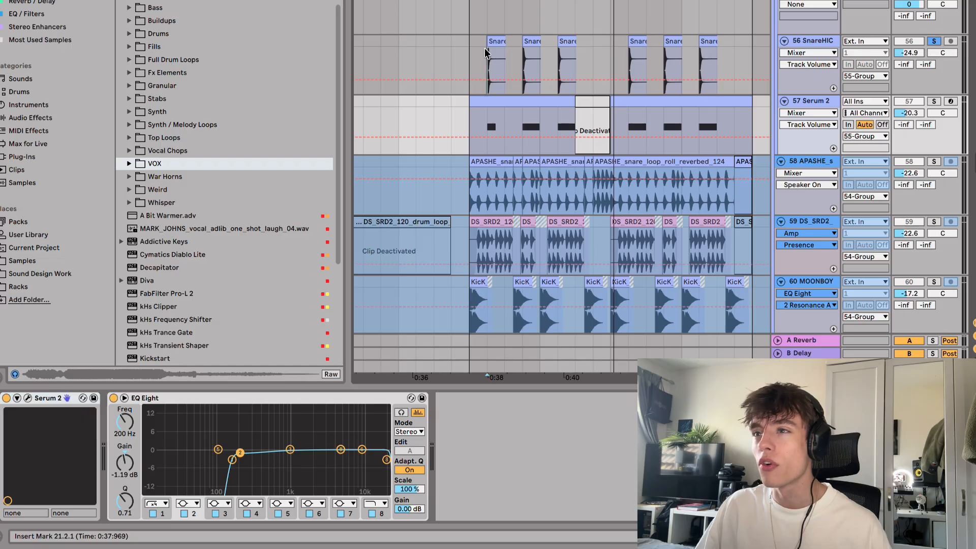
key(space)
key(space)
key(space)
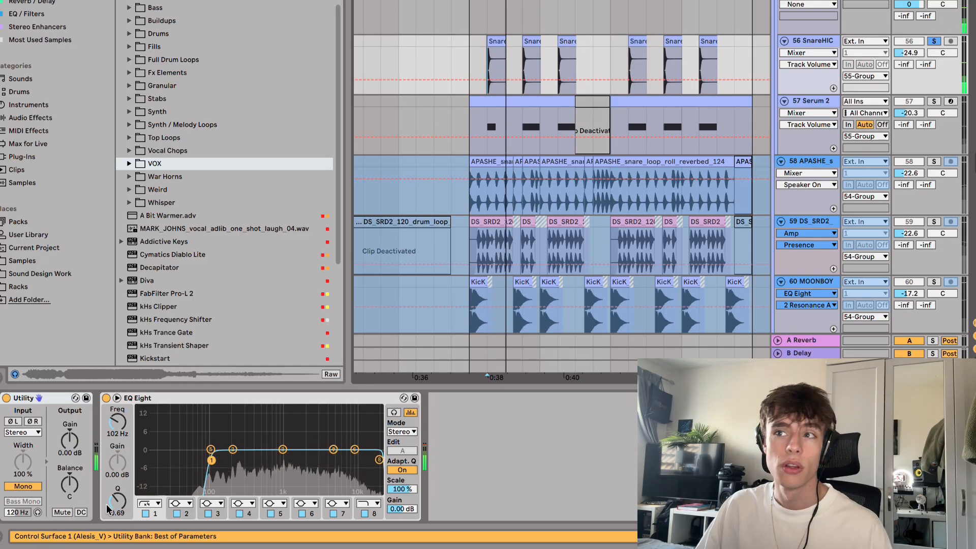
click(824, 4)
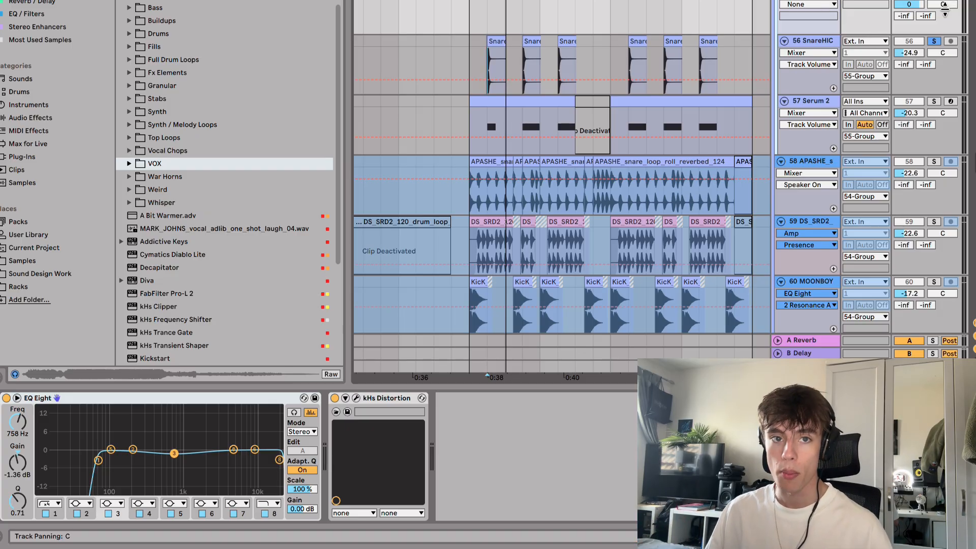
Audition tracks 58 APASHE and 59 DS_SRD2 soloed one after the other and review their effect chains.
click(933, 161)
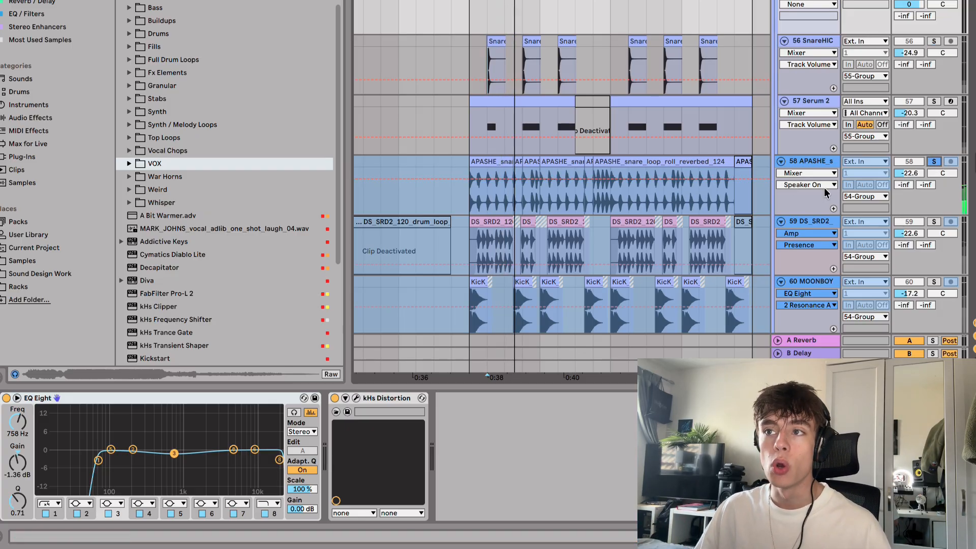
click(501, 292)
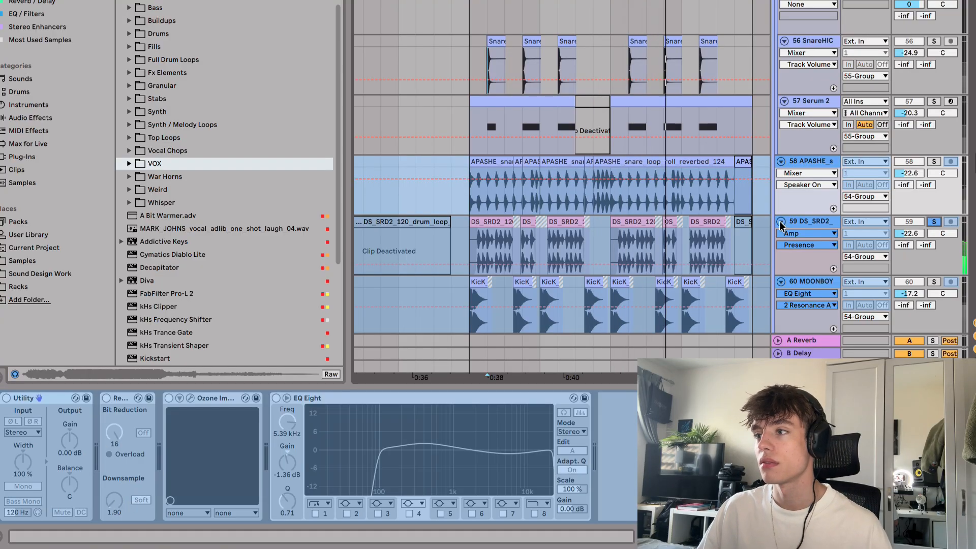
click(933, 223)
scroll(620, 199, down, 3)
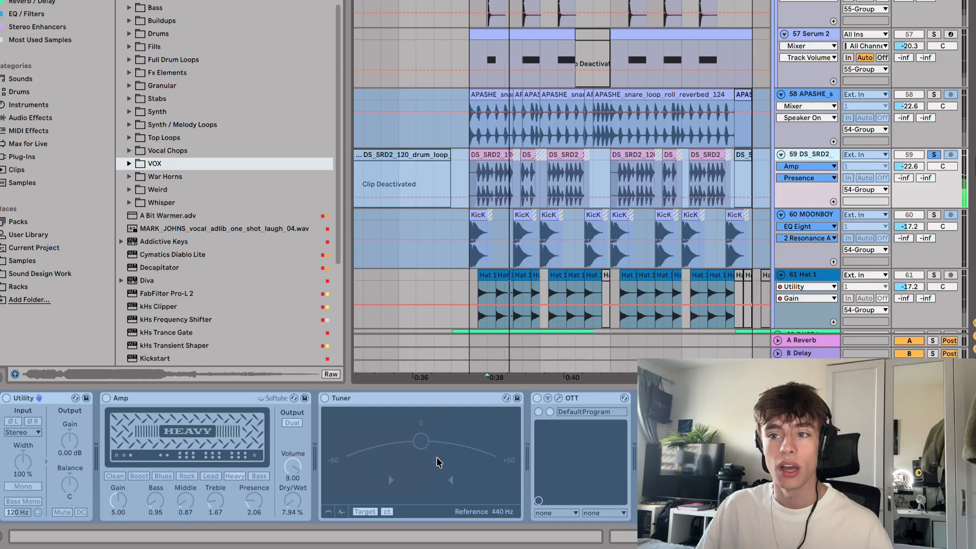
Audition the track 60 MOONBOY kick soloed, show its Utility, Tuner and EQ Eight, and stop playback.
click(933, 215)
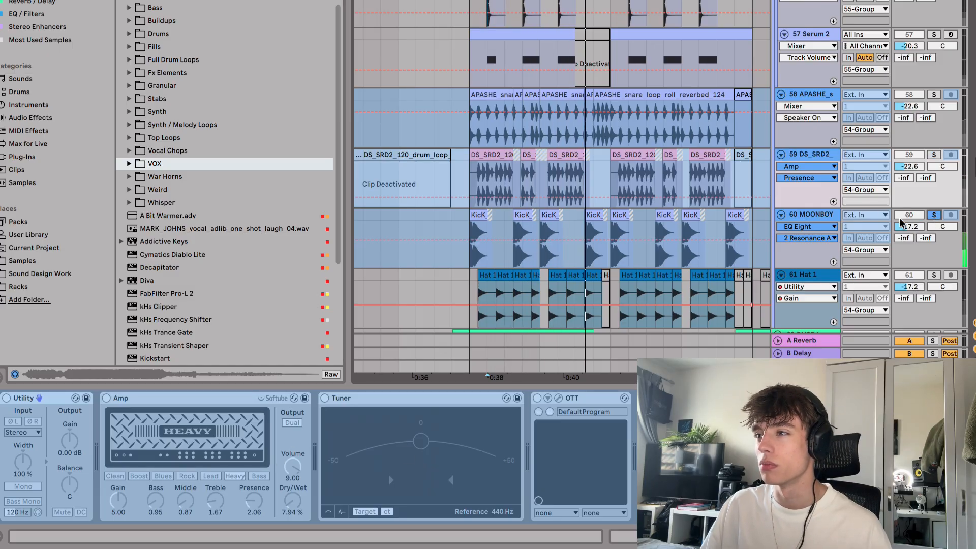
click(795, 218)
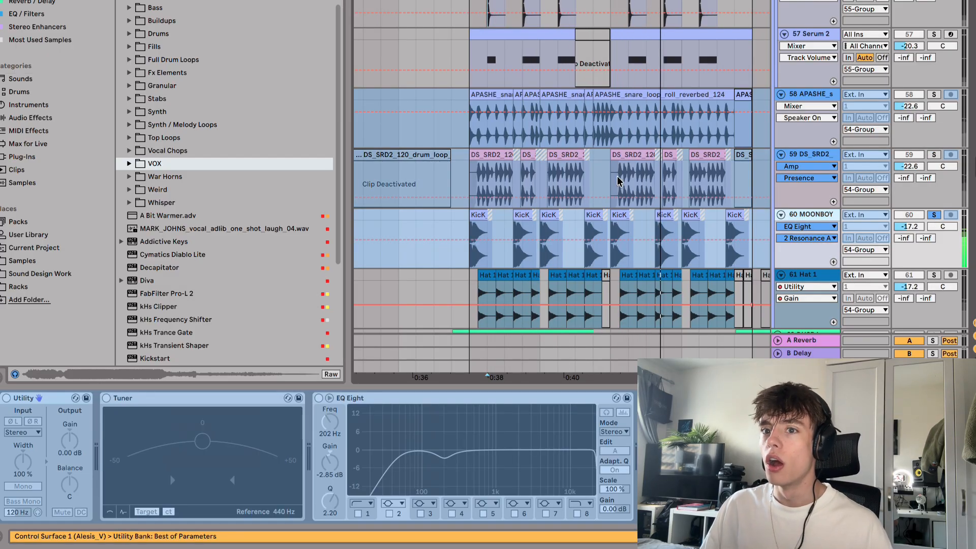
key(space)
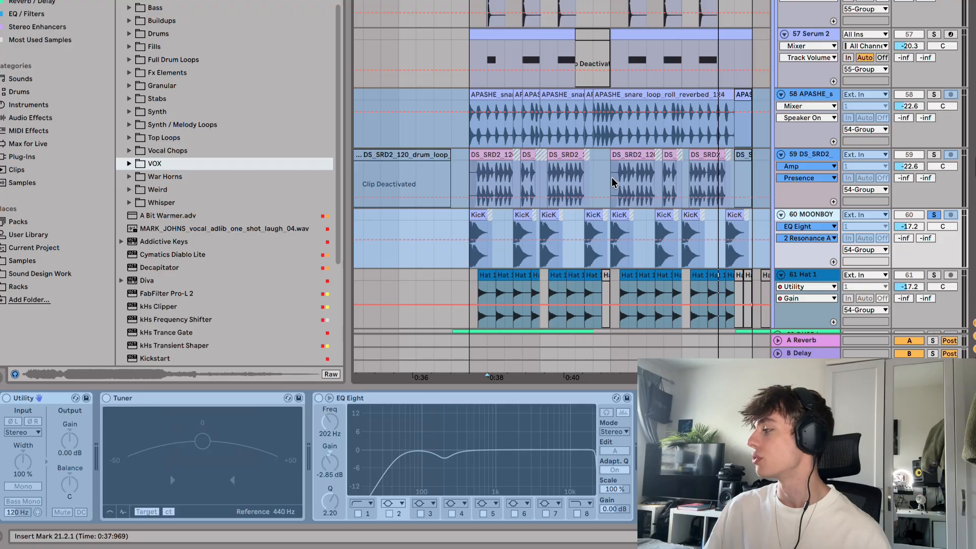
Solo the track 67 Serum 2 bass and play it from bar 21.
scroll(605, 188, down, 3)
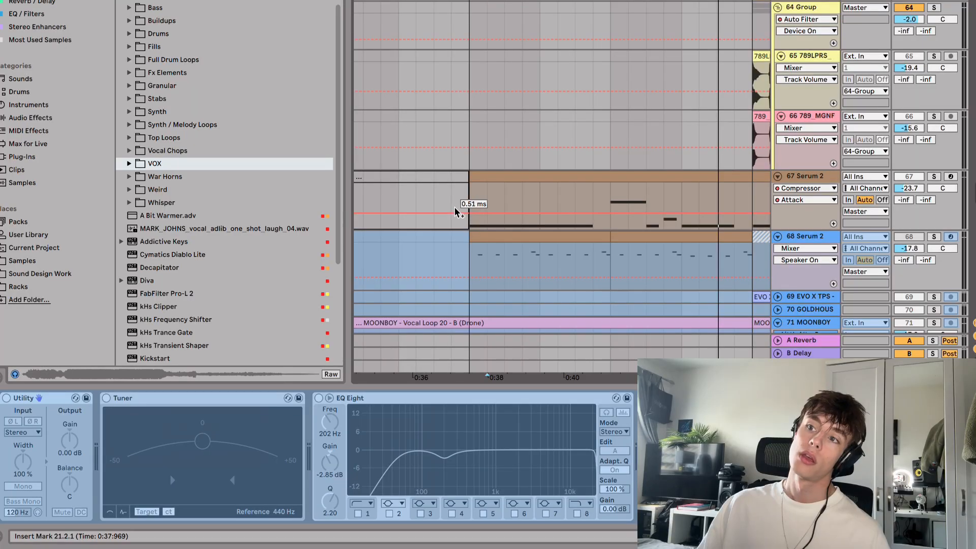
click(474, 183)
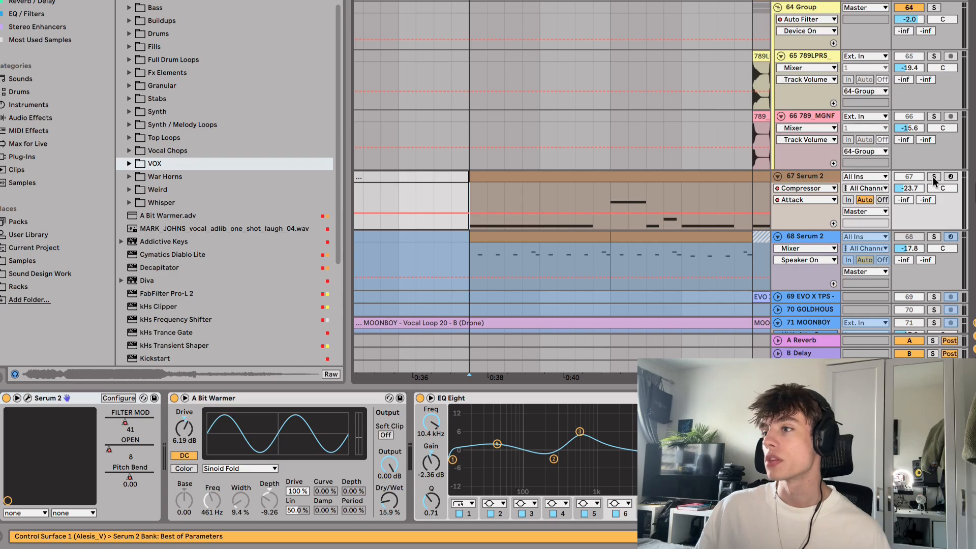
click(934, 177)
key(space)
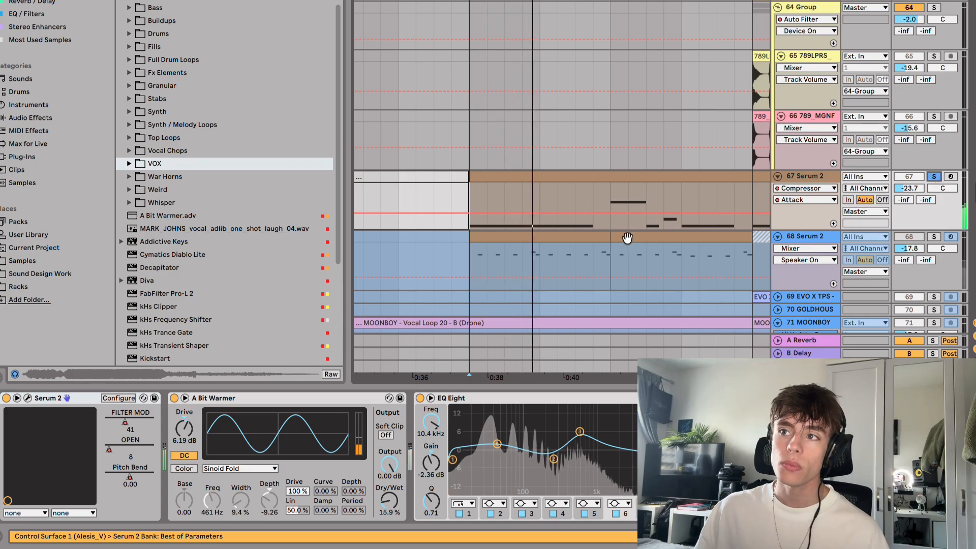
scroll(612, 211, down, 2)
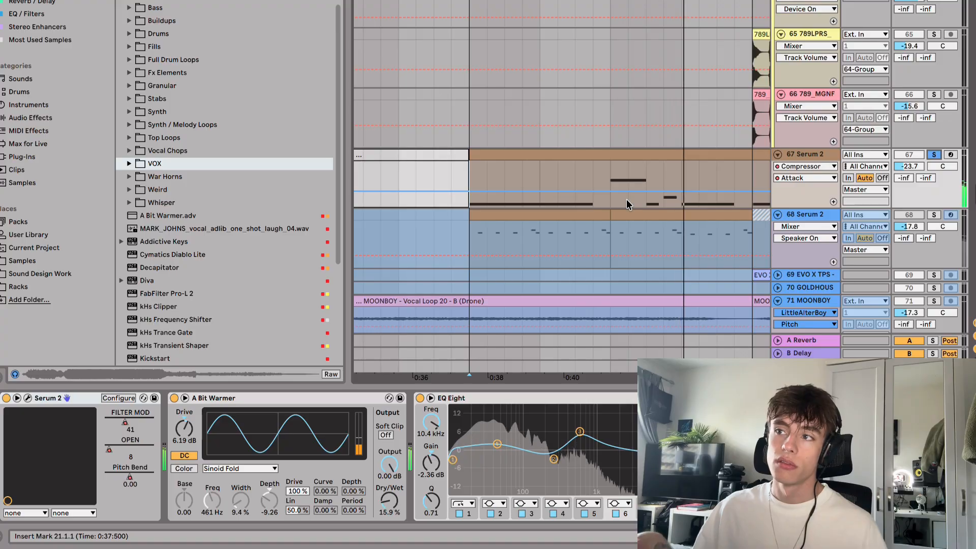
Open the Serum 2 instrument on track 67 and inspect oscillator A's Basic Shapes wave in the wavetable editor.
click(627, 160)
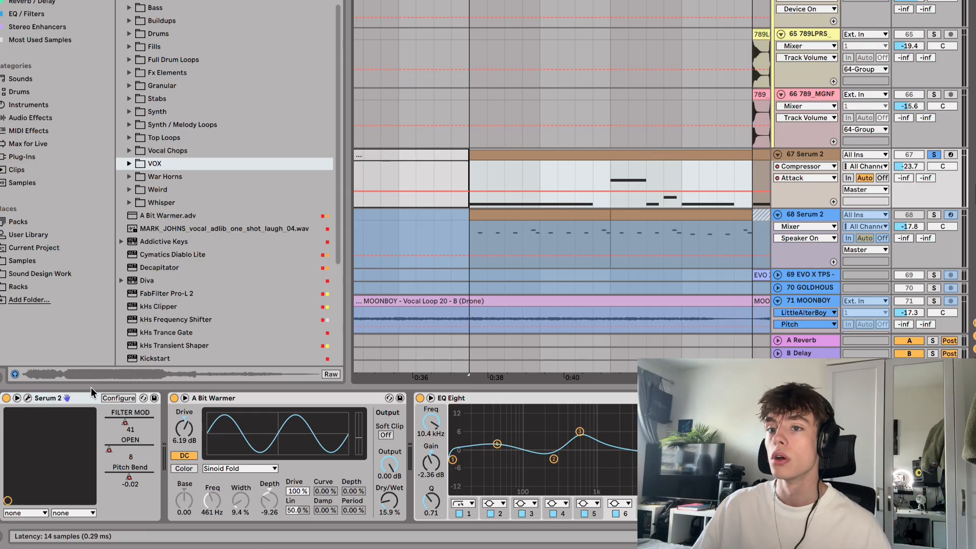
click(28, 398)
drag(609, 4, 611, 0)
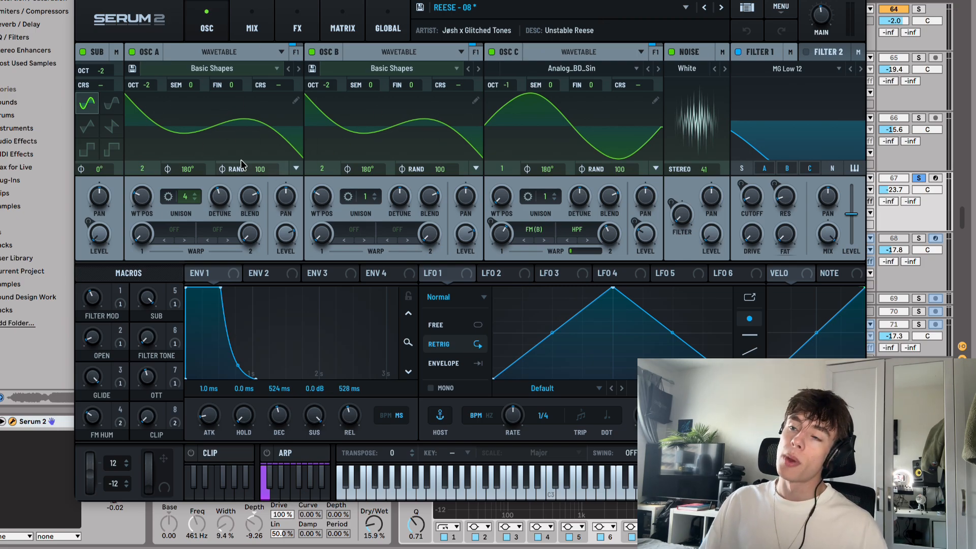
click(295, 100)
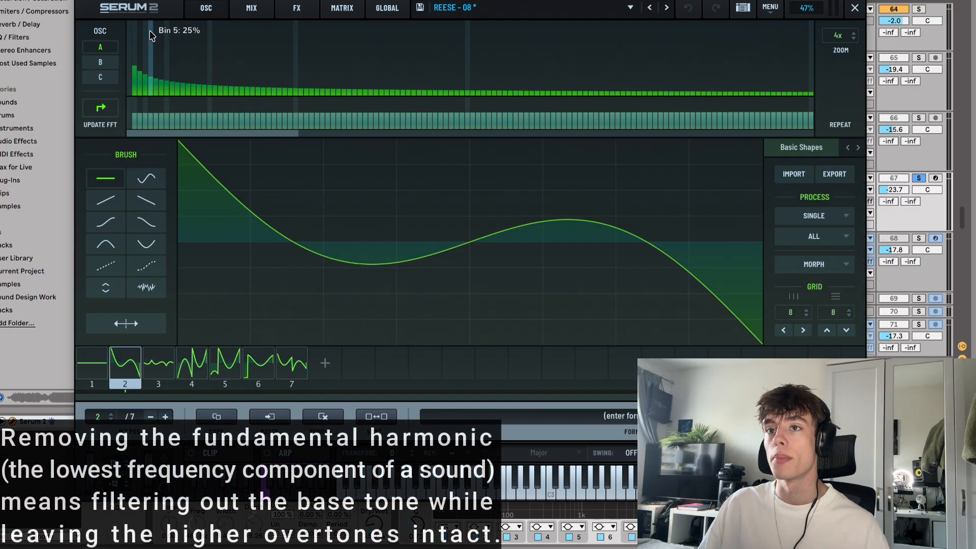
click(855, 9)
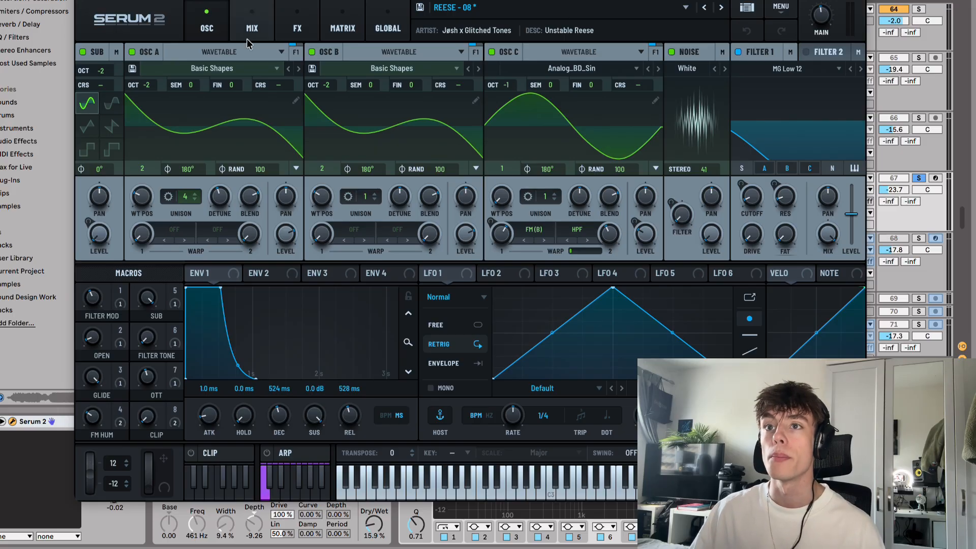
Review Serum 2's effects, covering the L/M/H splitter's lows and mids chains and the closing distortion and compressor, and close the instrument.
click(297, 25)
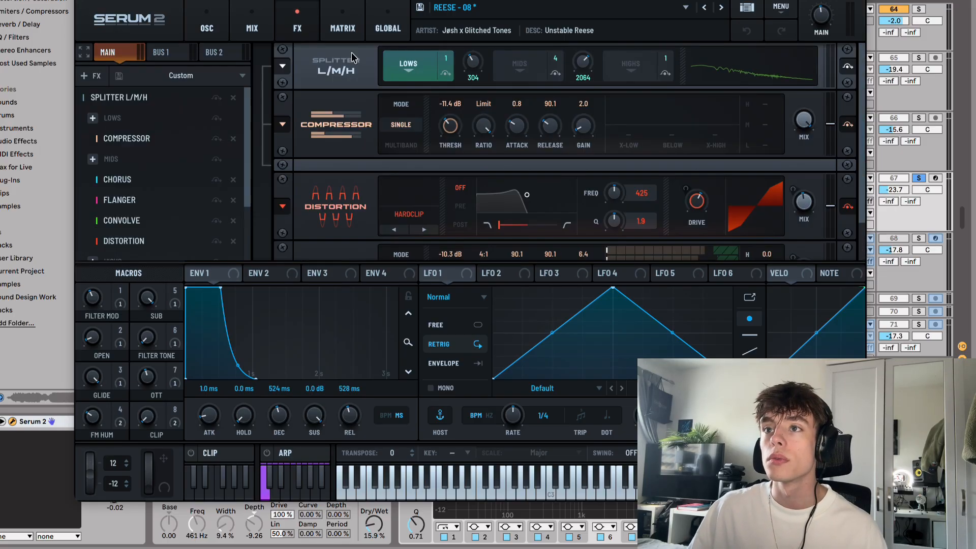
scroll(864, 153, down, 2)
scroll(862, 188, up, 2)
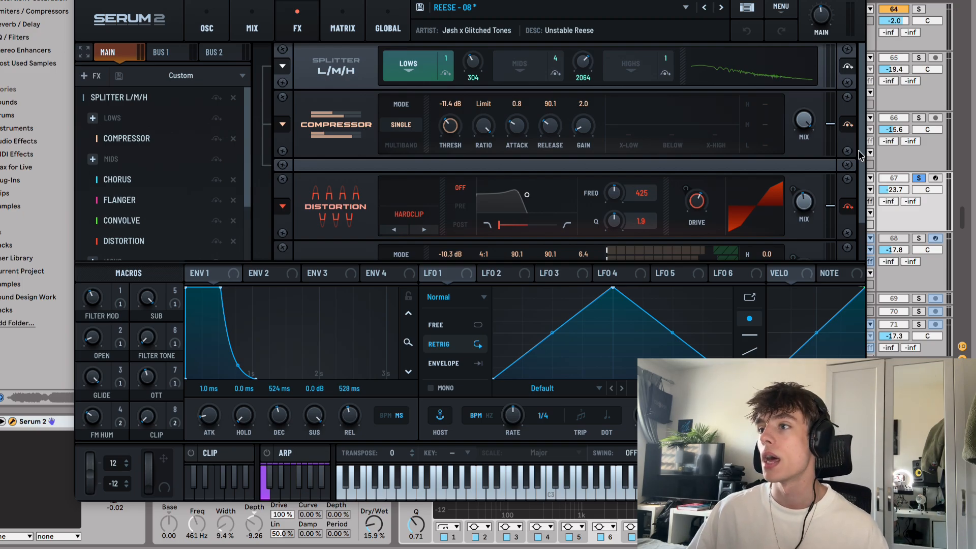
scroll(858, 151, down, 1)
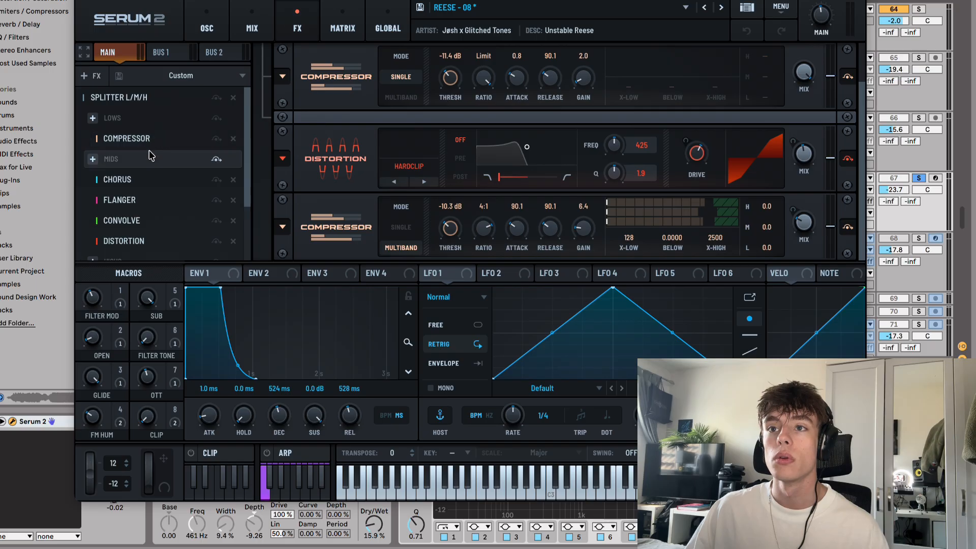
click(238, 165)
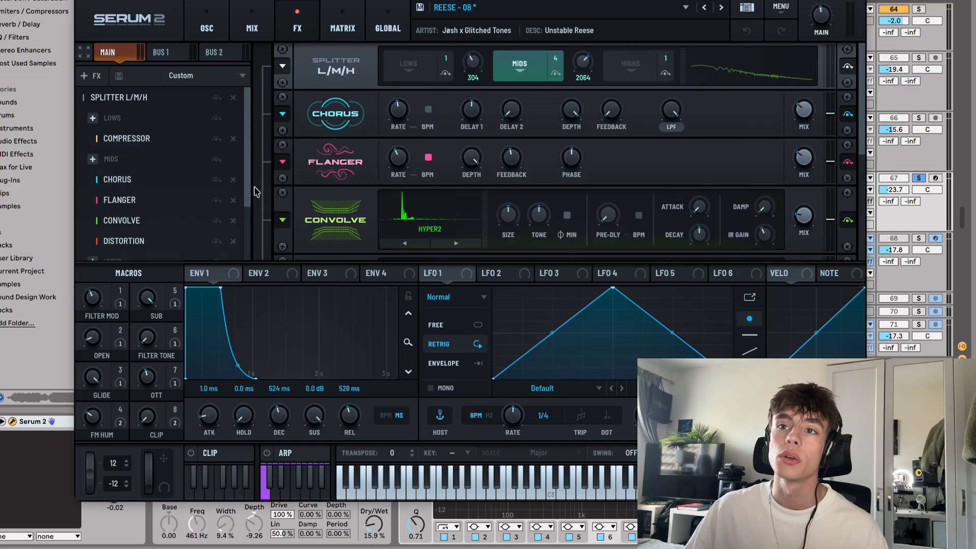
scroll(248, 198, down, 2)
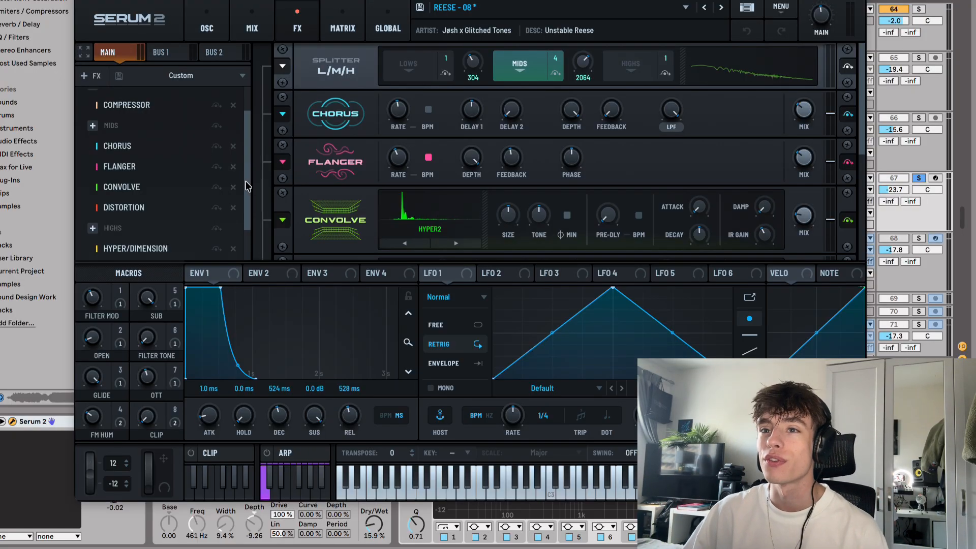
scroll(305, 182, down, 5)
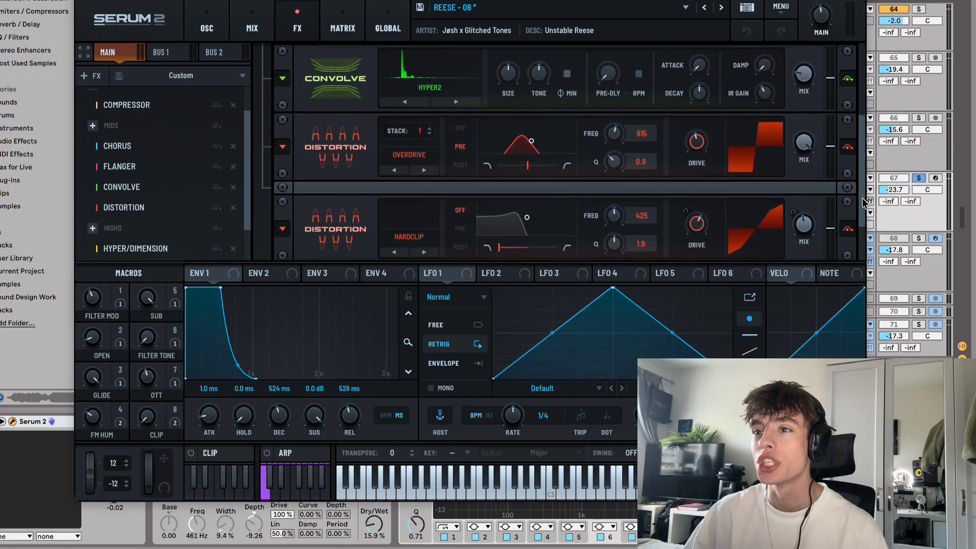
scroll(132, 239, down, 2)
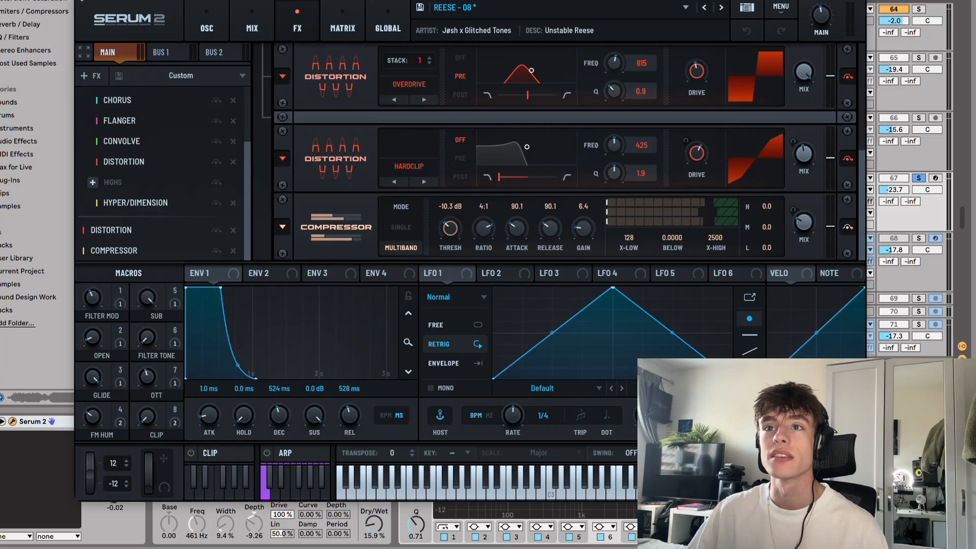
click(81, 0)
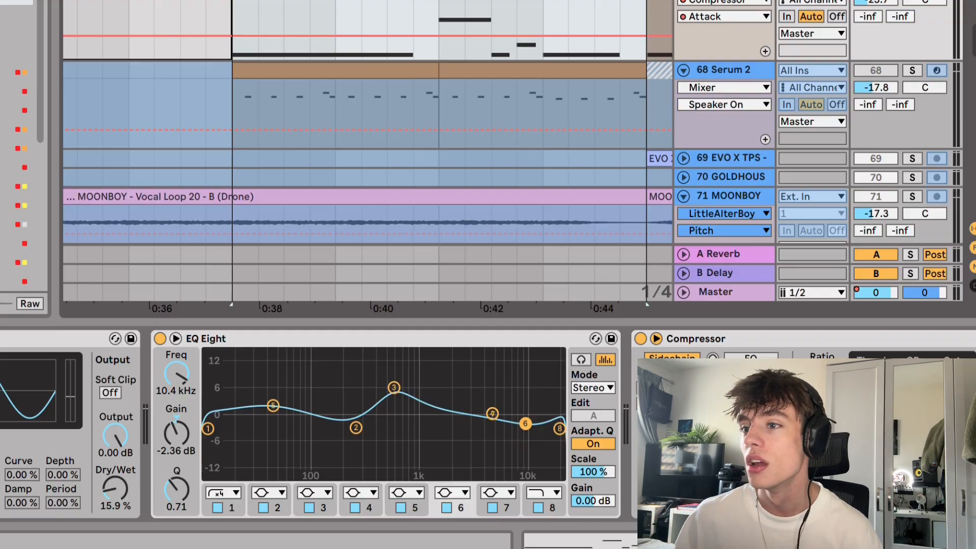
Play the track 67 bass, inspect band 3 of its EQ Eight, and compare the sound with the EQ bypassed and active.
key(space)
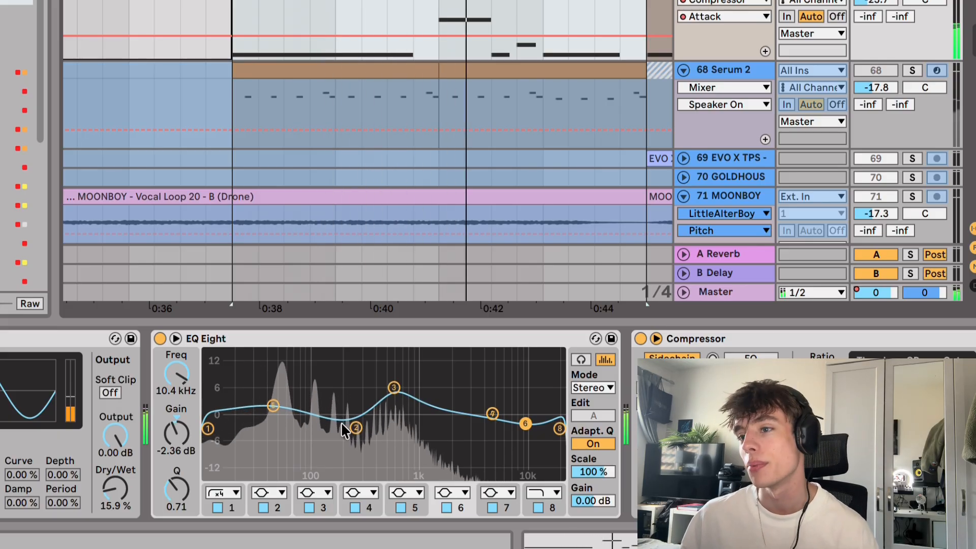
click(393, 387)
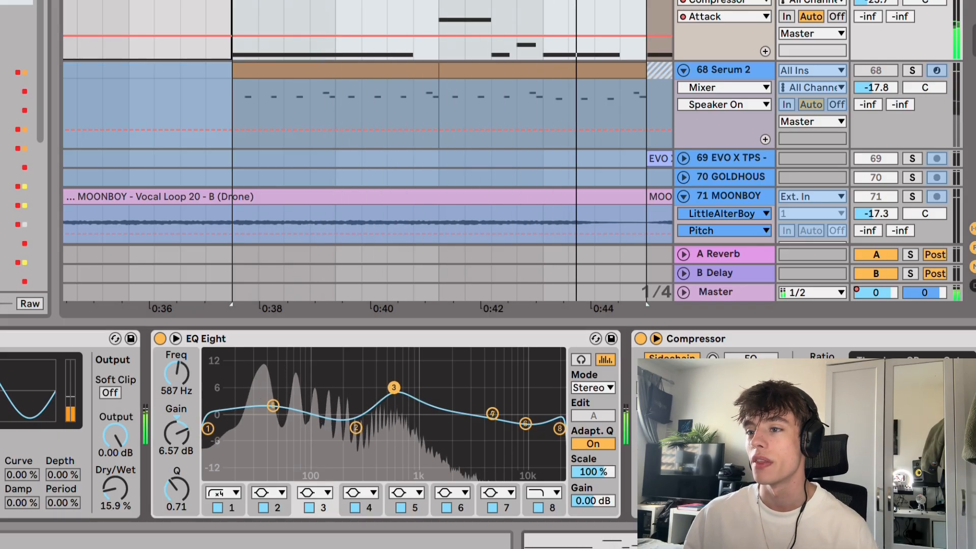
click(160, 338)
click(159, 338)
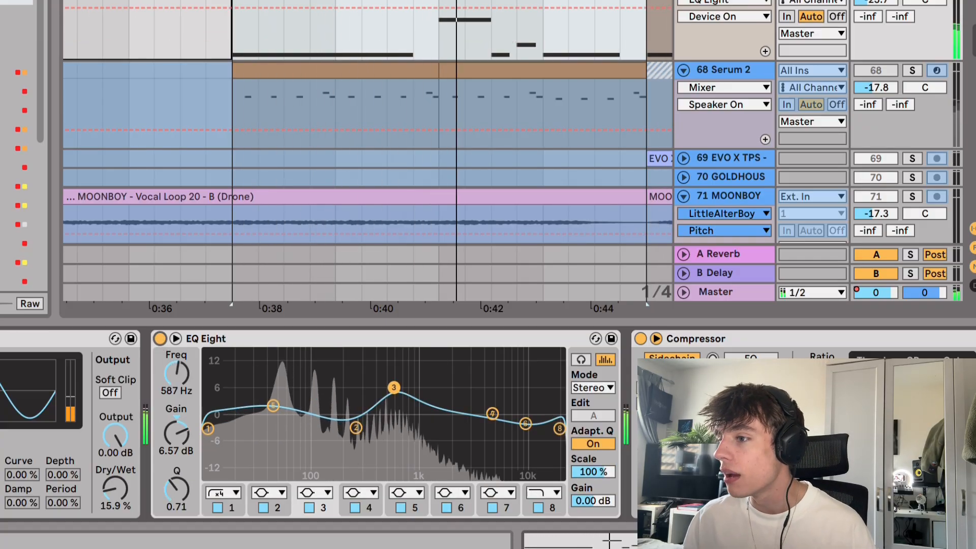
scroll(488, 424, right, 10)
scroll(317, 424, left, 10)
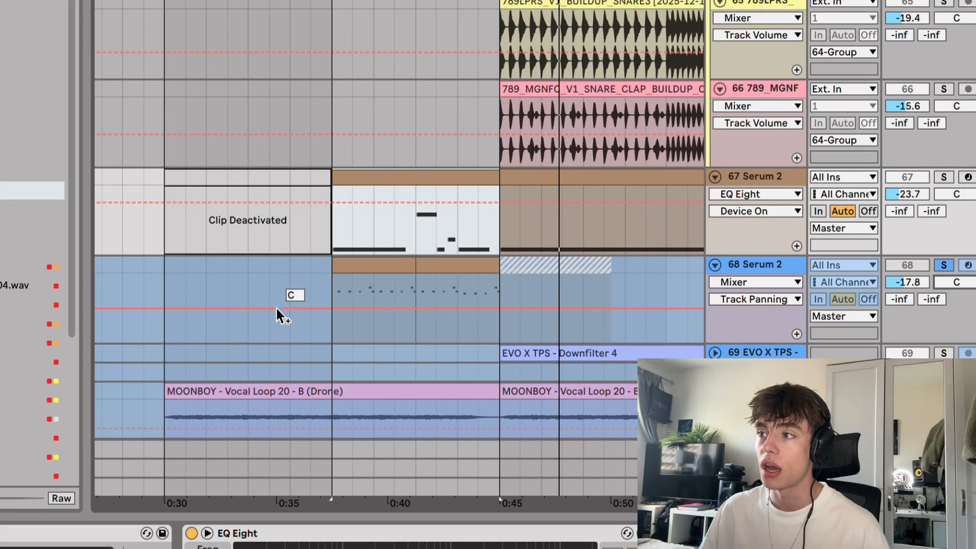
Audition the soloed track 68 Serum 2 from bar 21 and unfreeze the track.
click(316, 287)
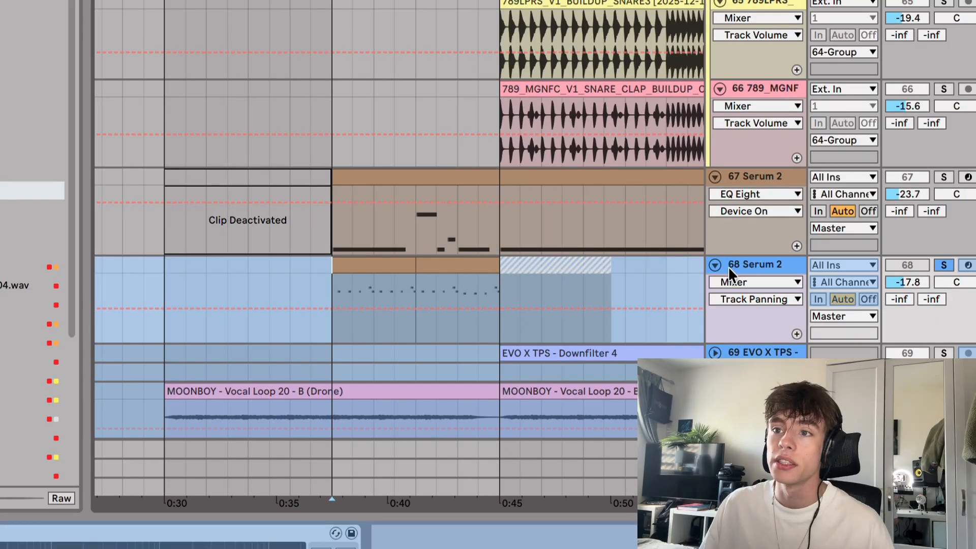
key(space)
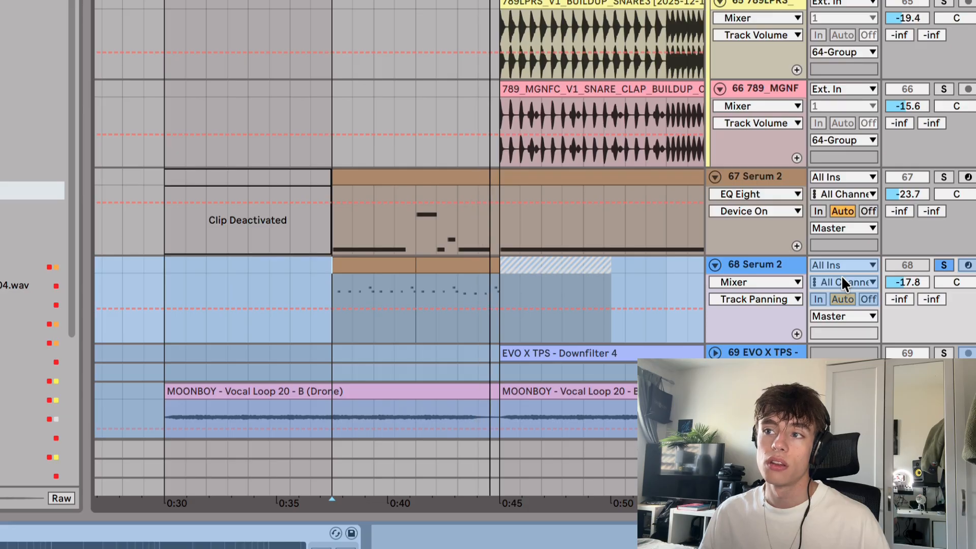
right_click(755, 259)
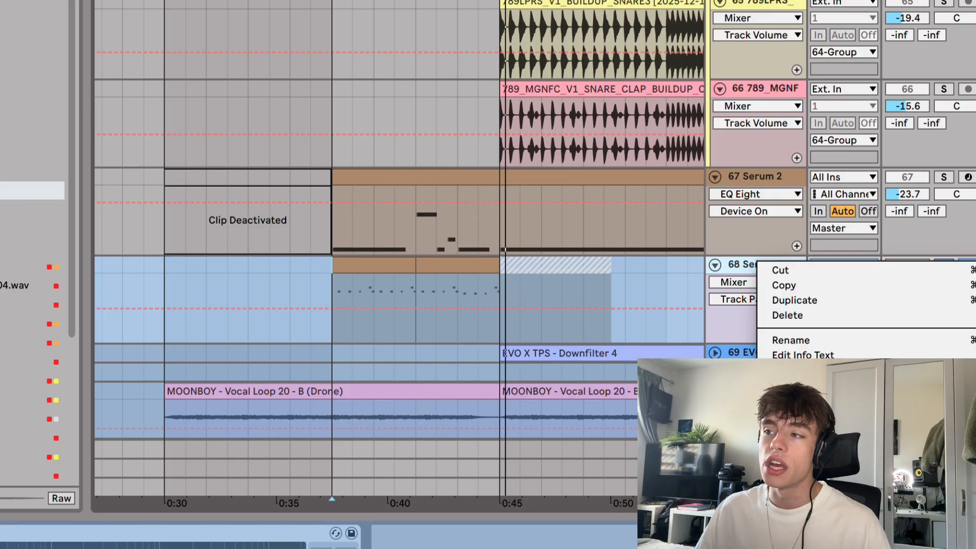
click(187, 390)
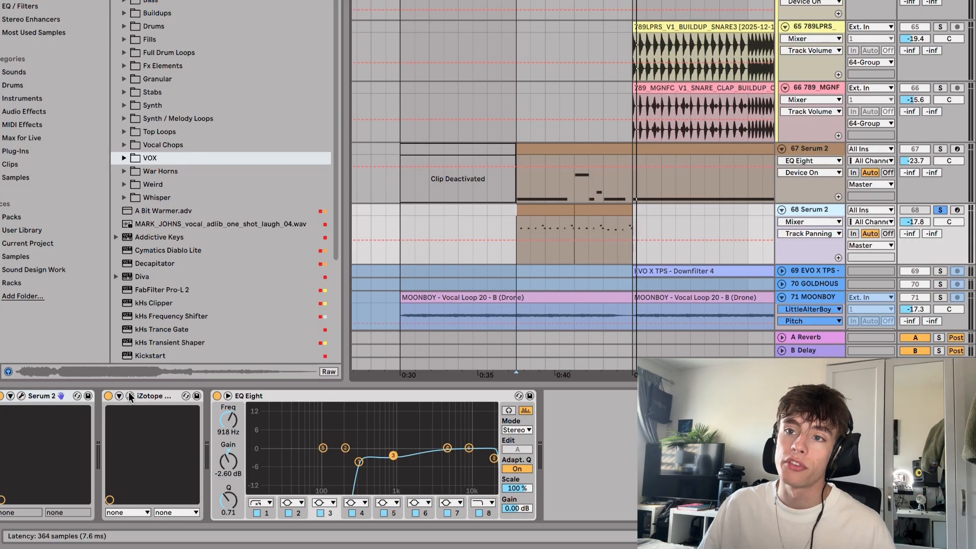
Show the iZotope Vinyl settings on track 68, close the plug-in, and unsolo the track.
click(130, 396)
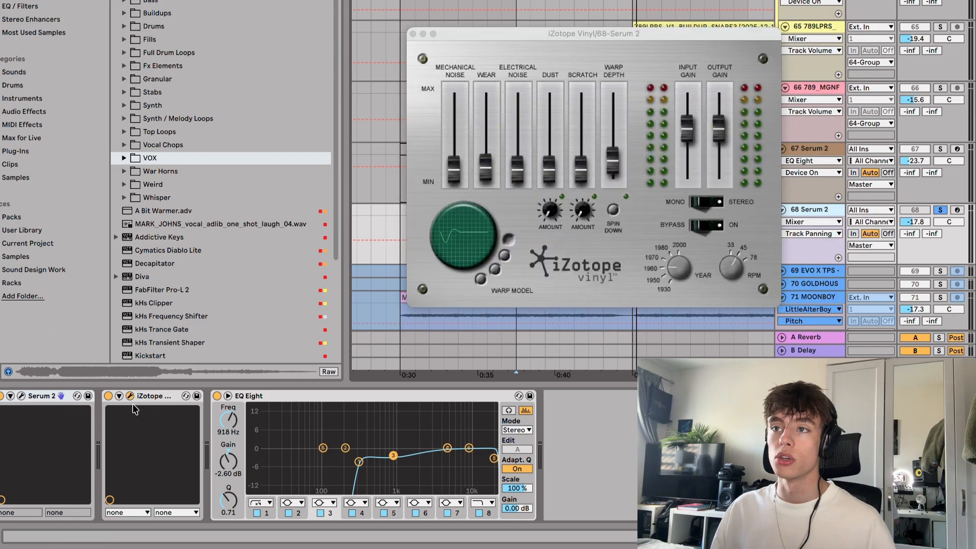
click(413, 34)
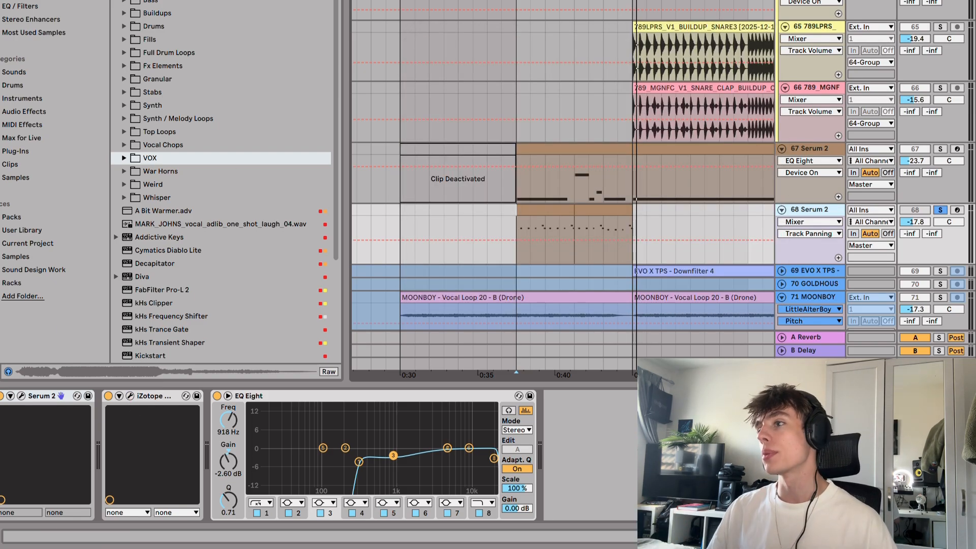
click(941, 209)
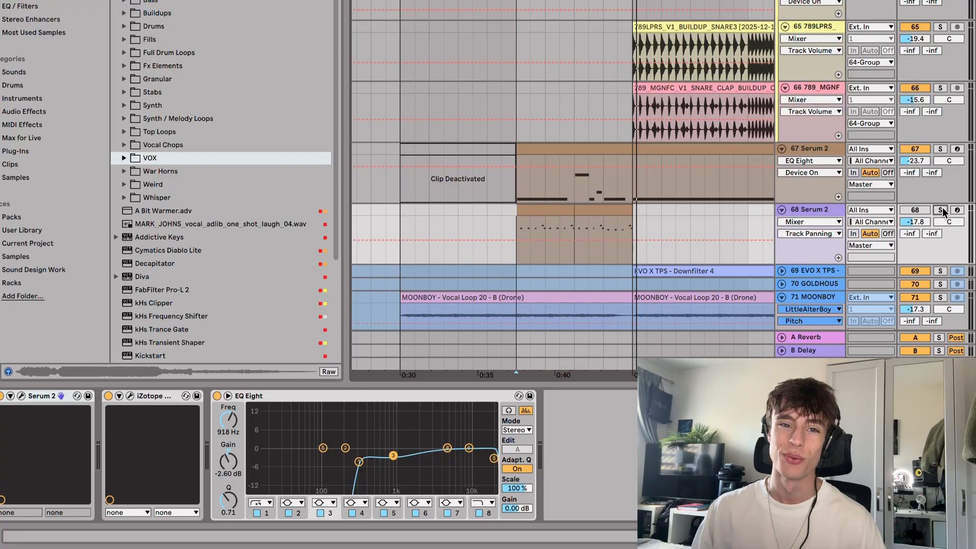
Look through the arrangement's tracks for the layers used in the Build section between bars 25 and 33.
scroll(660, 109, up, 5)
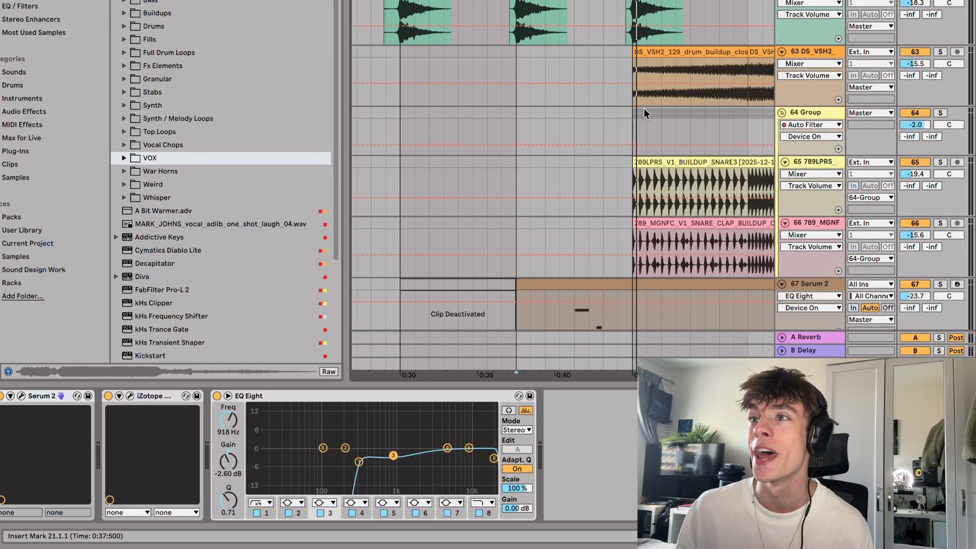
scroll(632, 100, up, 20)
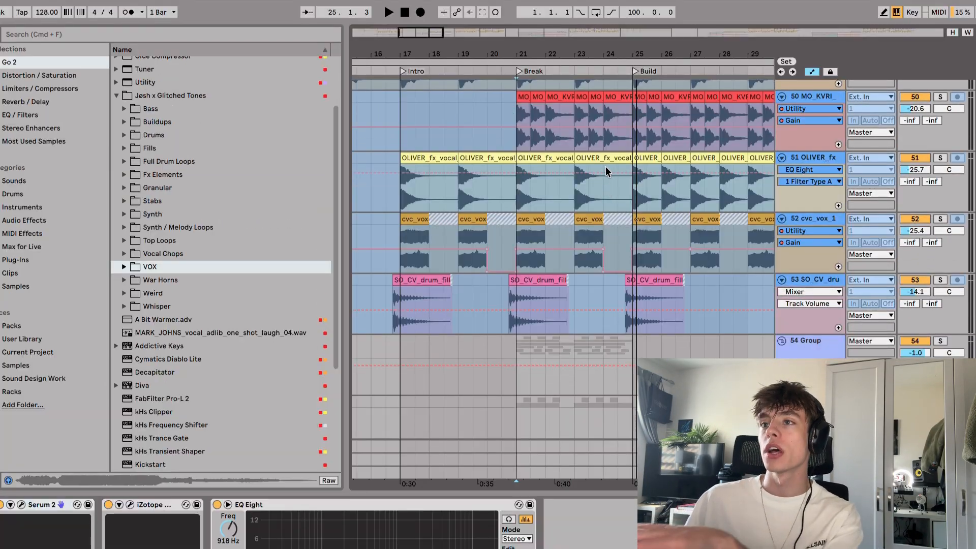
scroll(601, 211, up, 20)
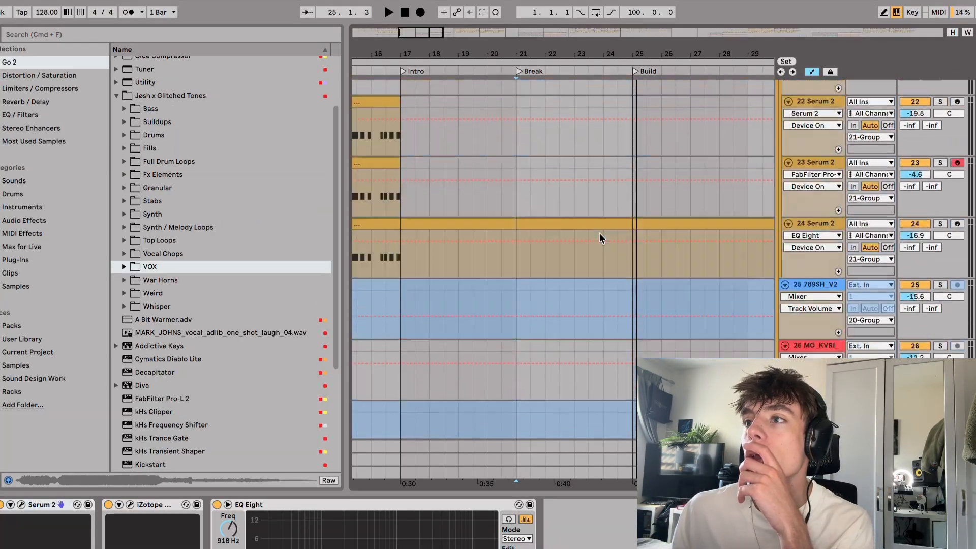
scroll(596, 233, down, 18)
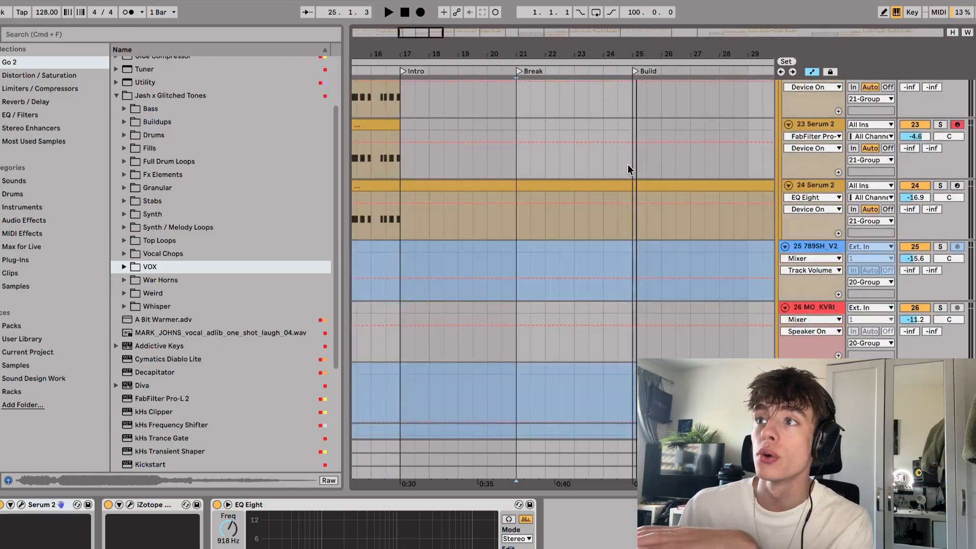
drag(652, 52, 441, 41)
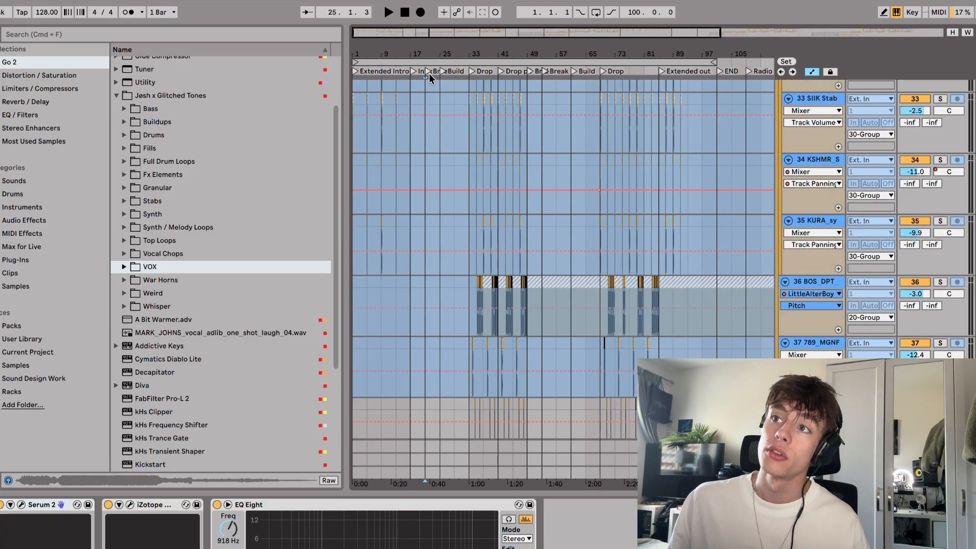
scroll(457, 160, down, 8)
drag(457, 52, 458, 54)
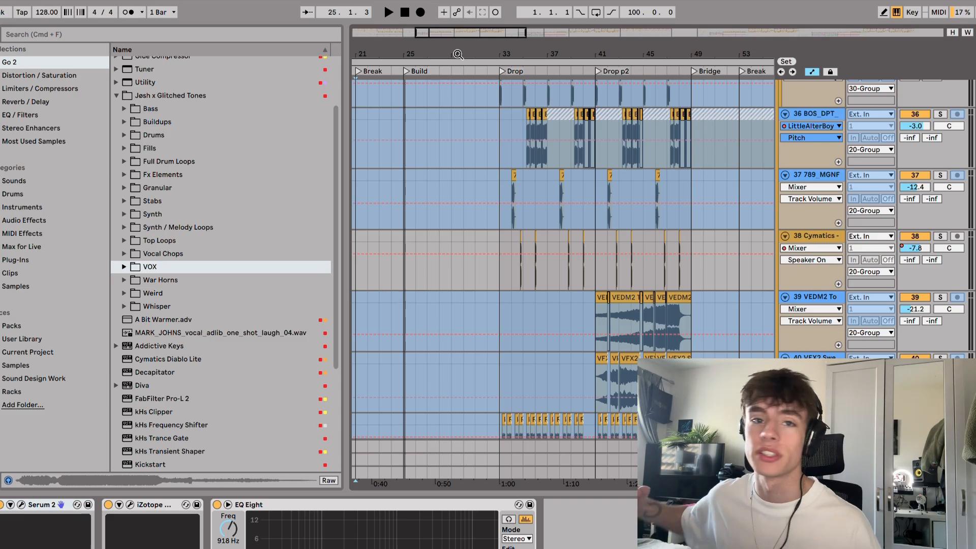
scroll(489, 133, down, 20)
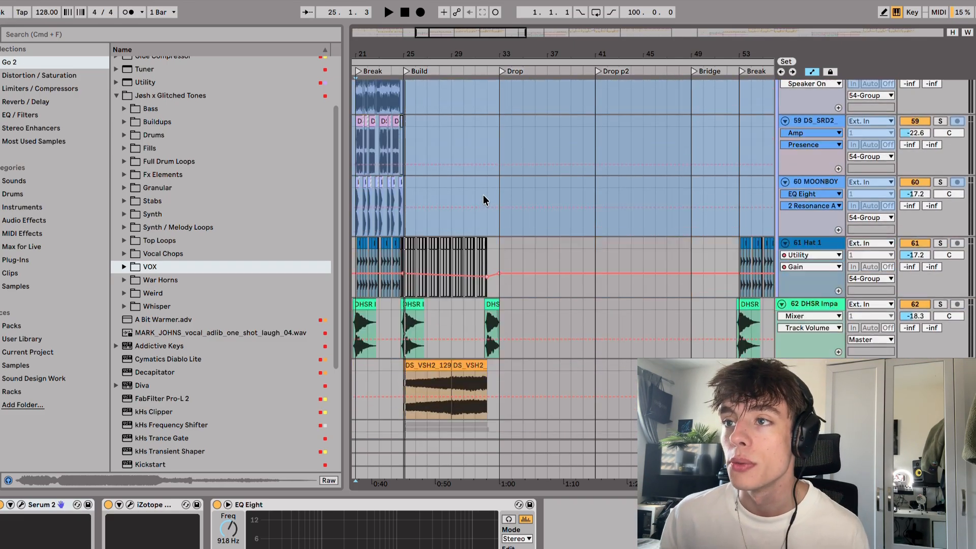
scroll(474, 213, down, 15)
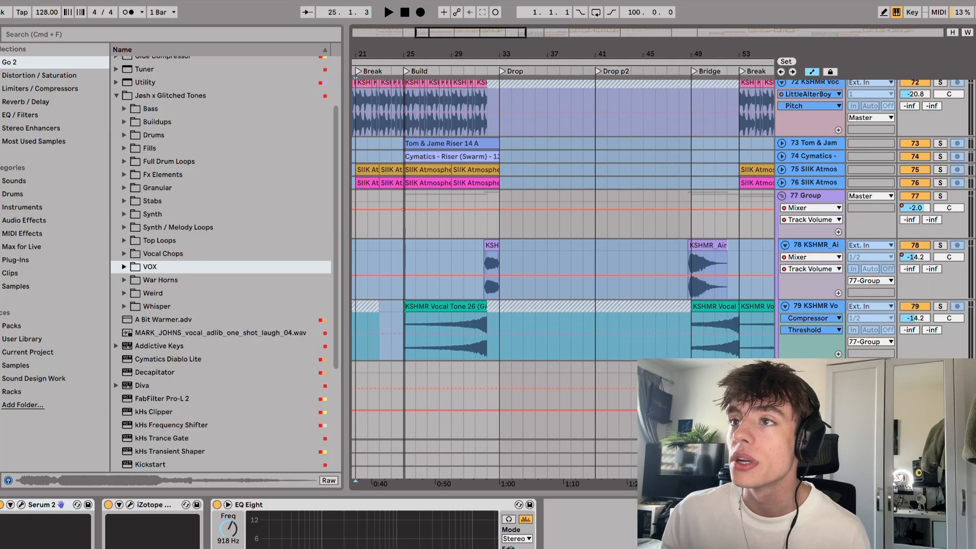
drag(425, 48, 472, 71)
scroll(549, 258, down, 15)
scroll(559, 254, down, 10)
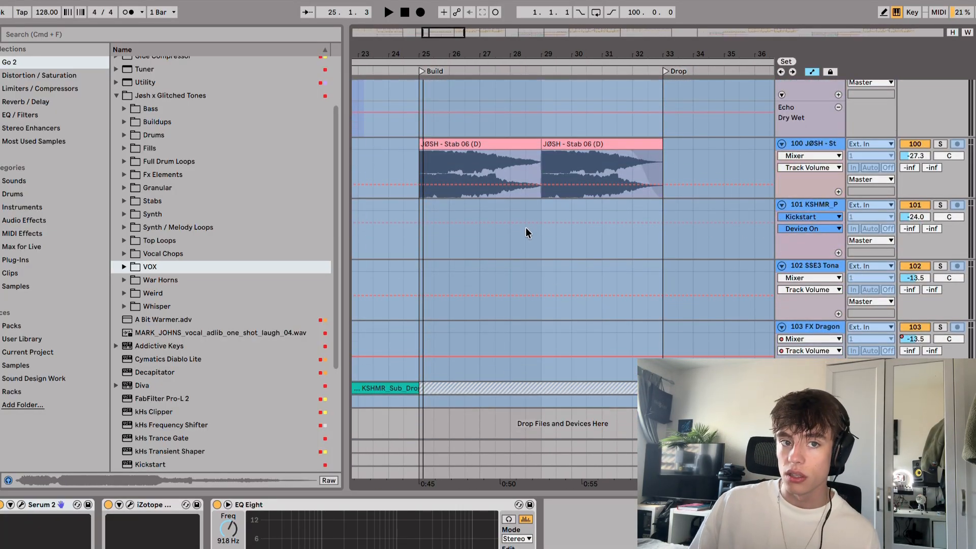
Solo the track 100 stab and play it from the start of the Build section at bar 25.
click(815, 146)
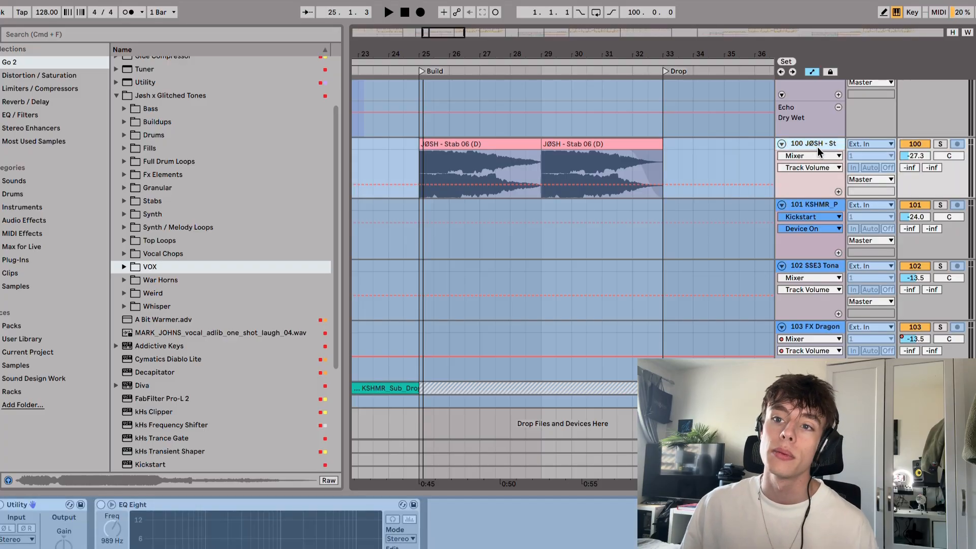
click(940, 144)
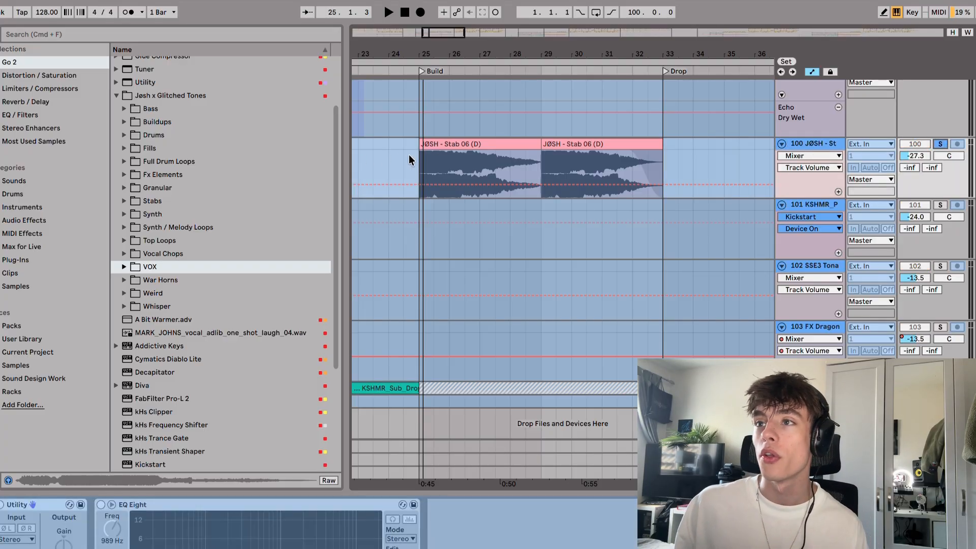
key(space)
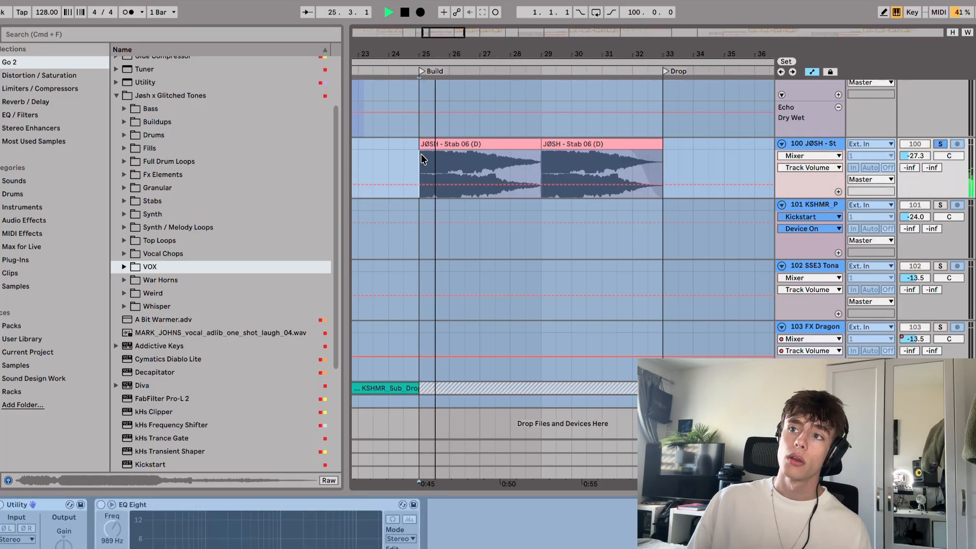
Stop the stab, solo the track 98 war horn and play it from the start of the Build section at bar 25.
key(space)
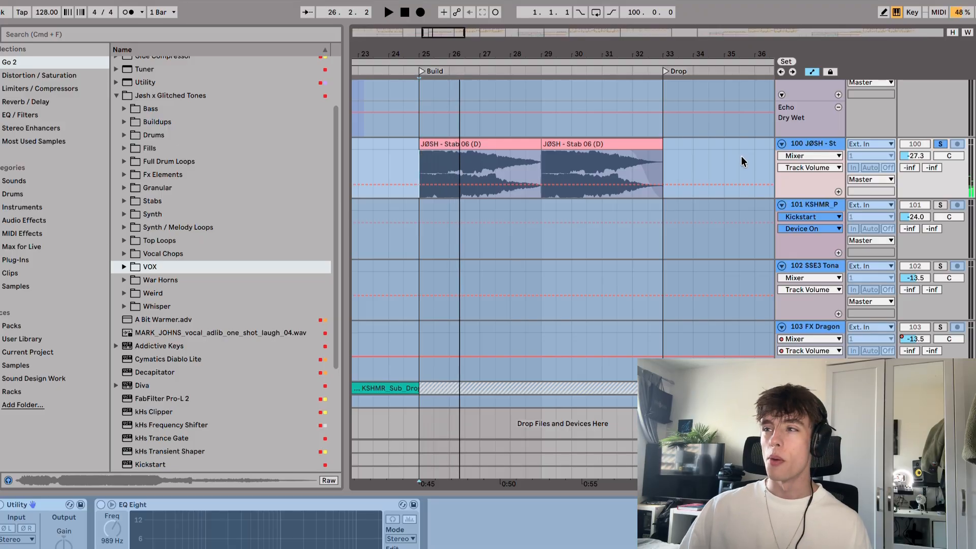
scroll(574, 220, up, 1)
scroll(574, 220, up, 5)
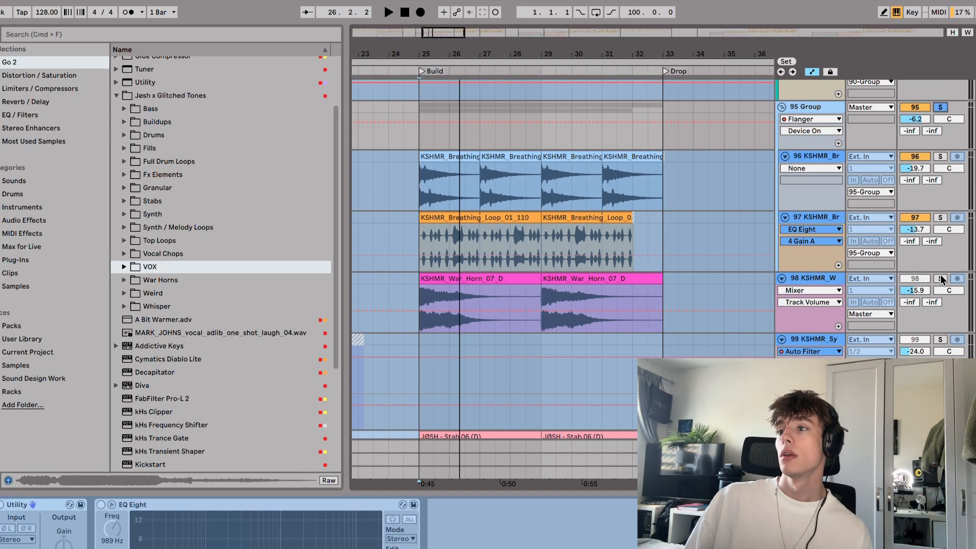
click(940, 279)
key(space)
Add the track 100 stab to the soloed war horn, replay both from bar 25, and unsolo the stab.
scroll(945, 304, down, 2)
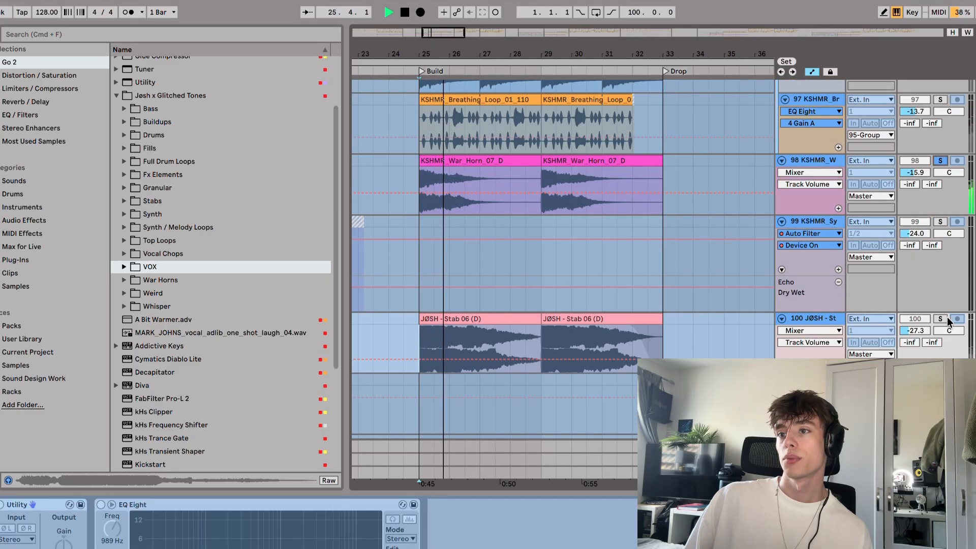
click(941, 319)
key(space)
key(space)
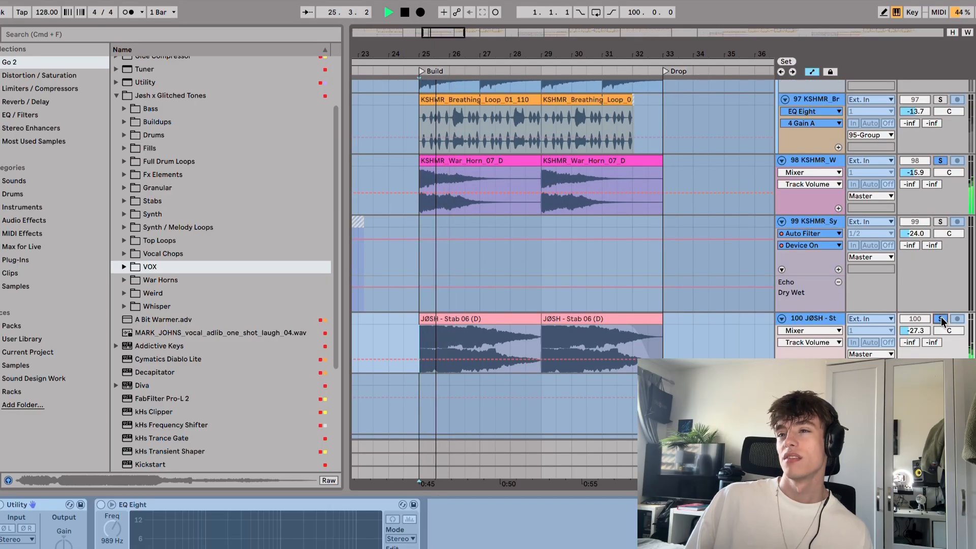
click(940, 319)
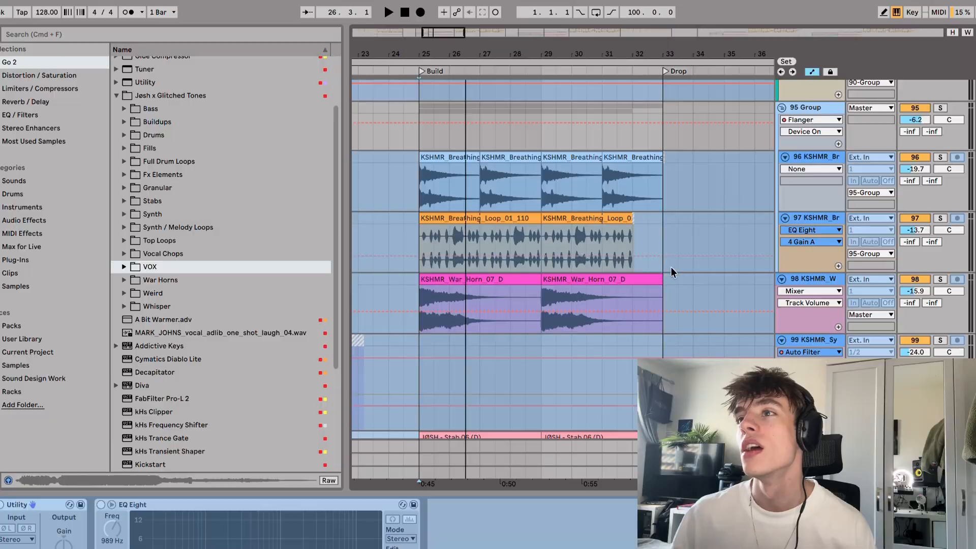
Audition the soloed 95 Group breathing loops from bar 25.
scroll(887, 209, up, 1)
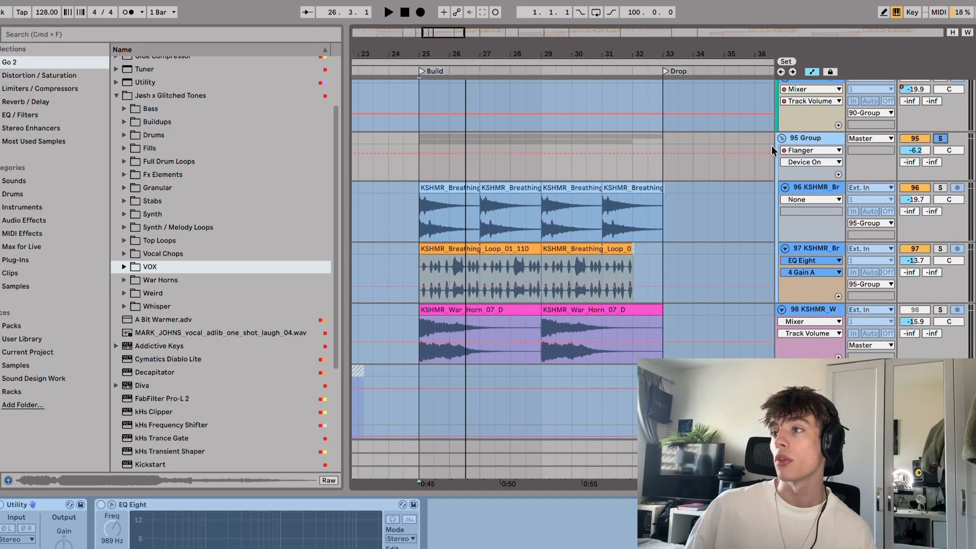
key(space)
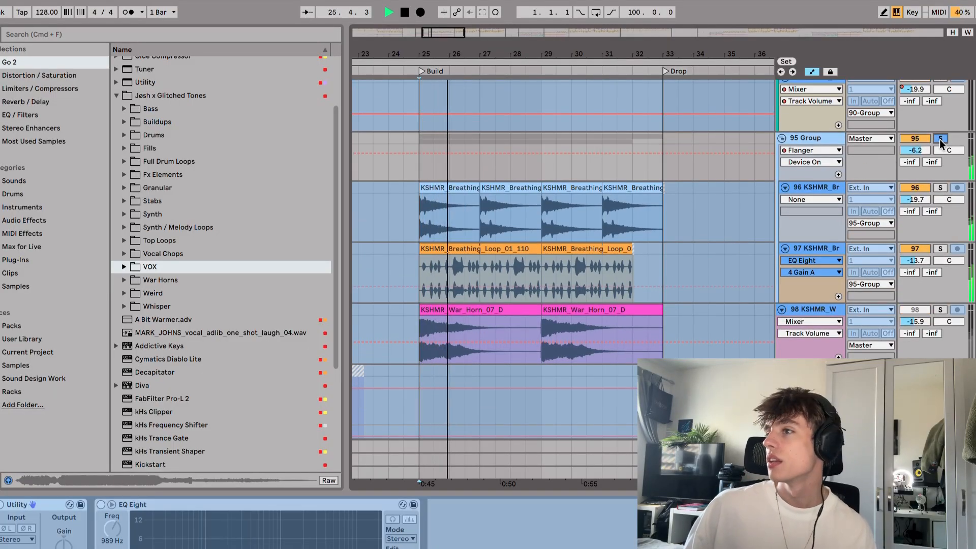
Solo the track 85 BOS_ETH vocal loop and play it from bar 25.
scroll(572, 253, up, 8)
scroll(568, 268, up, 8)
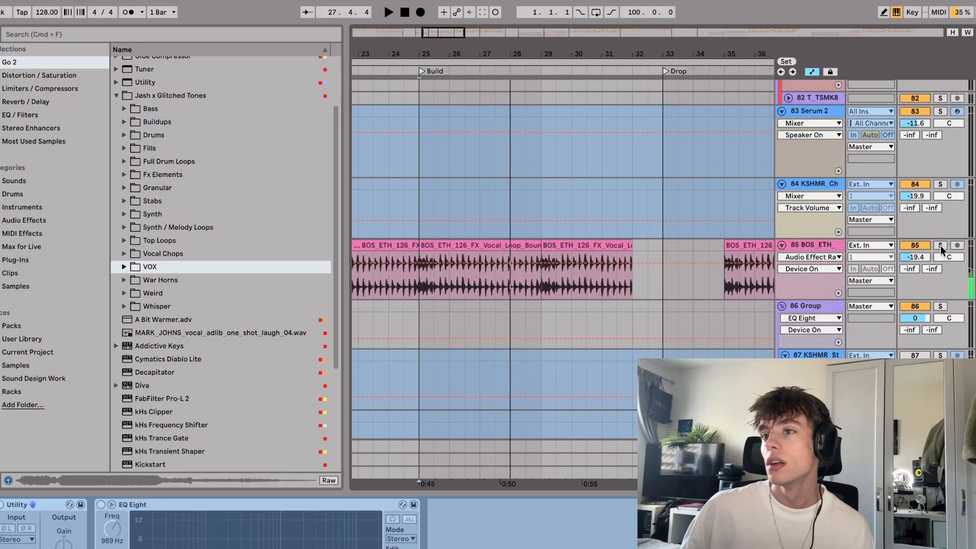
click(940, 245)
key(space)
key(space)
Show the LittleAlterBoy Formant automation on track 85 and look through the rest of its effect chain up to the sidechain Compressor.
click(816, 244)
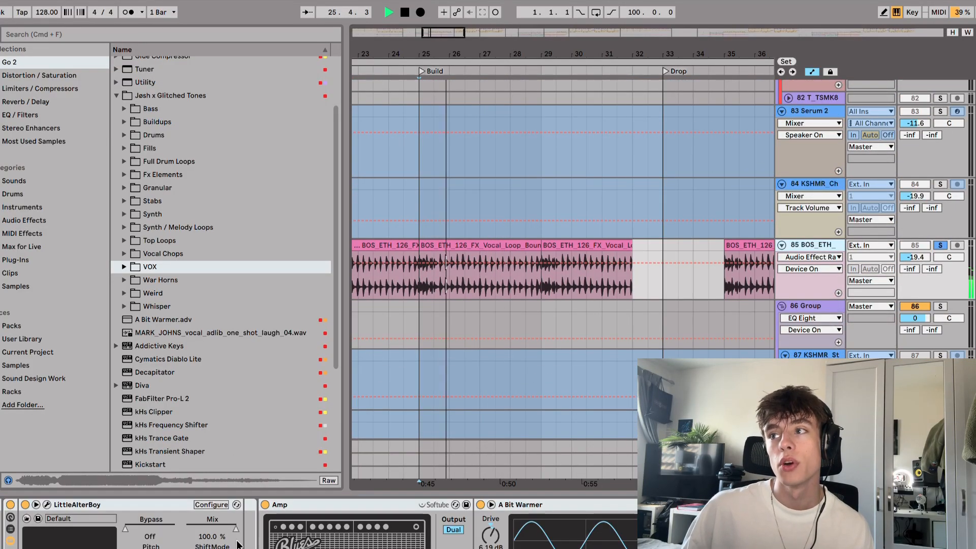
right_click(151, 464)
click(197, 406)
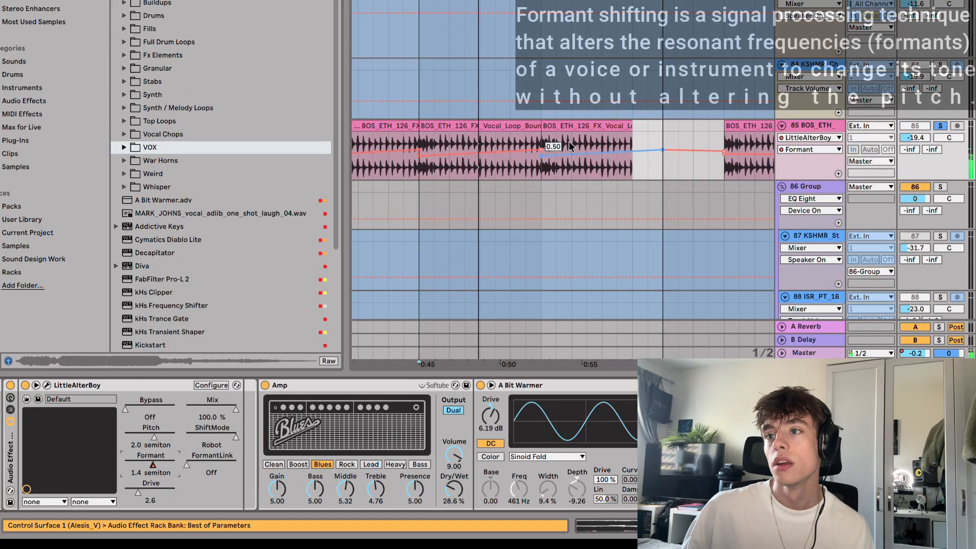
scroll(318, 445, right, 10)
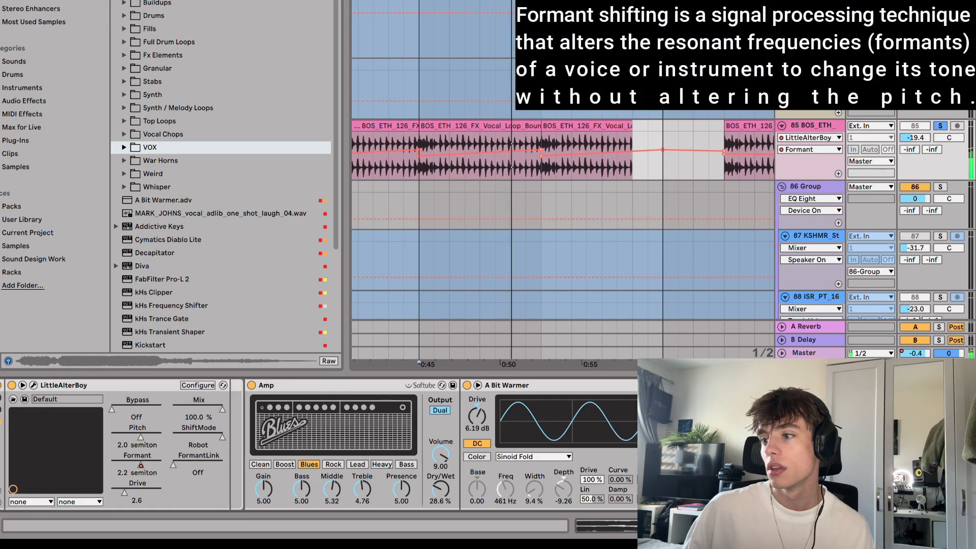
scroll(318, 445, right, 5)
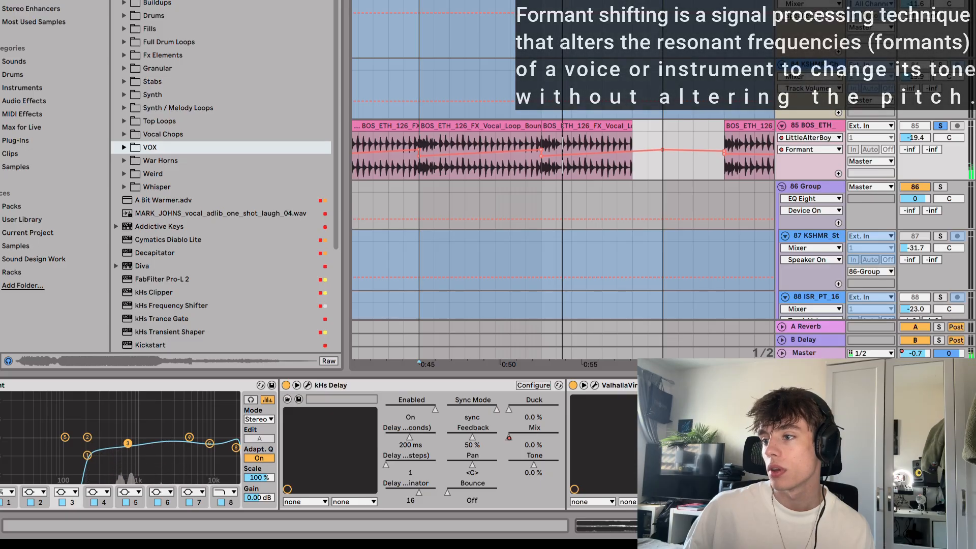
scroll(318, 445, right, 10)
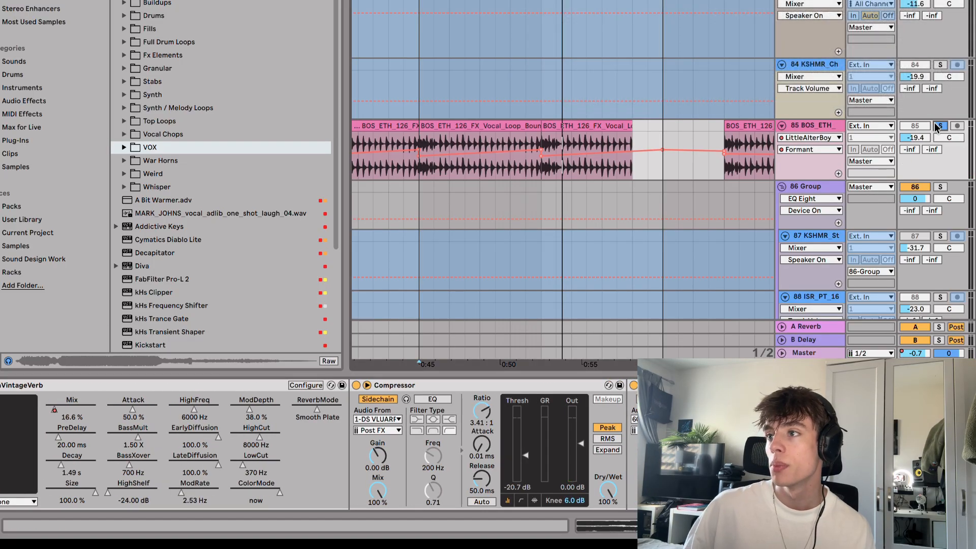
Solo the riser and atmosphere tracks 73 to 76 and play them from bar 25.
scroll(503, 102, up, 10)
scroll(501, 104, up, 8)
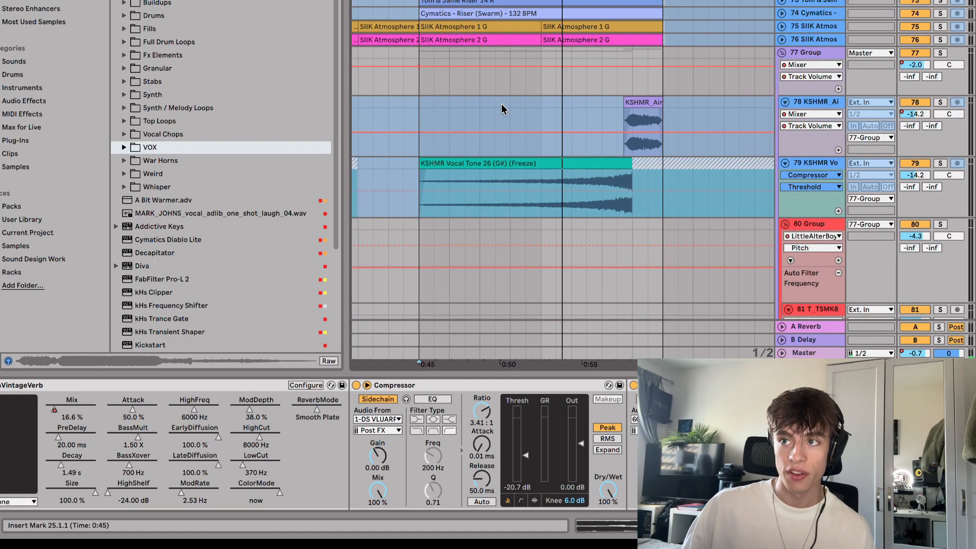
scroll(501, 104, up, 3)
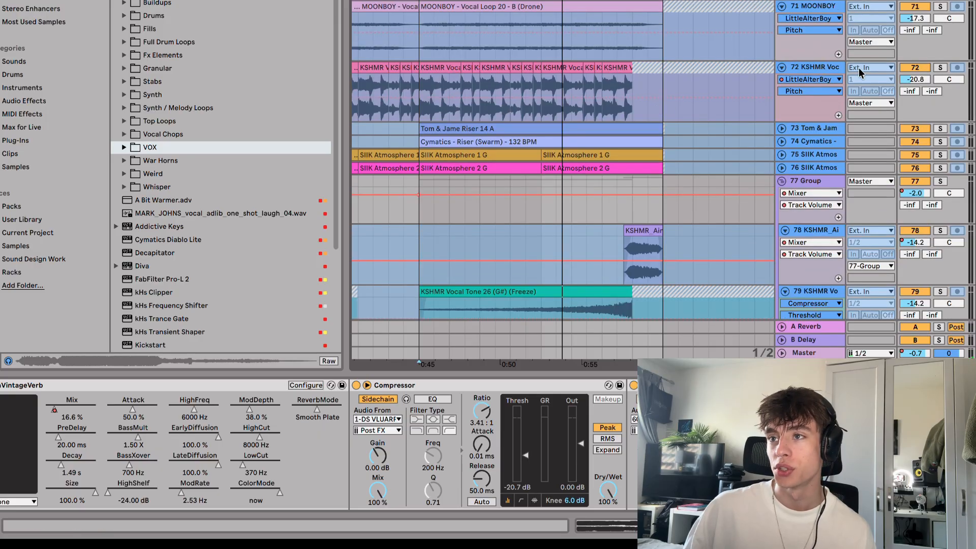
click(804, 170)
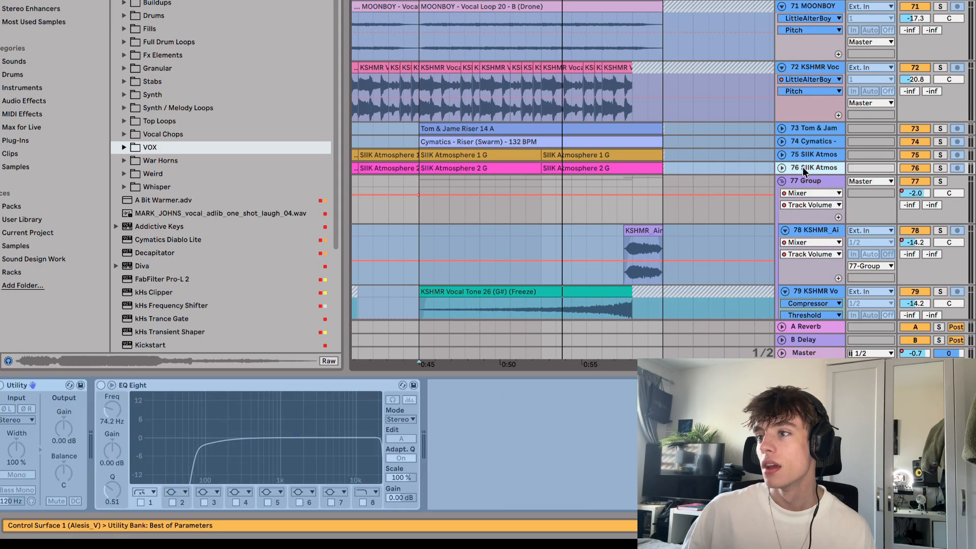
click(940, 167)
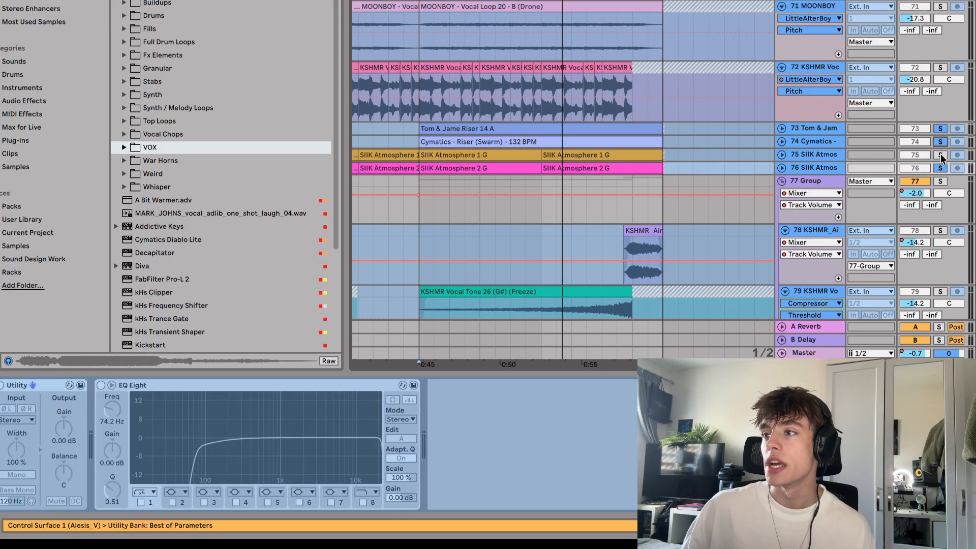
click(428, 144)
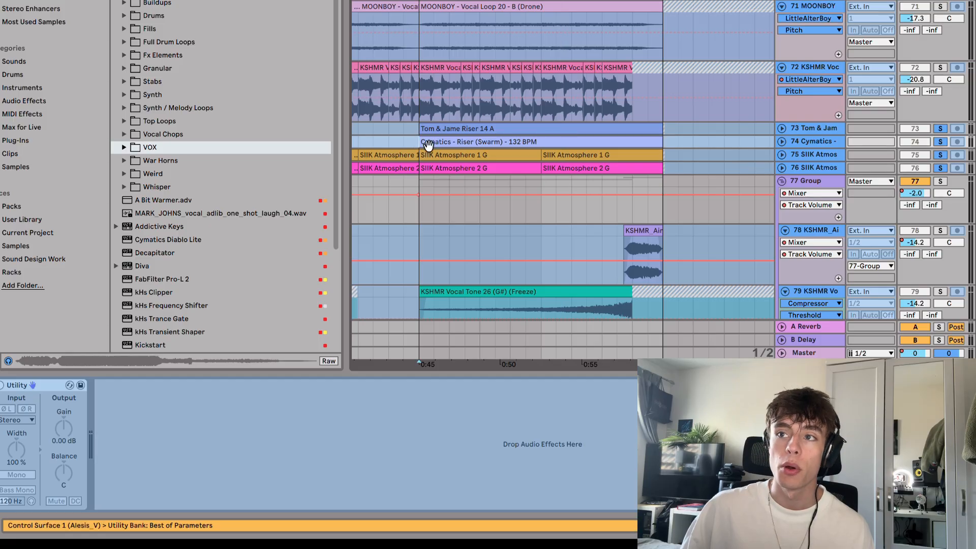
Unfold tracks 73 to 76 to show the waveforms of the two risers and two SIIK Atmosphere layers.
click(781, 167)
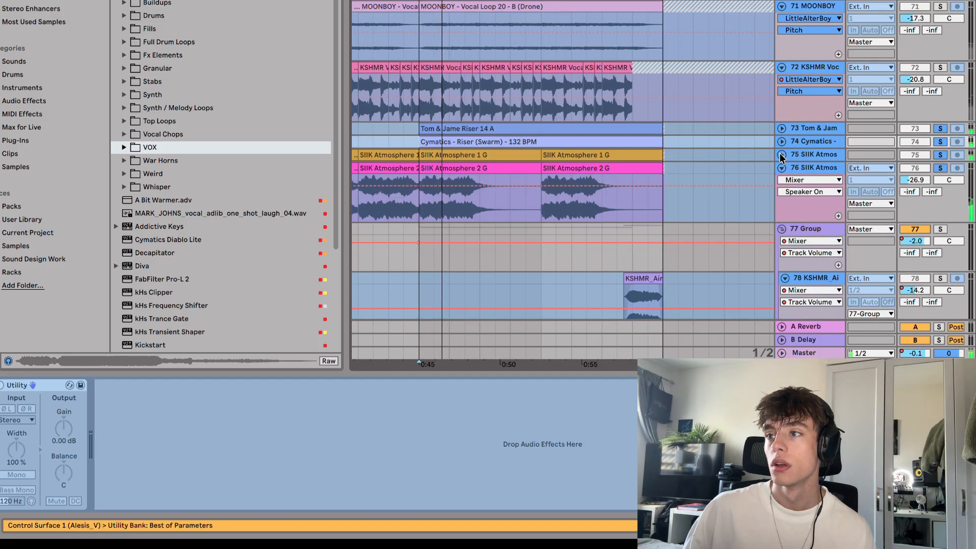
click(782, 154)
click(782, 128)
click(782, 189)
scroll(626, 153, down, 5)
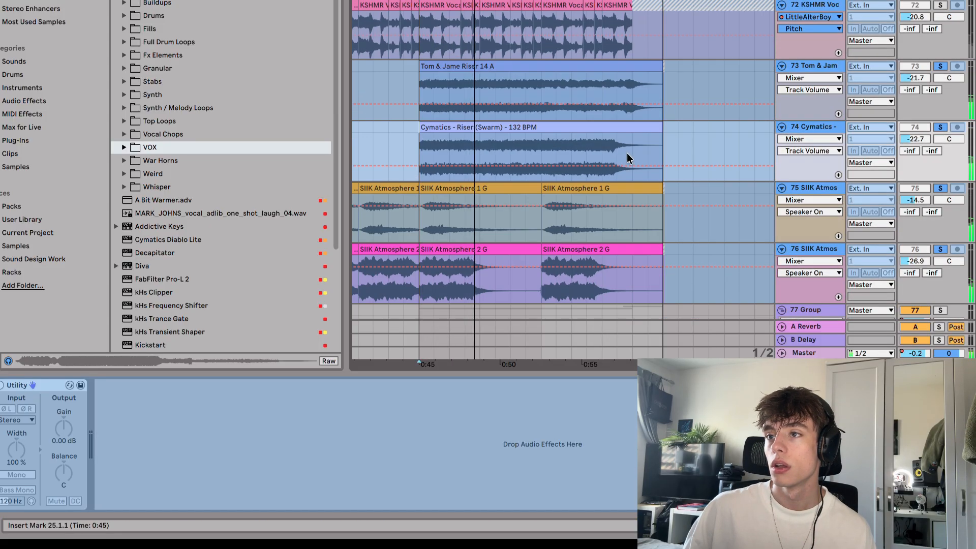
Select the SIIK Atmosphere 2 G clip at bar 29 and unsolo tracks 73 to 76.
scroll(650, 150, down, 3)
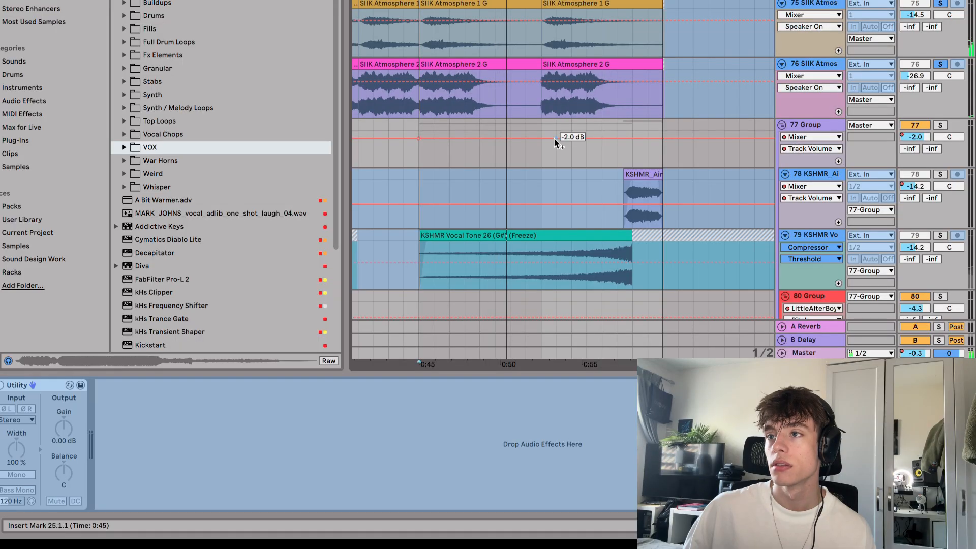
click(578, 64)
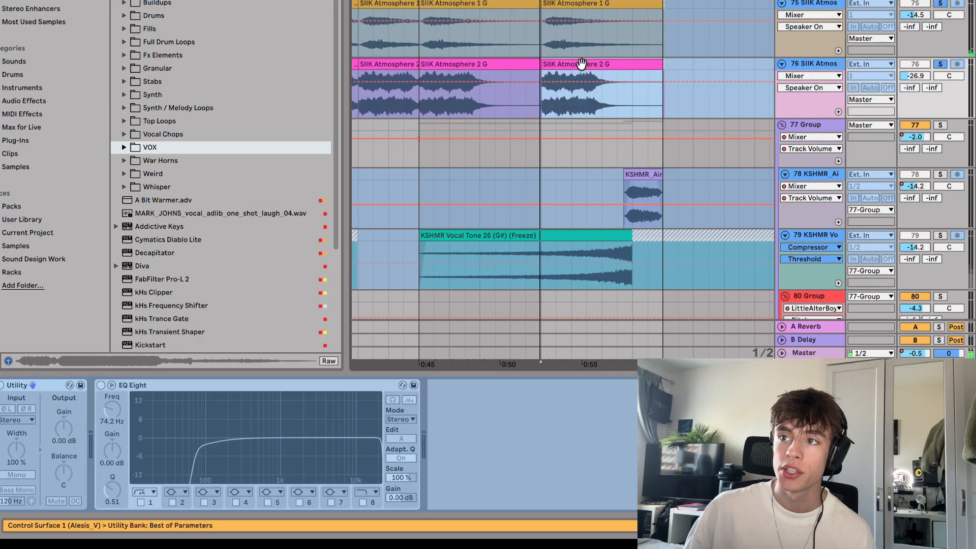
click(940, 64)
Examine the device chains of the atmosphere and riser tracks and of the track 71 MOONBOY vocal loop.
scroll(605, 101, up, 7)
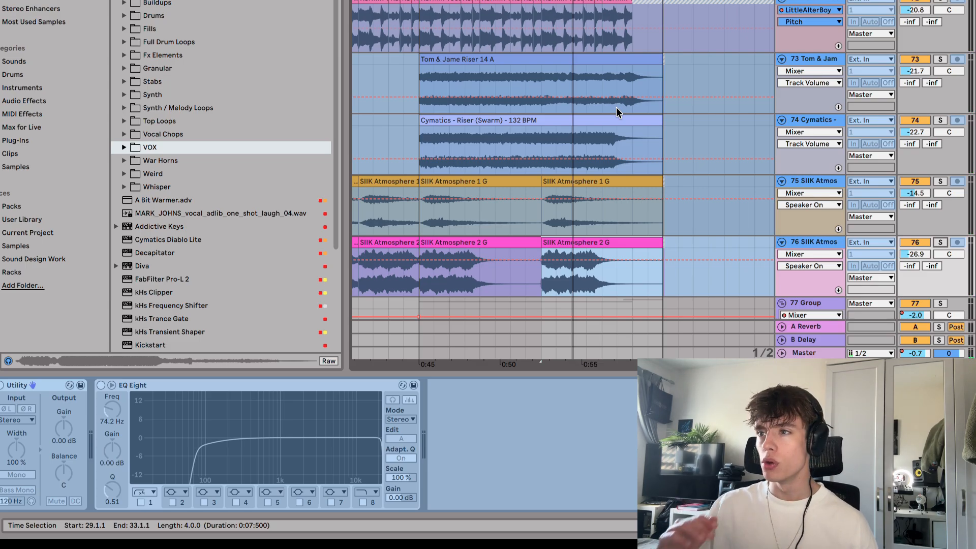
scroll(890, 165, down, 5)
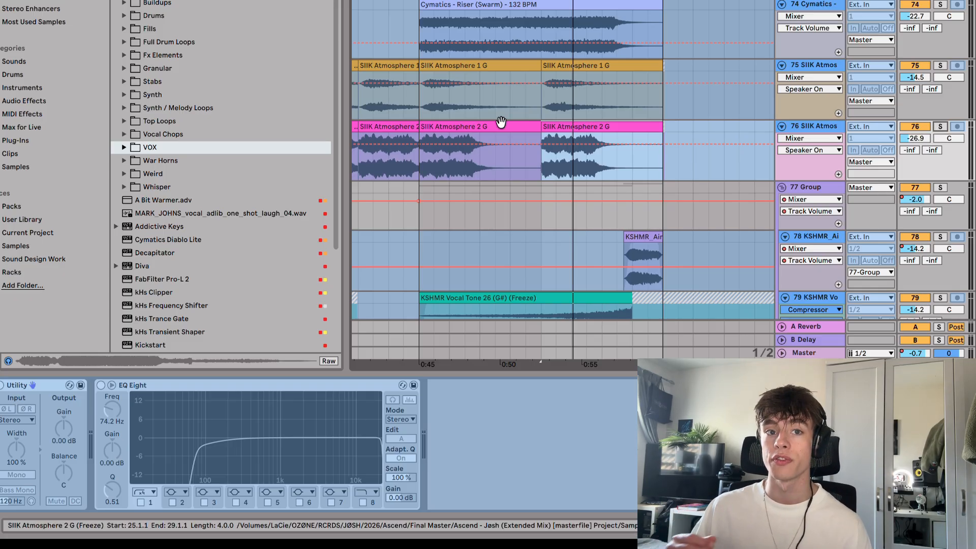
click(815, 124)
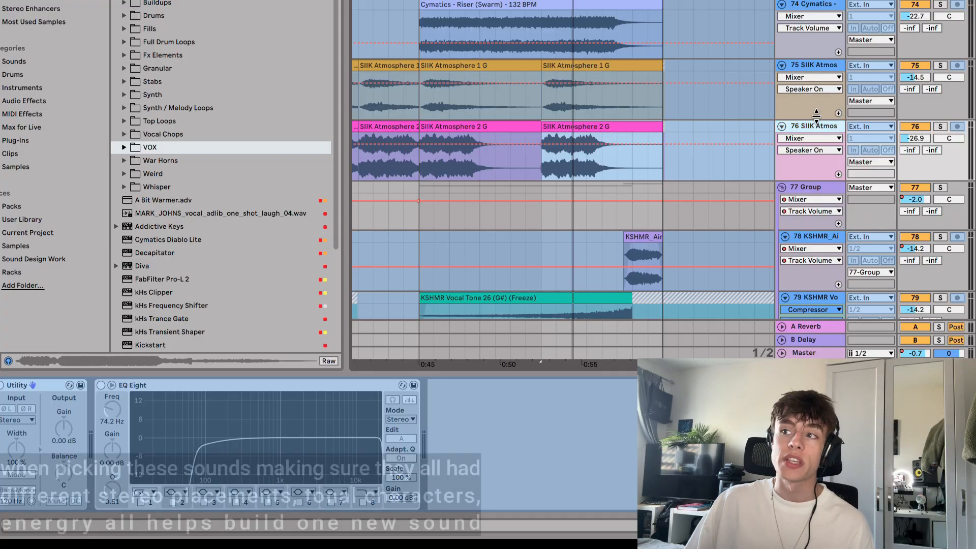
click(811, 64)
scroll(813, 14, up, 5)
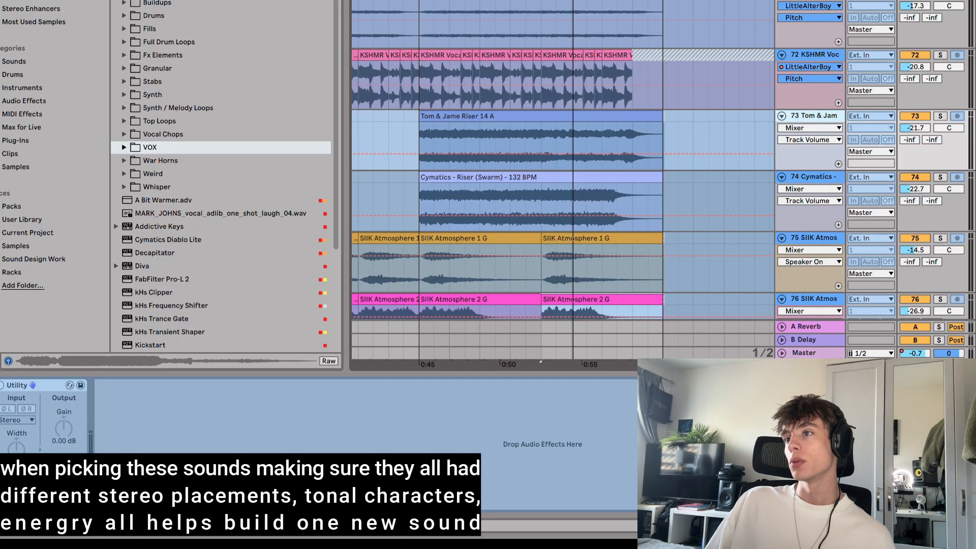
click(818, 2)
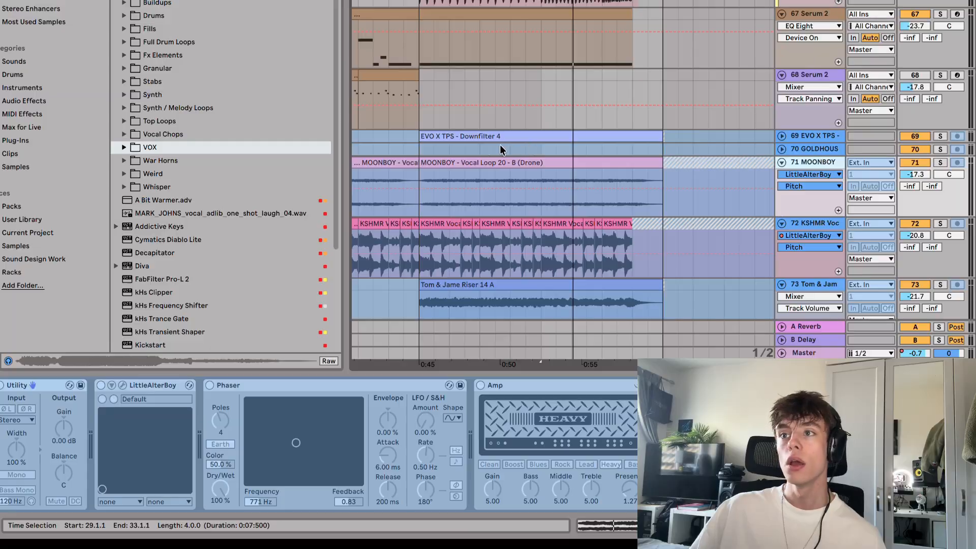
Solo track 67 Serum 2, play it from bar 25, and examine its A Bit Warmer, EQ Eight and sidechained Compressor devices.
click(425, 57)
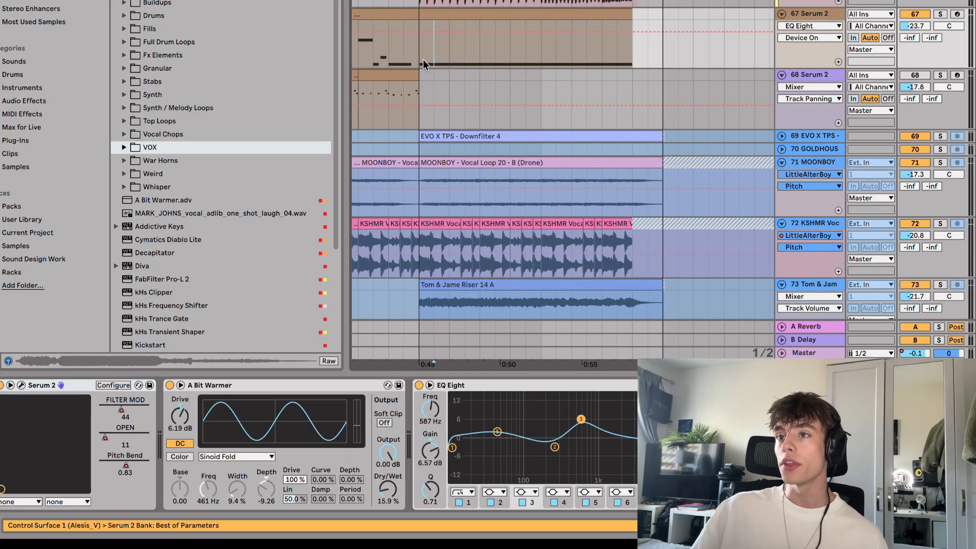
click(944, 14)
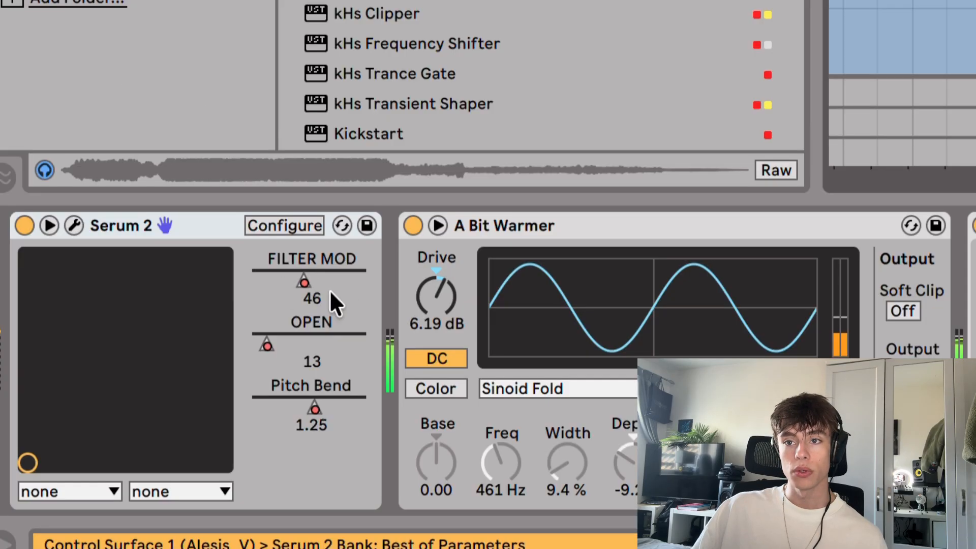
scroll(478, 361, right, 8)
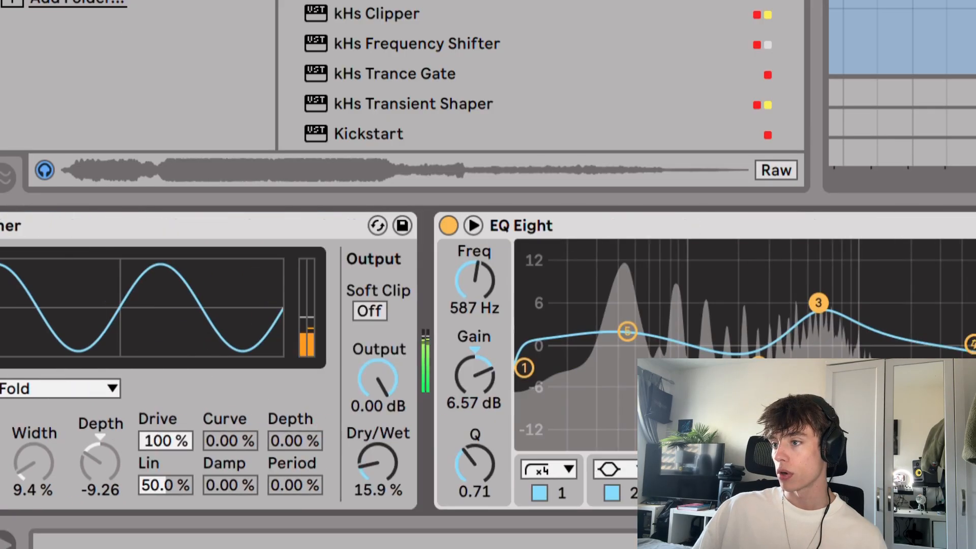
scroll(569, 400, left, 8)
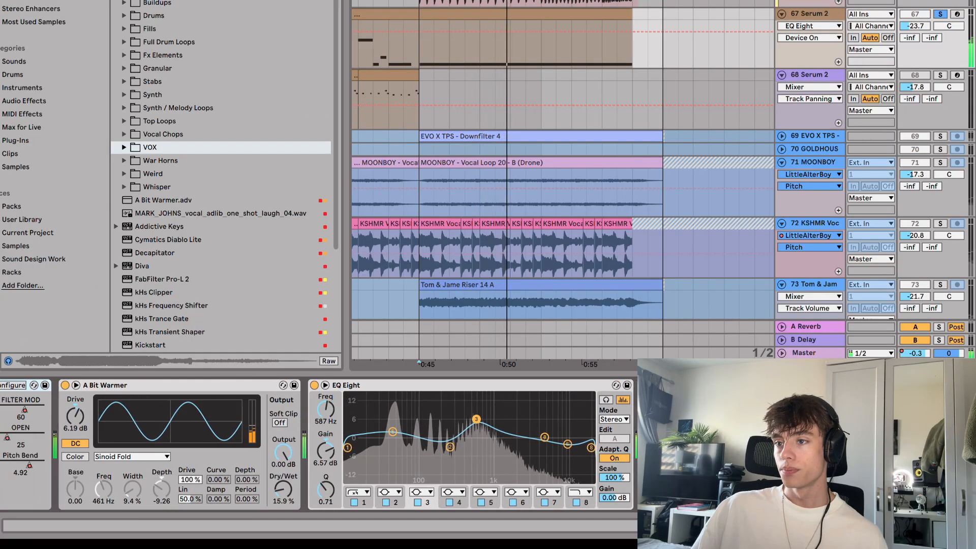
scroll(570, 400, right, 8)
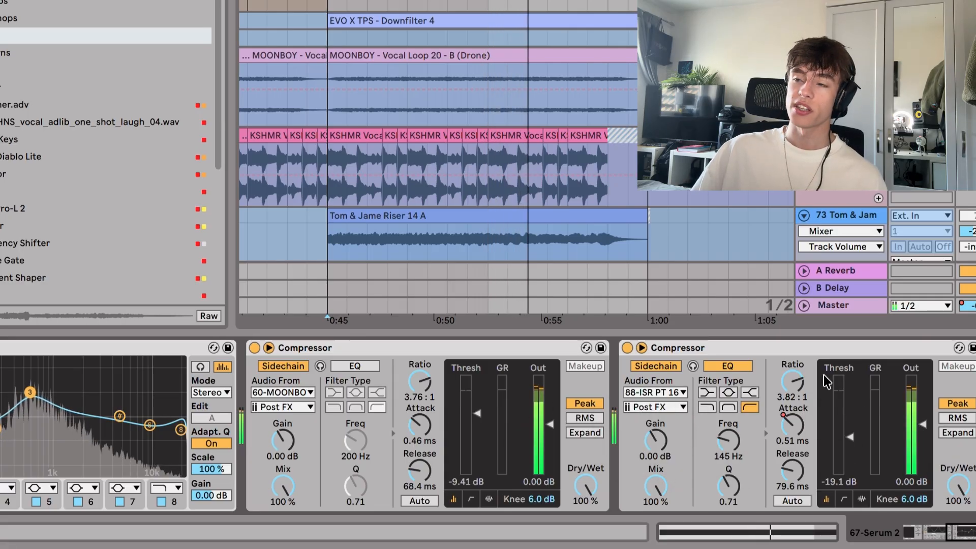
drag(963, 532, 913, 534)
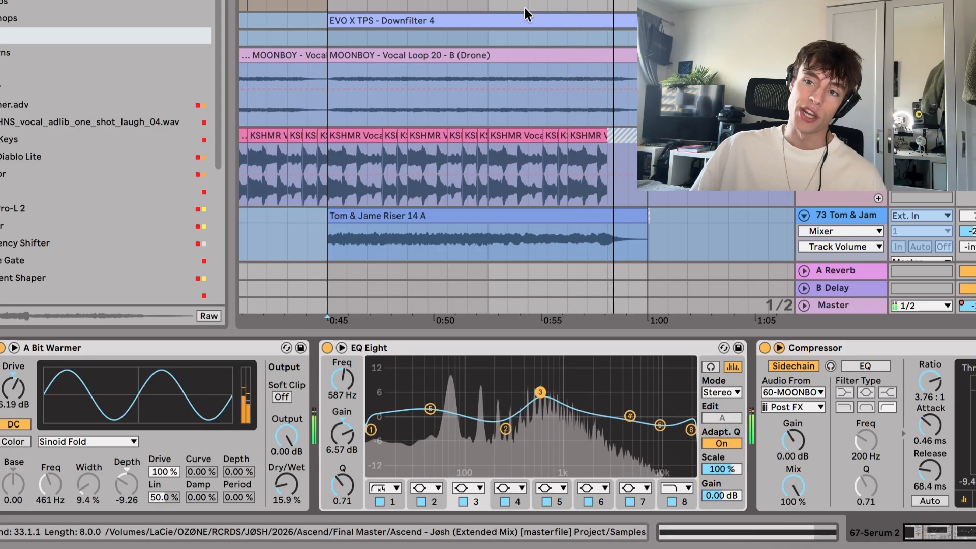
Stop track 67, solo the 64 Group of build-up snares and play it from bar 25.
key(space)
scroll(630, 169, up, 10)
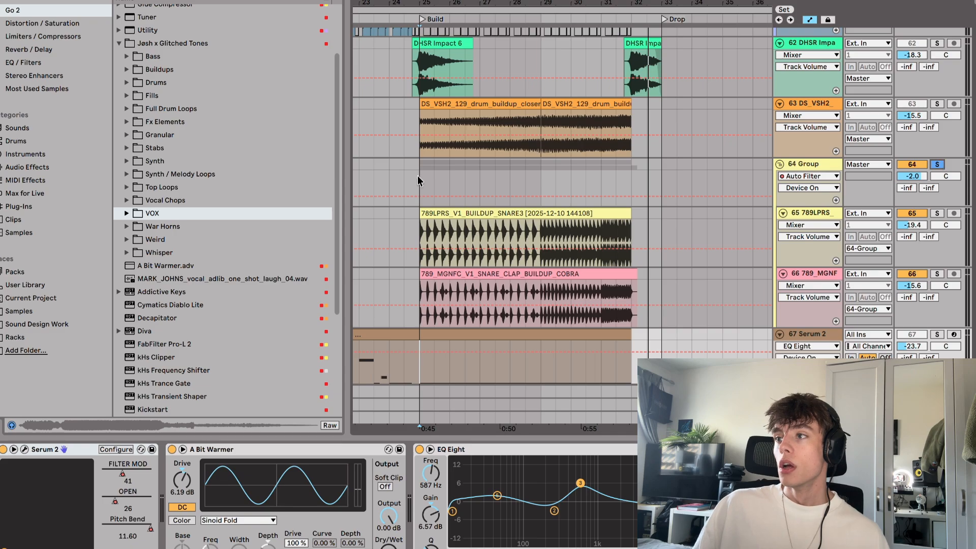
click(424, 170)
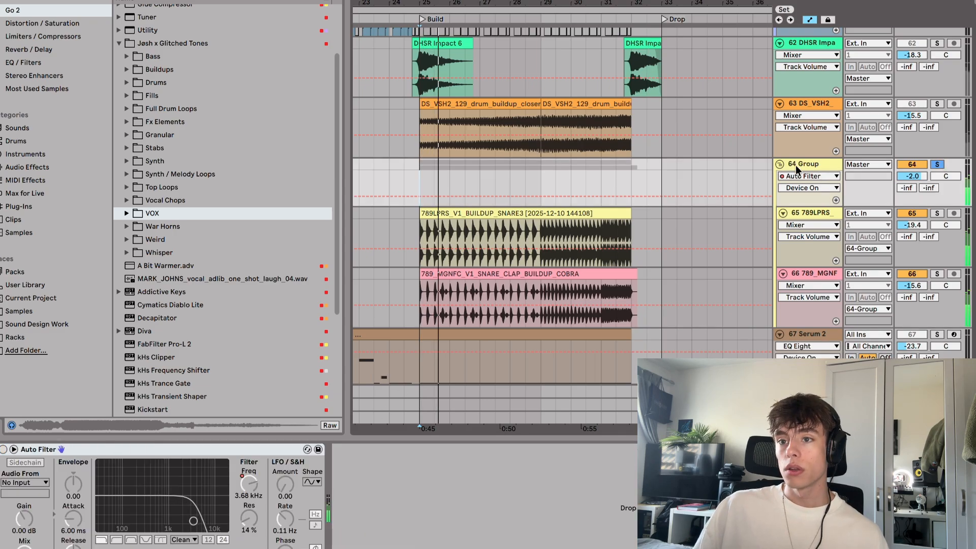
Audition the 64 Group with its Auto Filter toggled on and off, unsolo it, and replay the full mix.
click(4, 449)
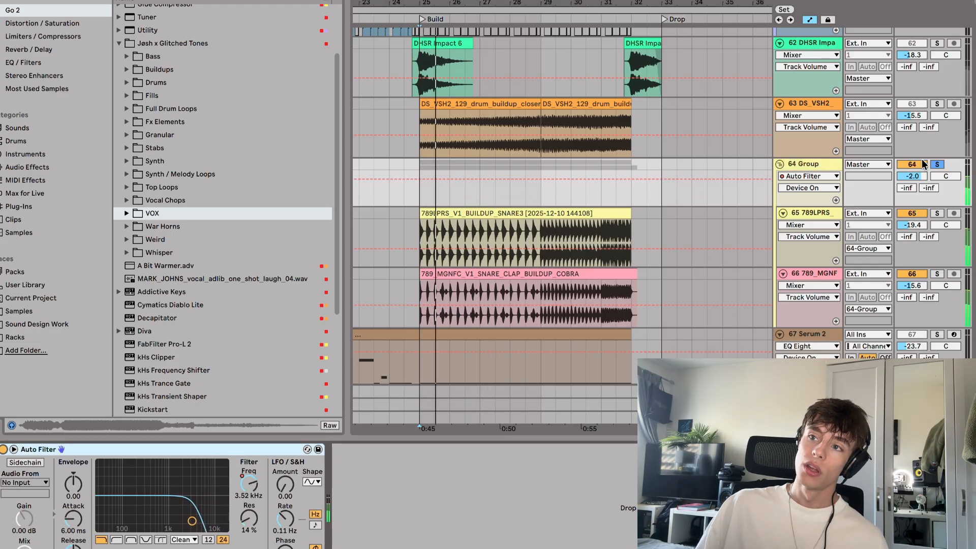
click(938, 164)
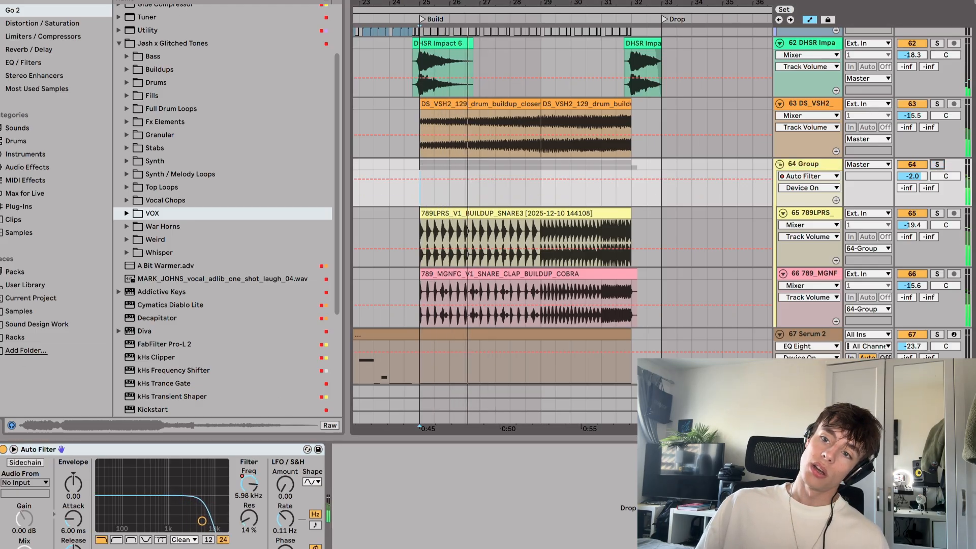
key(space)
click(4, 450)
key(space)
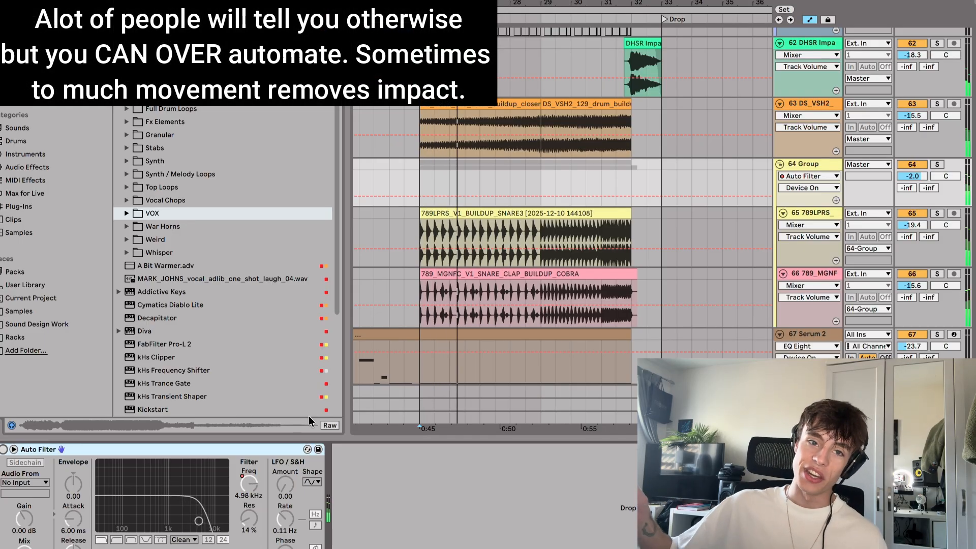
Examine the device chains of the two build-up snare tracks, 65 and 66.
click(820, 215)
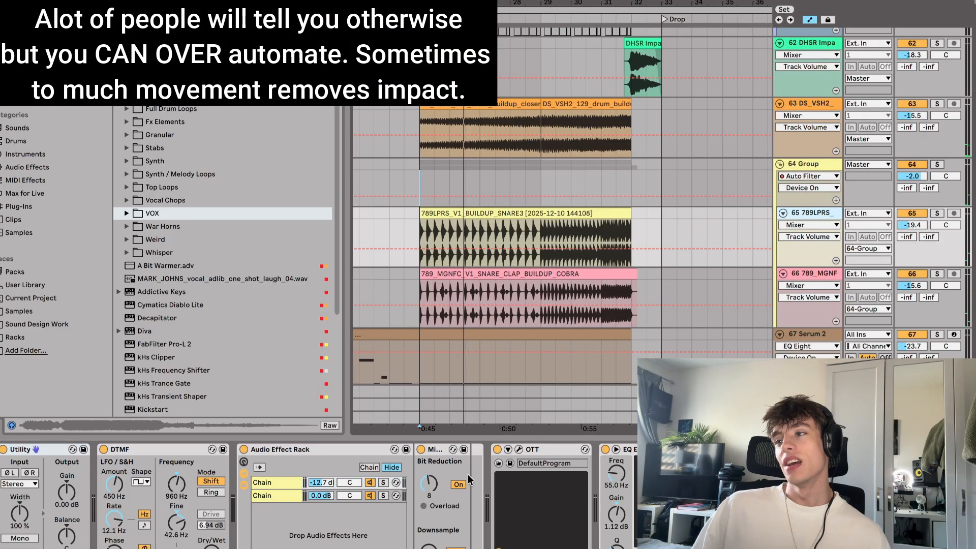
click(821, 275)
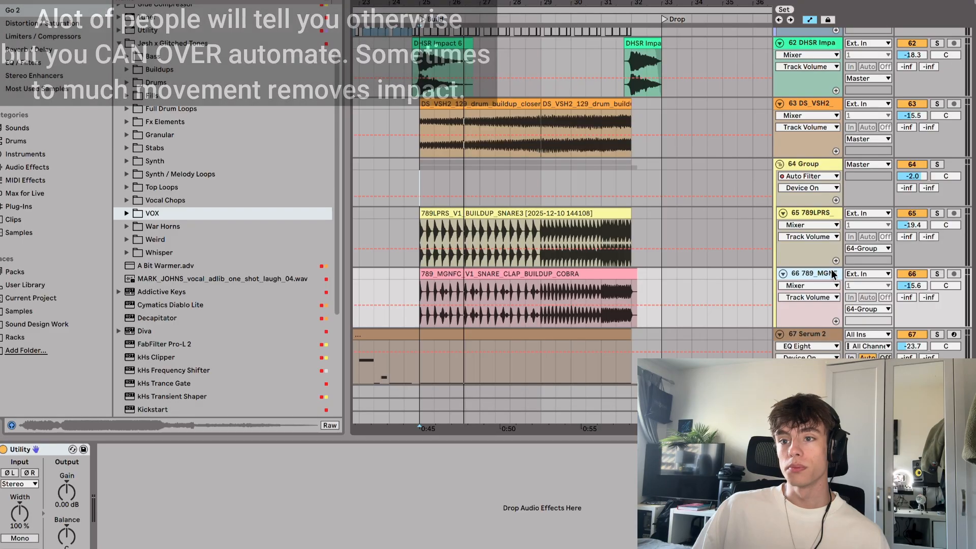
click(820, 215)
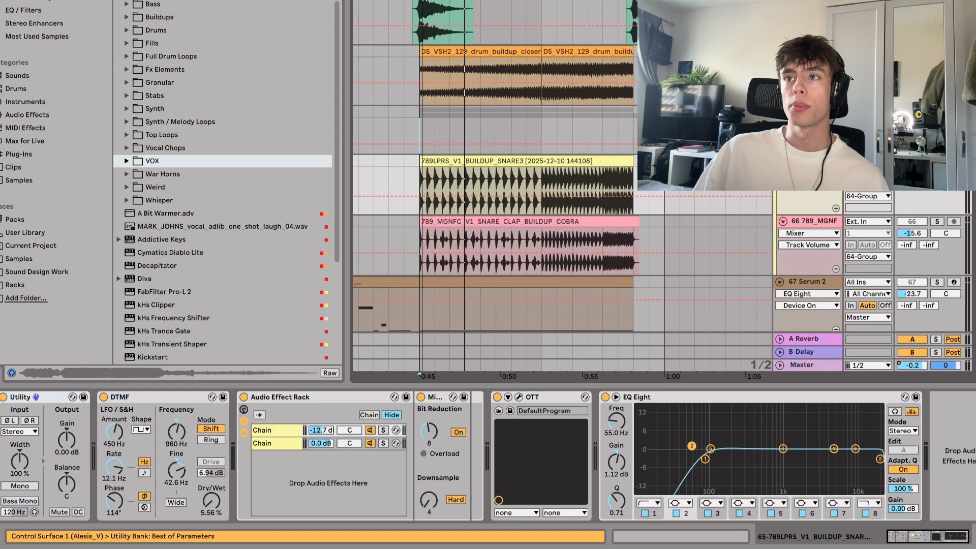
Play track 65 from bar 25, compare it with DTMF off and on, and inspect both Audio Effect Rack chains.
drag(426, 5, 424, 26)
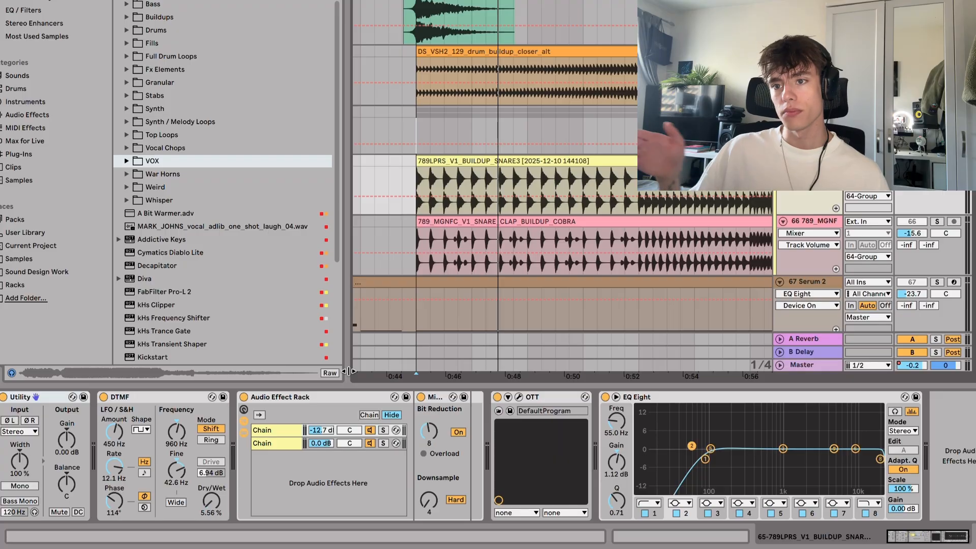
key(space)
click(104, 397)
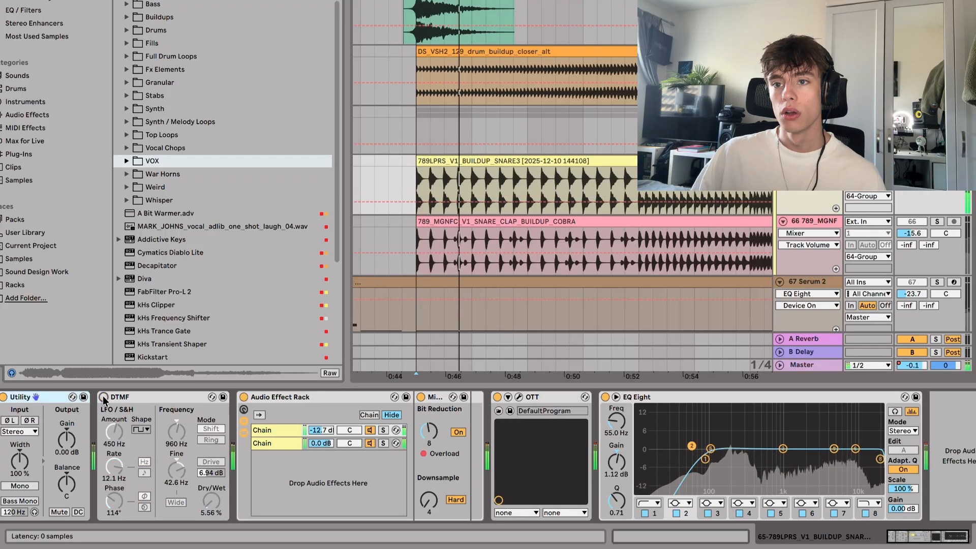
click(103, 397)
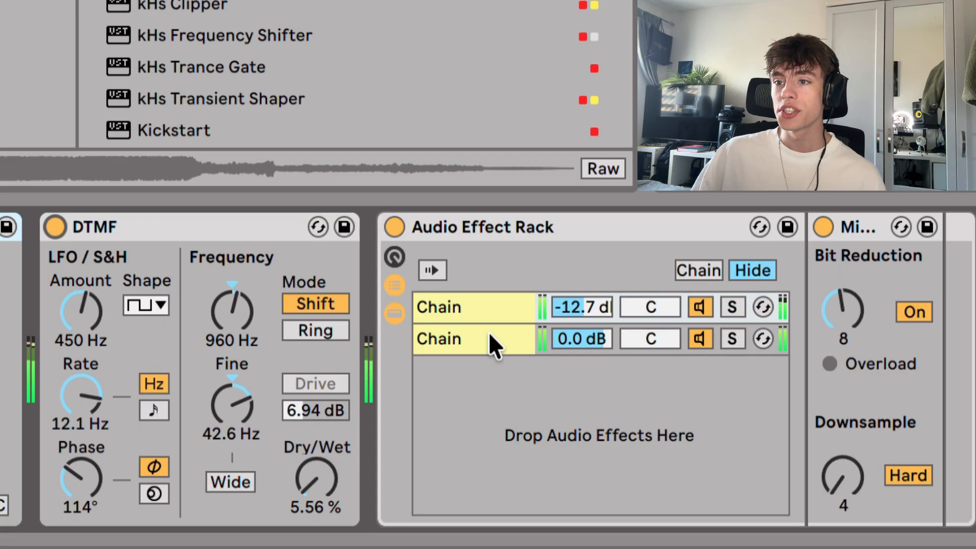
click(473, 339)
click(450, 300)
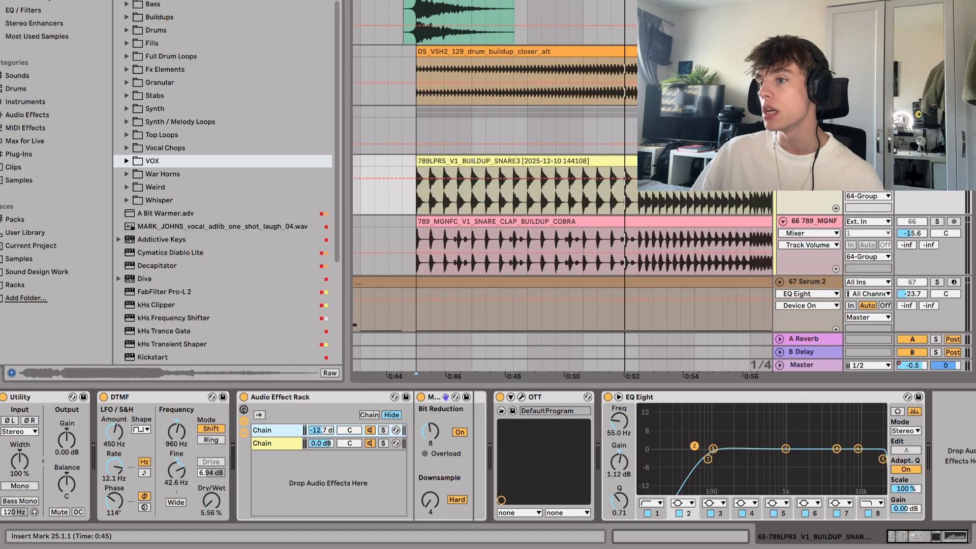
Solo track 63, the drum build-up loop, and play it from midway through the Build.
click(809, 112)
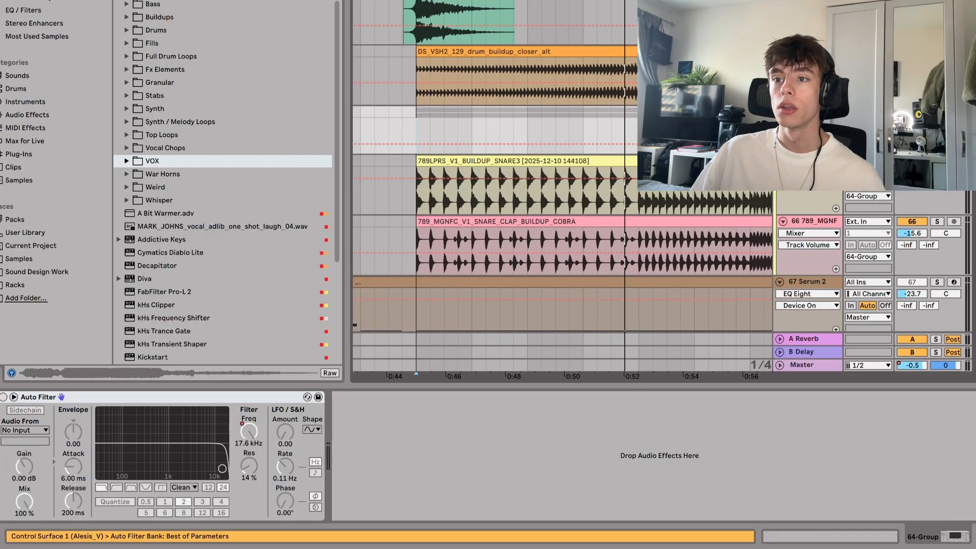
scroll(665, 203, up, 1)
scroll(667, 204, up, 4)
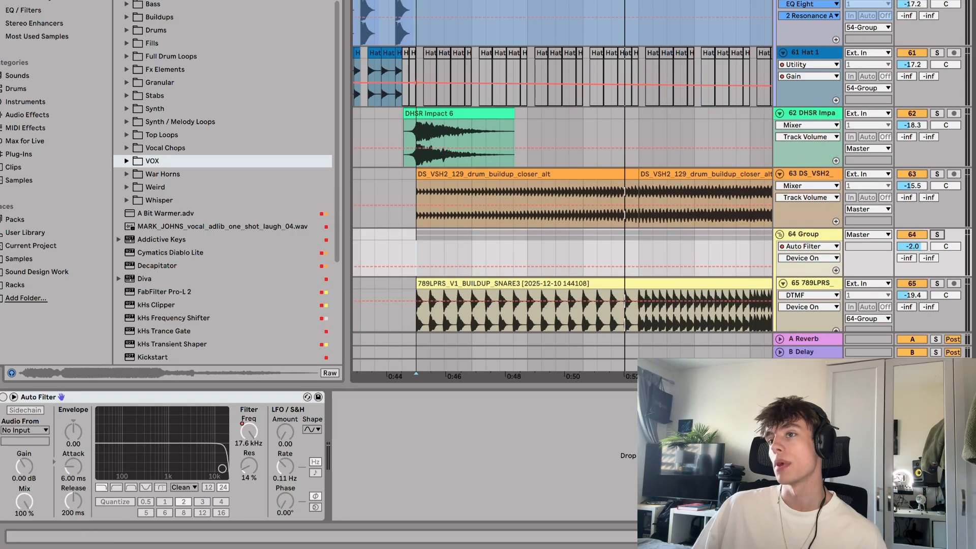
scroll(667, 204, right, 3)
click(500, 188)
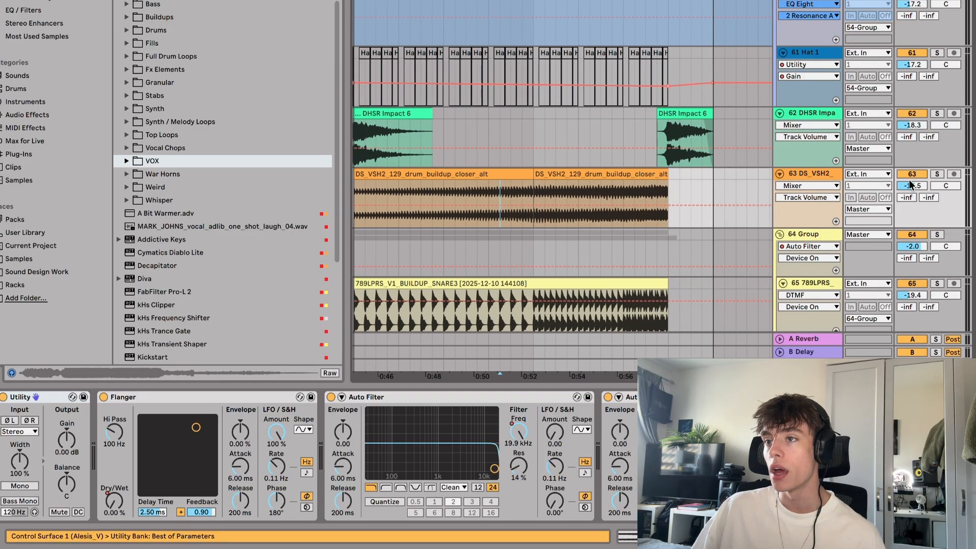
click(935, 173)
key(space)
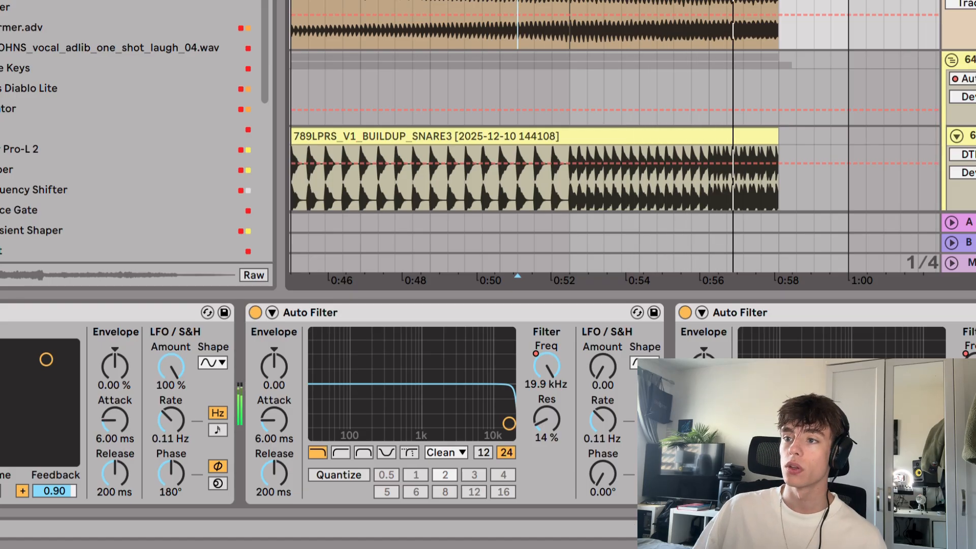
Show track 63's Auto Filter frequency automation and play the loop from the start of the Build.
key(minus)
key(minus)
key(minus)
key(space)
click(974, 366)
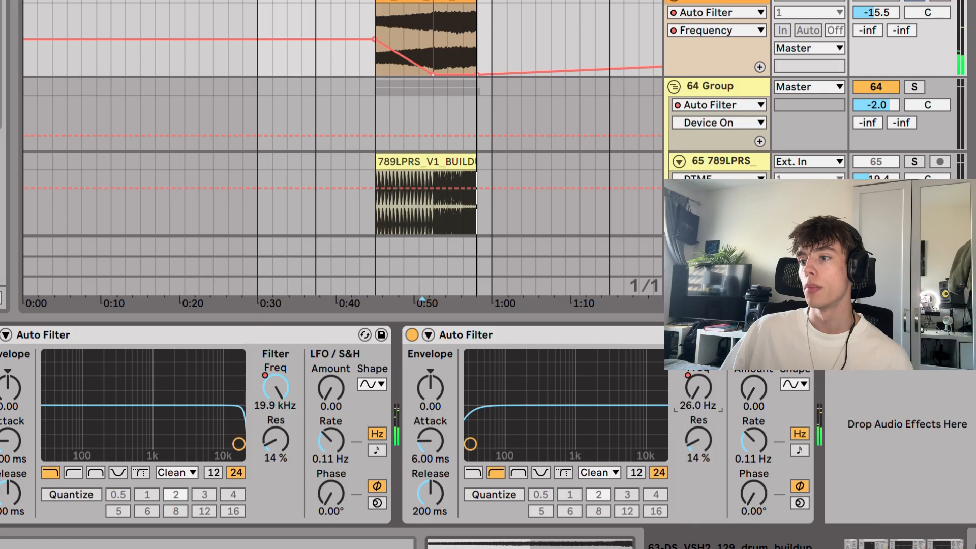
click(373, 63)
key(space)
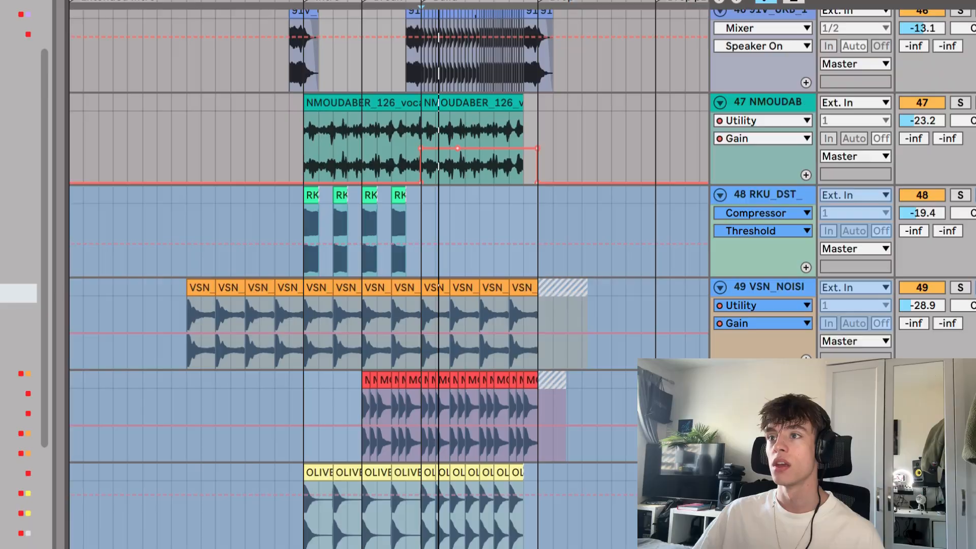
Solo track 46, the 91V_UKB vocal, and play its chopped phrases leading into the Build.
scroll(426, 336, up, 5)
scroll(425, 336, up, 4)
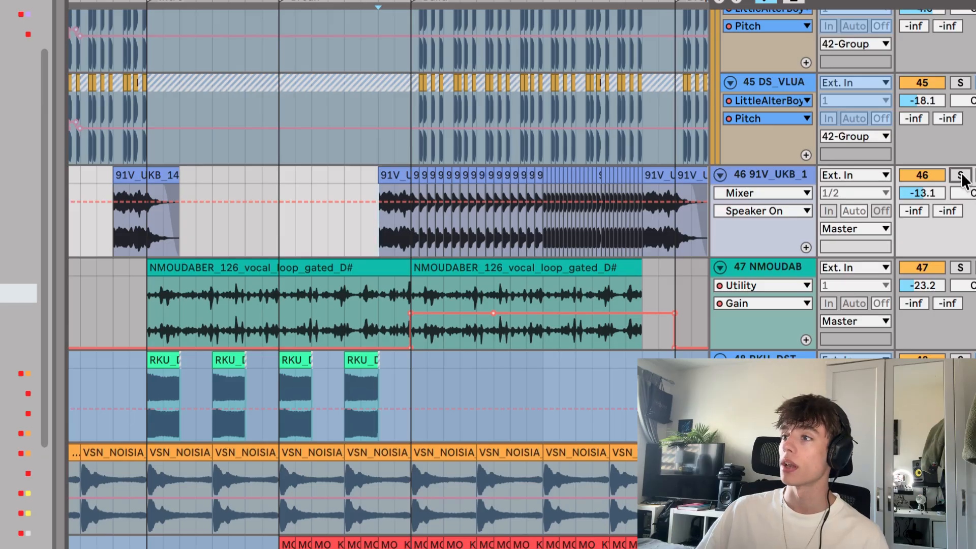
click(960, 176)
key(space)
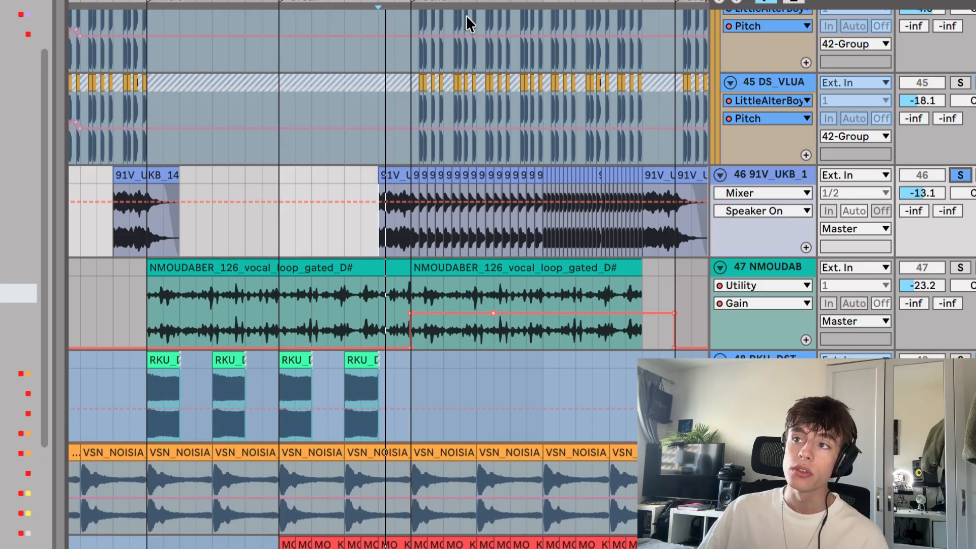
scroll(447, 304, up, 5)
scroll(447, 305, down, 5)
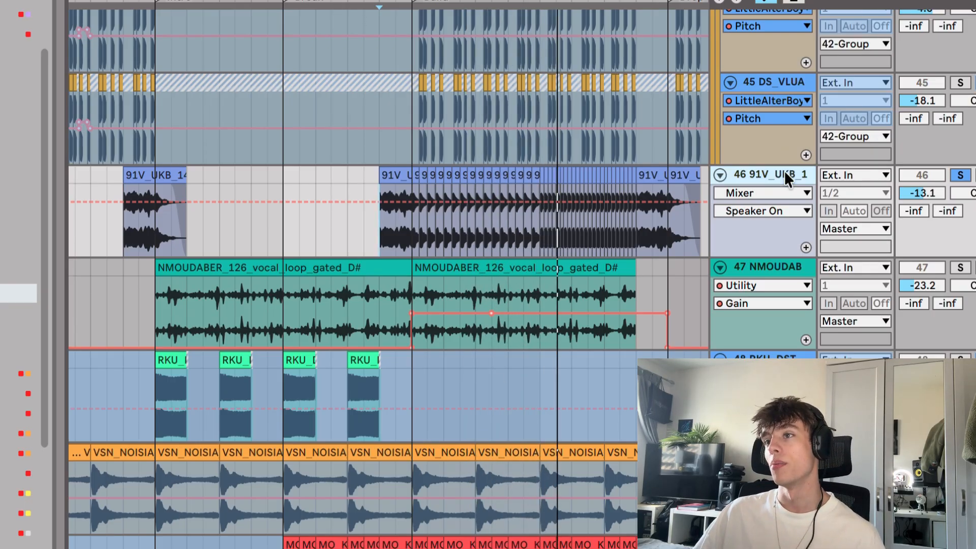
Open the long vocal phrase clip just before the Drop on track 46, inspect it and hide its detail view.
scroll(703, 30, up, 5)
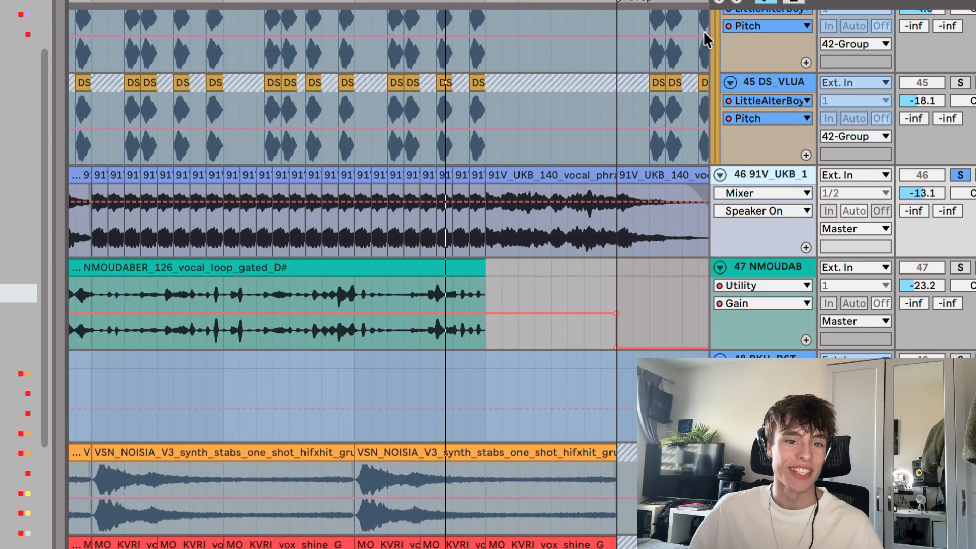
double_click(571, 176)
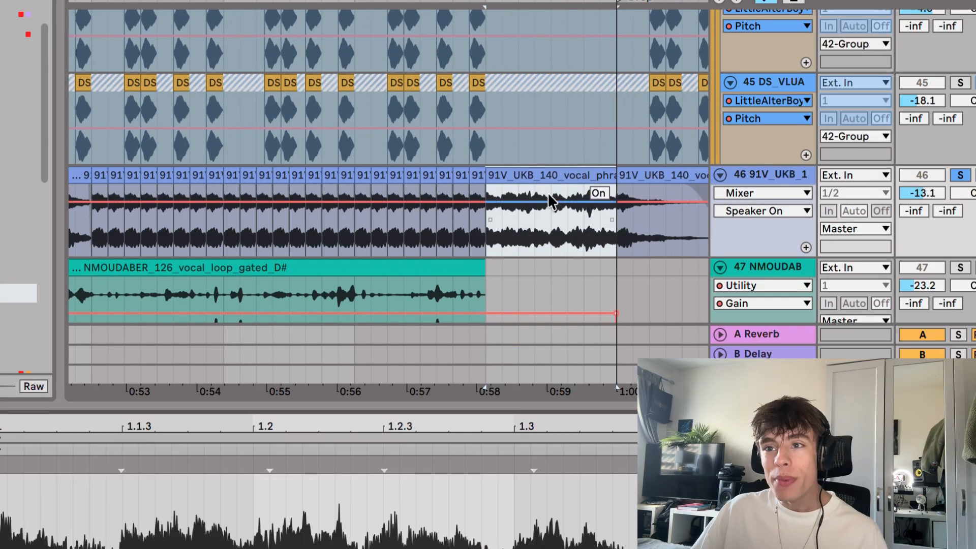
key(super+alt+l)
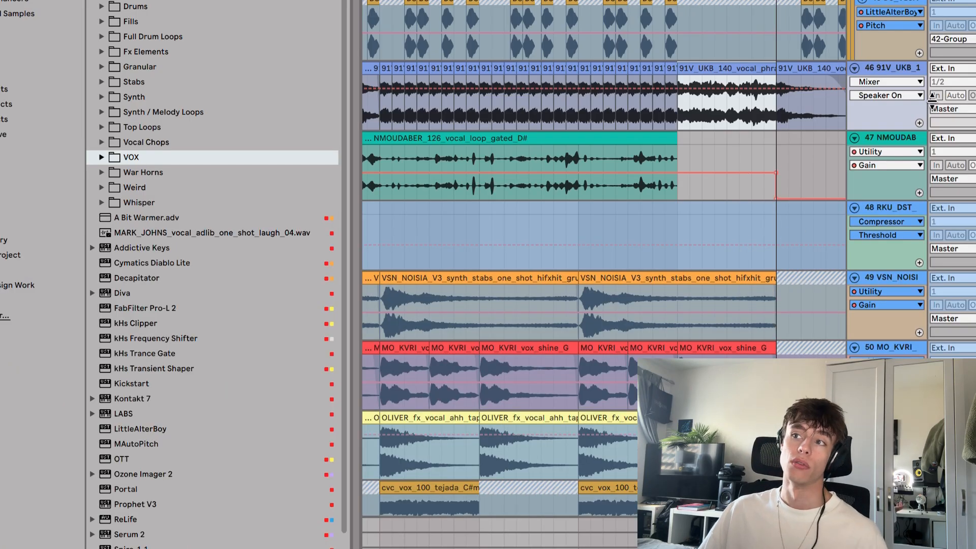
drag(703, 6, 703, 0)
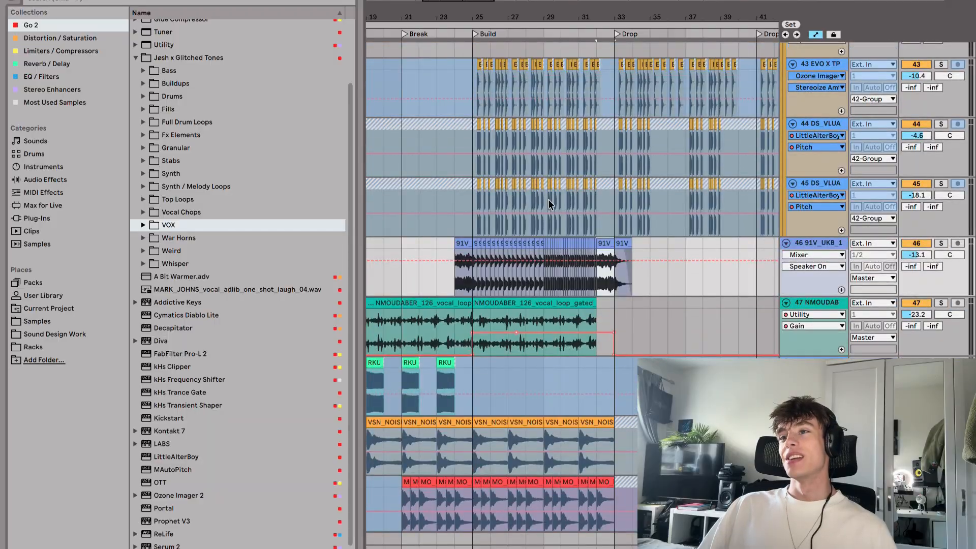
scroll(549, 202, up, 5)
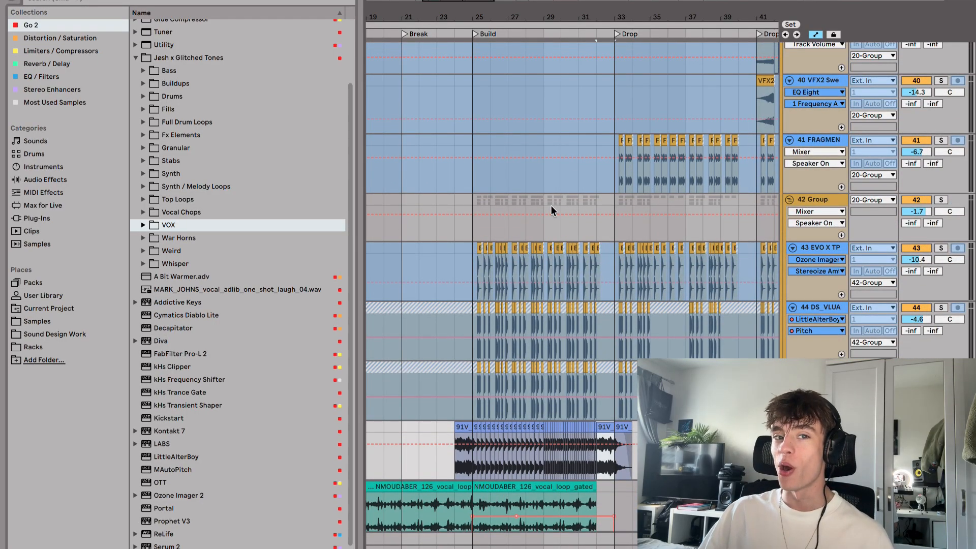
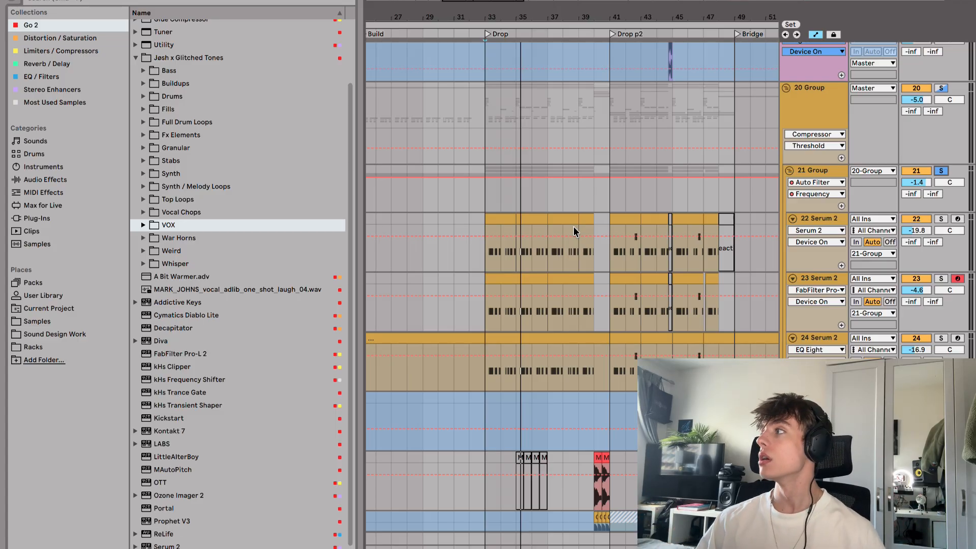
Review the Drop's layers down to the 42 Group and solo track 45 at bar 33.
scroll(574, 227, down, 6)
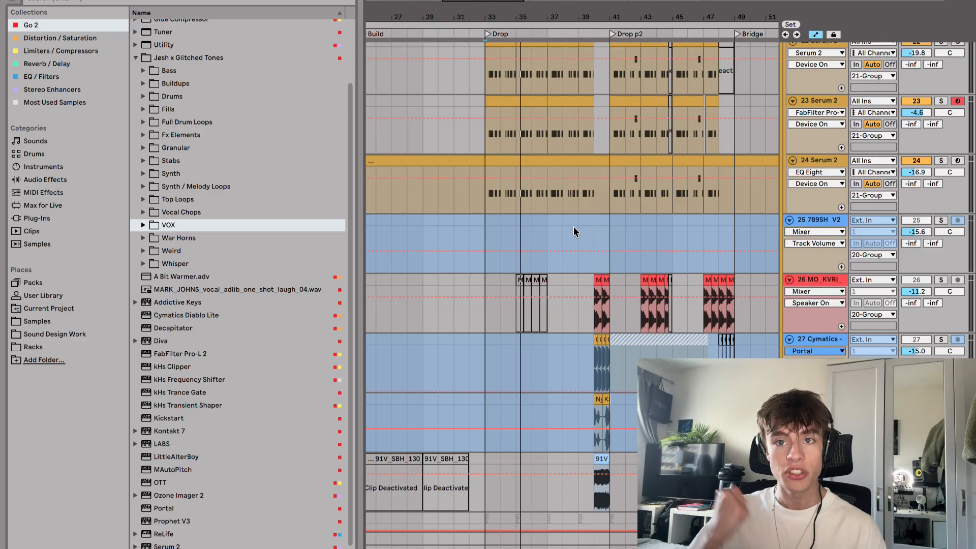
scroll(574, 227, down, 13)
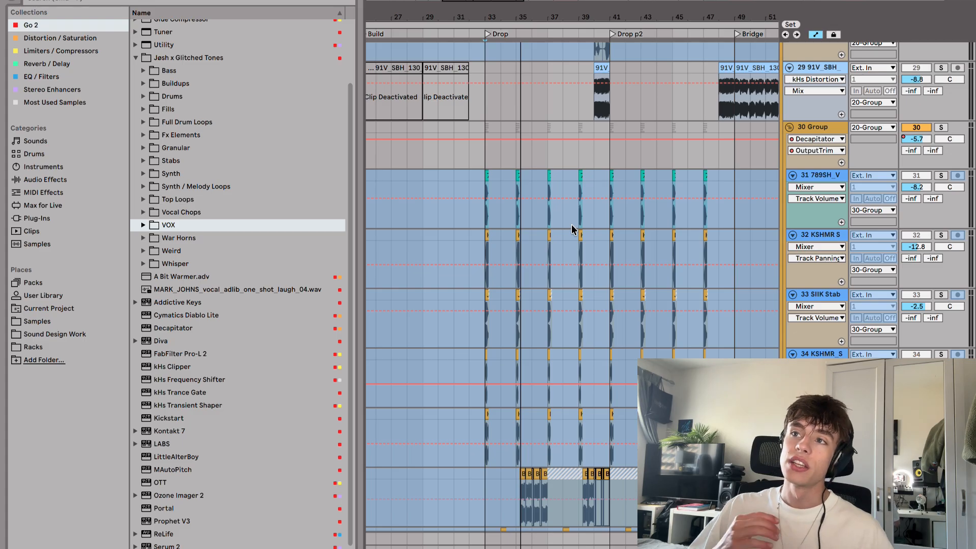
scroll(573, 229, down, 20)
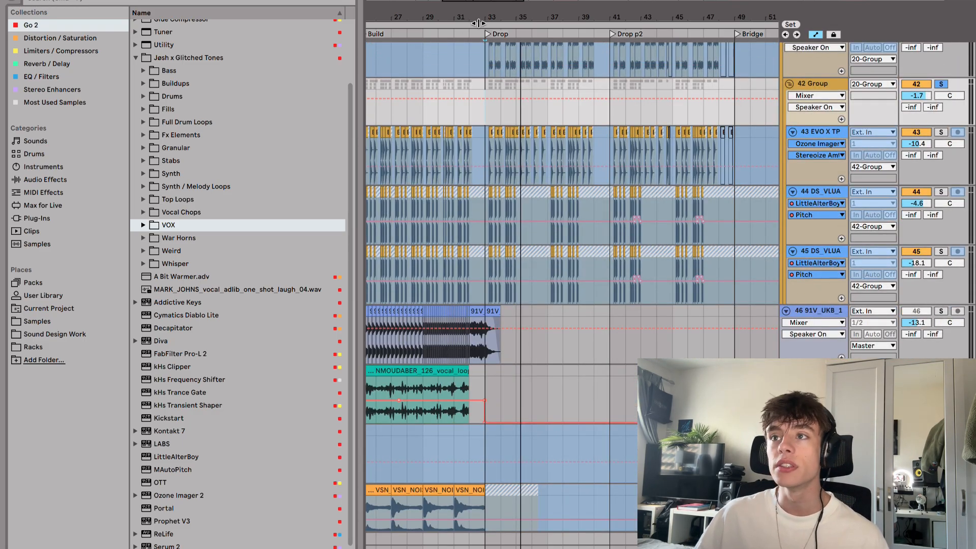
drag(491, 13, 491, 87)
scroll(609, 150, up, 2)
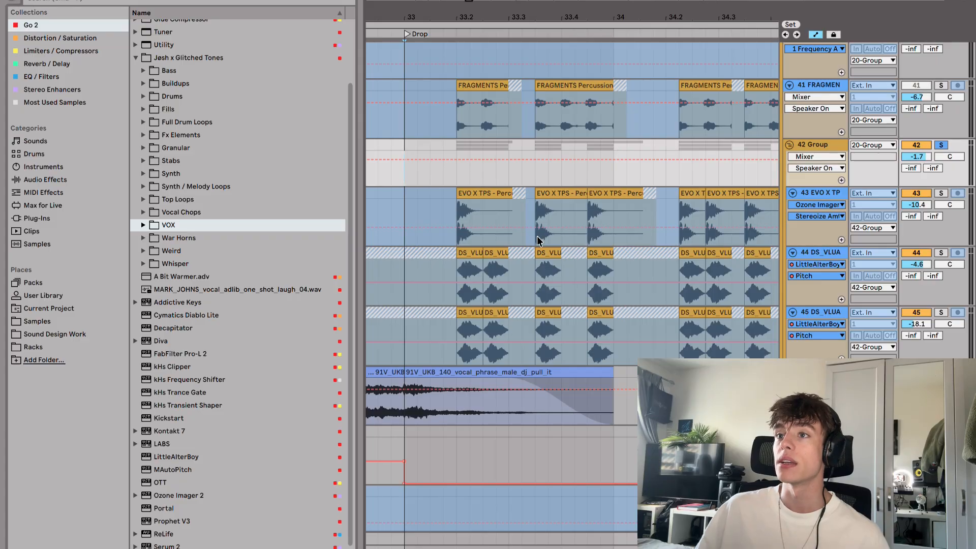
click(940, 312)
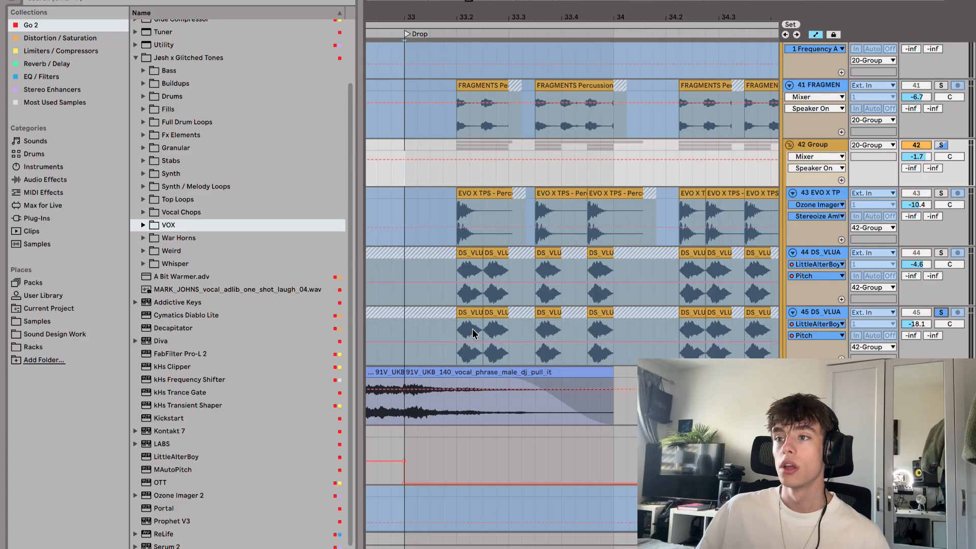
Unfreeze track 45 and show its device chain.
right_click(841, 310)
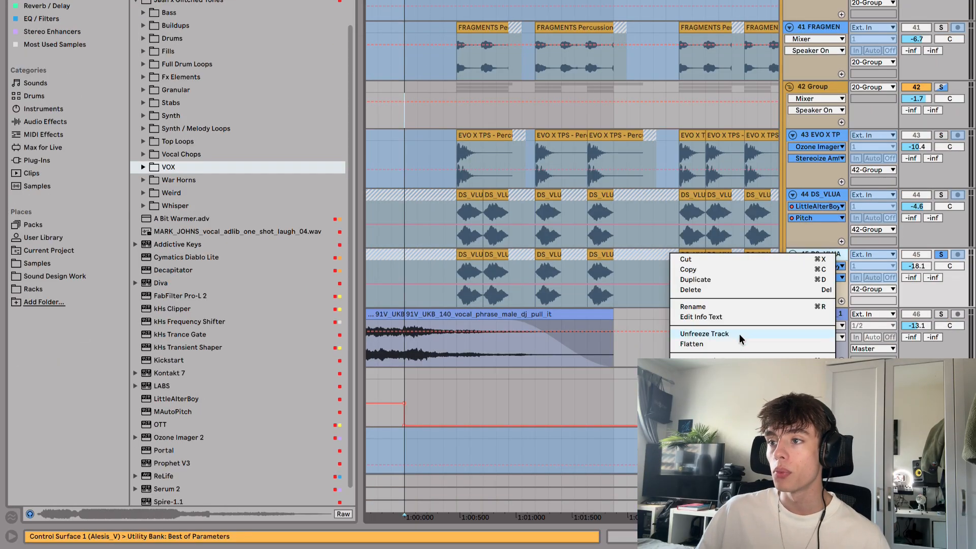
click(739, 388)
double_click(816, 253)
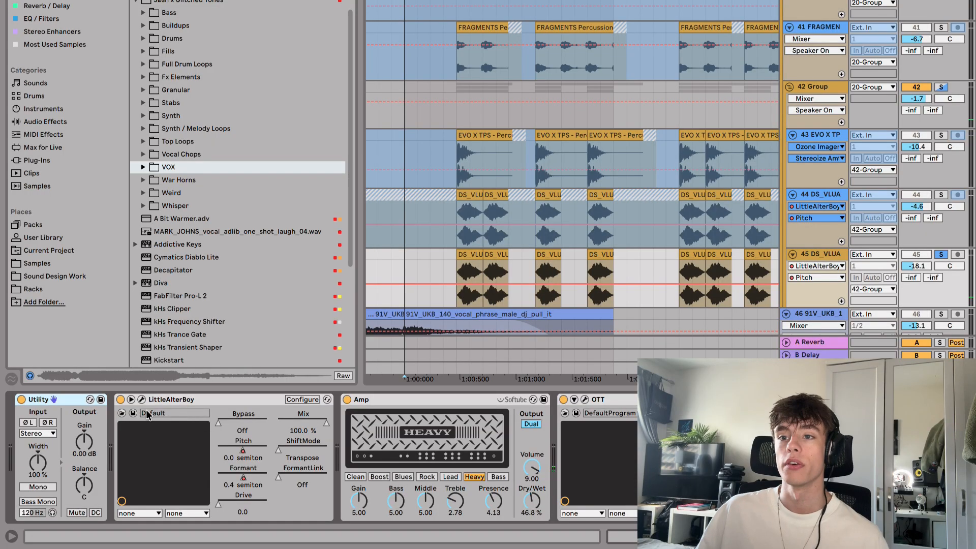
Show LittleAlterBoy's Pitch and Formant automation on track 45, then examine its Amp, OTT and EQ Eight devices.
right_click(242, 452)
click(258, 456)
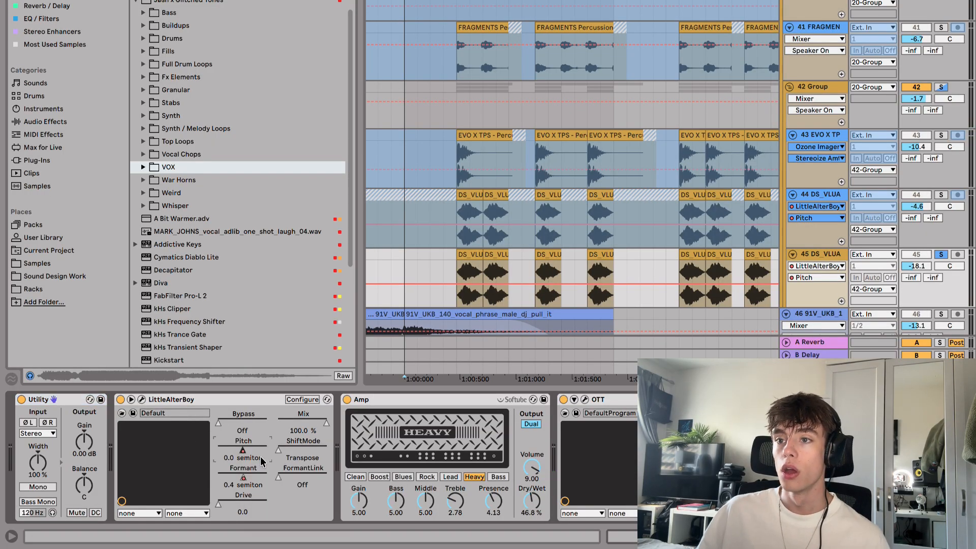
right_click(242, 479)
click(308, 407)
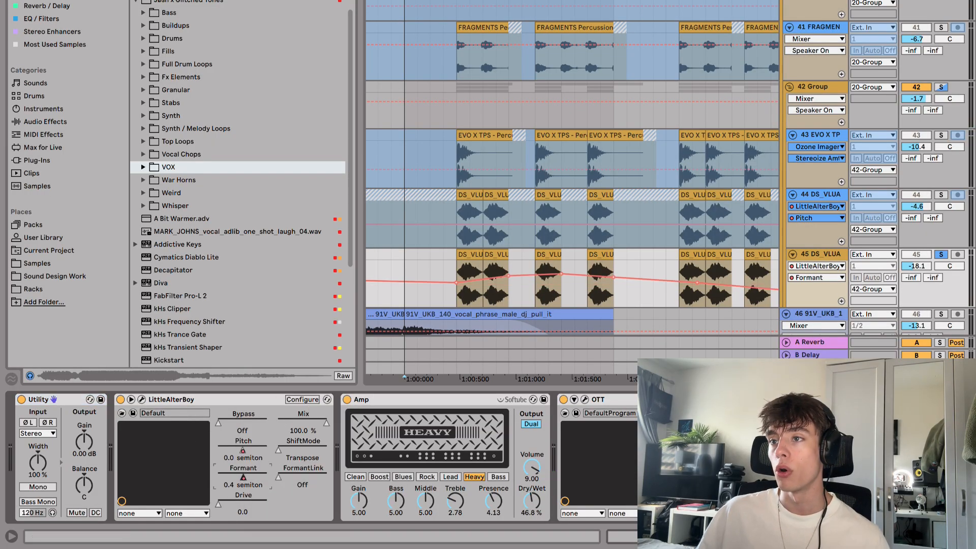
scroll(572, 188, down, 5)
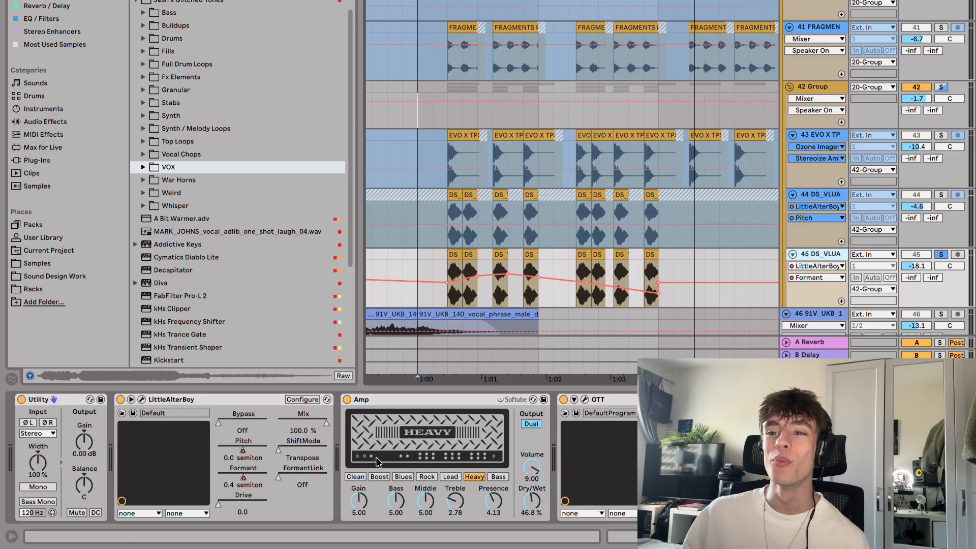
scroll(320, 457, right, 4)
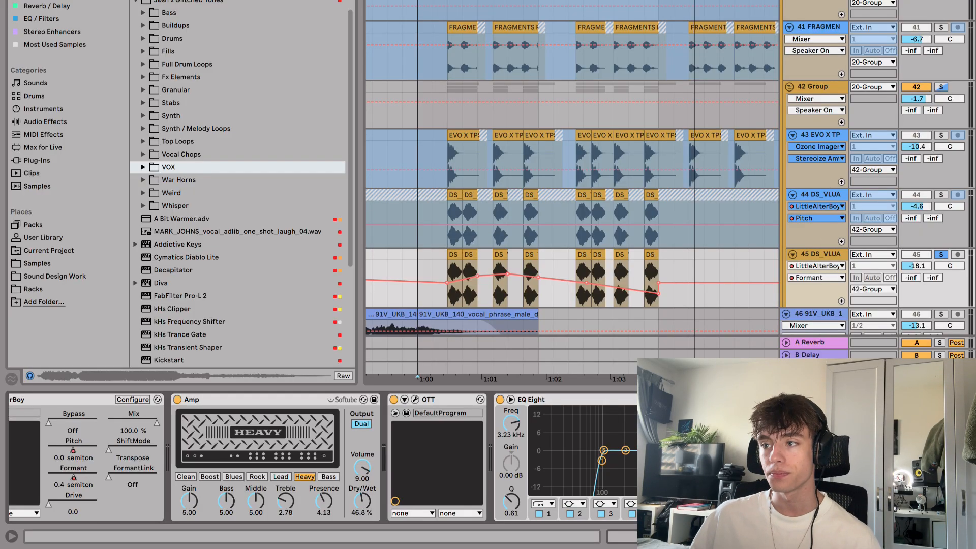
Play the soloed vocal track 45, inspect its first clip's sample settings and return to the track's device chain.
scroll(490, 458, left, 5)
key(space)
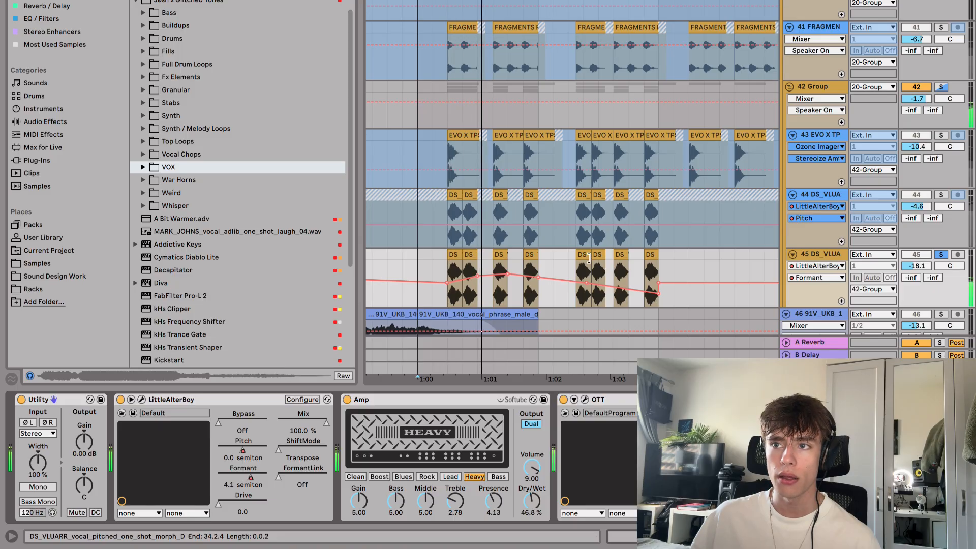
double_click(452, 253)
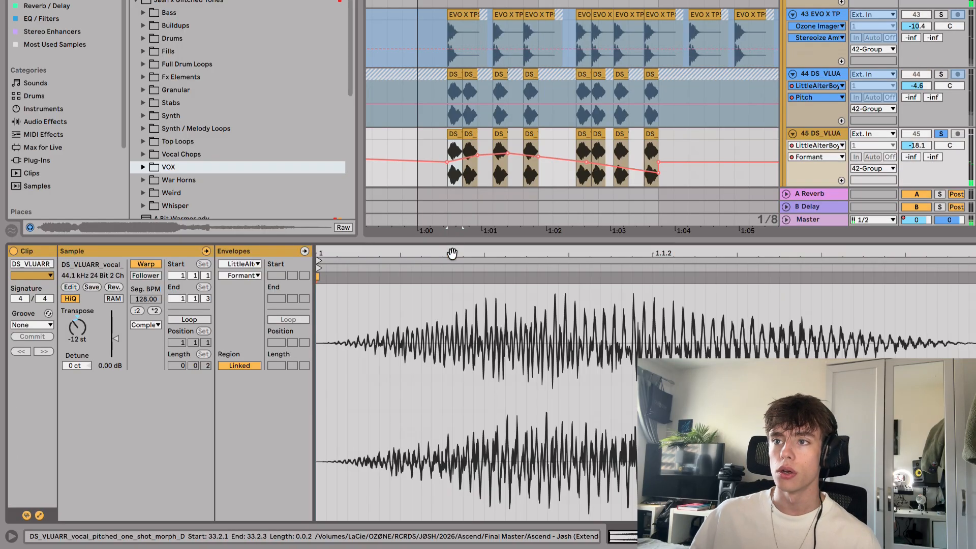
key(super+alt+l)
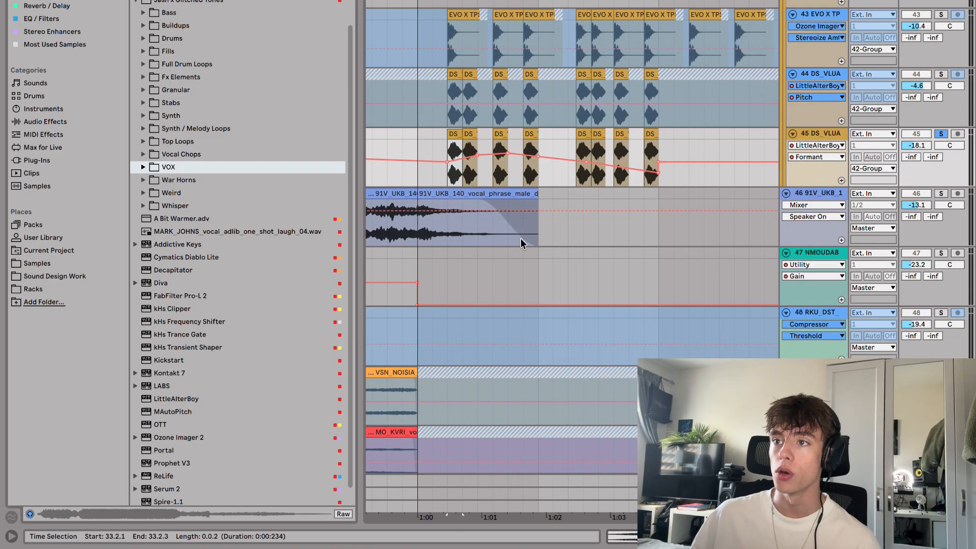
double_click(832, 133)
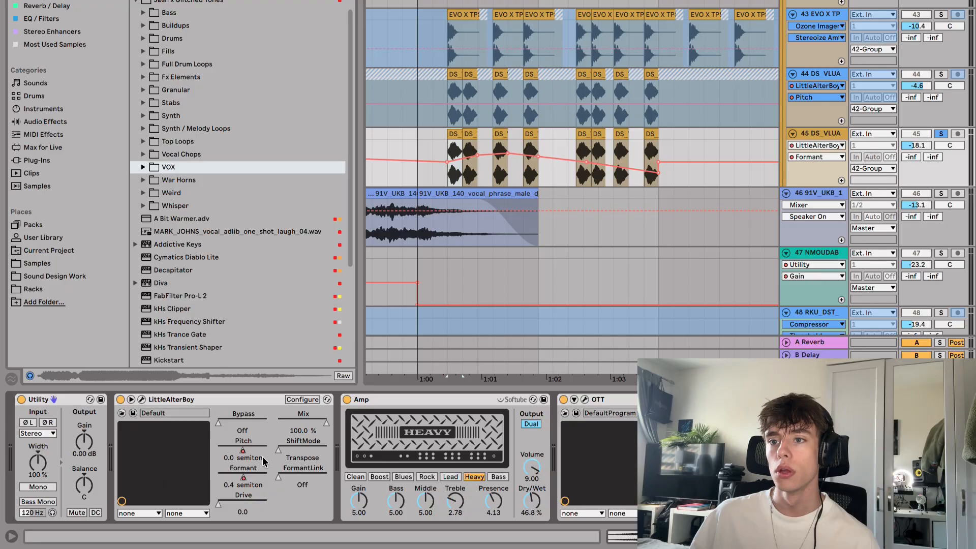
Compare track 45 with and without its Amp effect during playback, leaving the Amp enabled.
key(space)
click(347, 400)
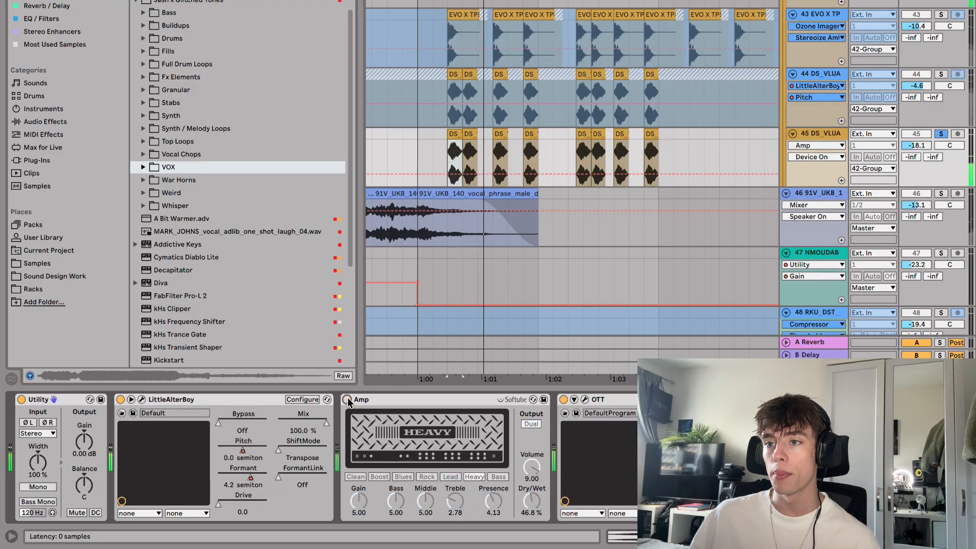
click(347, 400)
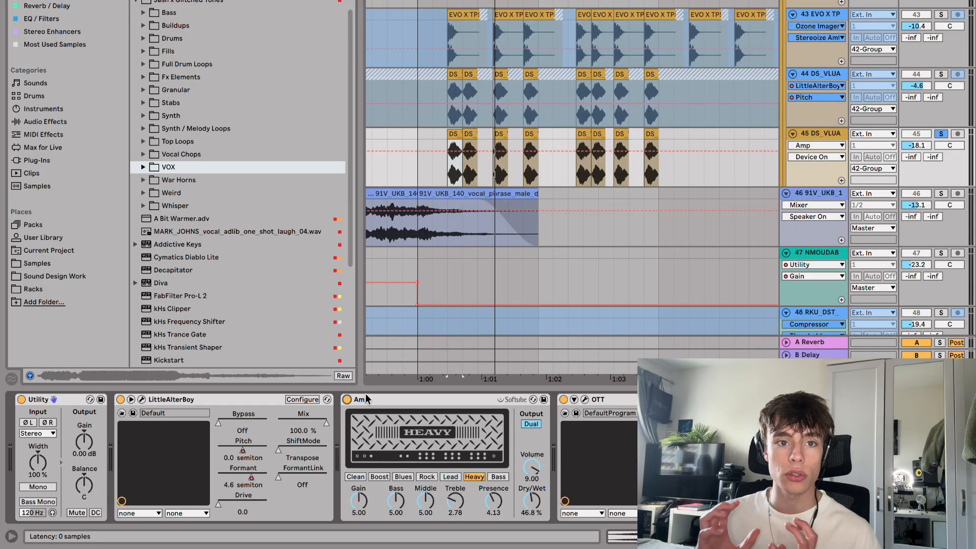
Examine the stereo width settings in track 45's Ozone Imager 2 and close its window.
scroll(322, 457, right, 3)
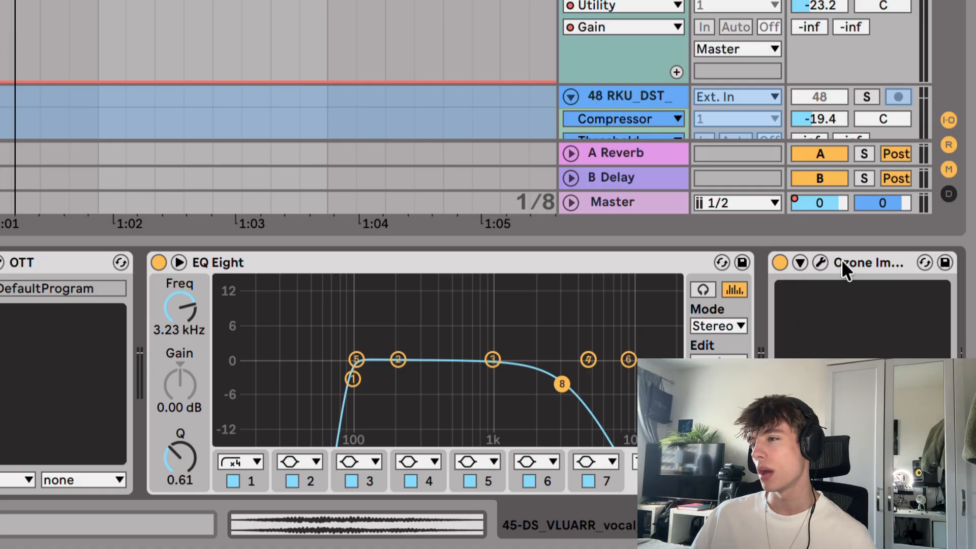
click(820, 263)
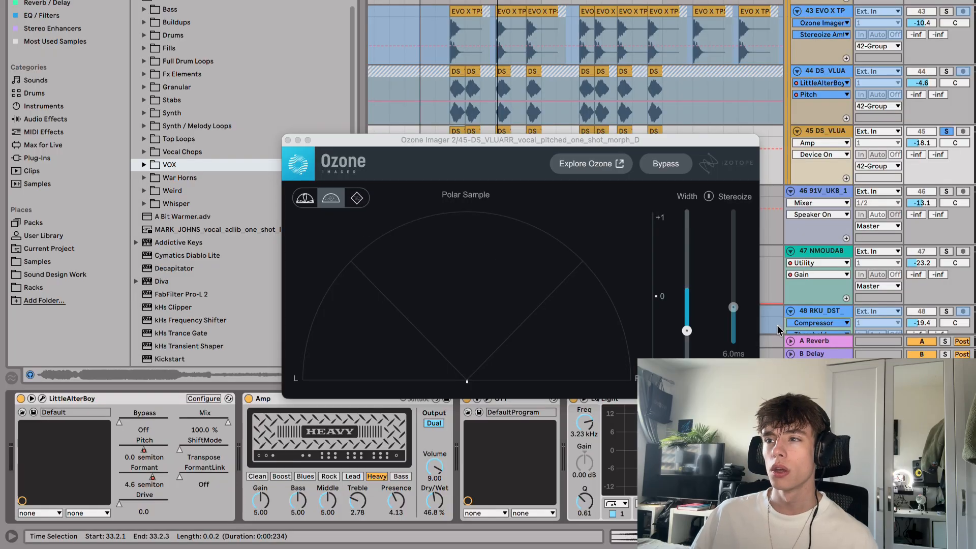
click(288, 140)
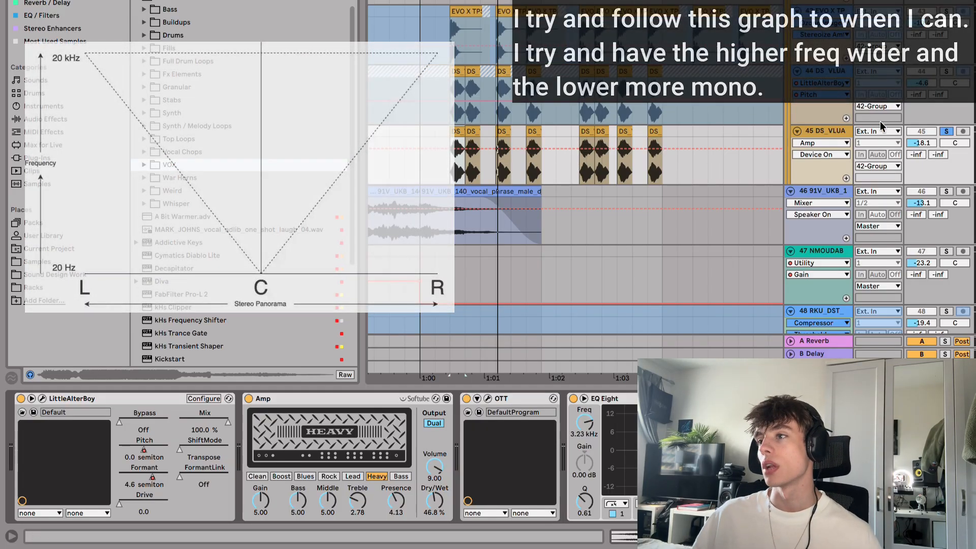
Examine the effect chain on vocal track 44 and the LittleAlterBoy Formant control on track 45.
click(828, 72)
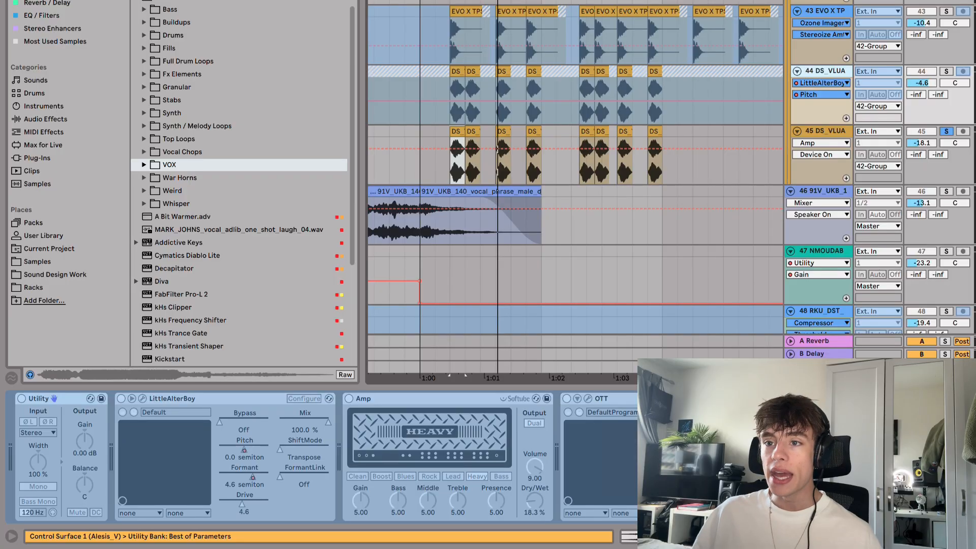
scroll(321, 458, right, 2)
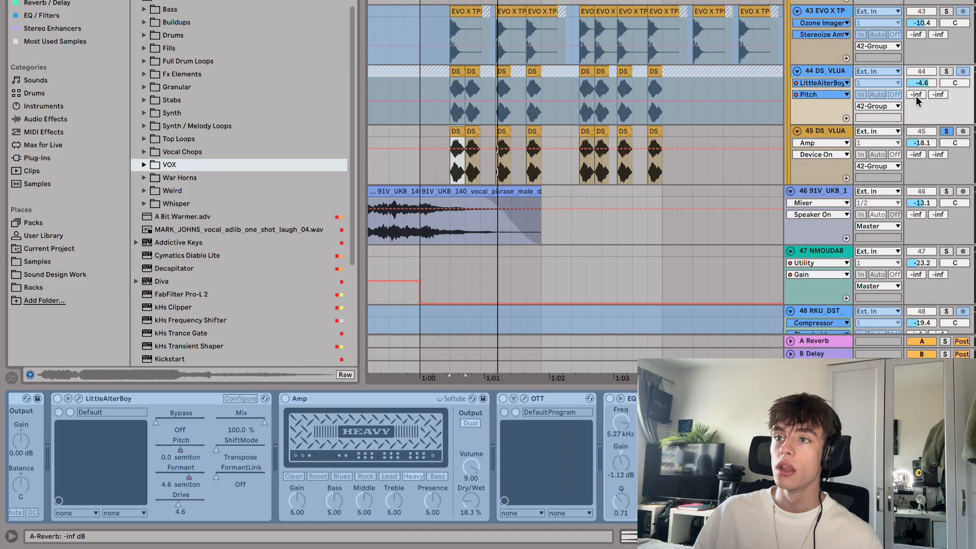
click(824, 133)
right_click(247, 480)
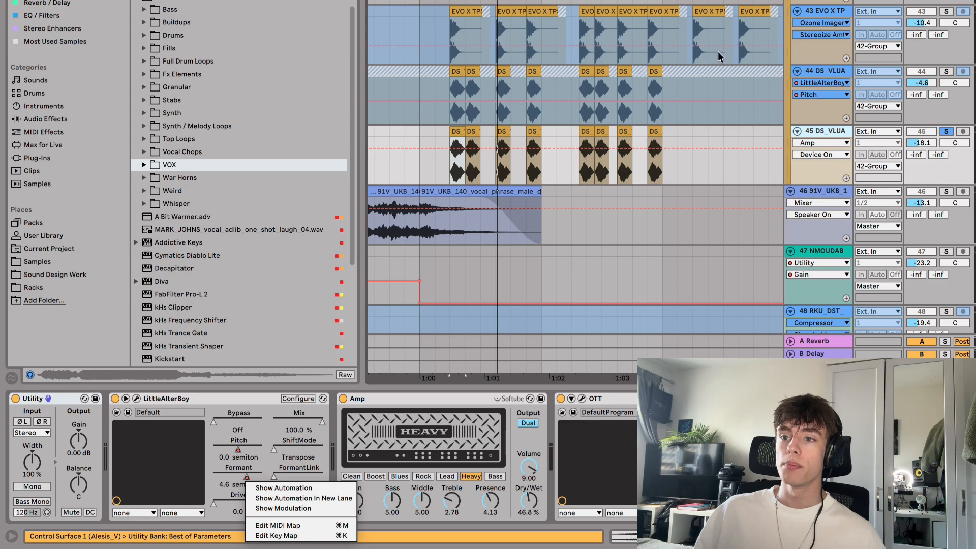
click(695, 128)
Solo the EVO X TPS percussion track 43 and listen to it around 1:00 while viewing its effects.
scroll(612, 152, down, 10)
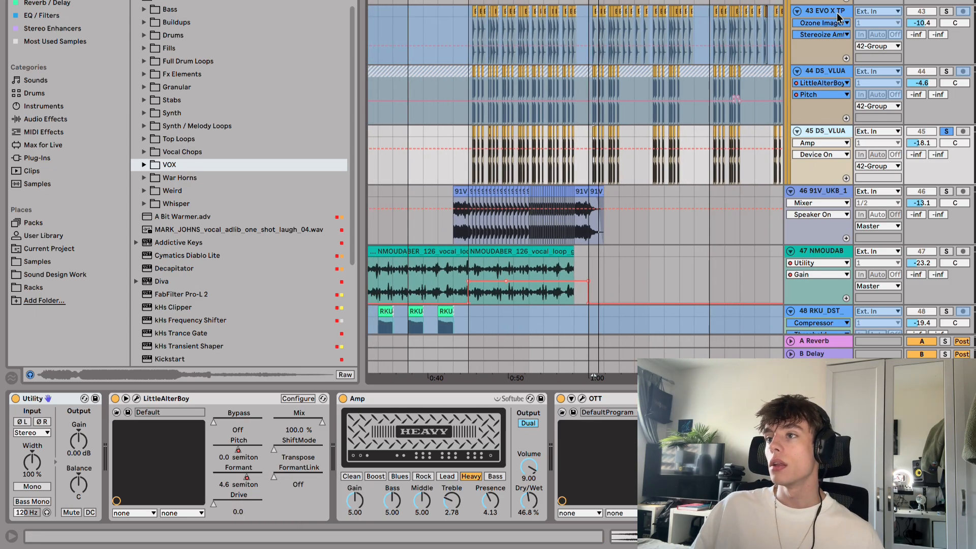
click(838, 15)
scroll(574, 24, up, 15)
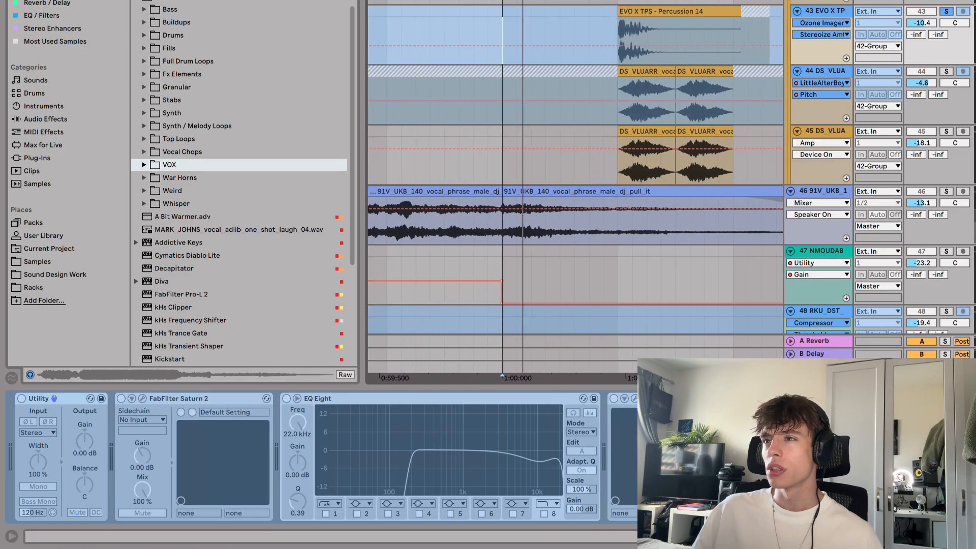
scroll(579, 152, down, 8)
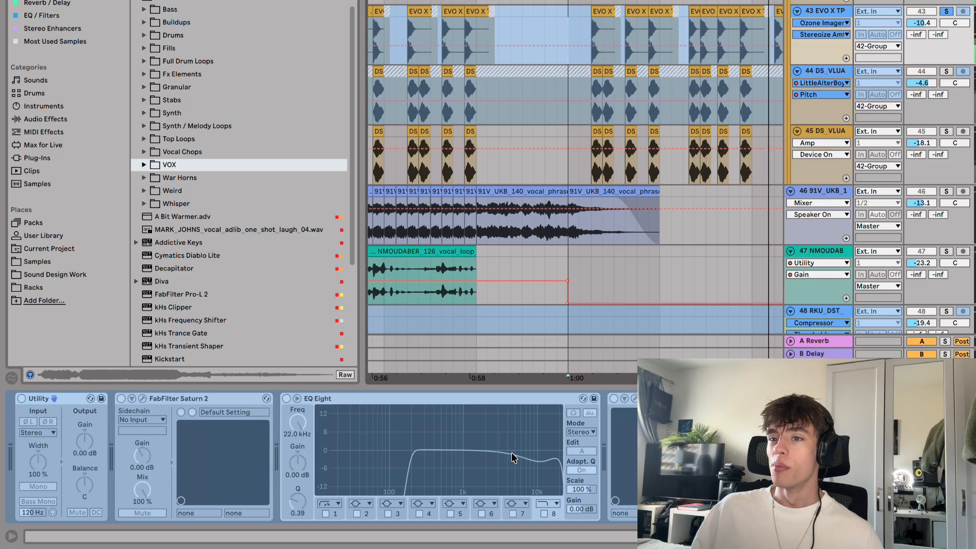
Solo the 42 Group and show the Mix automation of its ValhallaVintageVerb.
scroll(790, 187, up, 3)
click(947, 33)
click(827, 33)
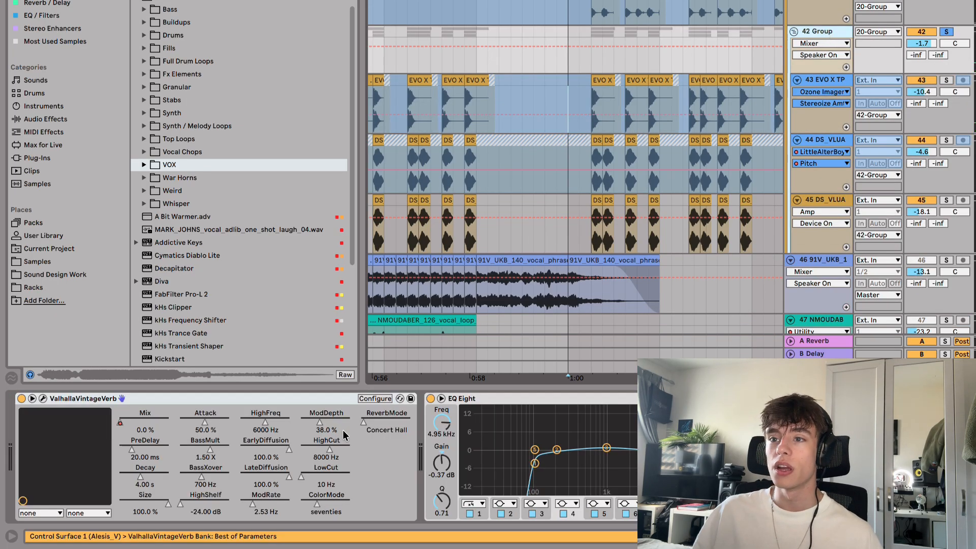
right_click(126, 423)
key(Escape)
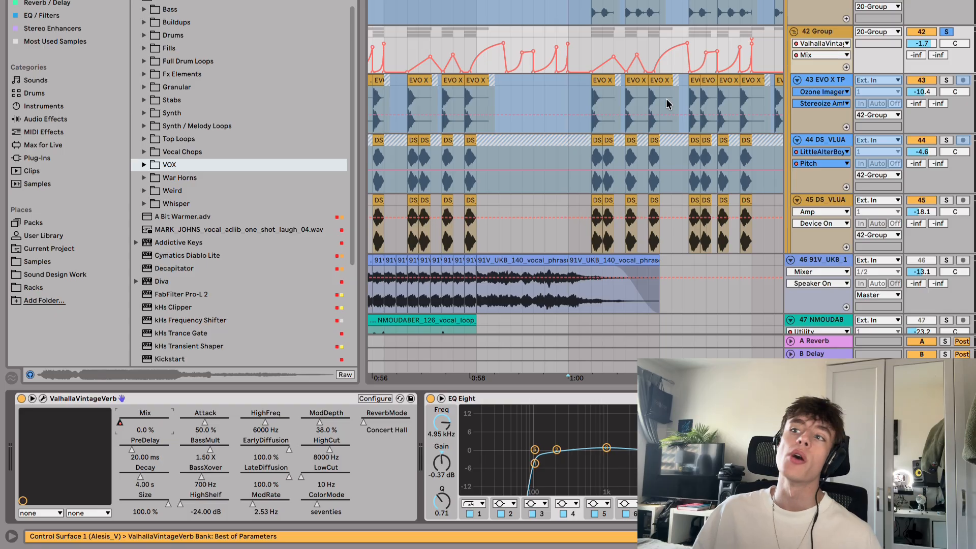
Audition the 42 Group with its reverb automation from bar 33 and stop playback.
scroll(600, 38, down, 5)
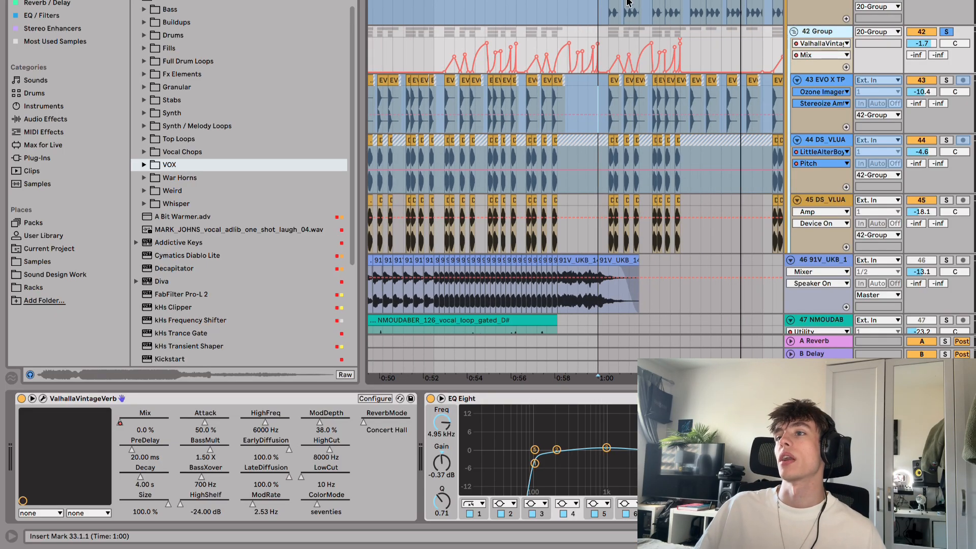
click(599, 34)
key(space)
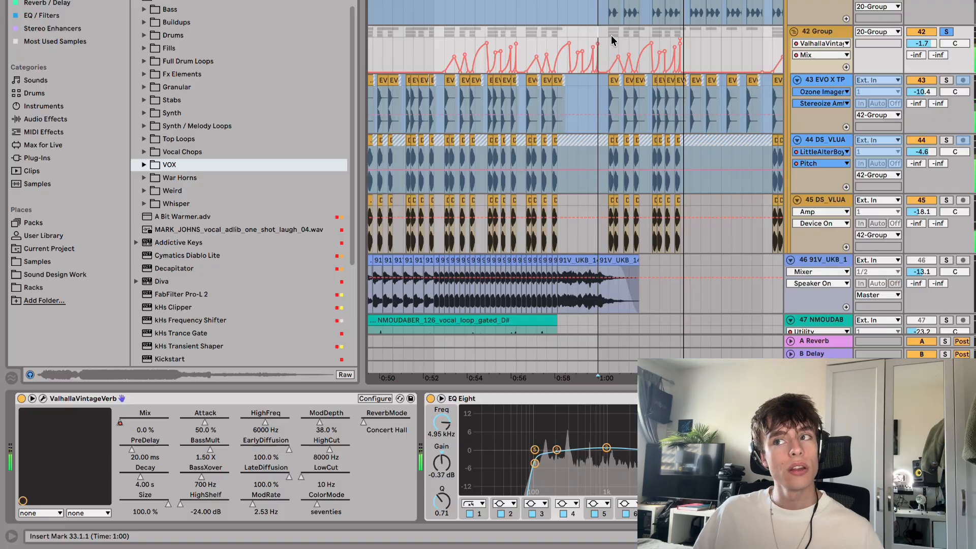
key(space)
Collapse ValhallaVintageVerb's parameter view, examine the settings in its plug-in window and close the window.
scroll(322, 458, right, 10)
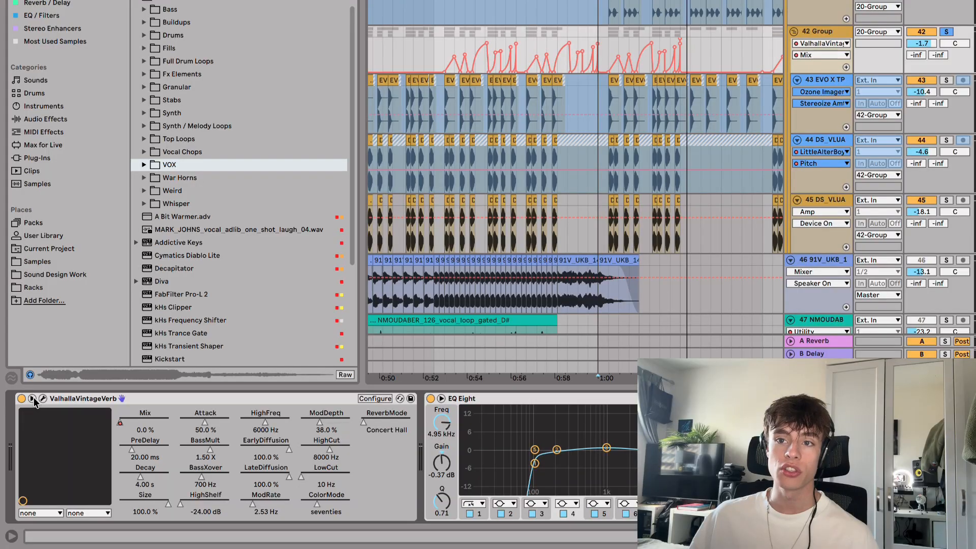
click(32, 399)
click(42, 400)
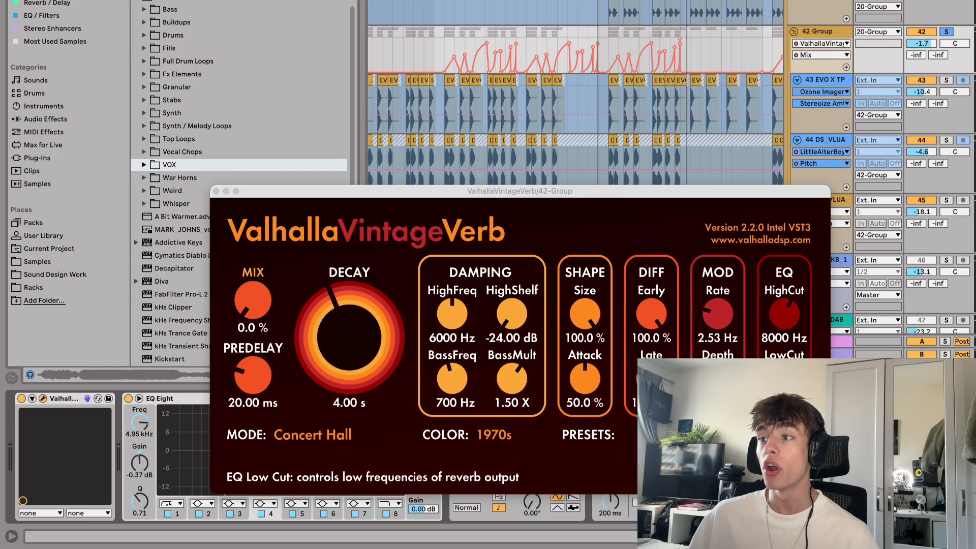
drag(606, 195, 683, 184)
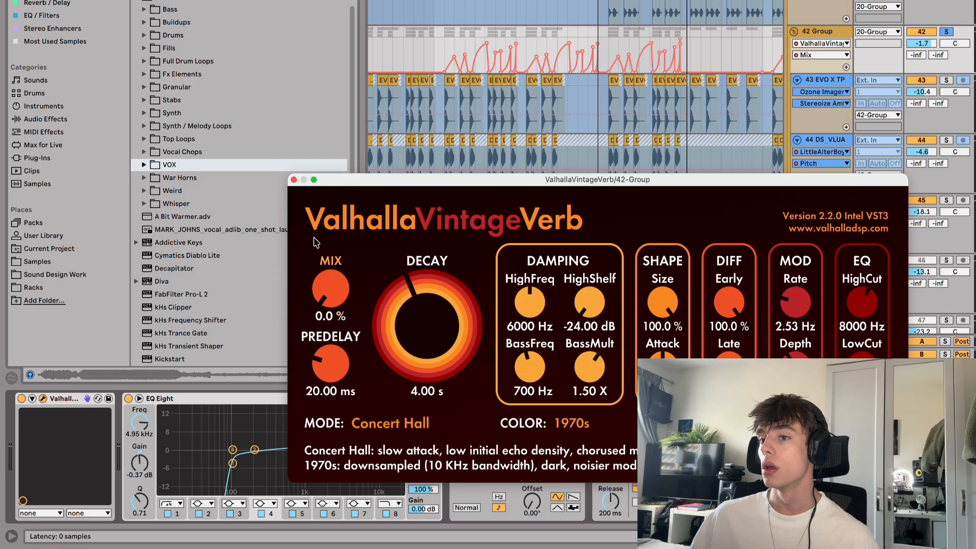
click(293, 180)
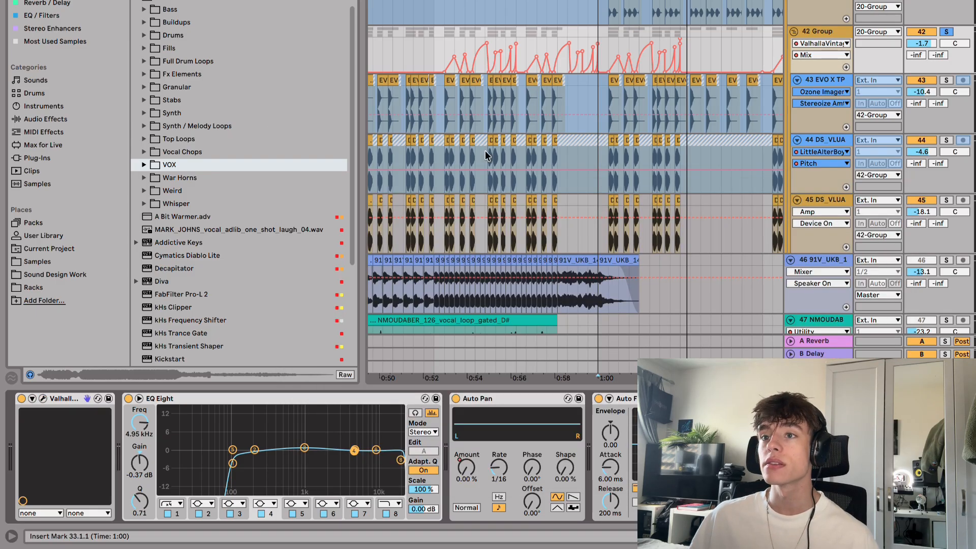
Set the playback start of the 42 Group to 33.2.1 and play its reverb-automated section.
scroll(596, 39, up, 5)
click(583, 25)
click(578, 35)
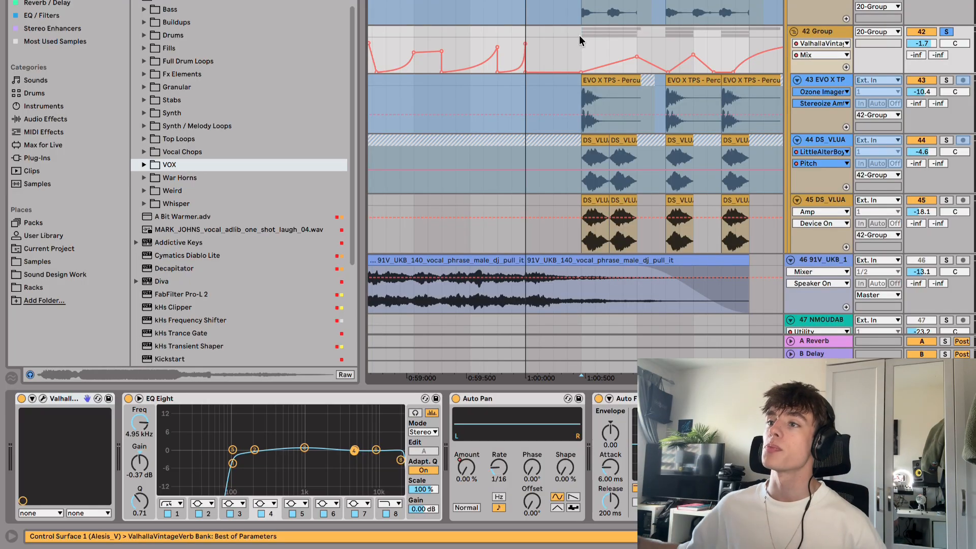
key(space)
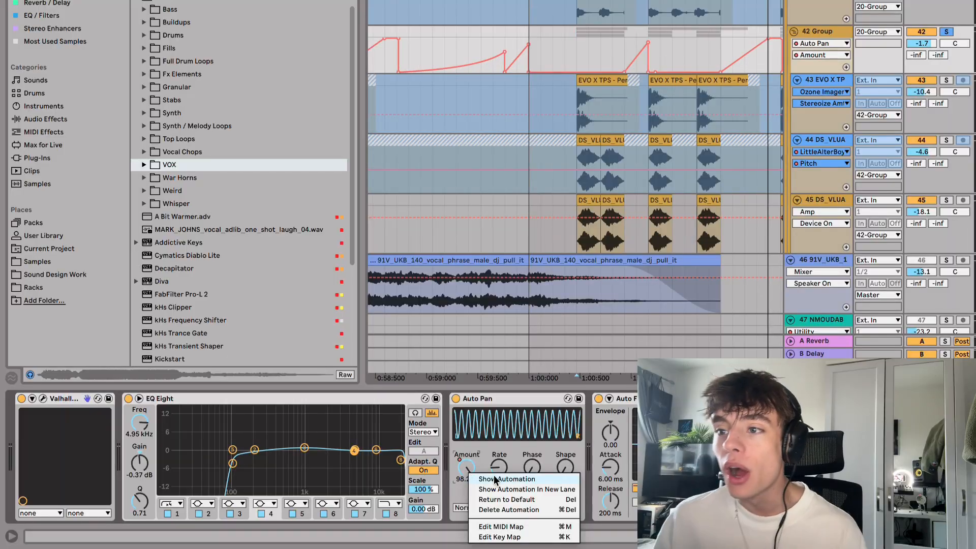
Show the Auto Pan Amount automation on the 42 Group and listen to the section from 33.2.1.
click(529, 394)
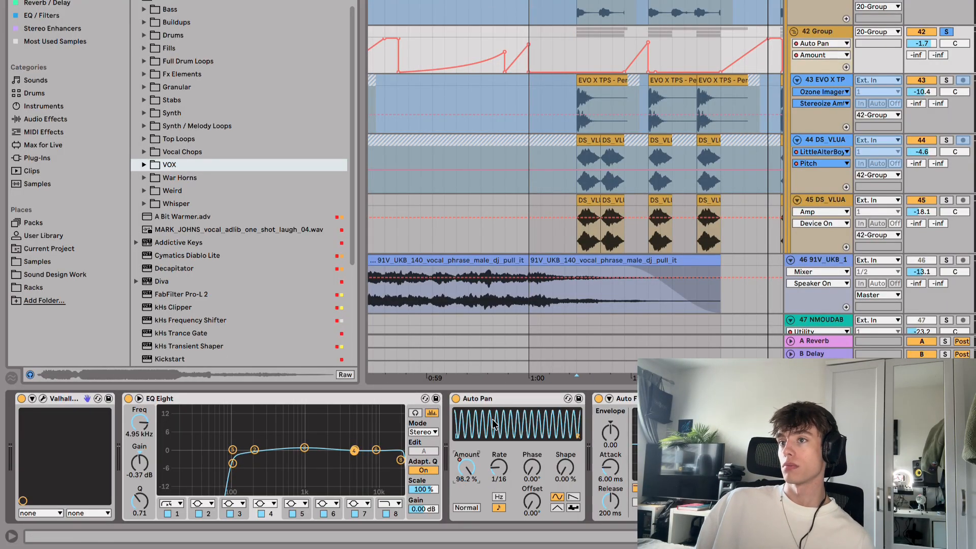
key(space)
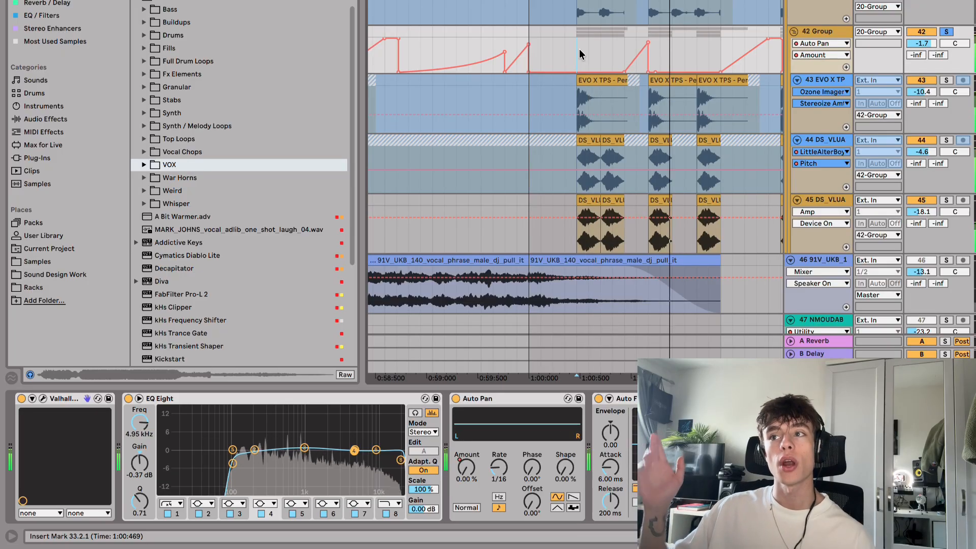
key(space)
scroll(655, 167, down, 5)
scroll(656, 167, right, 2)
scroll(655, 168, up, 2)
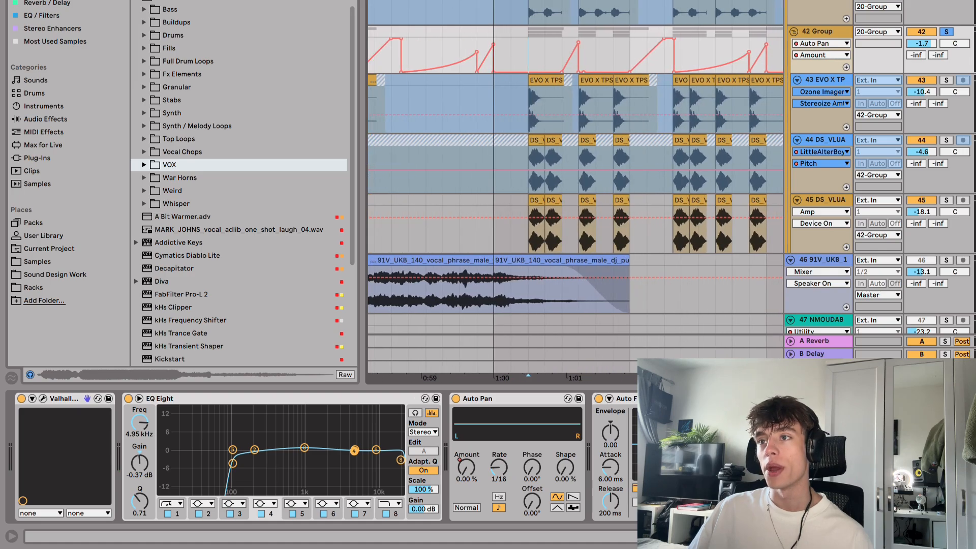
Solo the FRAGMENTS track 41 in place of the 42 Group and audition it from 33.2.1.
scroll(742, 79, up, 3)
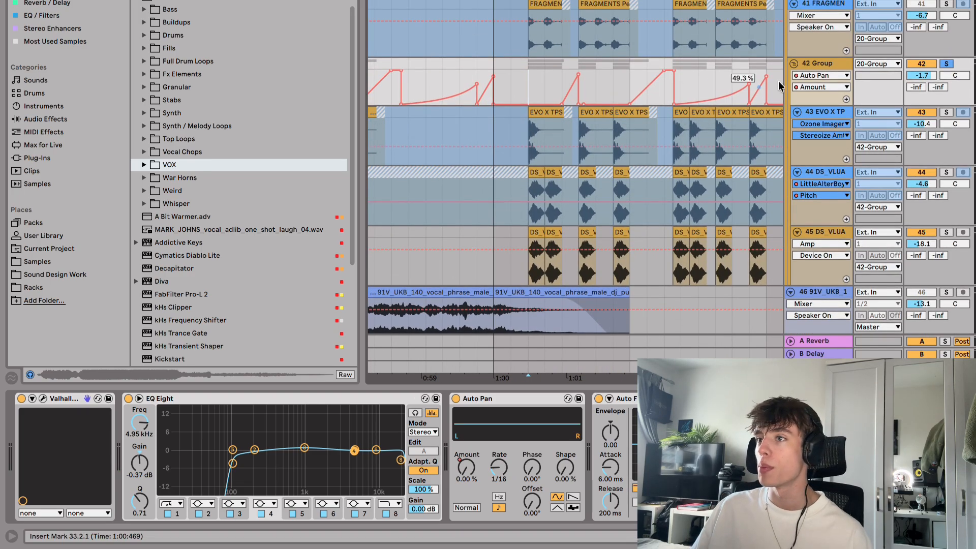
click(830, 68)
click(946, 68)
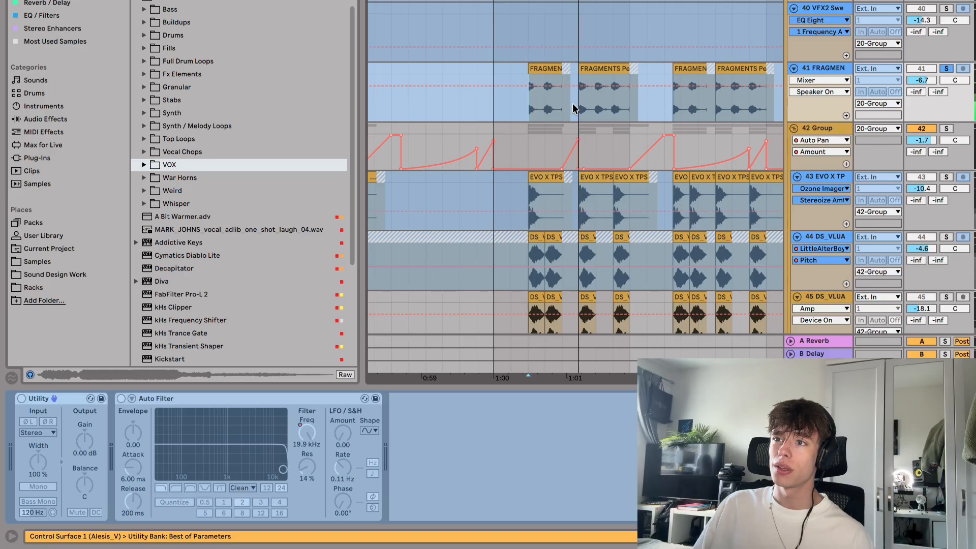
key(space)
Solo the 30 Group and examine its layered impact, synth shot and stab clips at 1:00.
mouse_move(606, 1)
mouse_down()
mouse_move(606, 38)
mouse_move(606, 5)
mouse_up()
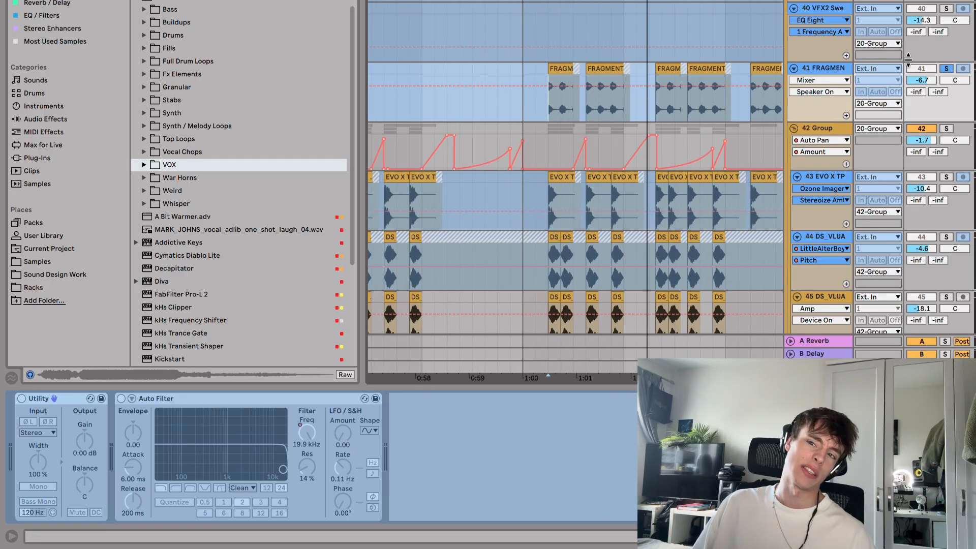
scroll(623, 74, up, 10)
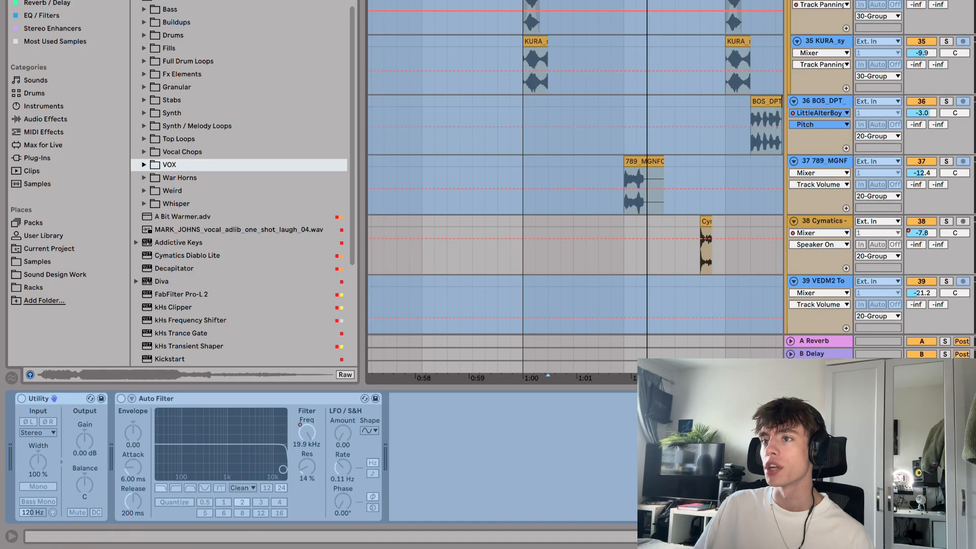
drag(623, 25, 623, 1)
scroll(606, 52, up, 10)
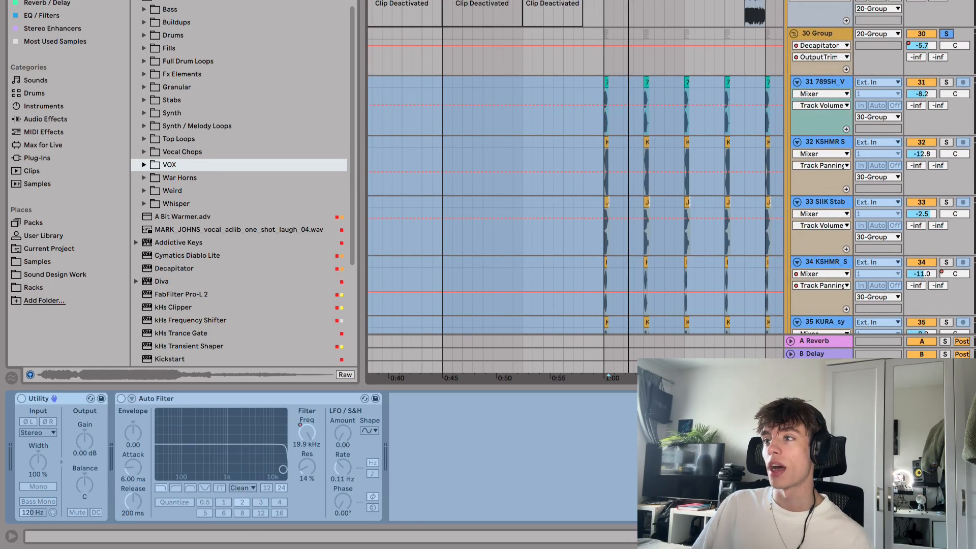
drag(628, 4, 581, 37)
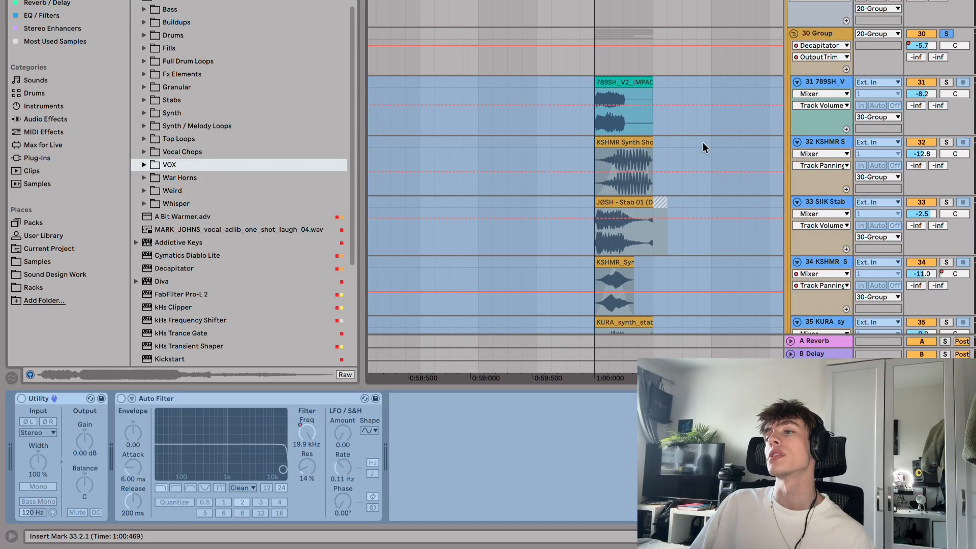
scroll(716, 131, down, 4)
scroll(716, 137, down, 3)
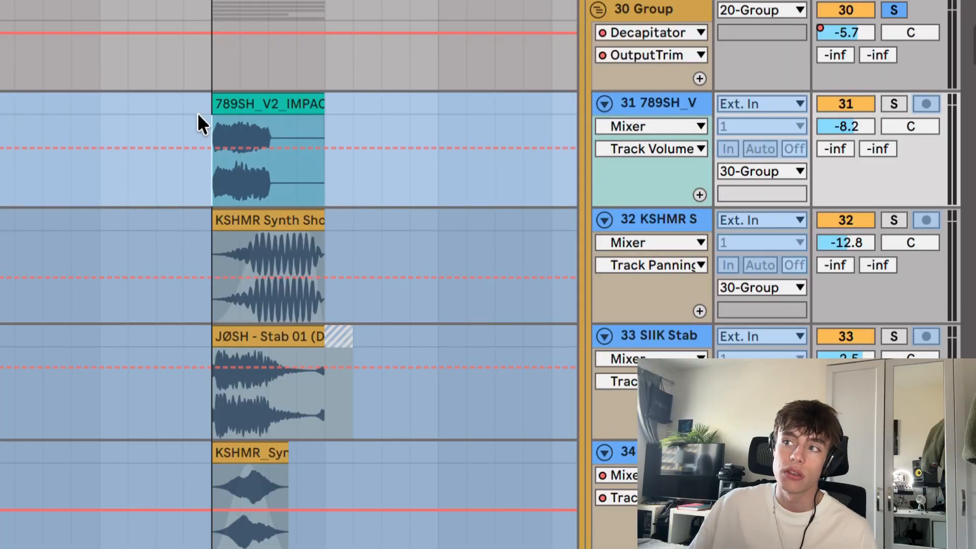
Solo and play the 789SH_V2_IMPACT_WOB clip on track 31, followed by KSHMR Synth Shot 34 on track 32.
click(895, 98)
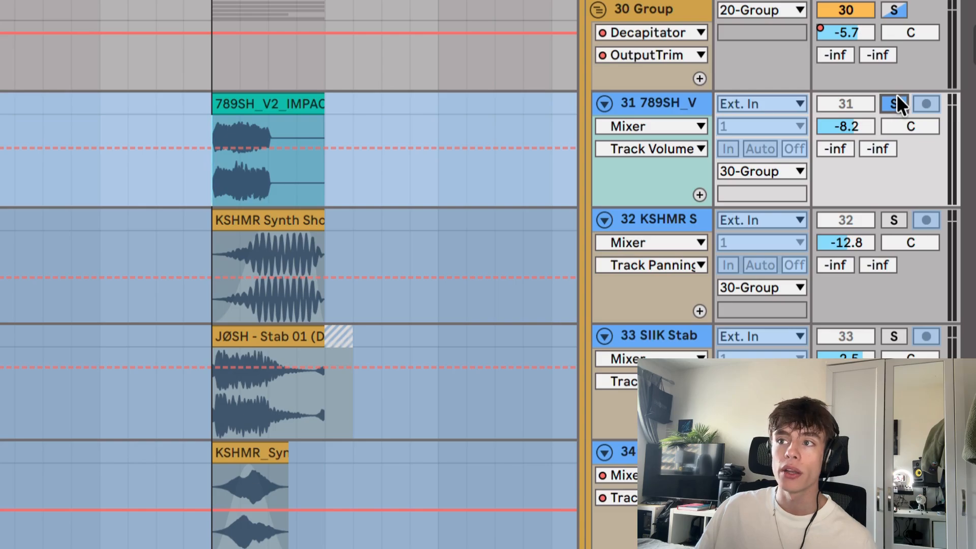
key(space)
click(894, 219)
drag(273, 1, 272, 50)
key(space)
key(space)
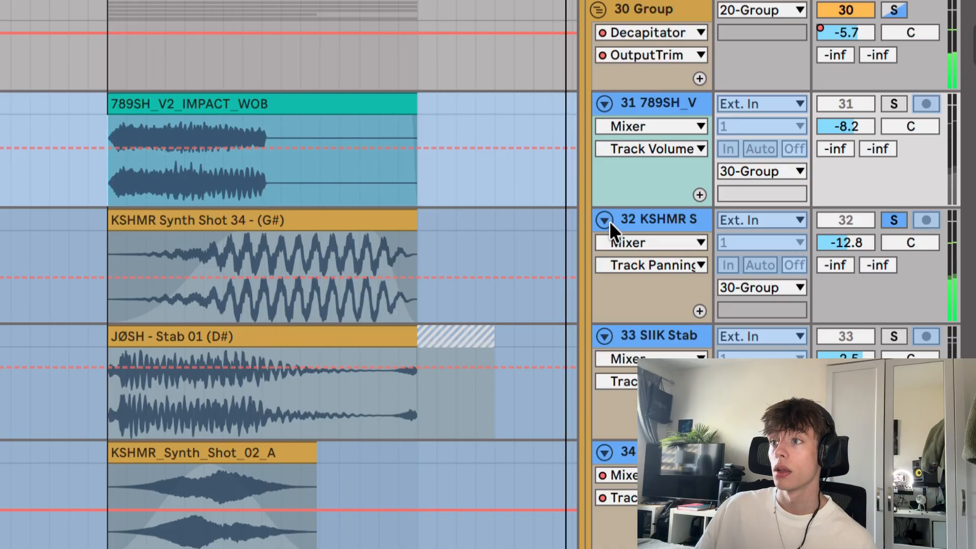
Solo track 33 and audition its JØSH - Stab 01 (D#) clip from 1:00.
click(648, 222)
click(893, 336)
click(664, 330)
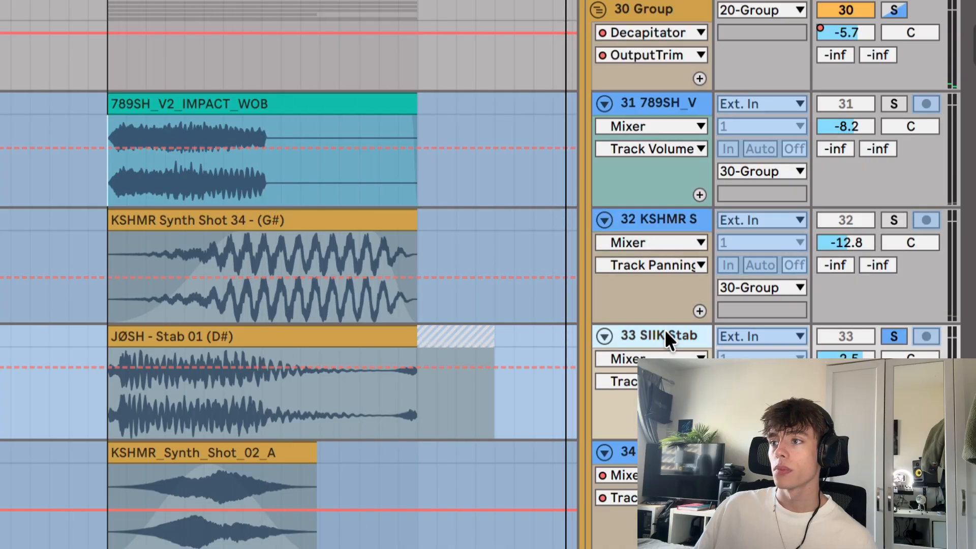
key(space)
key(space)
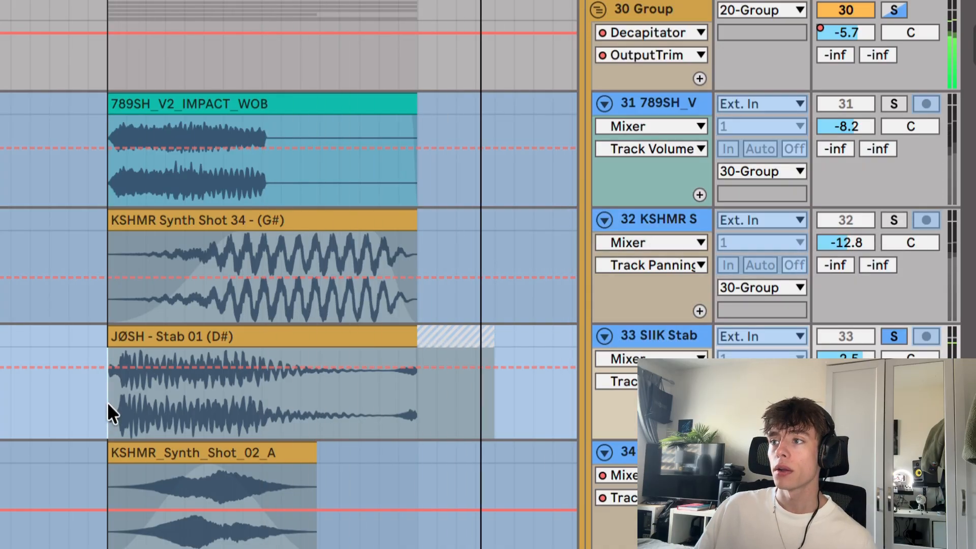
Audition the KSHMR_Synth_Shot_02_A clip on track 34, followed by the KURA_synth_stab_G# clip on track 35.
scroll(109, 401, down, 2)
click(109, 401)
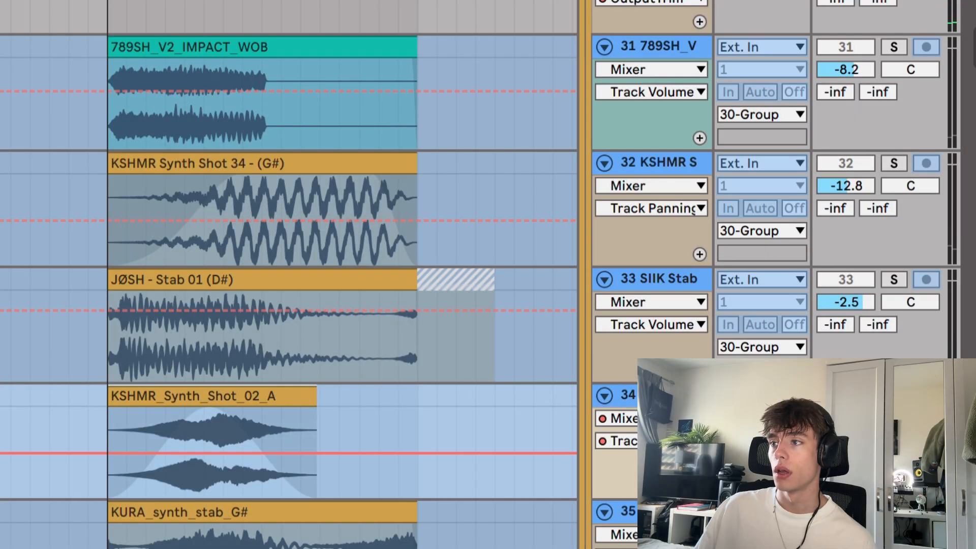
key(space)
key(space)
scroll(514, 362, down, 1)
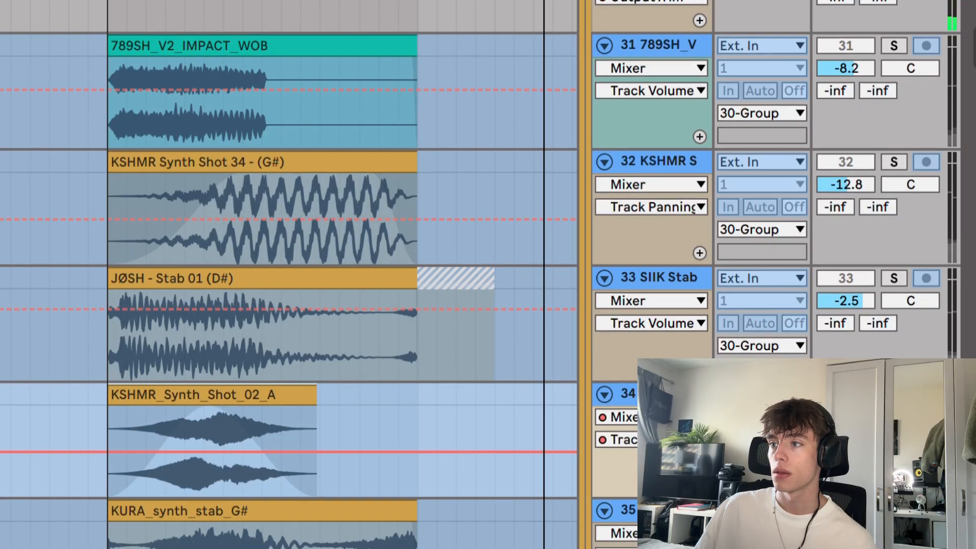
scroll(340, 444, down, 2)
key(space)
key(space)
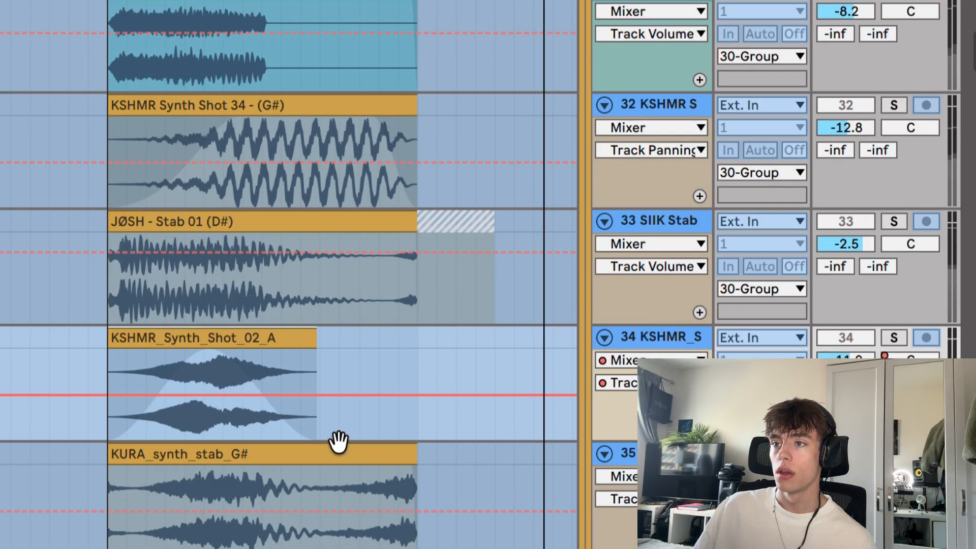
Check the device chains of the individual layers on tracks 31 to 34.
scroll(340, 444, down, 4)
scroll(327, 374, up, 5)
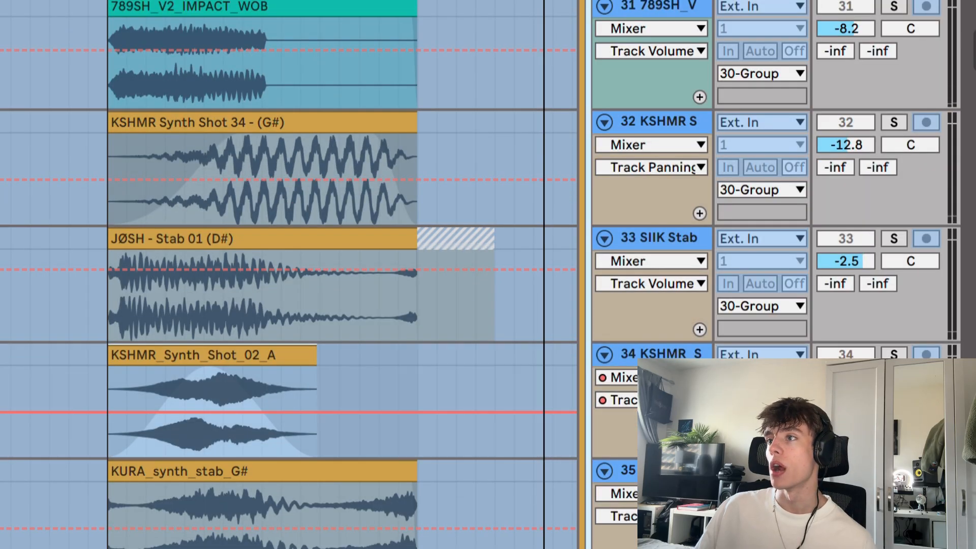
click(667, 7)
click(670, 122)
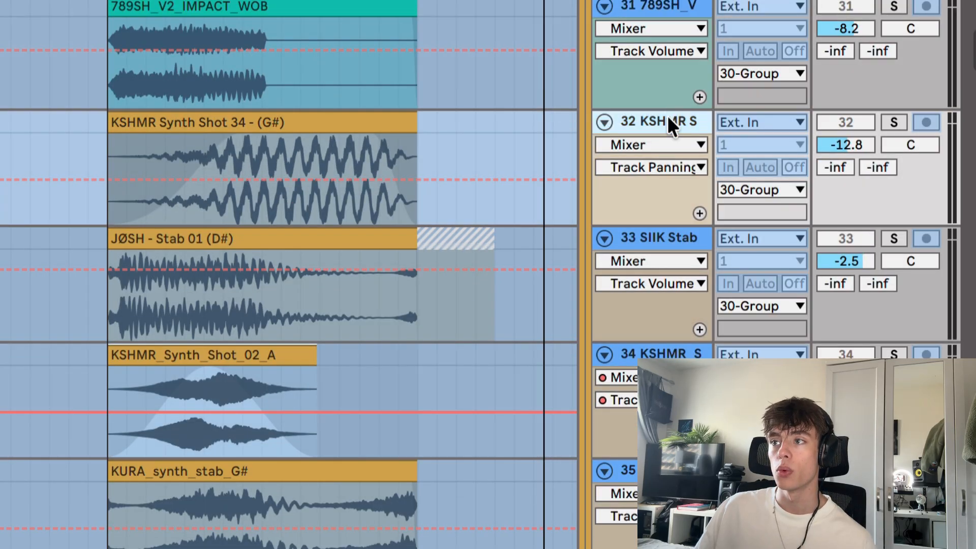
click(669, 234)
click(669, 352)
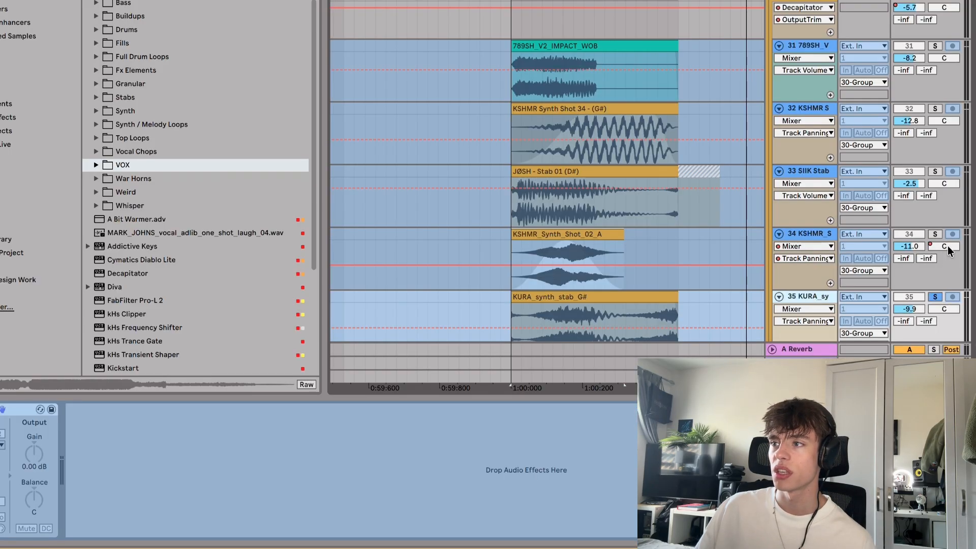
Show the 30 Group's effect chain and examine the saturation settings in its MSaturator plug-in.
right_click(948, 250)
click(743, 120)
click(815, 1)
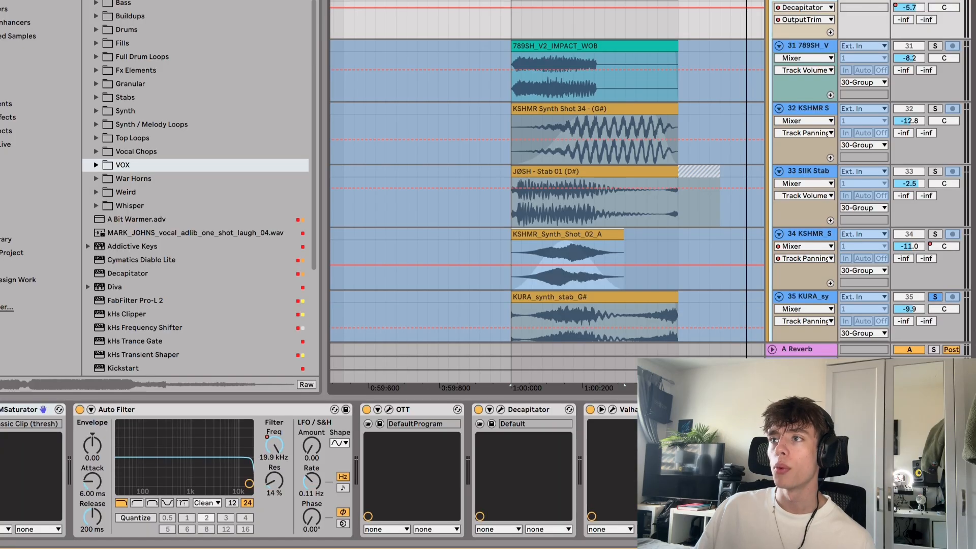
click(0, 409)
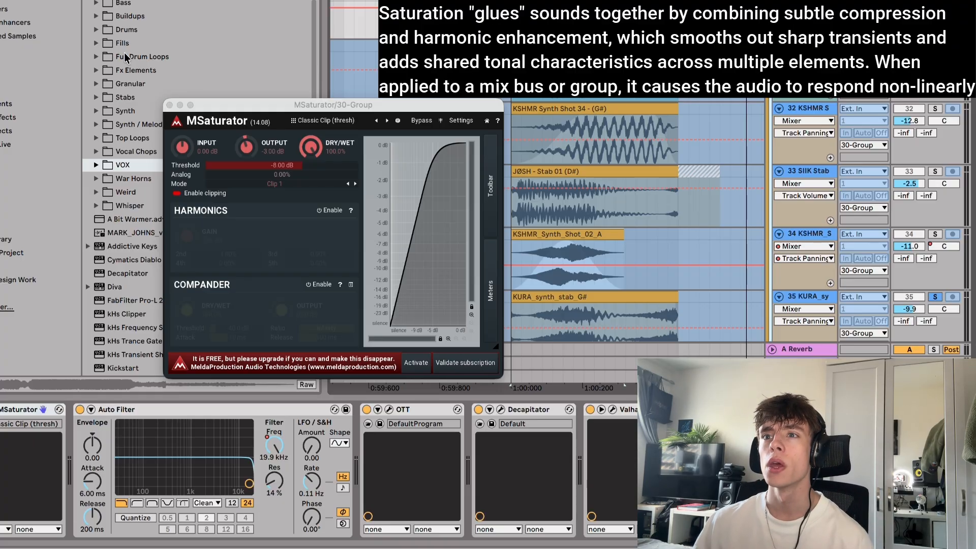
drag(175, 105, 333, 76)
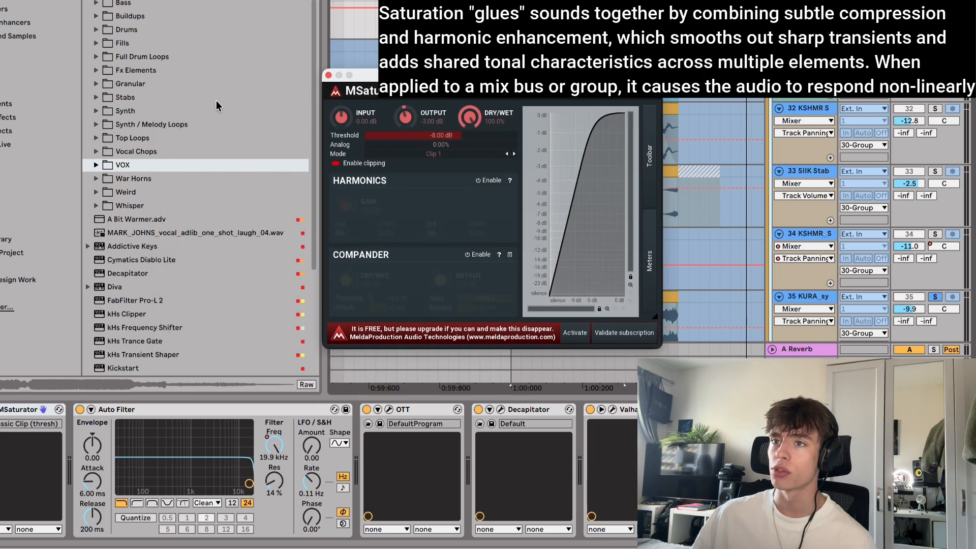
click(328, 75)
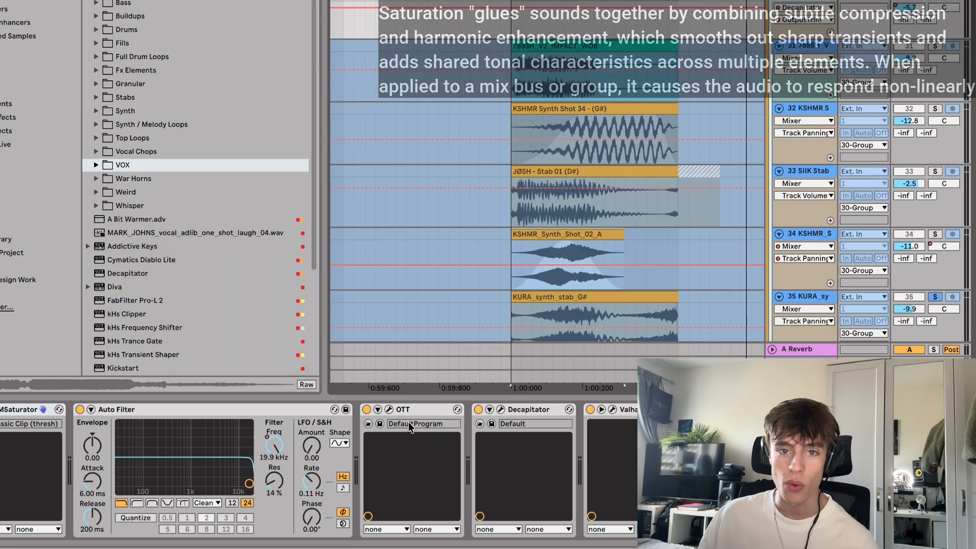
Inspect the OTT and Decapitator plug-in windows on the 30 Group, closing each one after viewing.
click(389, 409)
click(174, 113)
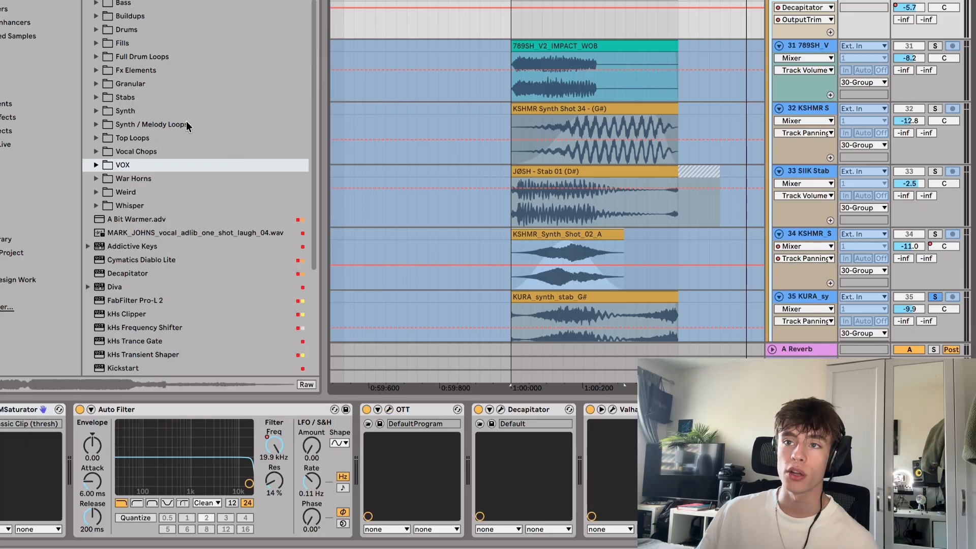
click(500, 410)
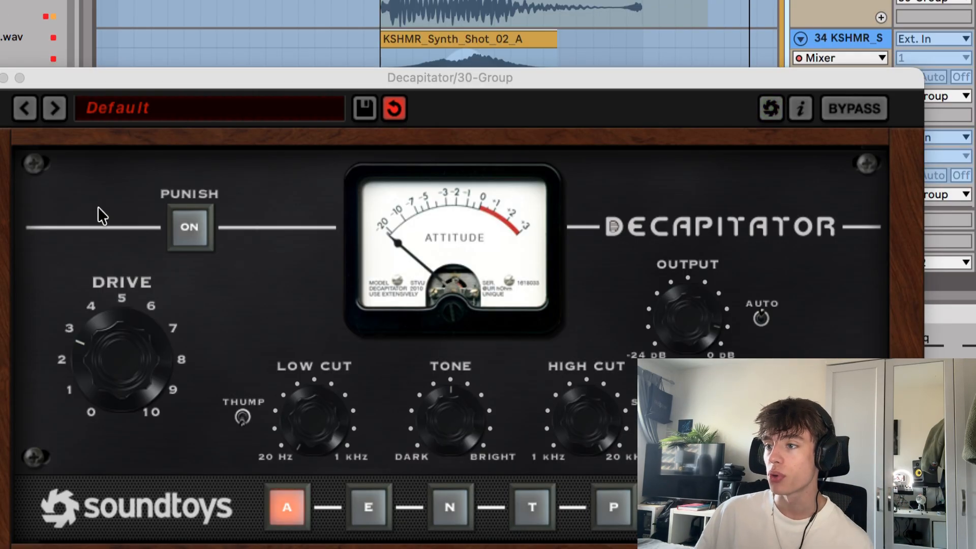
click(4, 78)
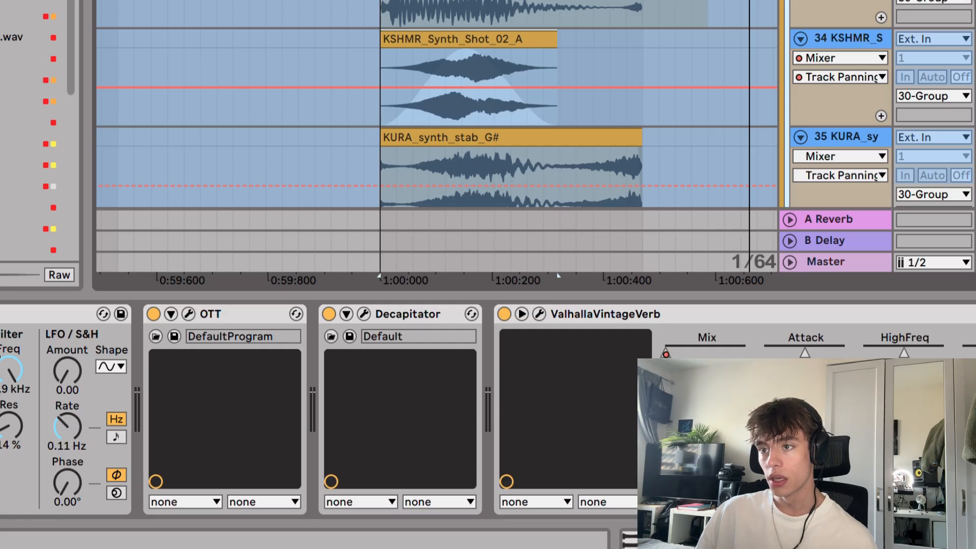
Show the ValhallaVintageVerb Mix automation on the 30 Group, play the whole soloed group across the Drop, and compare it with the layered clips.
scroll(524, 356, right, 2)
right_click(603, 346)
click(628, 362)
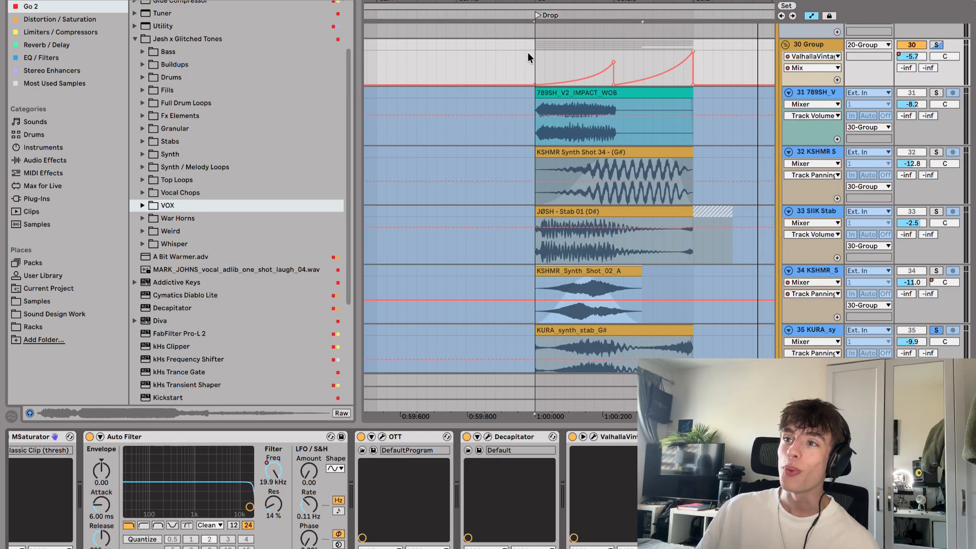
click(526, 53)
click(935, 44)
key(space)
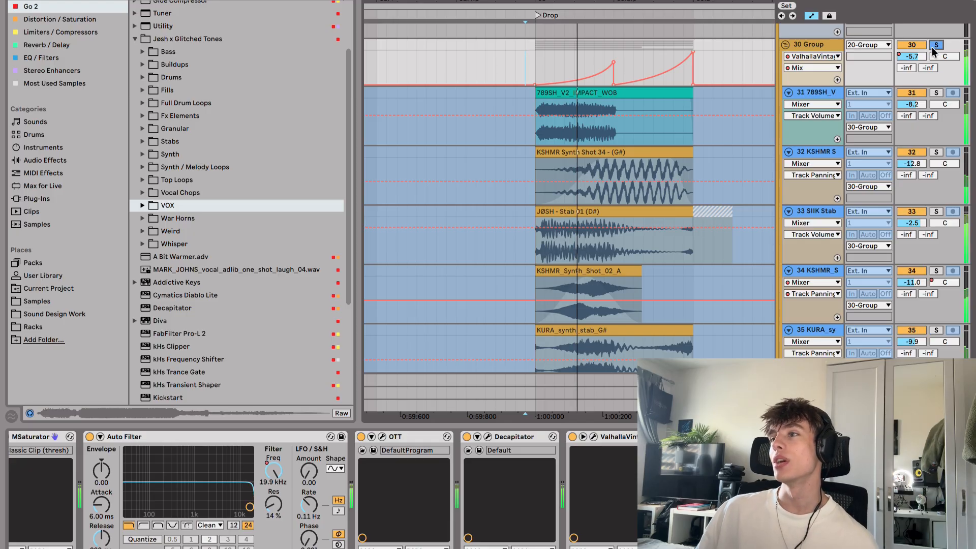
scroll(635, 246, down, 3)
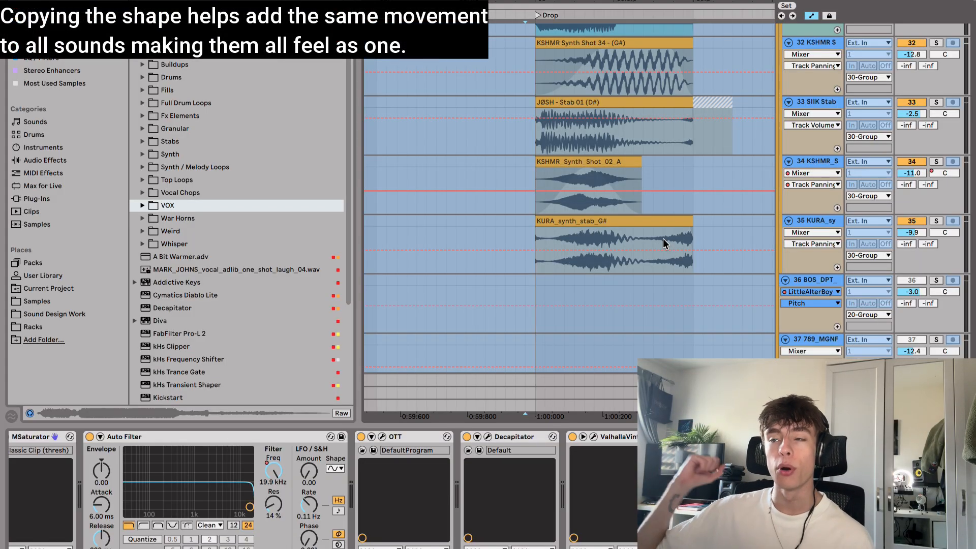
scroll(663, 238, up, 6)
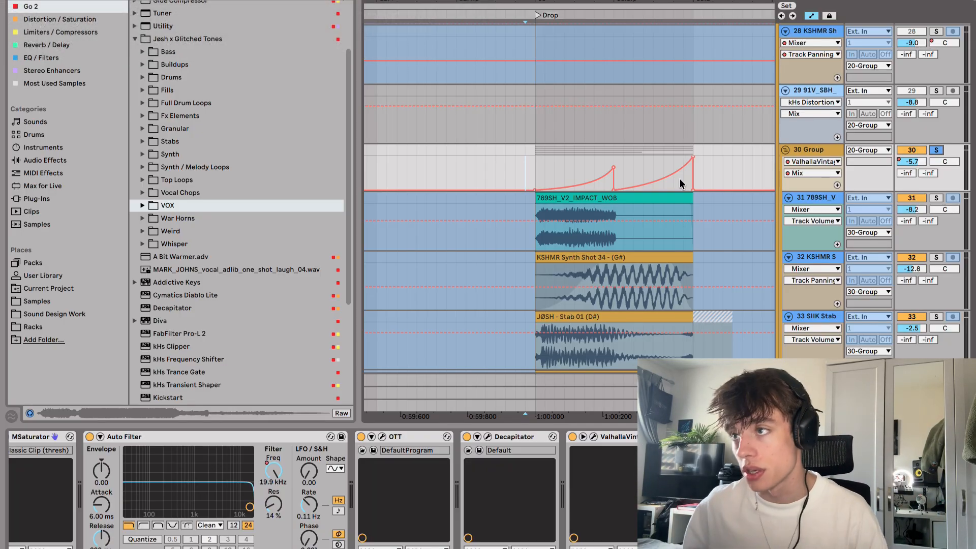
Show the Auto Filter Frequency automation on the 30 Group and examine its curve across the extended intro.
scroll(321, 489, right, 6)
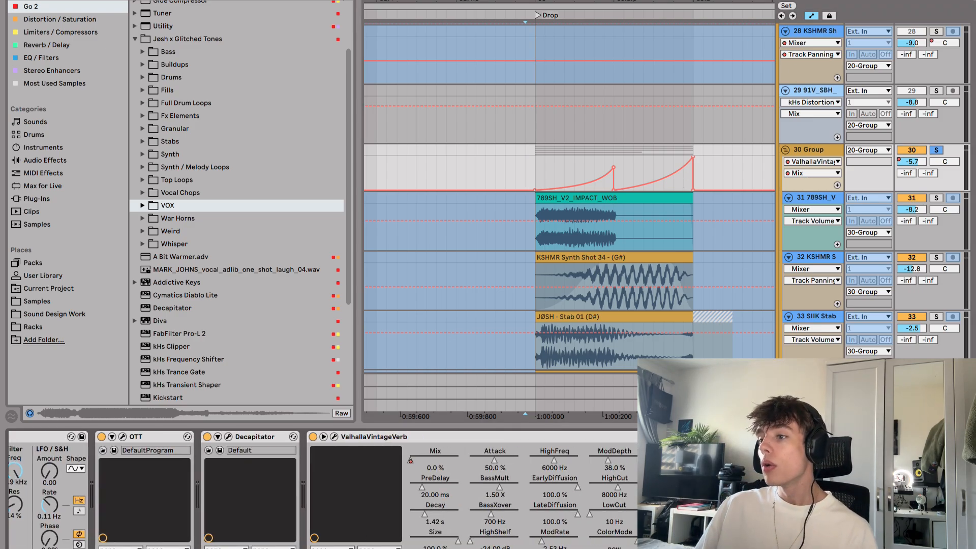
click(812, 162)
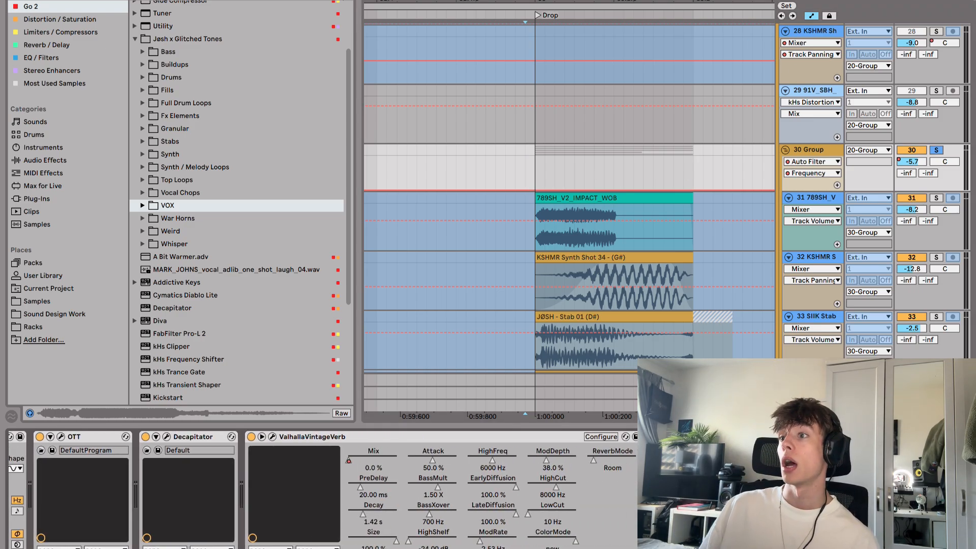
scroll(627, 218, down, 15)
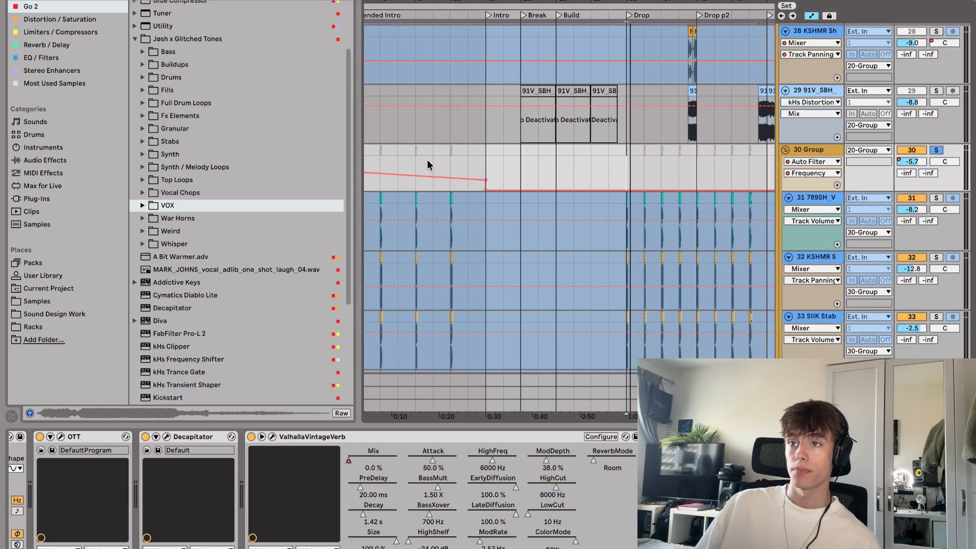
scroll(689, 156, up, 10)
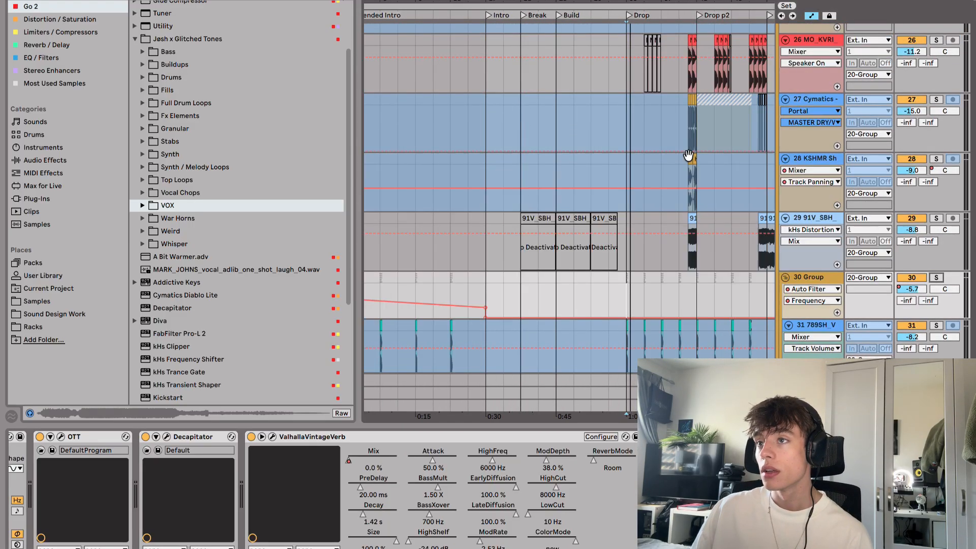
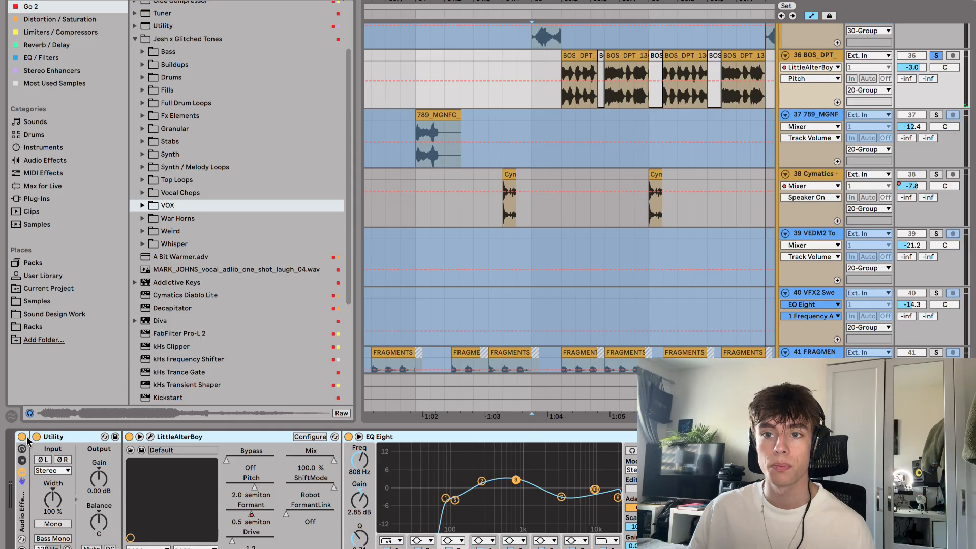
Bypass the Audio Effect Rack on track 36, open all its BOS_DPT clips together and play them dry.
click(23, 437)
click(587, 54)
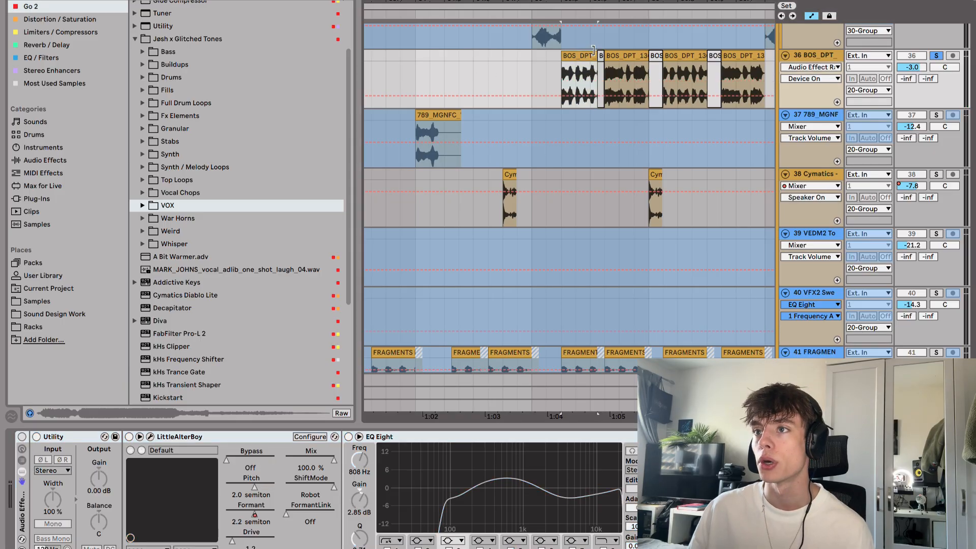
shift+click(761, 66)
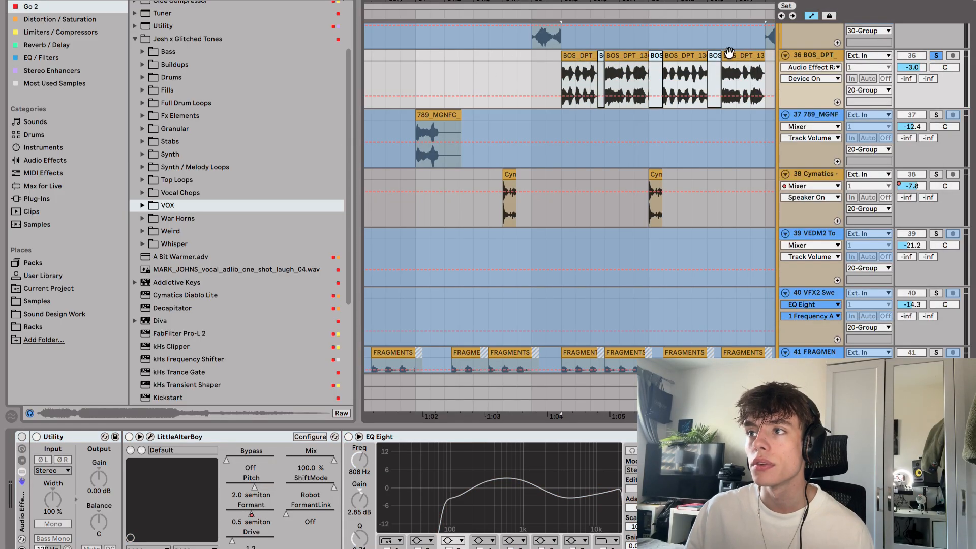
double_click(745, 56)
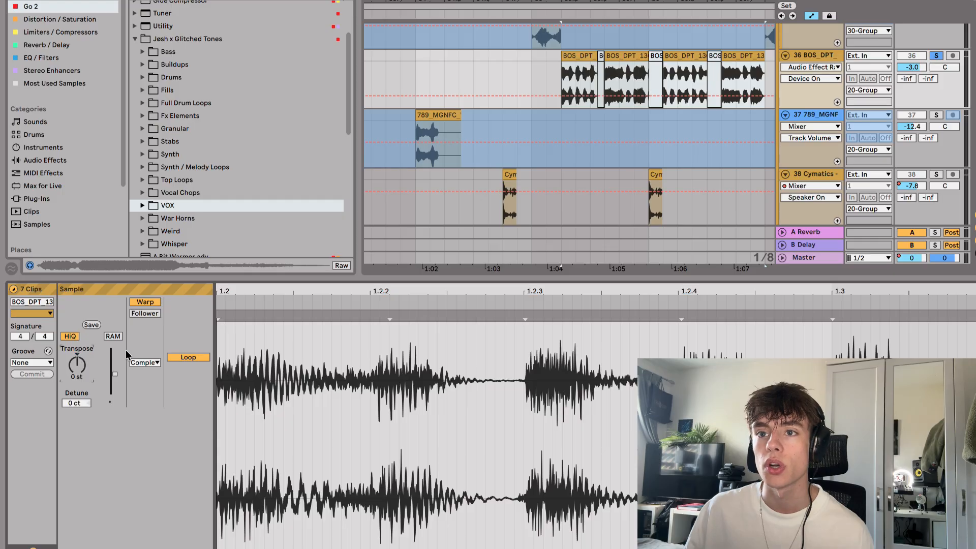
key(space)
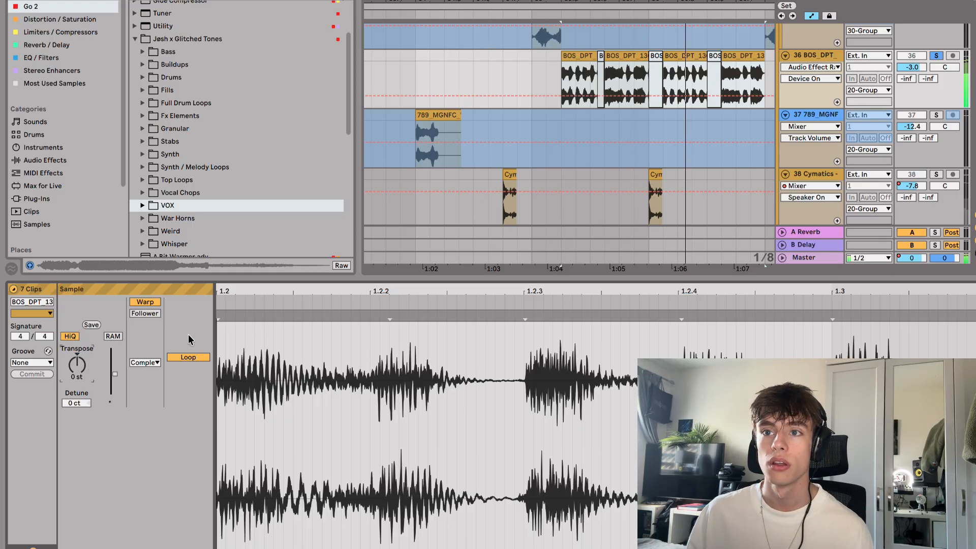
key(space)
Transpose the selected BOS_DPT clips on track 36 to 4 st and play them.
text(4)
key(Return)
key(space)
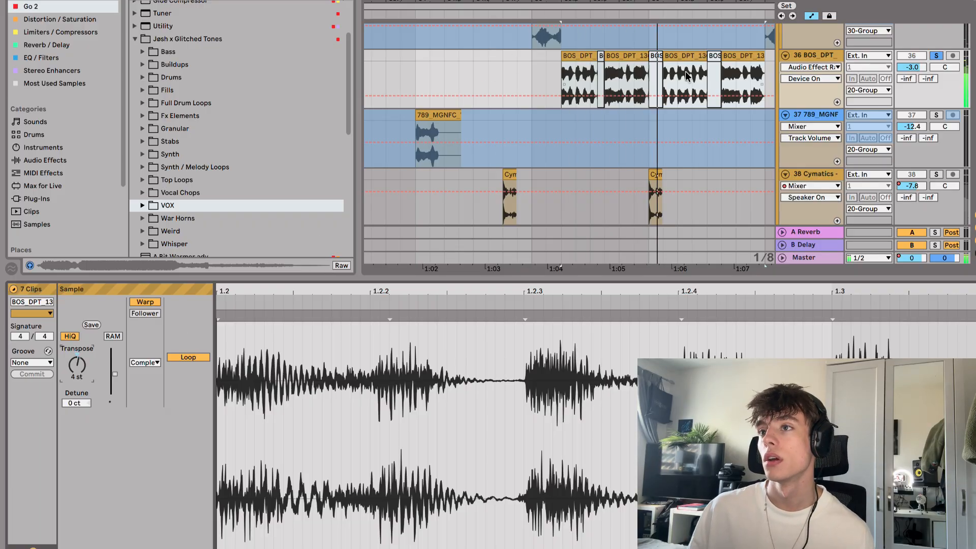
Reactivate the Audio Effect Rack on track 36 and open the sample settings of the BOS_DPT clip near 1:05.
double_click(825, 56)
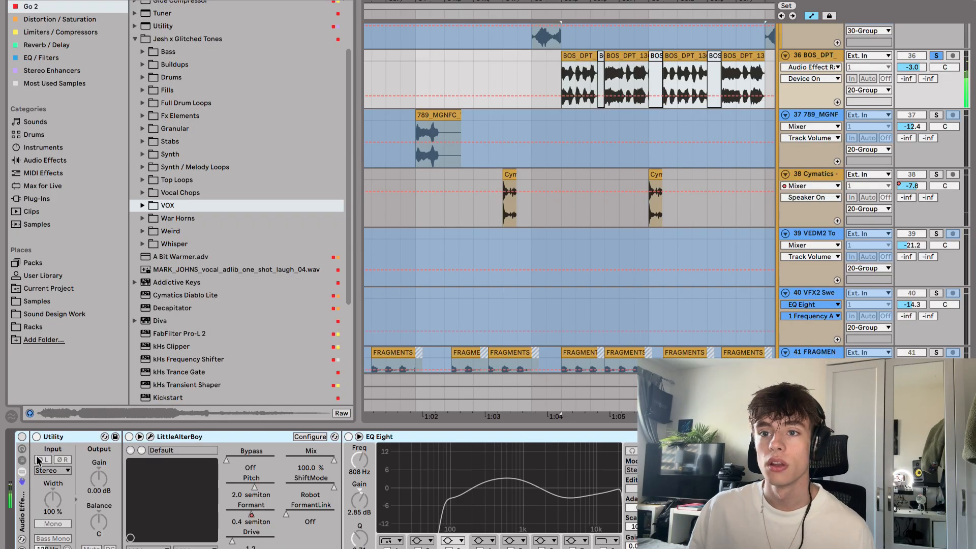
click(22, 437)
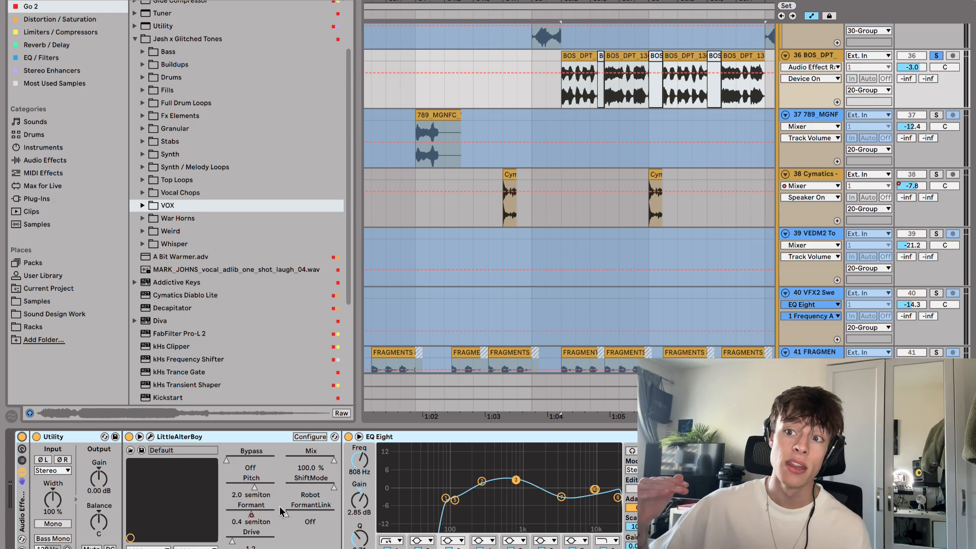
double_click(618, 56)
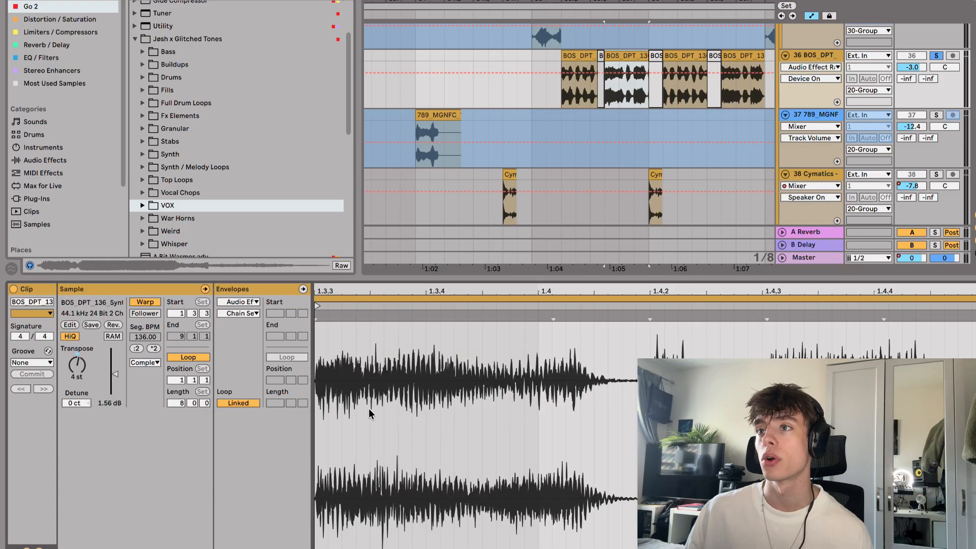
mouse_move(646, 1)
mouse_down()
mouse_move(646, 59)
mouse_move(646, 0)
mouse_up()
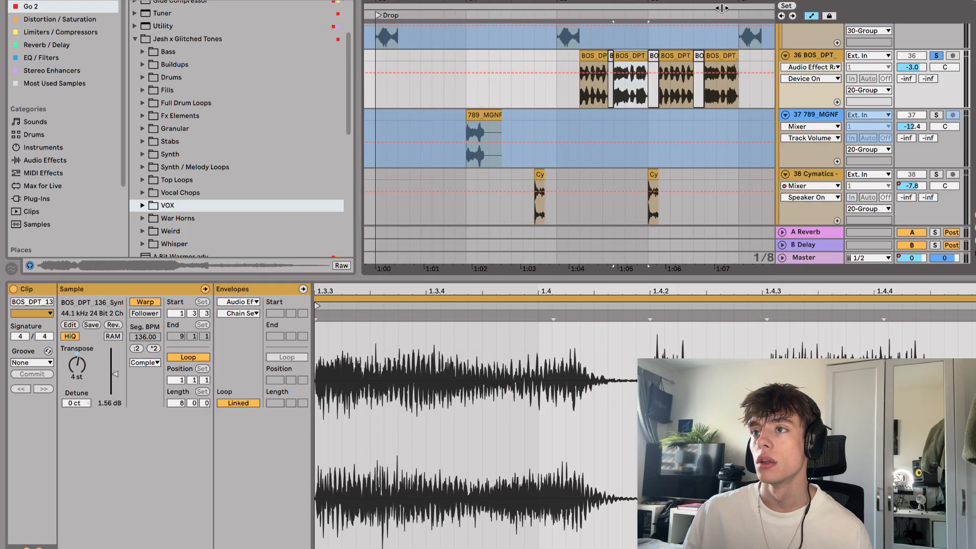
Open LittleAlterBoy on track 36, try its Pitch at 0.0 and return the Pitch to 2.0.
double_click(824, 57)
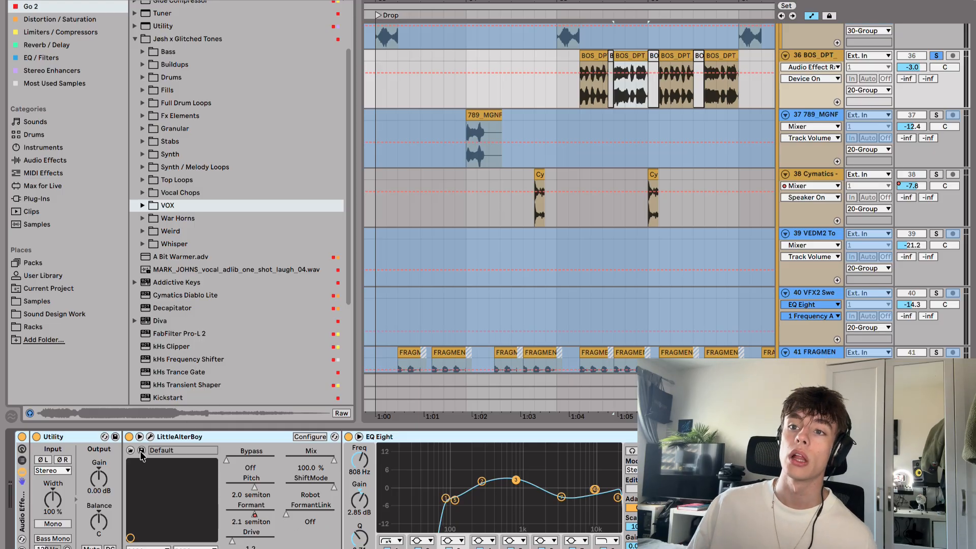
click(150, 437)
drag(447, 233, 496, 153)
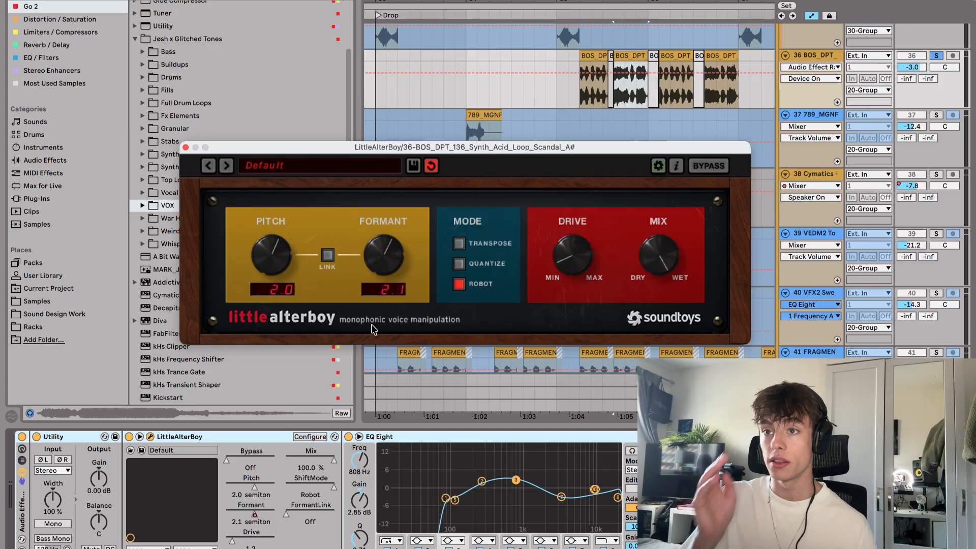
click(270, 261)
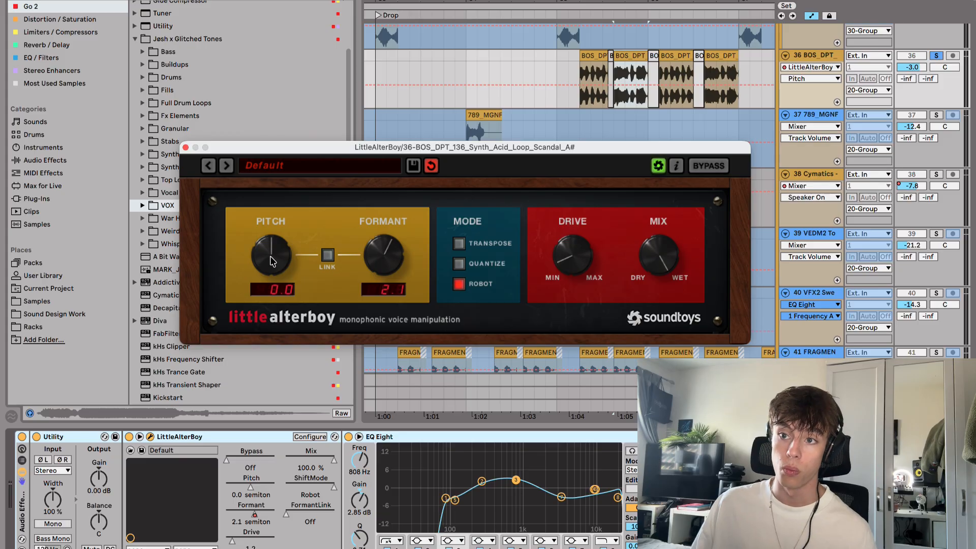
drag(273, 261, 279, 249)
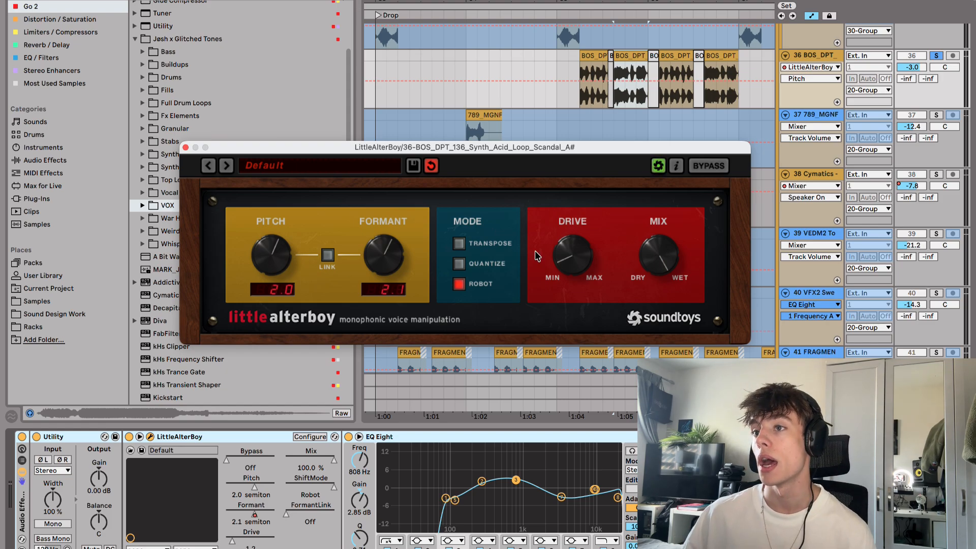
Show the LittleAlterBoy Formant automation on track 36 and play the BOS_DPT clips from about 1:04.
right_click(259, 516)
click(305, 351)
click(185, 147)
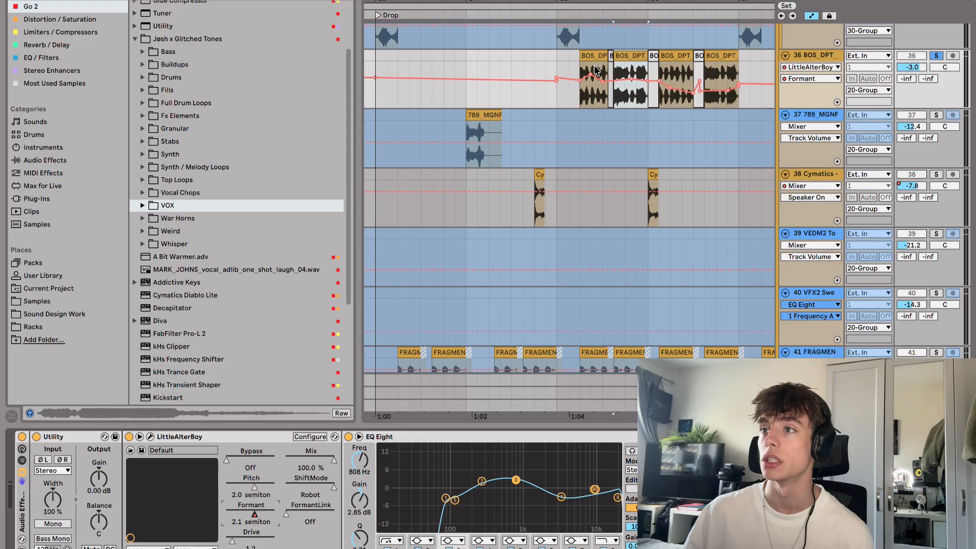
click(578, 64)
key(space)
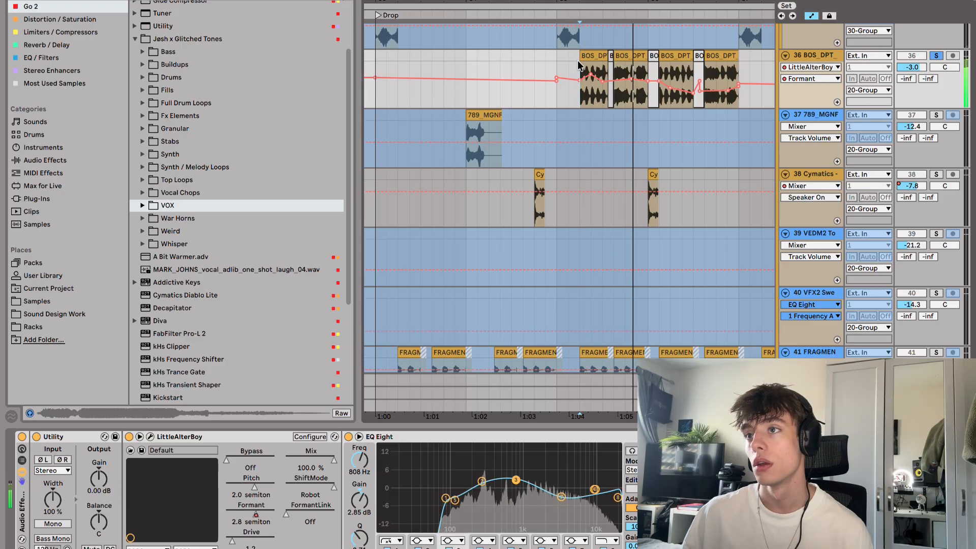
key(space)
Play the BOS_DPT clips with LittleAlterBoy in Quantize mode at Pitch 0.0, and restore Robot mode at Pitch 2.0.
click(257, 490)
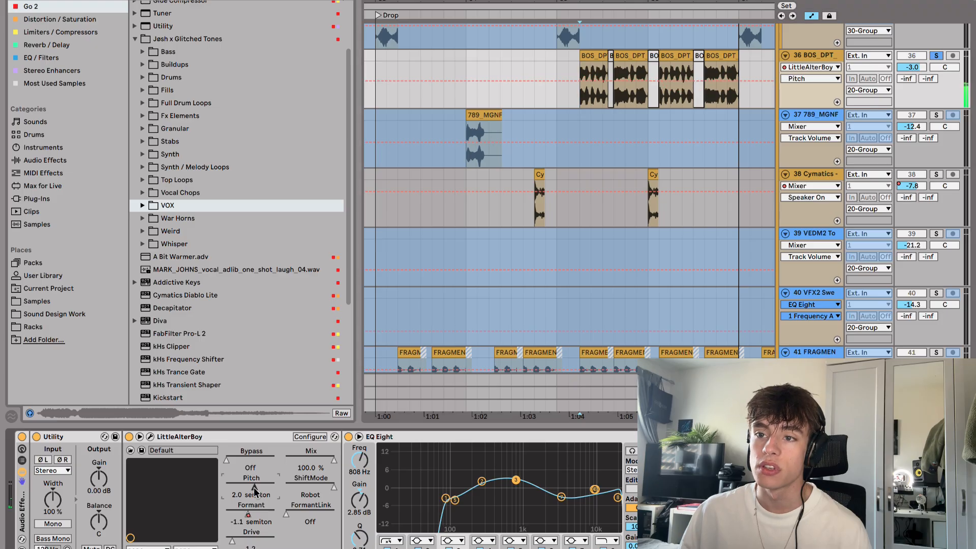
click(151, 437)
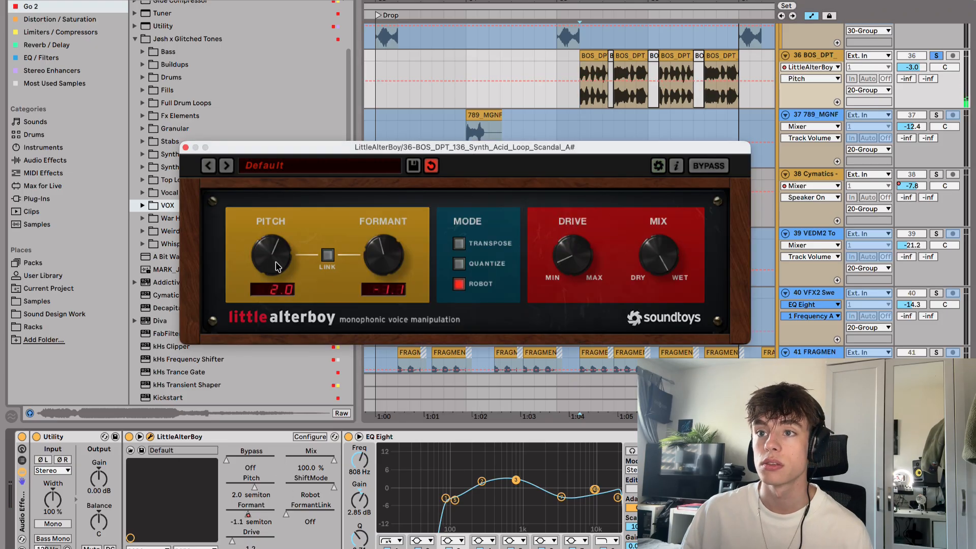
key(space)
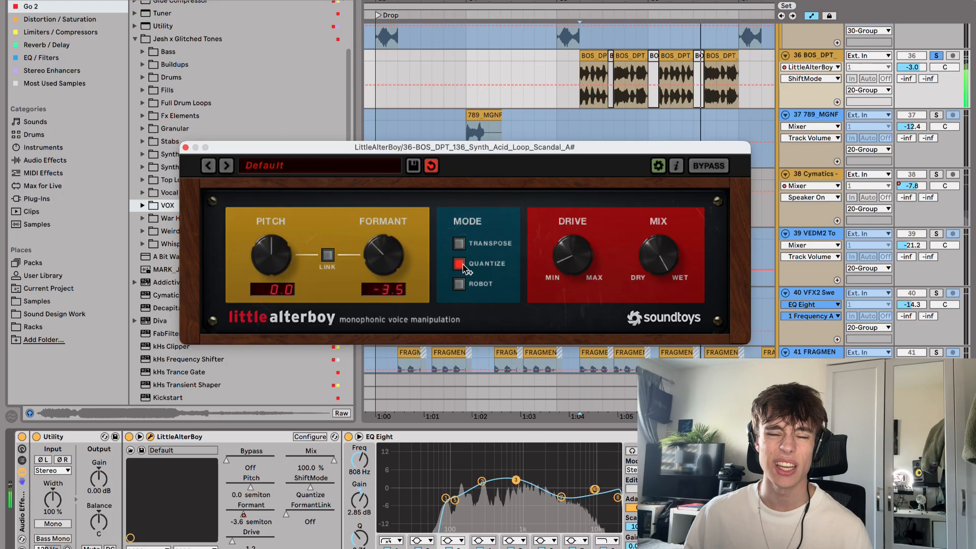
click(459, 284)
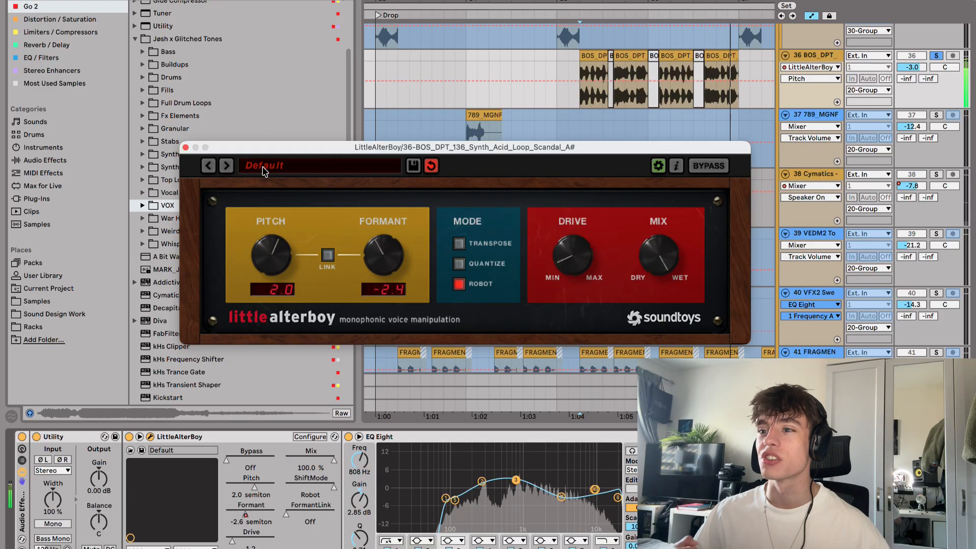
click(186, 148)
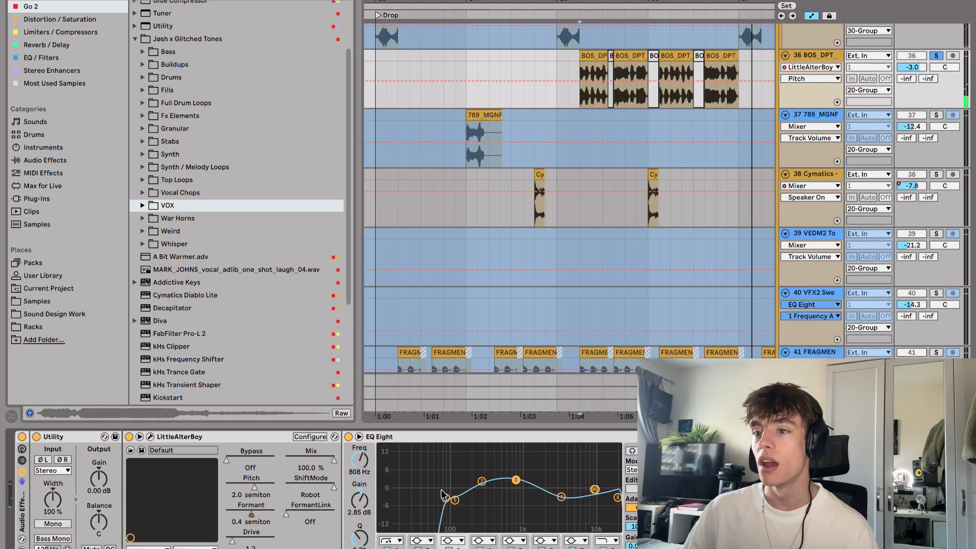
Inspect the Ozone Imager width and the FabFilter Pro-L 2 limiting on track 36 while the clips play.
scroll(507, 477, right, 6)
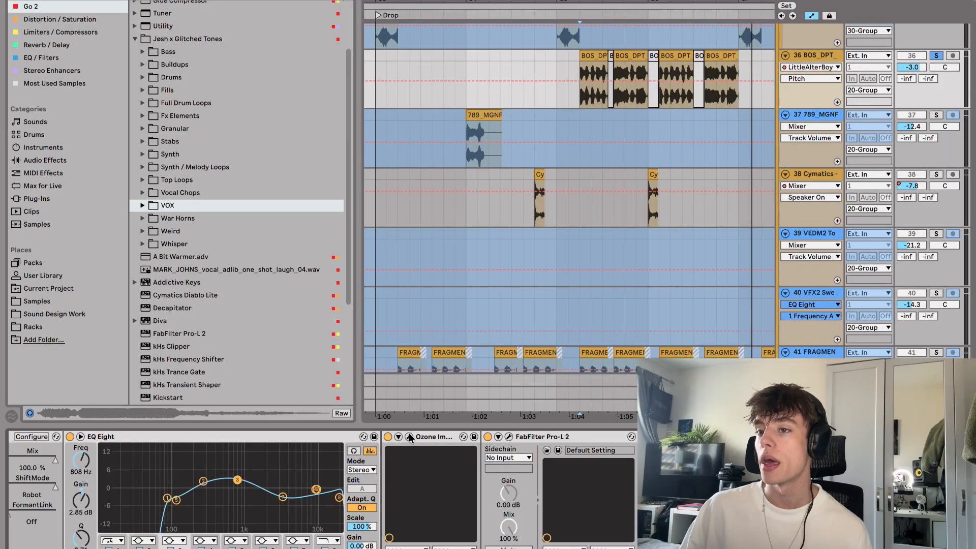
click(409, 437)
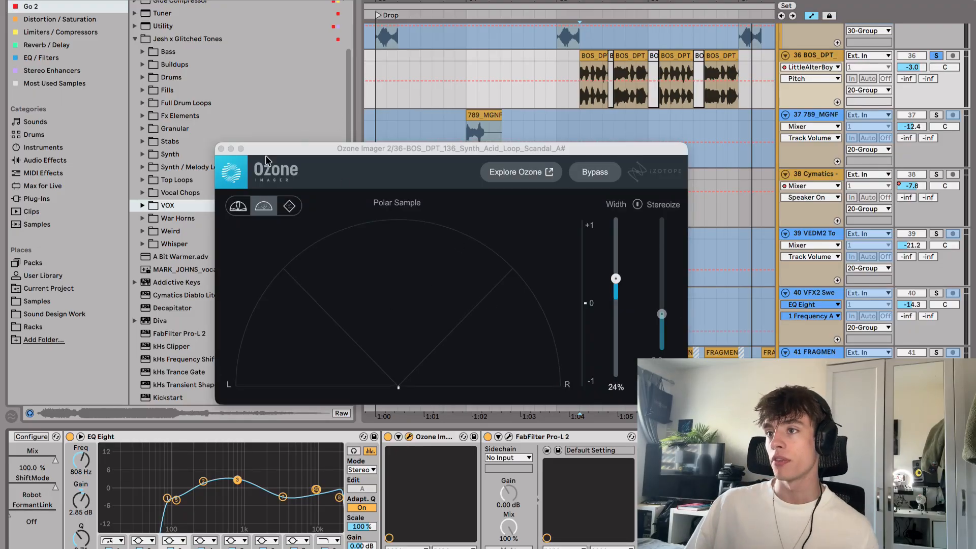
click(220, 149)
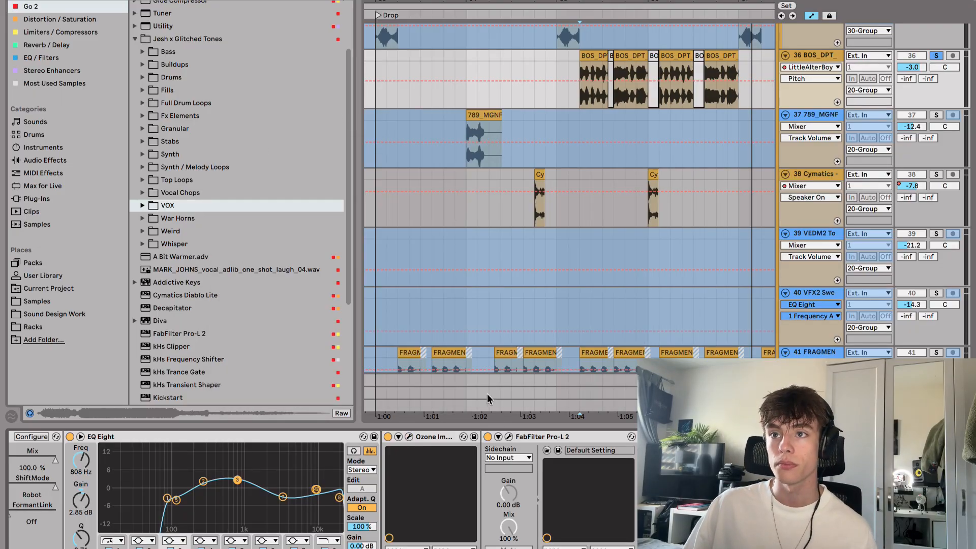
click(508, 437)
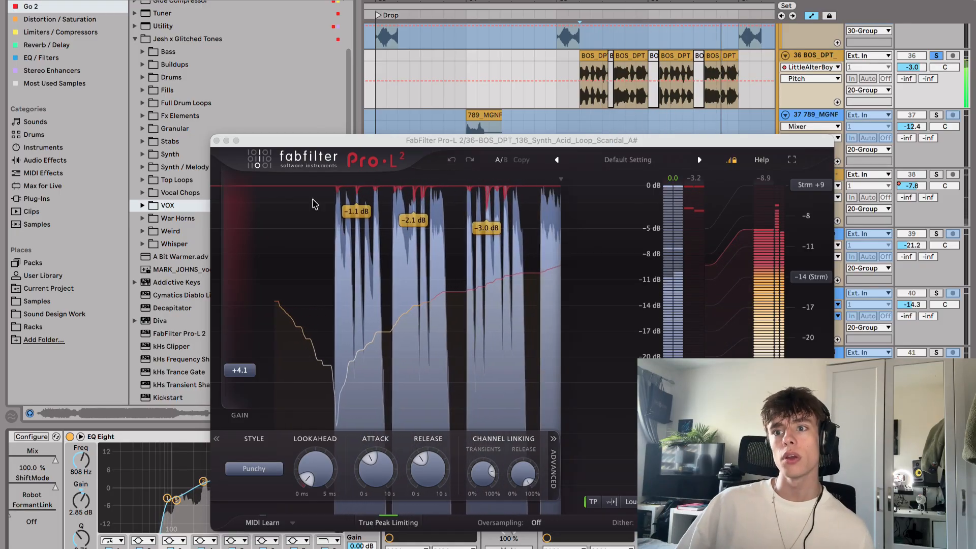
click(216, 141)
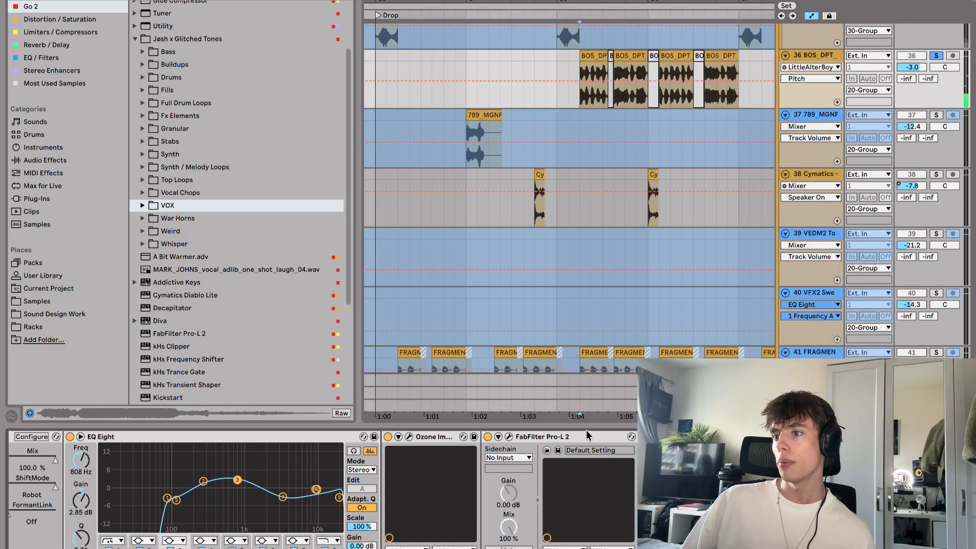
Show the ValhallaVintageVerb Mix automation on track 36 and examine its curve over the BOS_DPT clips.
right_click(752, 458)
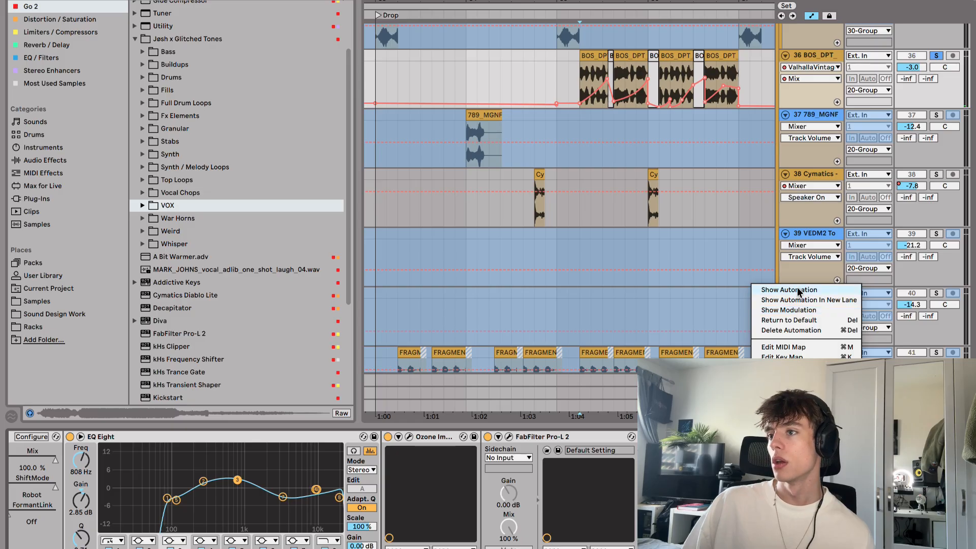
click(797, 291)
scroll(325, 489, right, 3)
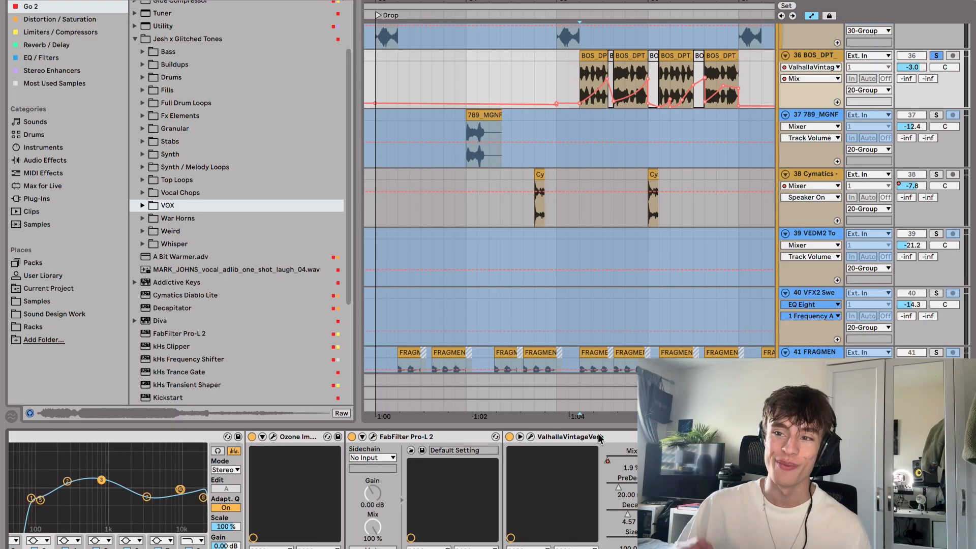
scroll(718, 213, up, 5)
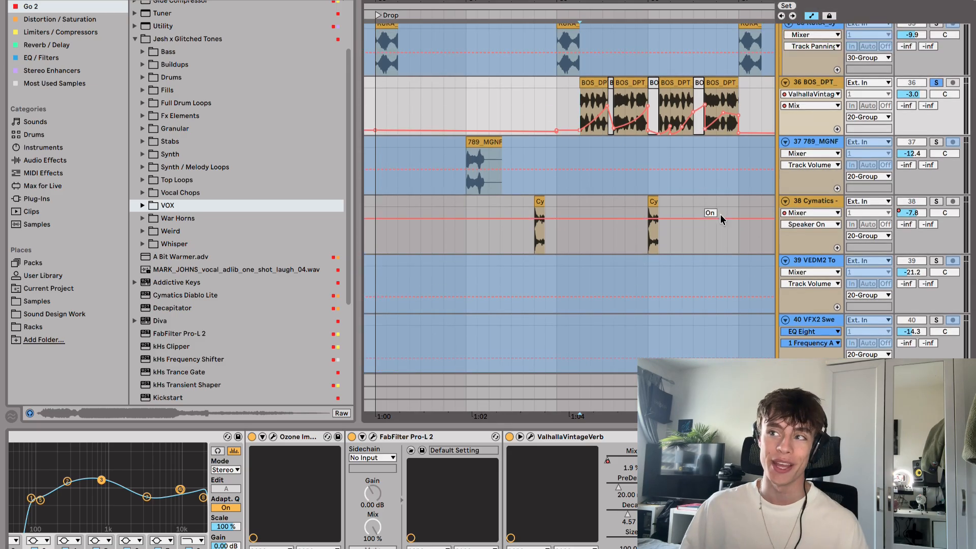
Turn off the solo on track 36 and play the drop with all tracks together.
click(936, 187)
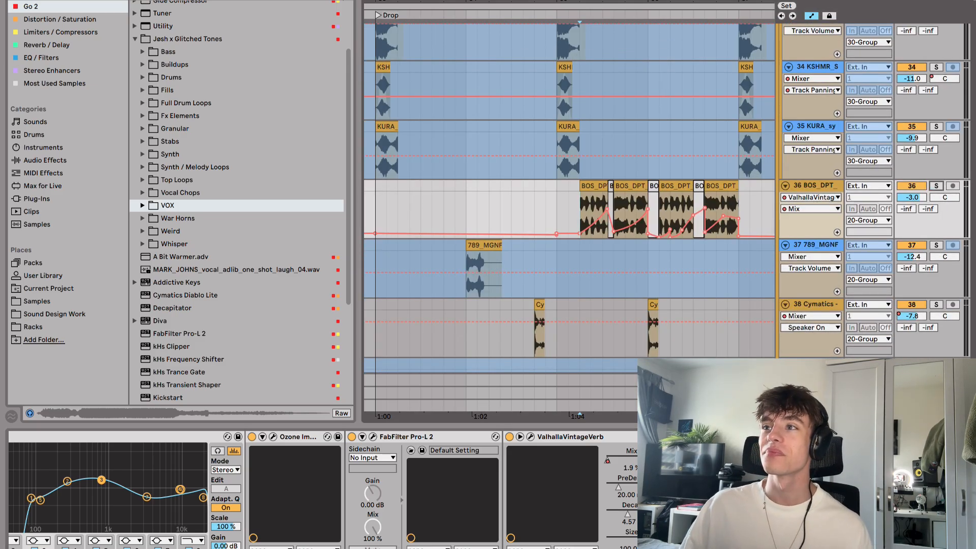
drag(707, 2, 707, 0)
scroll(687, 121, up, 20)
scroll(686, 126, up, 20)
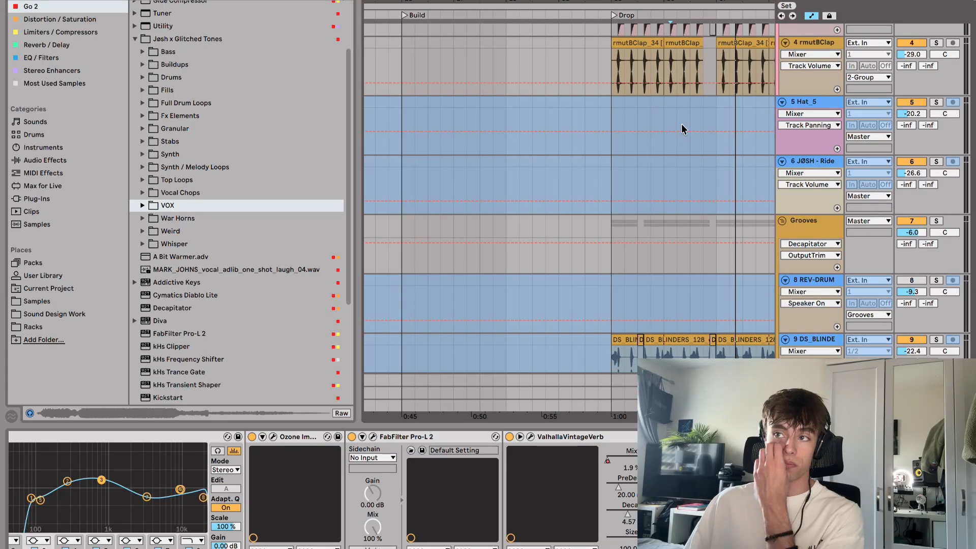
scroll(681, 124, down, 10)
drag(658, 3, 642, 0)
scroll(642, 143, up, 5)
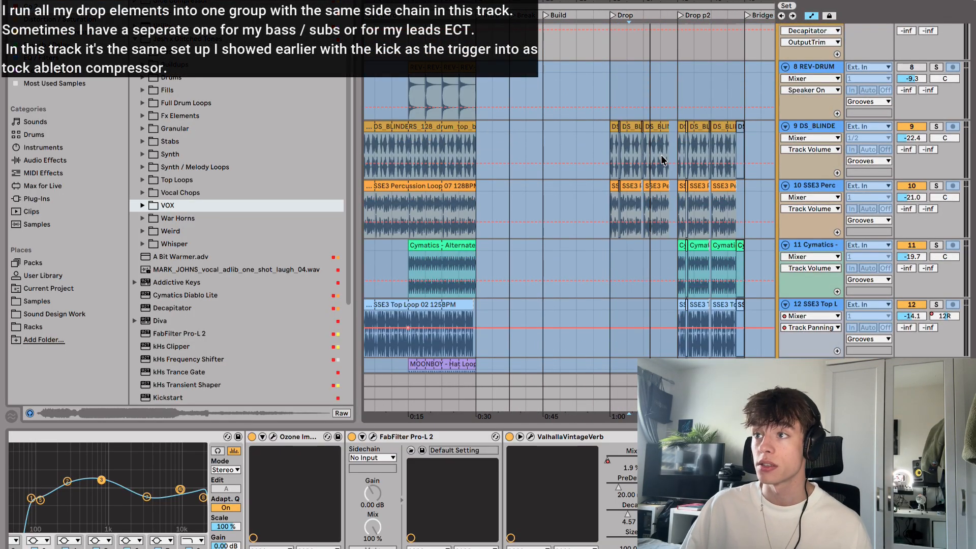
Solo the DS_BLINDE and SSE3 Perc groove tracks, play them from the Drop at 1:00, and clear their solos.
scroll(662, 160, down, 3)
drag(603, 6, 525, 80)
click(812, 99)
scroll(864, 127, up, 1)
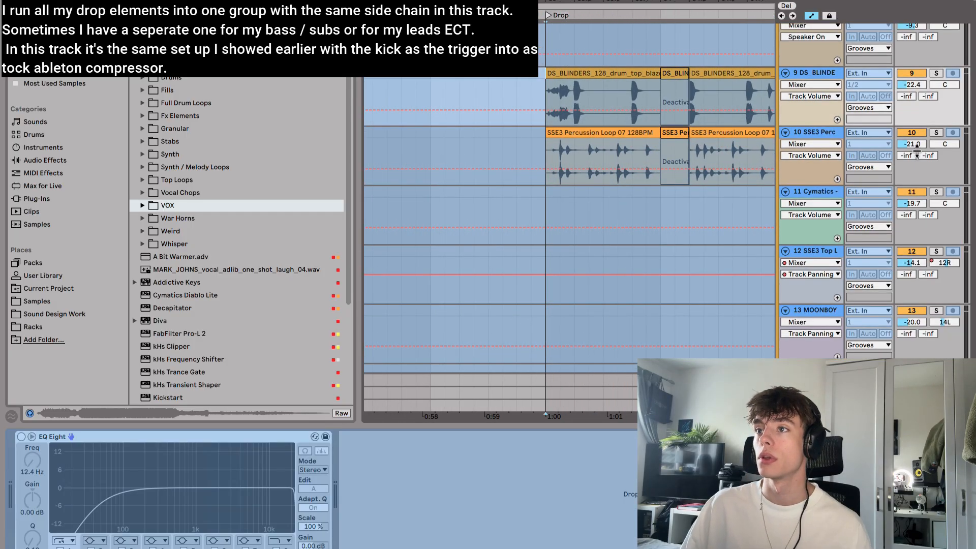
click(933, 131)
super+click(935, 76)
drag(686, 4, 542, 0)
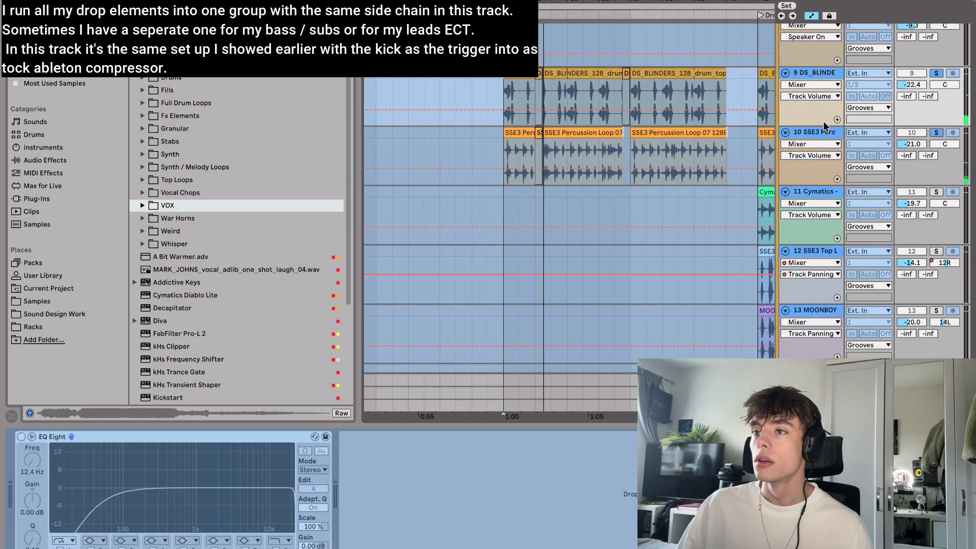
click(933, 130)
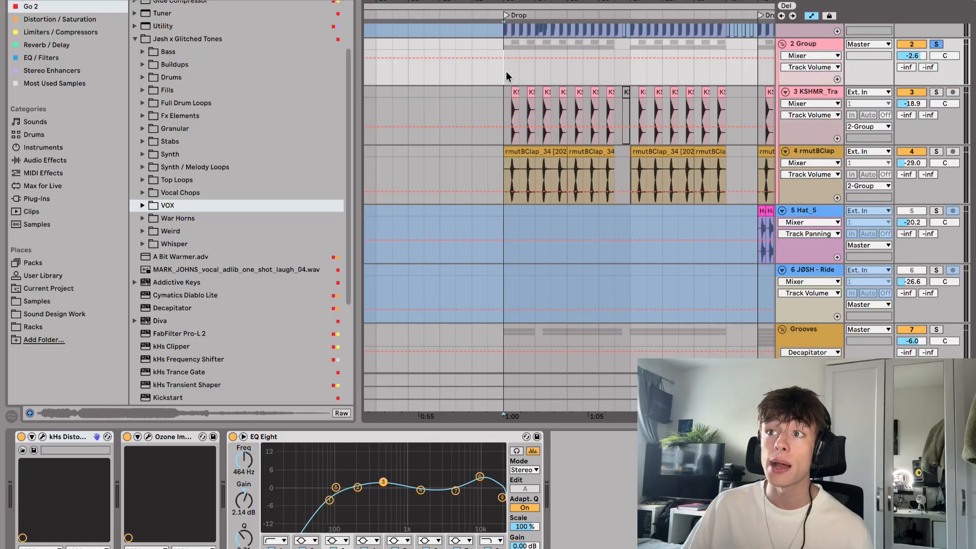
Play the soloed 2 Group from the Drop and inspect Cymatics Diablo Lite on rmutBClap and the KSHMR_Tra device chain.
scroll(518, 117, up, 5)
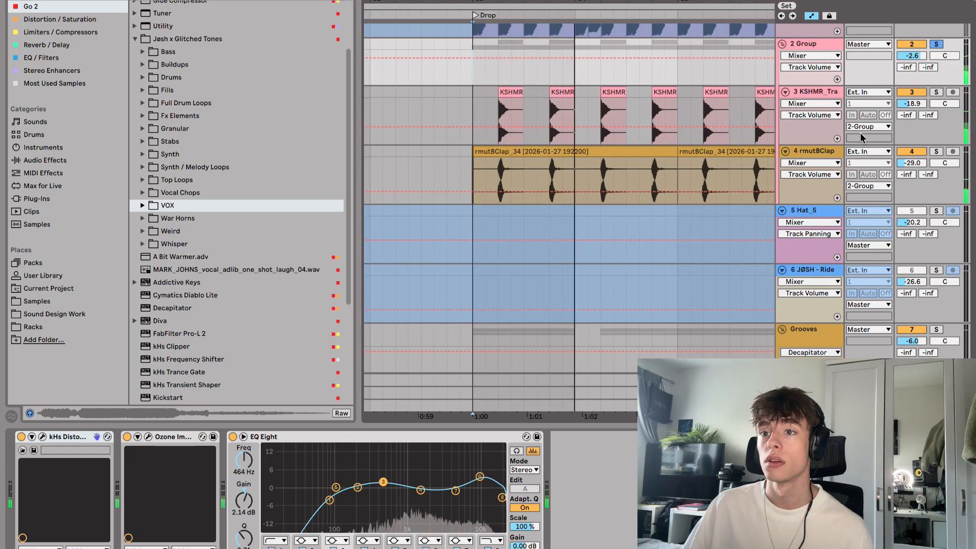
click(824, 152)
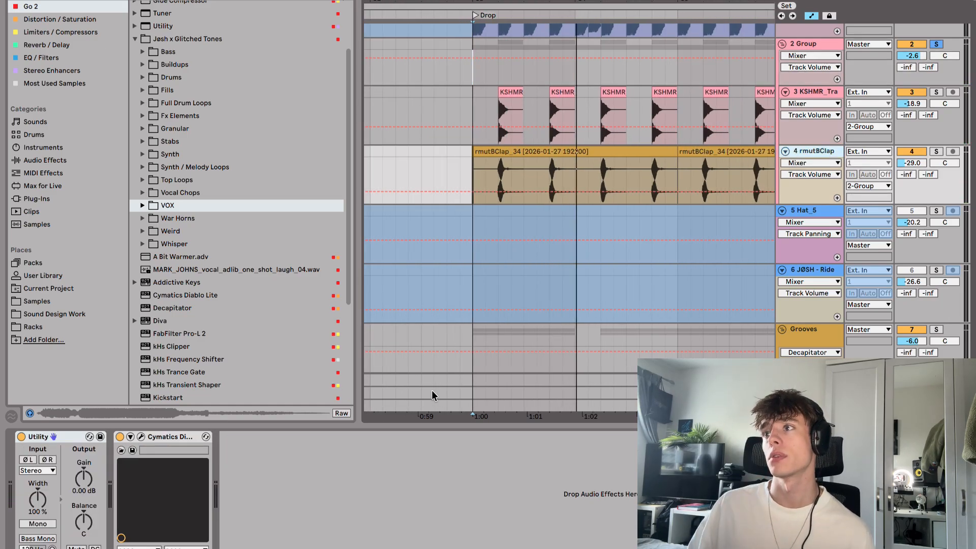
click(142, 438)
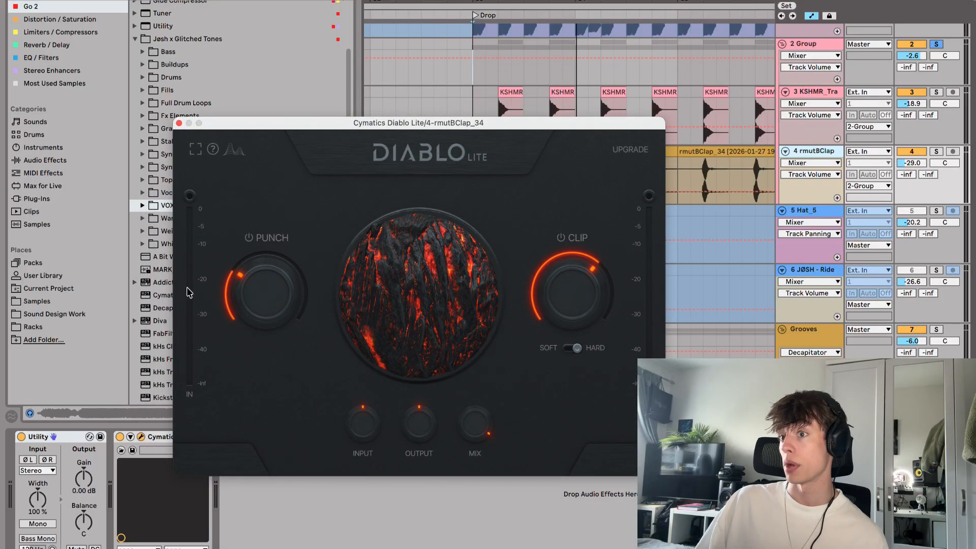
click(179, 123)
click(665, 126)
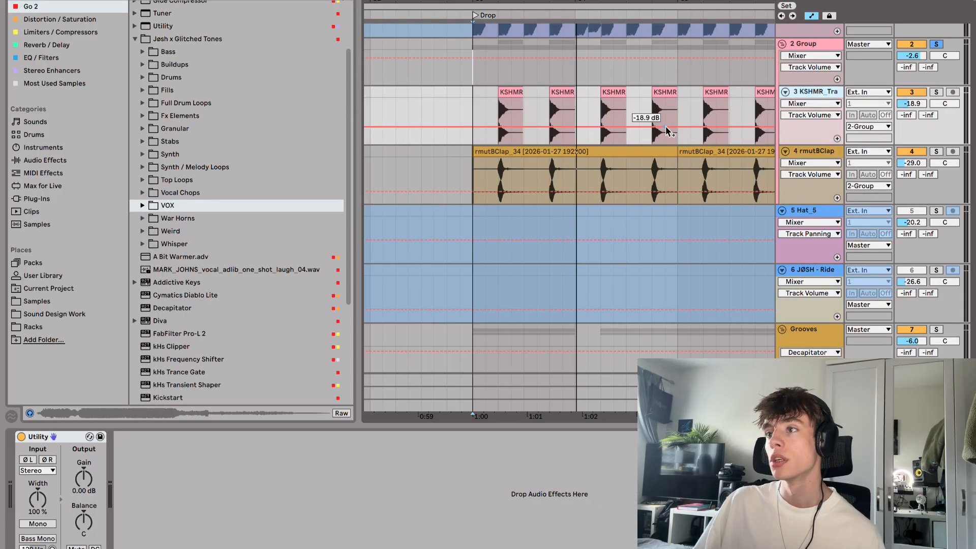
Inspect the Hard Clip settings of the kHs Distortion on the 2 Group.
click(819, 43)
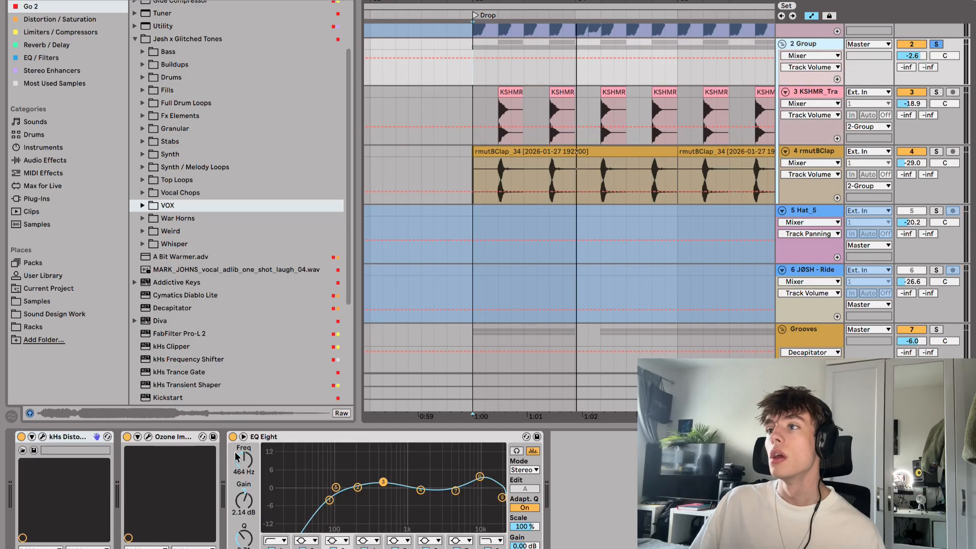
click(42, 437)
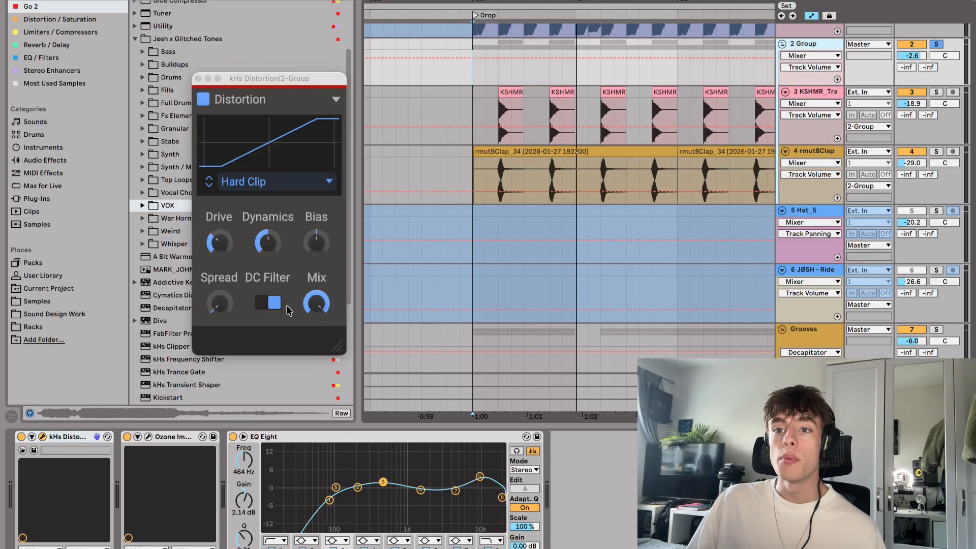
click(198, 78)
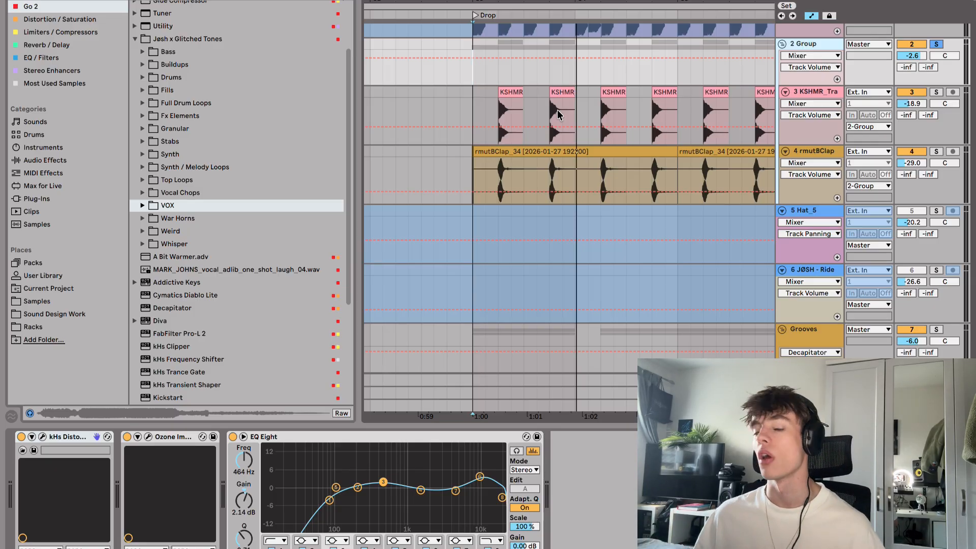
Show the device chain of the DS_VLUARR kick on track 1, solo the track, and clear its solo.
scroll(827, 95, up, 3)
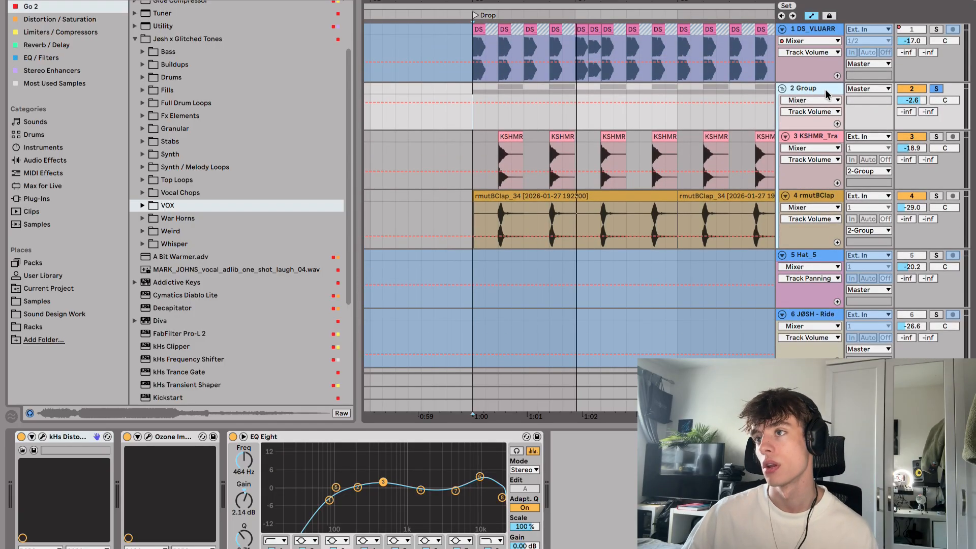
click(826, 27)
click(936, 29)
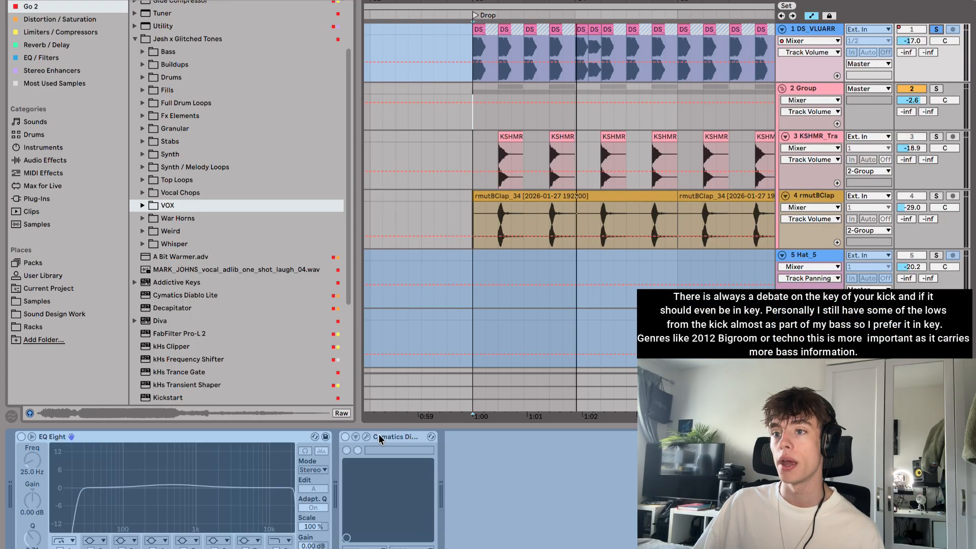
click(937, 29)
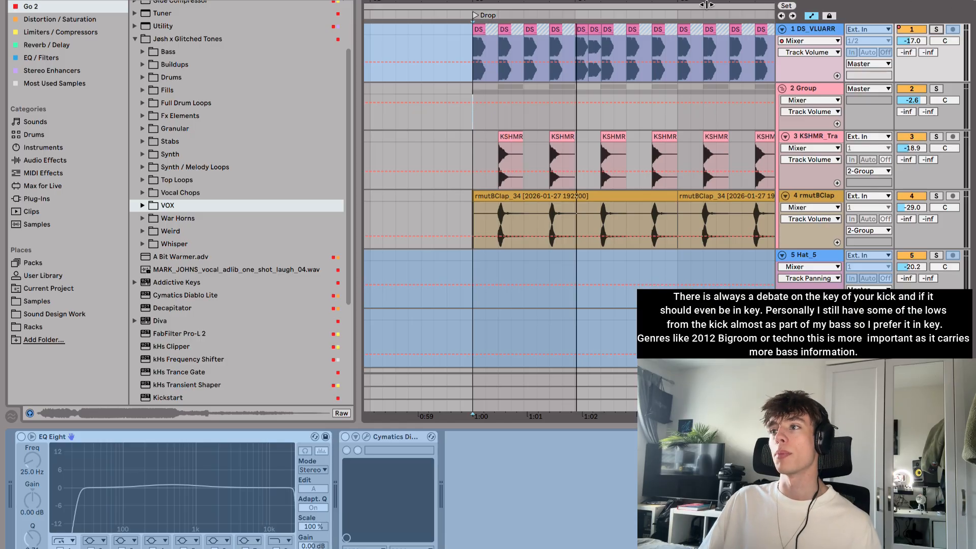
Solo the SSE3 Top Loop and MOONBOY hat loop tracks and play them from the start of Drop p2.
scroll(606, 179, down, 5)
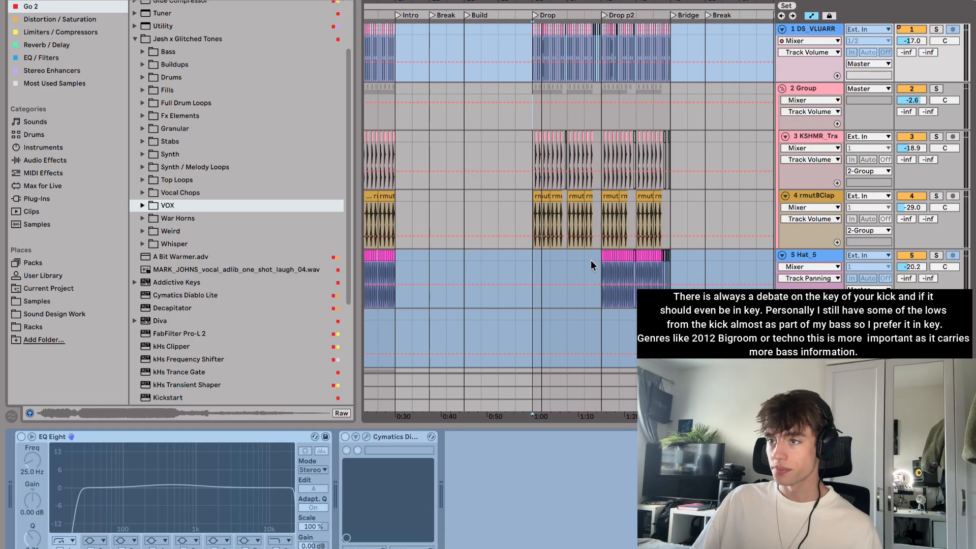
click(601, 265)
scroll(639, 251, up, 3)
scroll(640, 251, down, 8)
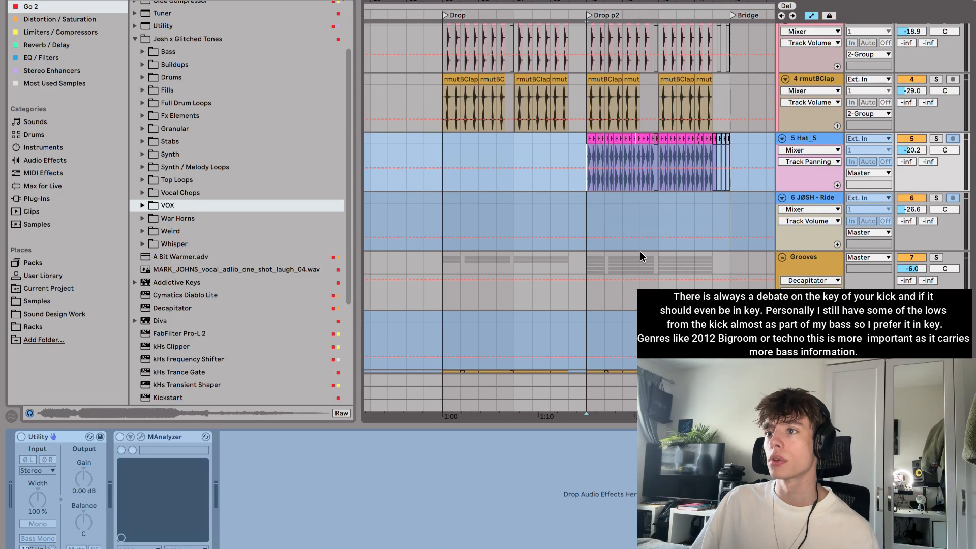
scroll(740, 229, down, 3)
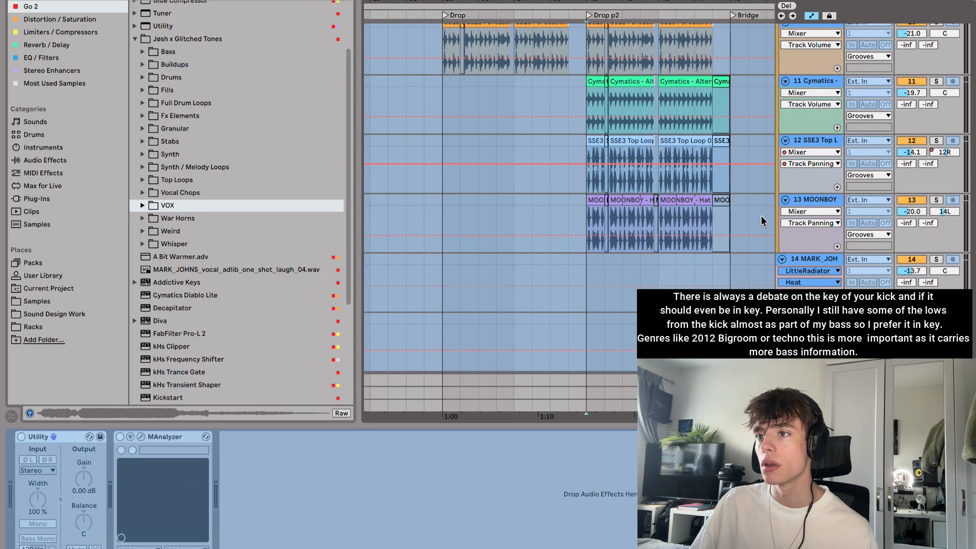
click(936, 200)
ctrl+click(936, 141)
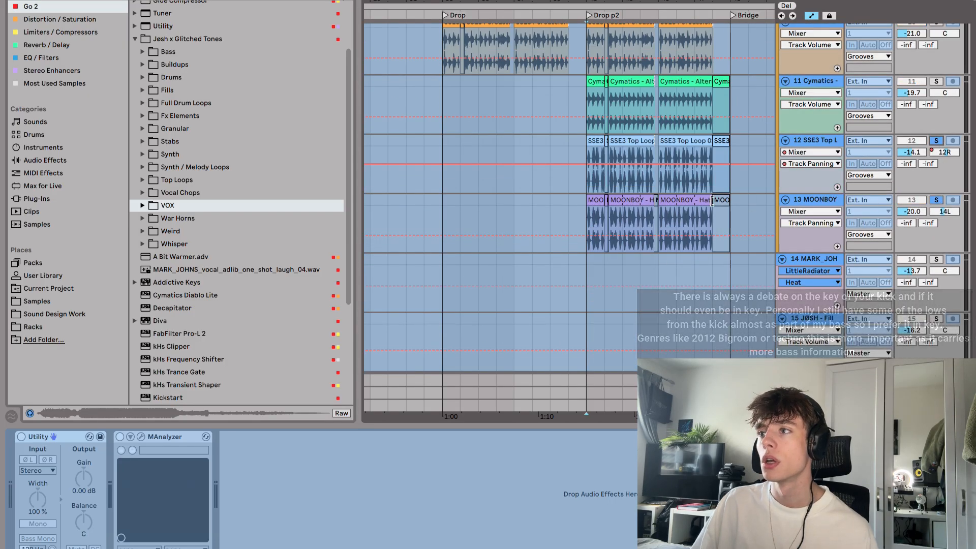
key(space)
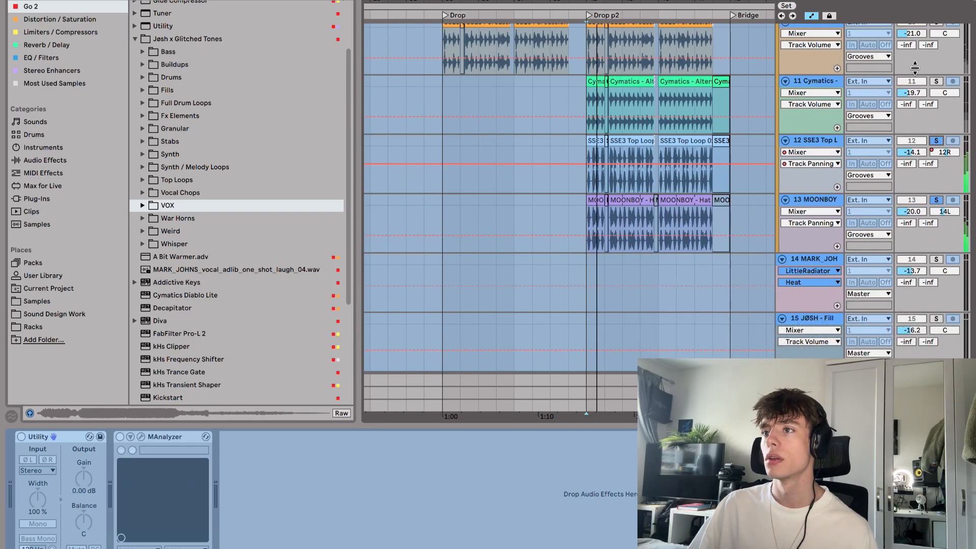
Add the Cymatics top loop on track 11 to the solo and show its device chain.
ctrl+click(936, 81)
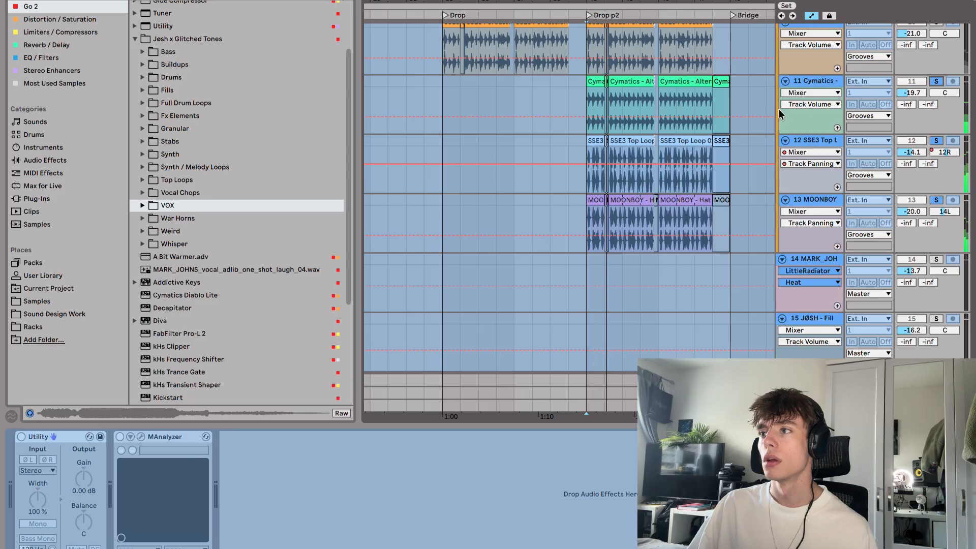
click(815, 81)
scroll(703, 163, up, 10)
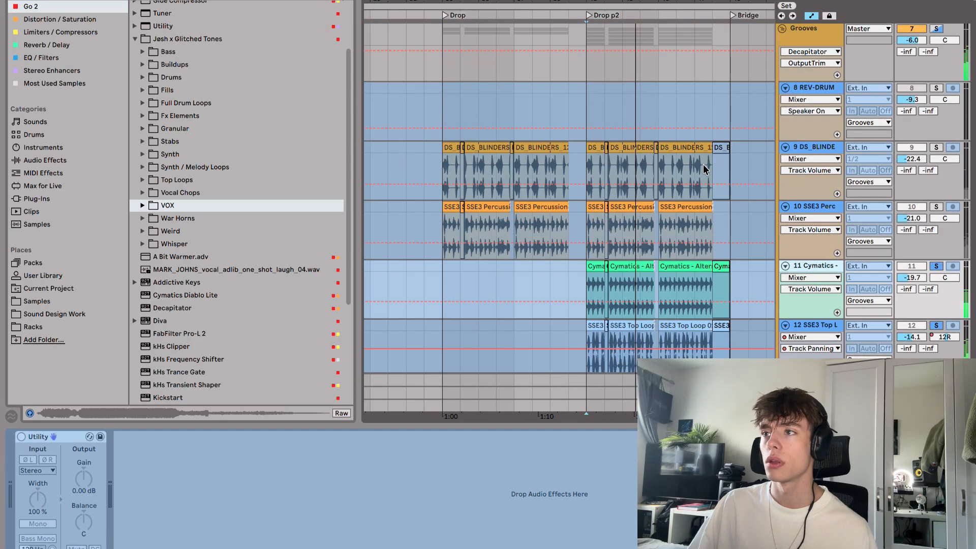
Bring the Hat_5 track into the solo, show its device chain, and clear the solos including the DS_VLUARR kick.
click(935, 151)
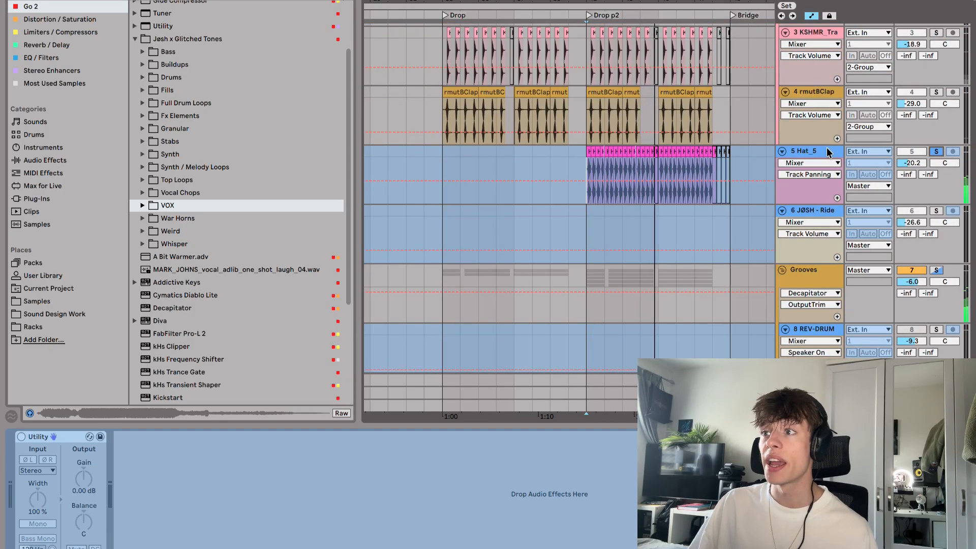
click(805, 151)
scroll(806, 139, up, 4)
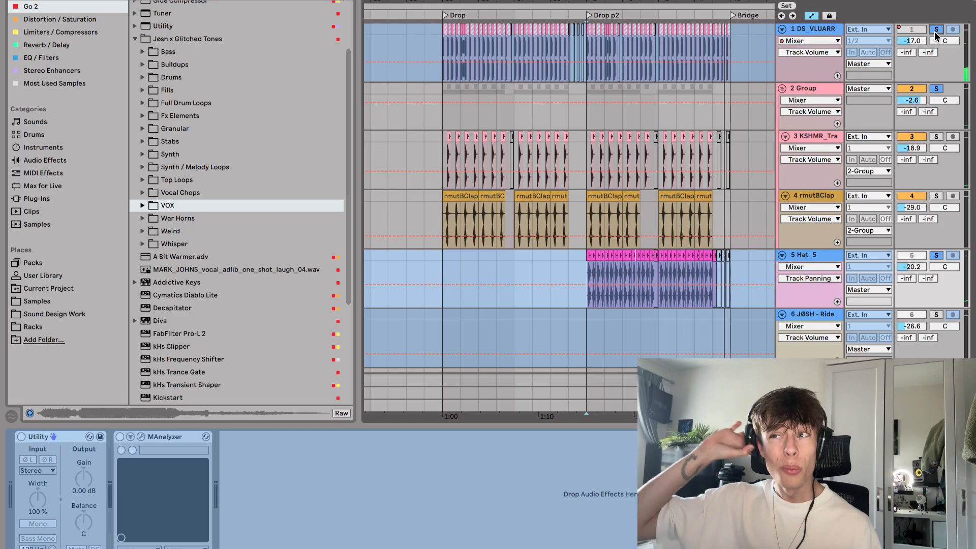
click(935, 29)
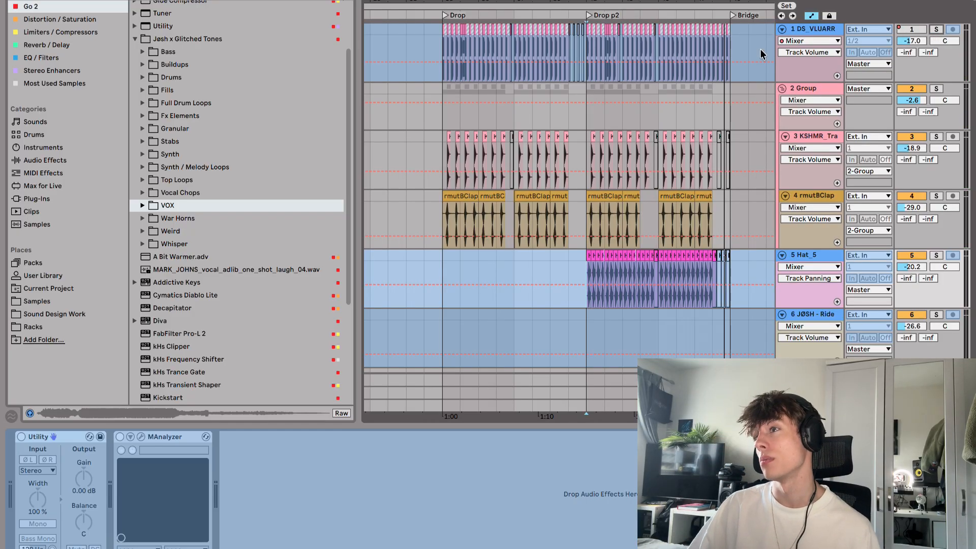
Show the Speaker On automation of the DS_VLUARR kick track and examine it at the end of Drop p2.
drag(549, 2, 548, 86)
click(630, 99)
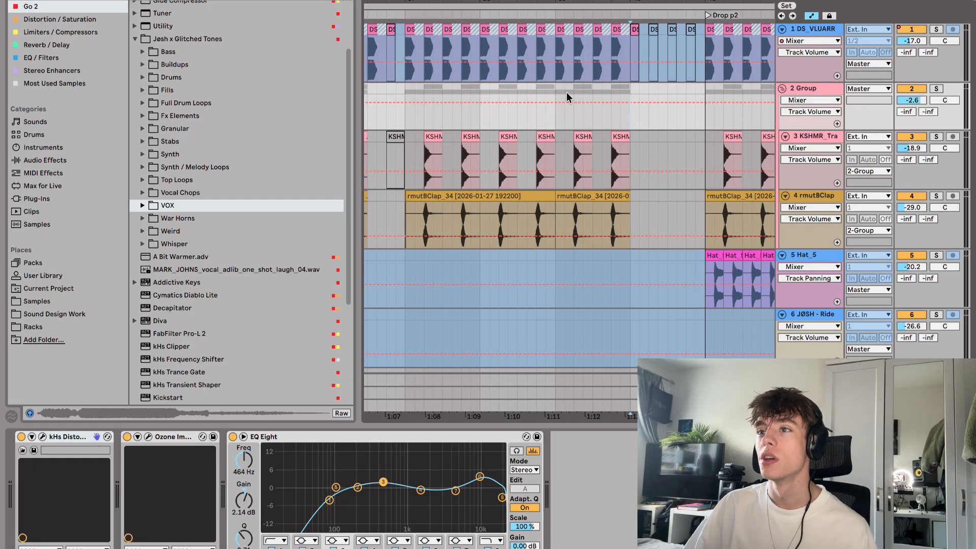
right_click(916, 31)
click(875, 38)
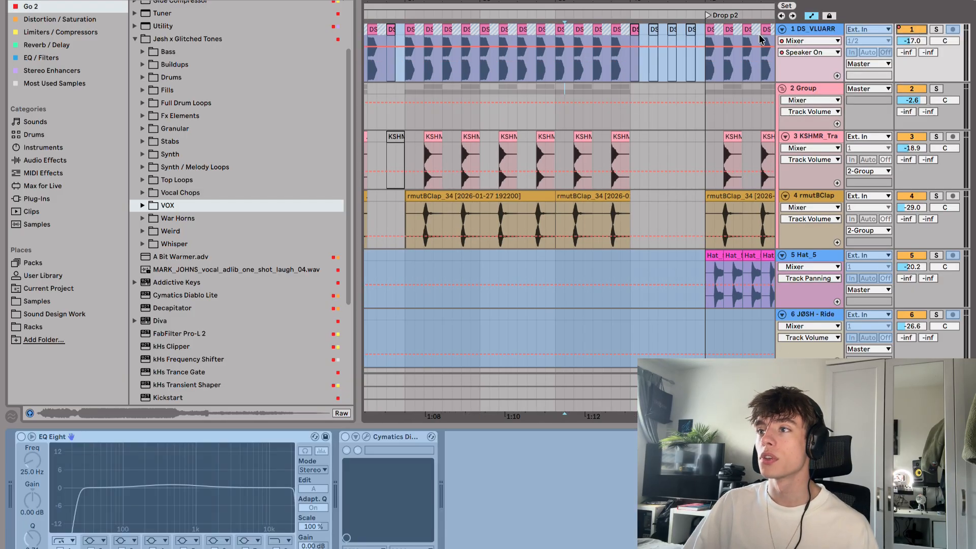
drag(728, 1, 676, 93)
click(676, 93)
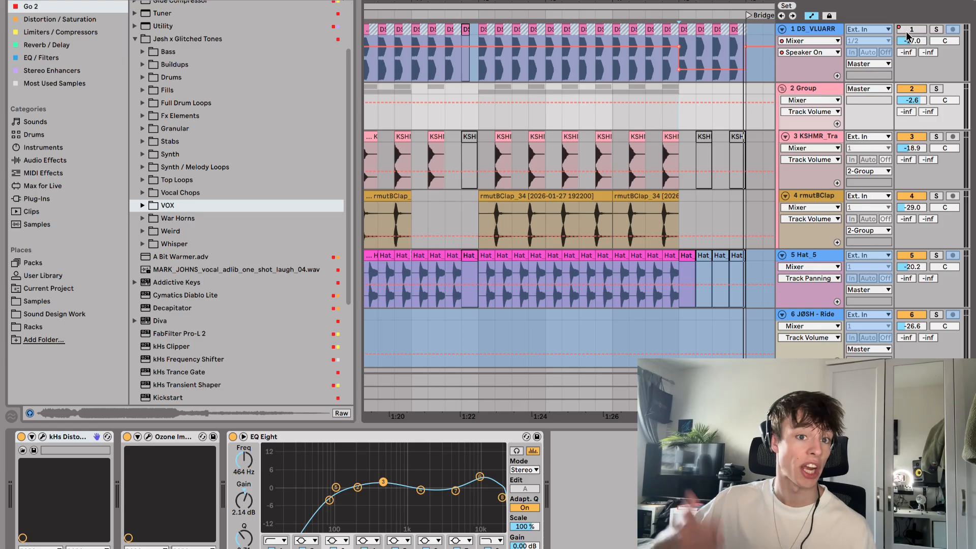
Solo the MO_KVRI vox track, play its fill from 1:13 before Drop p2, and inspect its device chain.
scroll(681, 97, down, 5)
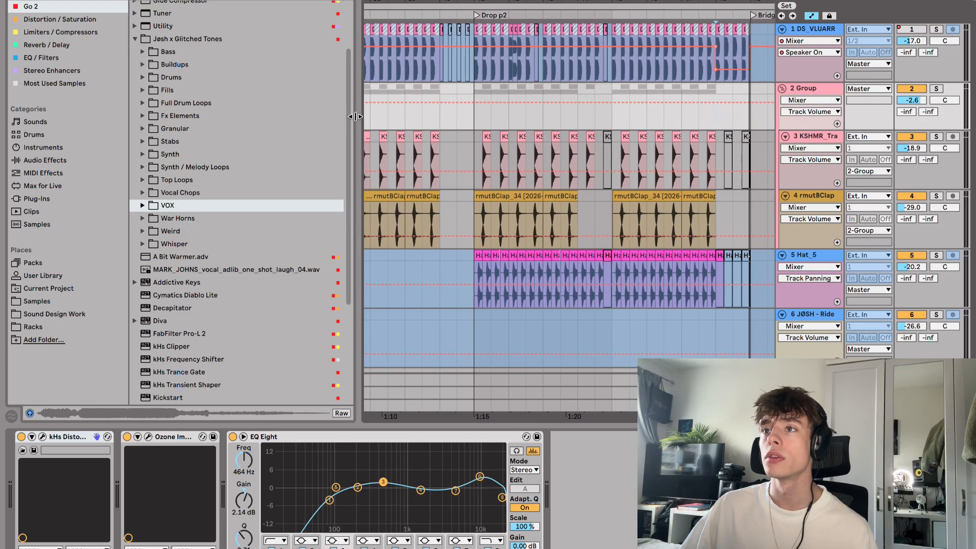
click(438, 92)
mouse_move(443, 8)
mouse_down()
mouse_move(444, 30)
mouse_move(494, 2)
mouse_up()
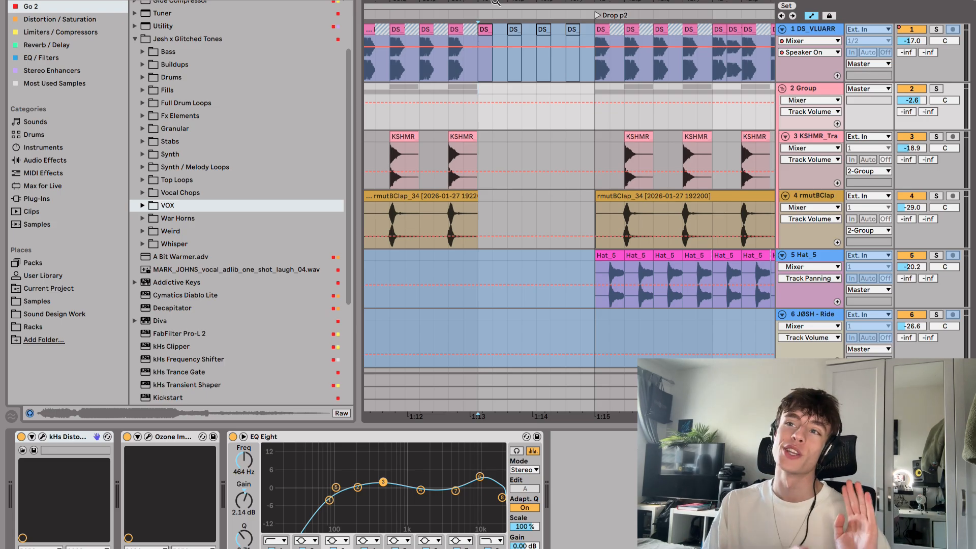
scroll(537, 59, down, 15)
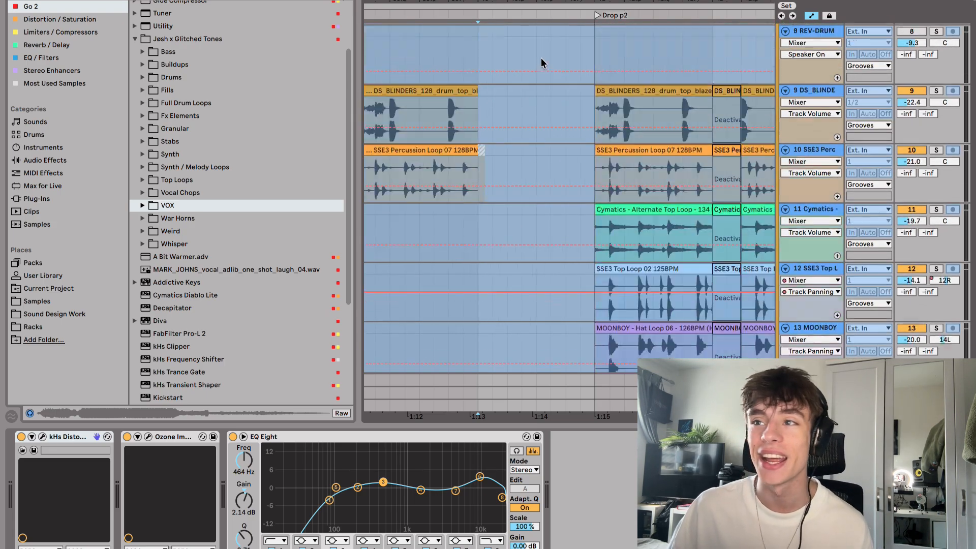
scroll(529, 54, down, 10)
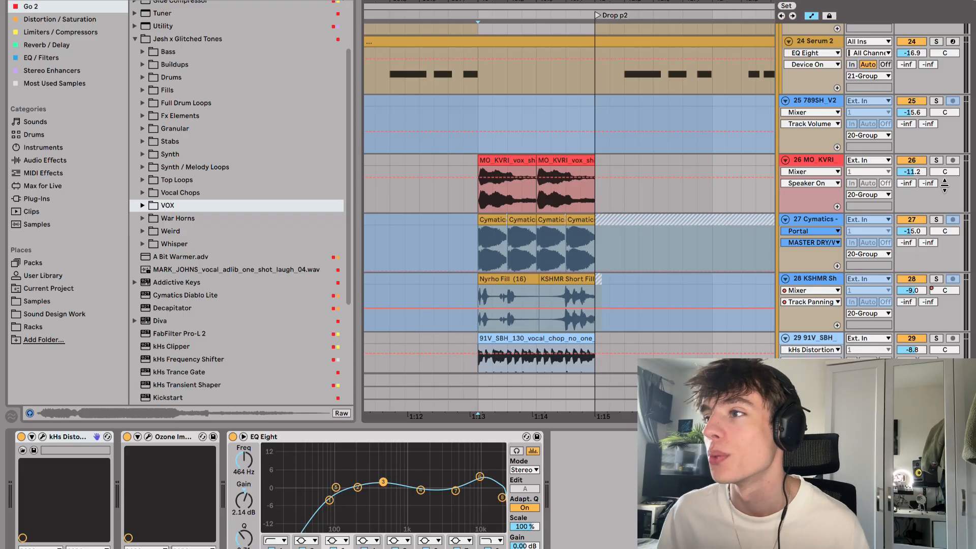
click(936, 160)
key(space)
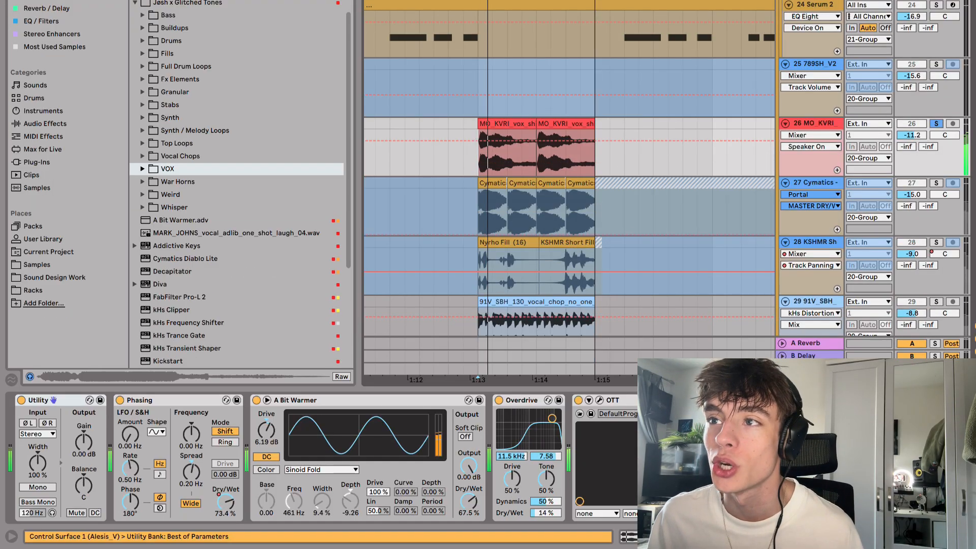
key(space)
scroll(326, 457, right, 15)
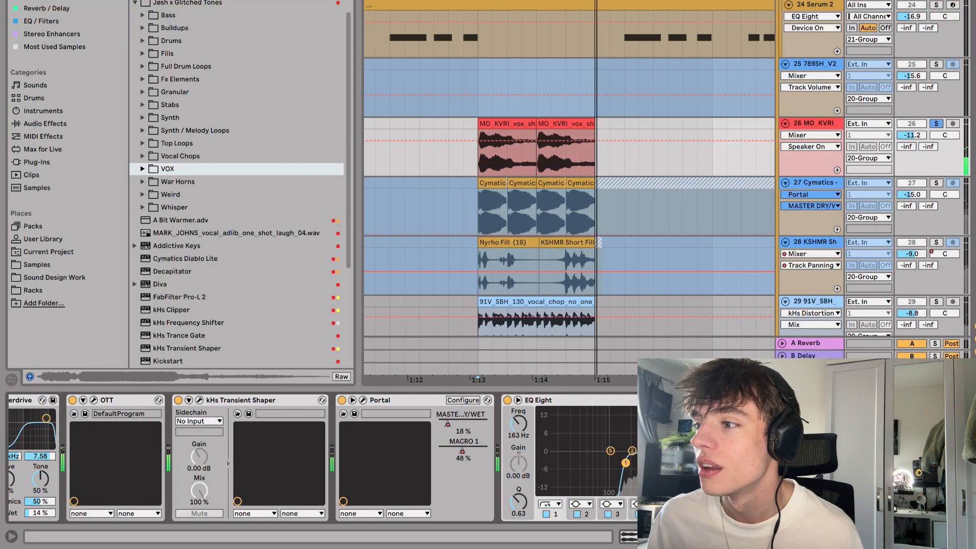
scroll(325, 457, left, 15)
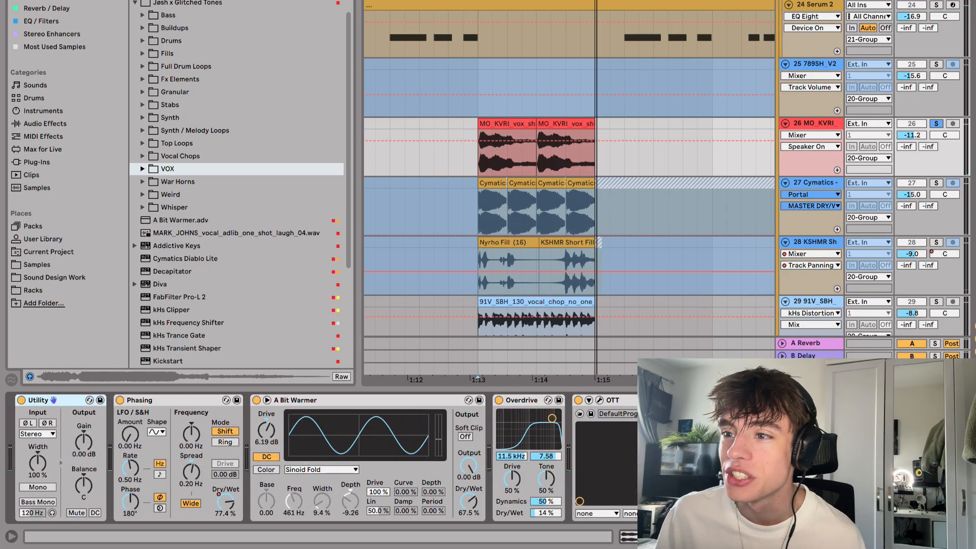
Solo the Cymatics track 27 and play its fill from 1:13.
click(934, 184)
click(527, 219)
key(space)
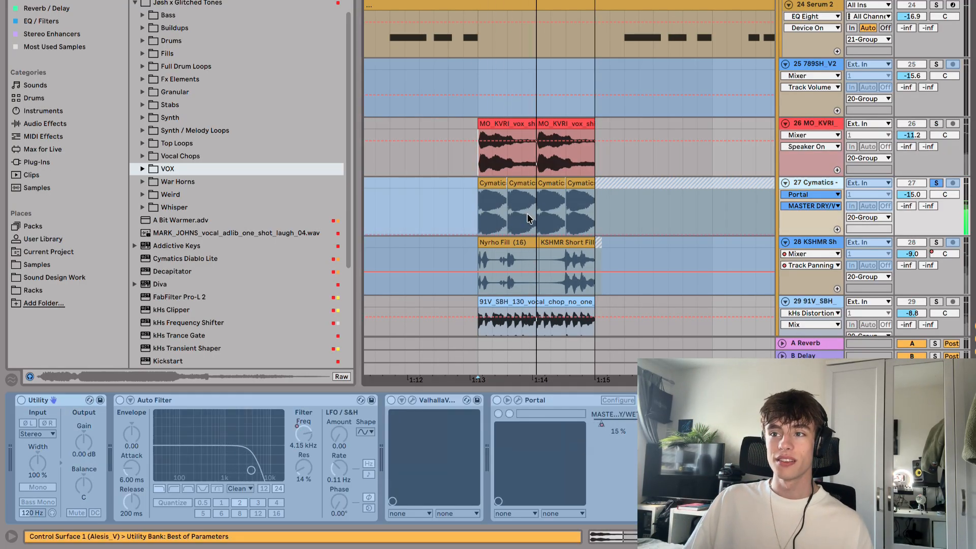
key(space)
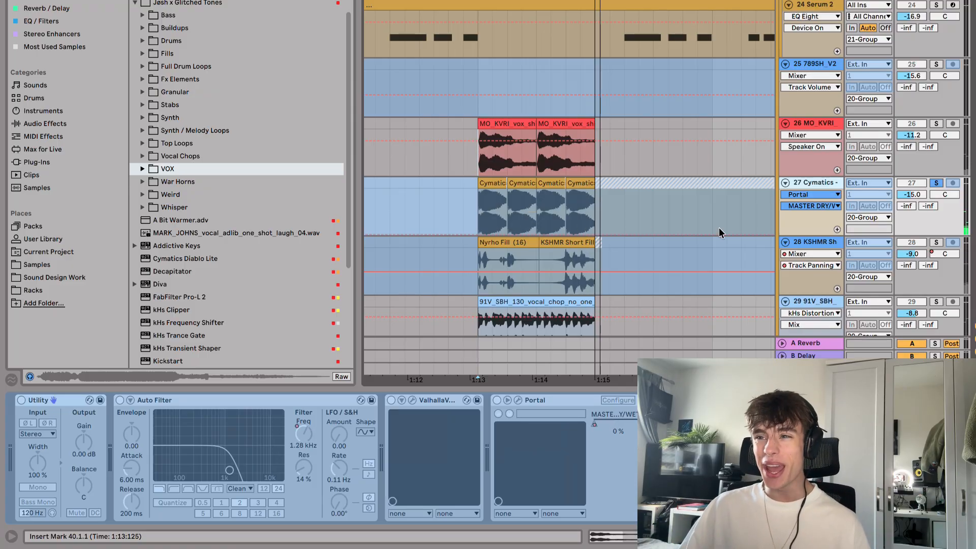
Solo the KSHMR fill track 28 and play its two fill clips before Drop p2.
click(937, 244)
key(space)
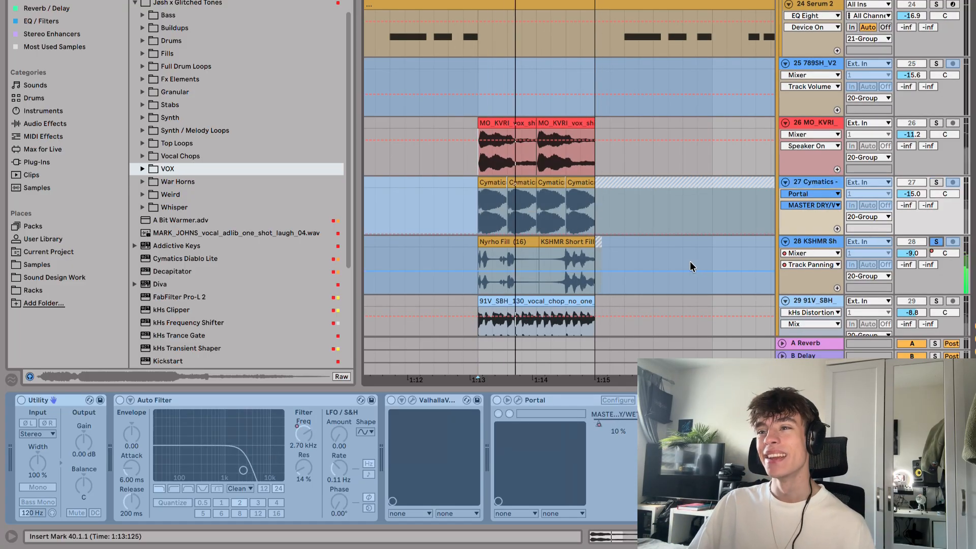
scroll(663, 257, down, 2)
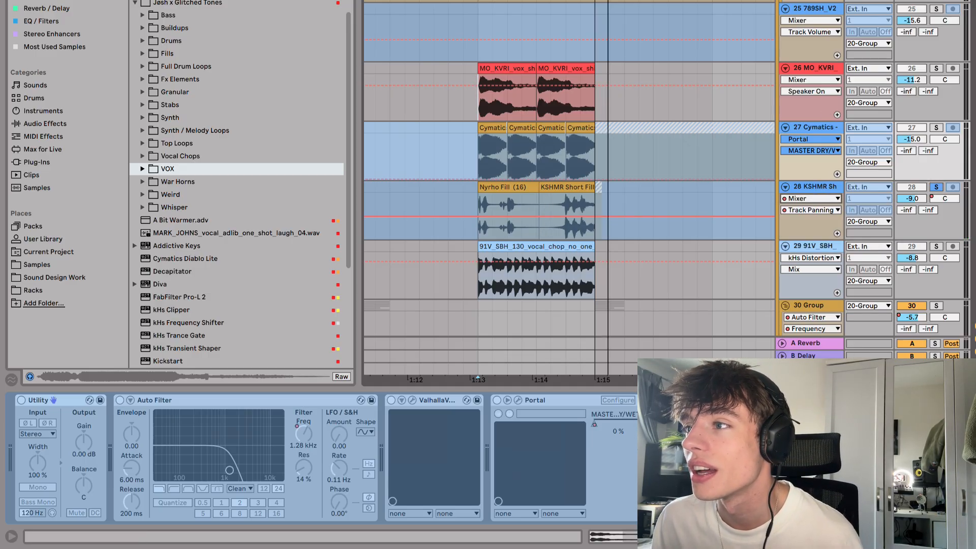
Inspect the Auto Filter, Valhalla reverb and Portal devices on the Cymatics track 27.
scroll(320, 457, right, 5)
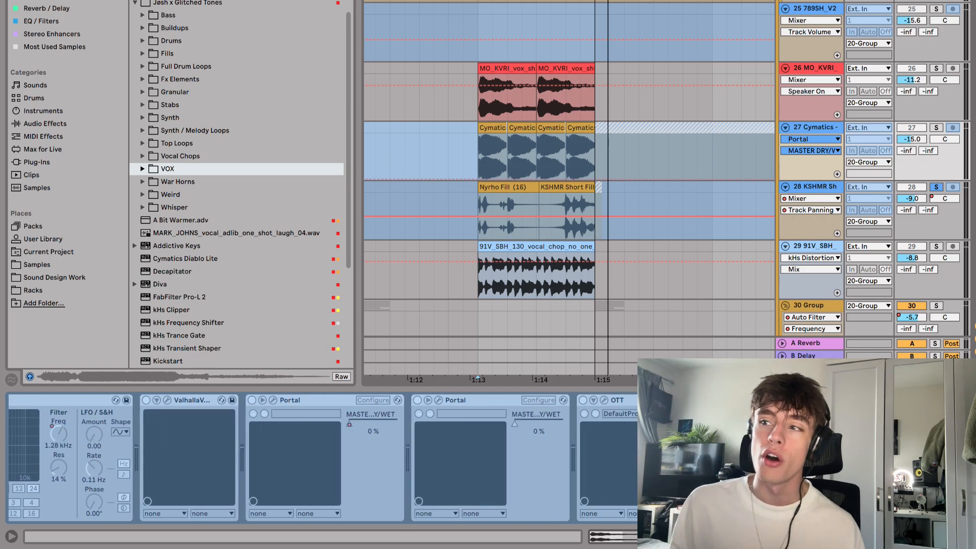
scroll(320, 457, left, 5)
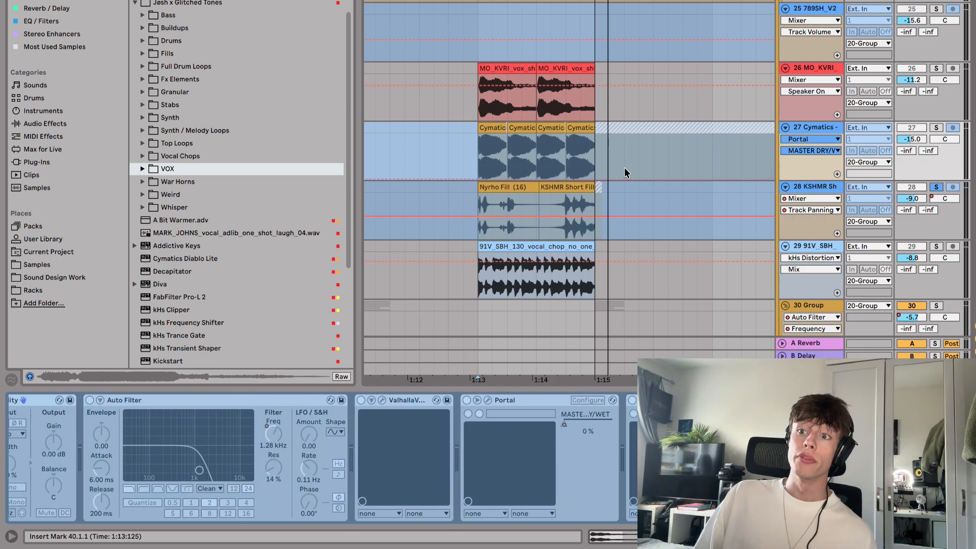
click(812, 192)
click(810, 128)
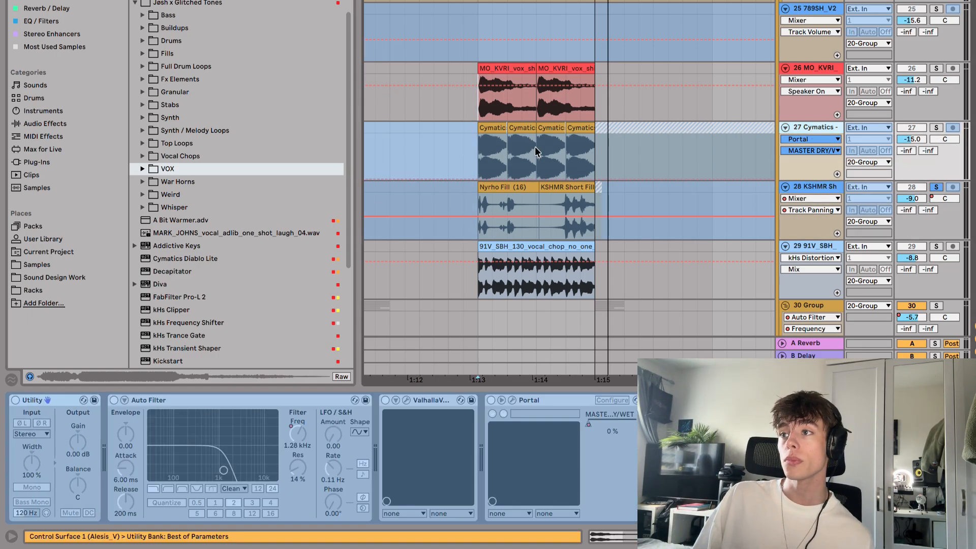
Solo the 91V_SBH vocal chop track, play it from 1:13, and inspect its device chain.
click(837, 258)
click(829, 251)
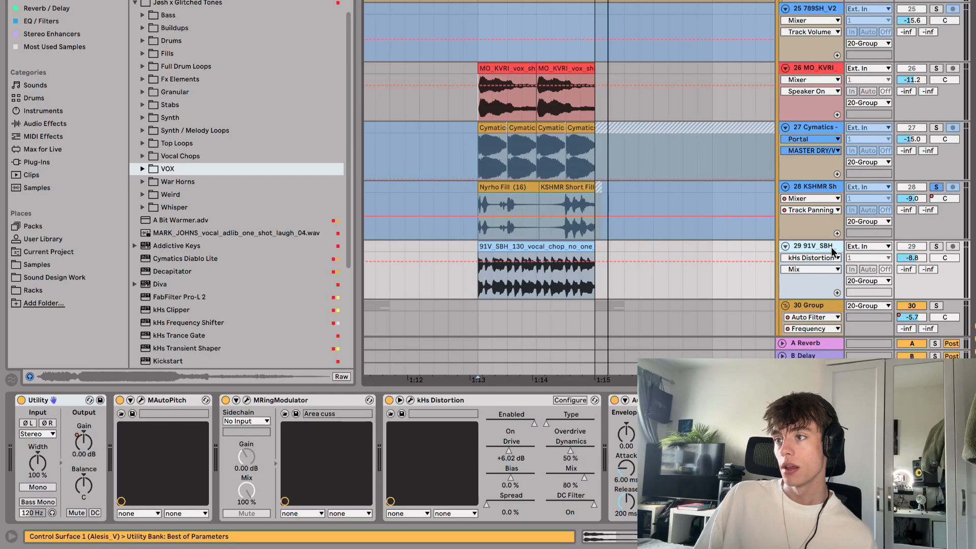
click(936, 246)
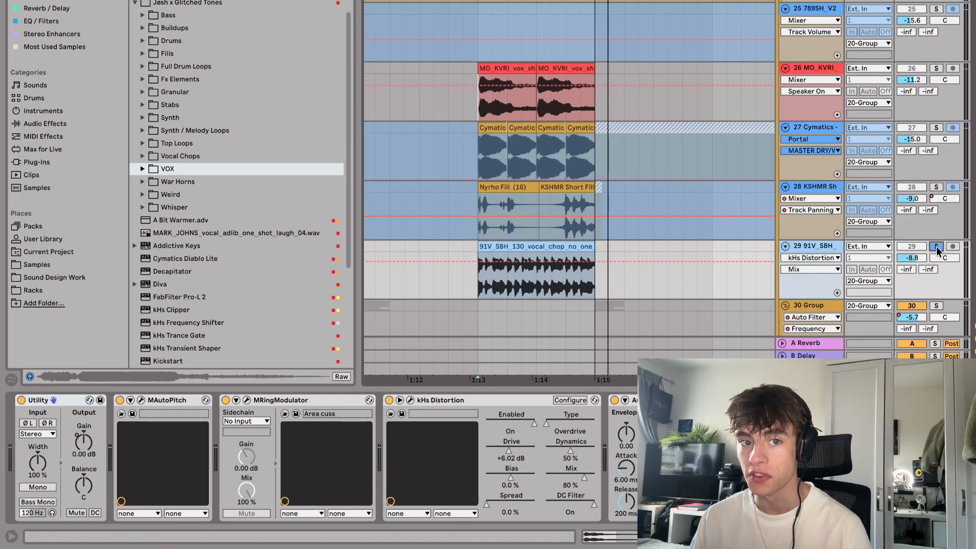
key(space)
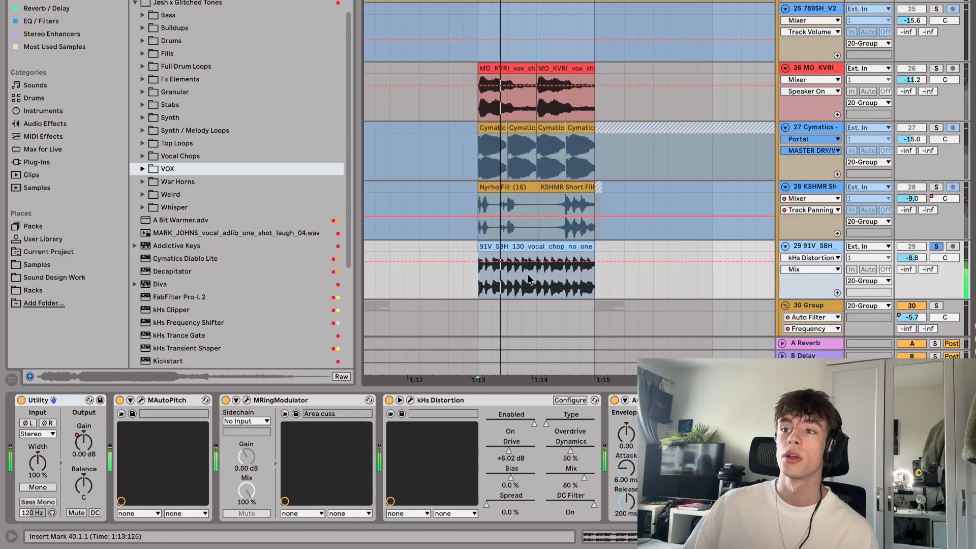
key(space)
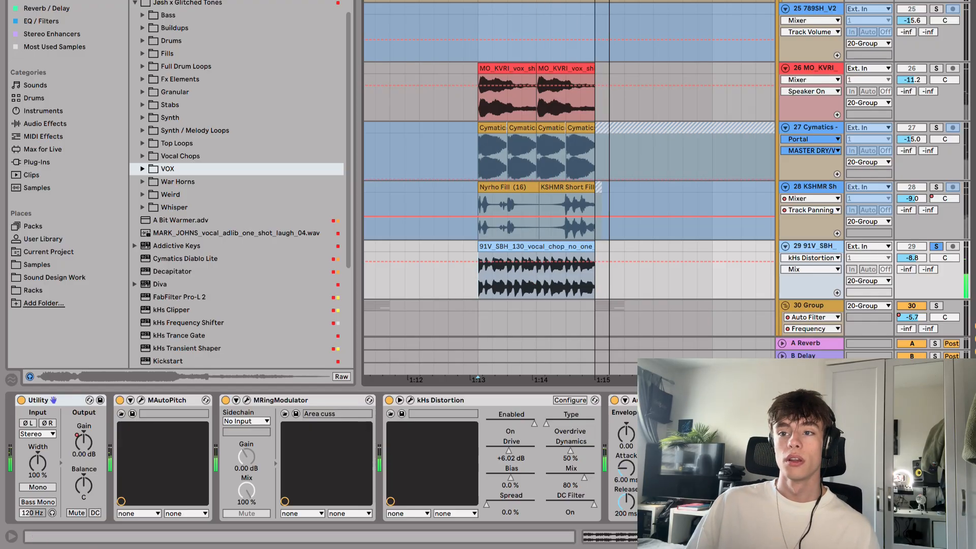
scroll(321, 457, right, 10)
scroll(322, 457, left, 10)
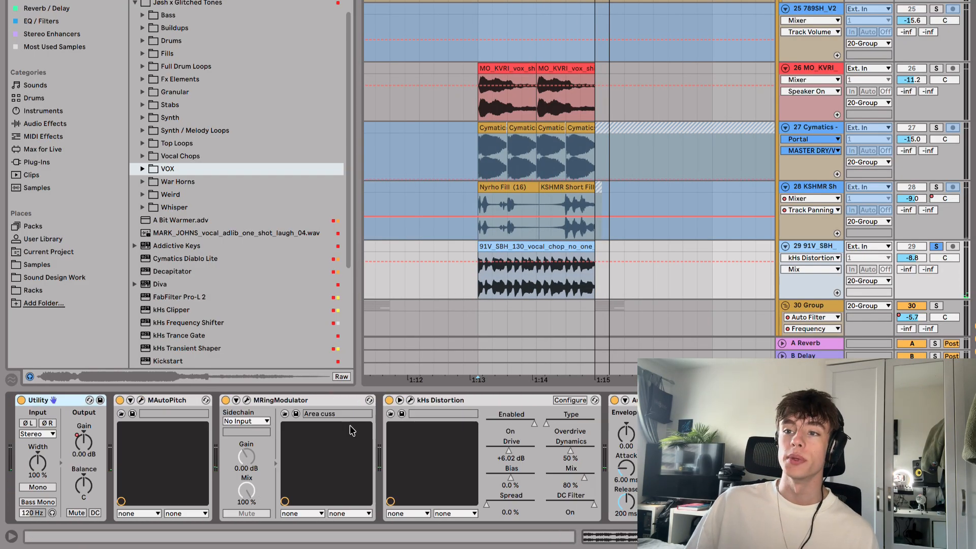
Solo the KSHMR_Airlock_01 track 78 in the 77 Group and play it from 1:29 at the Bridge.
scroll(630, 224, down, 10)
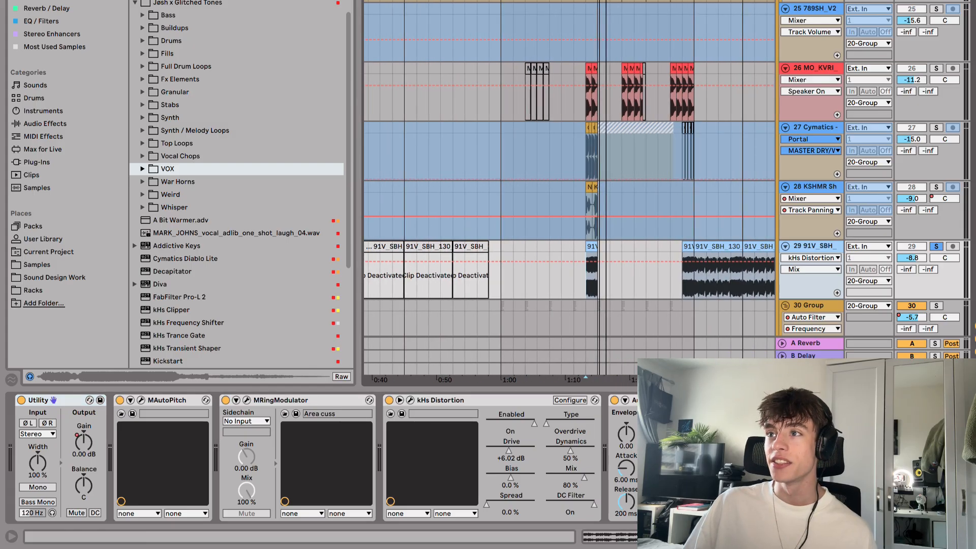
scroll(653, 160, right, 3)
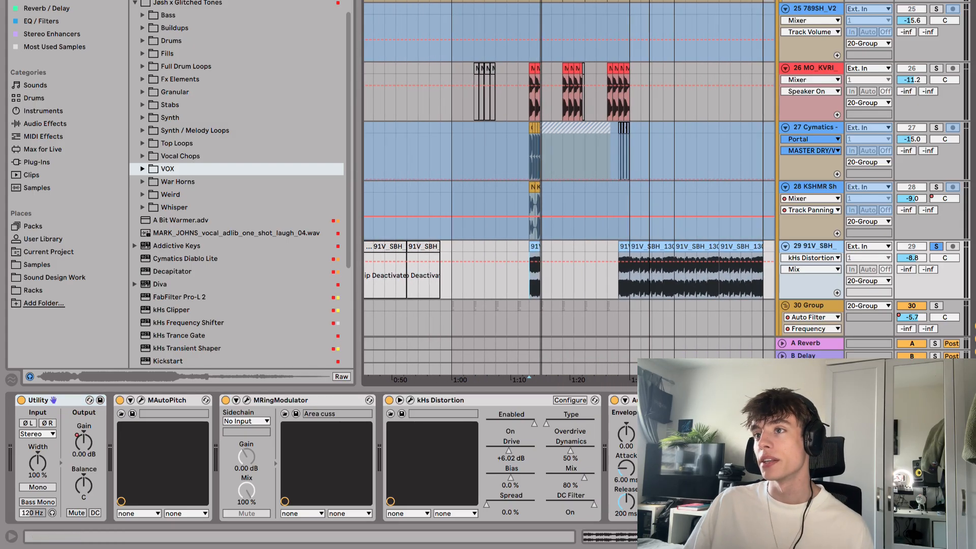
scroll(654, 161, down, 10)
click(633, 199)
scroll(635, 198, down, 15)
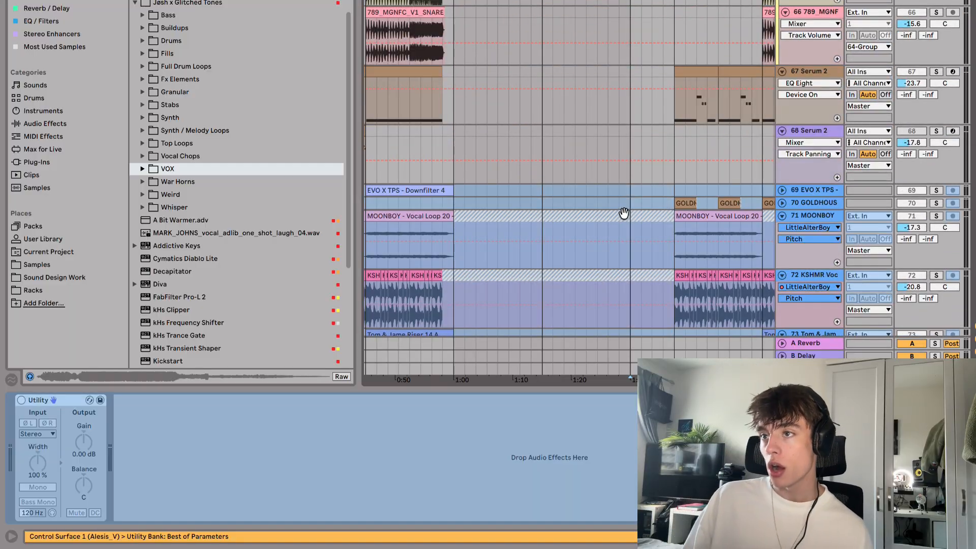
click(620, 141)
scroll(631, 144, down, 6)
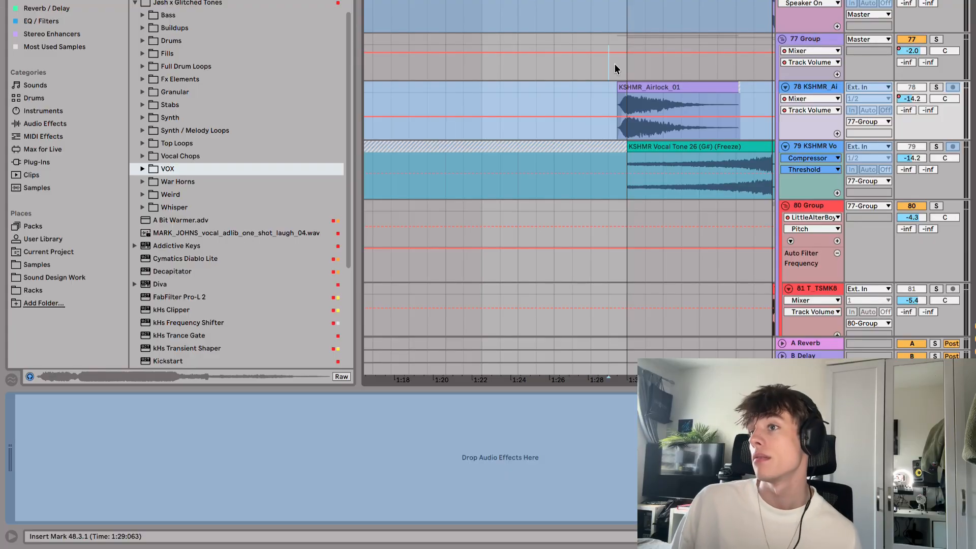
click(609, 64)
click(938, 40)
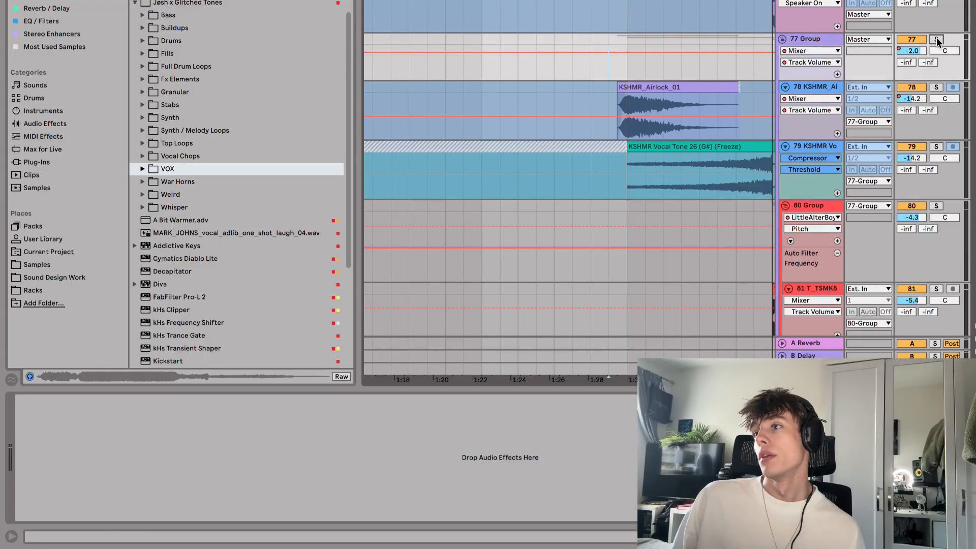
key(space)
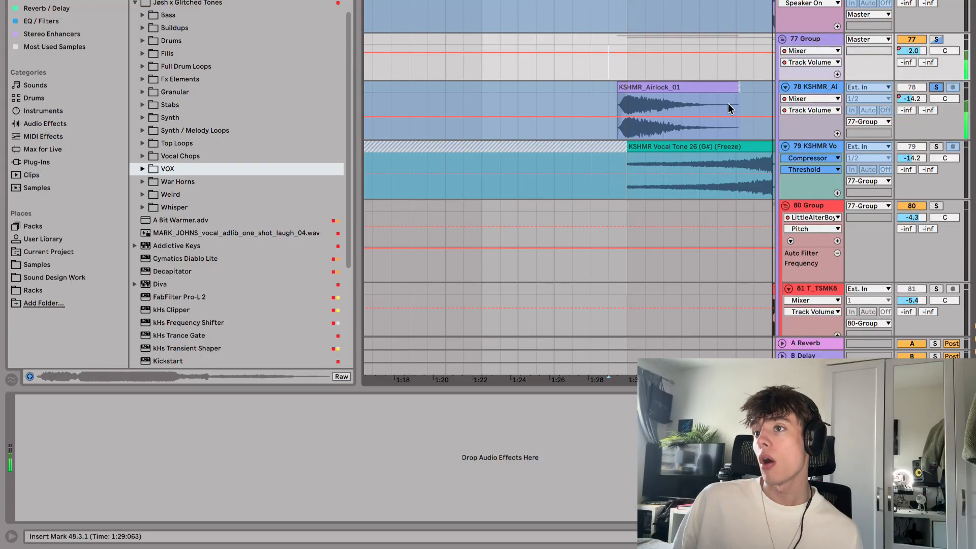
Look through the lower track groups and unfold the KSHMR sub drop track 104.
scroll(728, 103, down, 10)
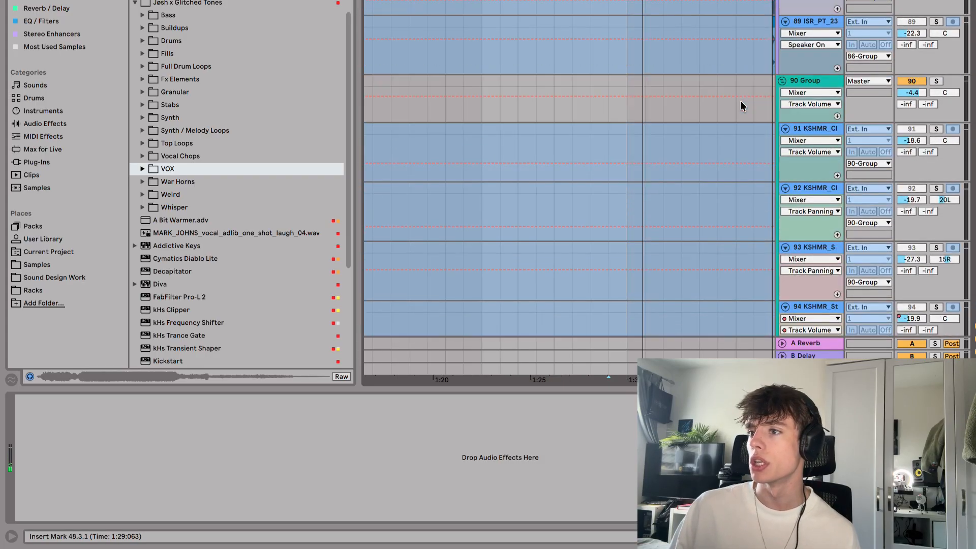
scroll(701, 220, down, 5)
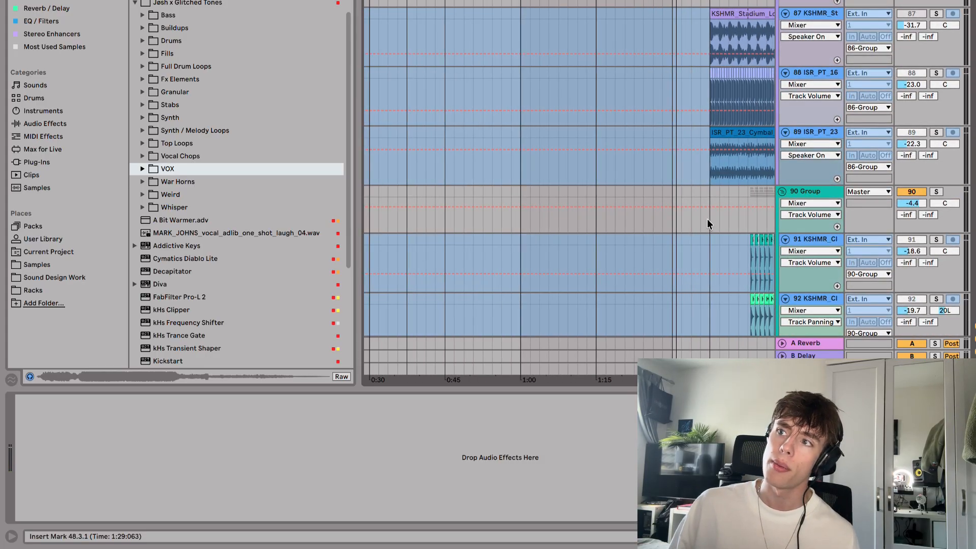
scroll(697, 194, down, 10)
scroll(694, 193, up, 3)
scroll(696, 197, down, 3)
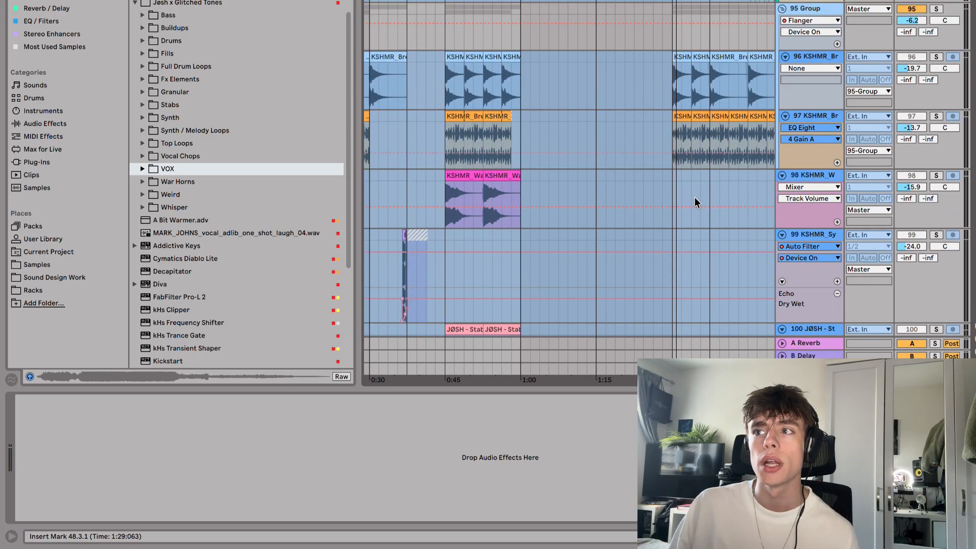
scroll(695, 197, down, 10)
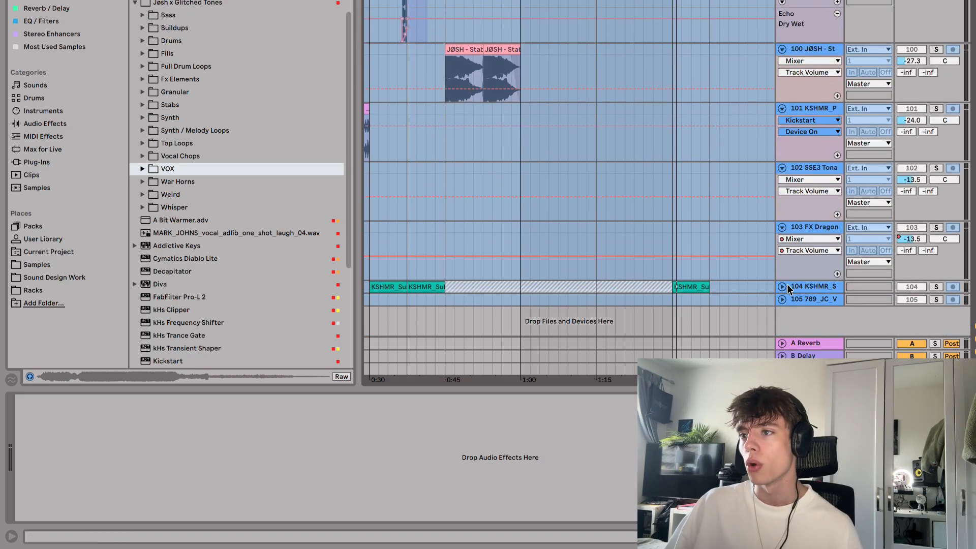
click(786, 285)
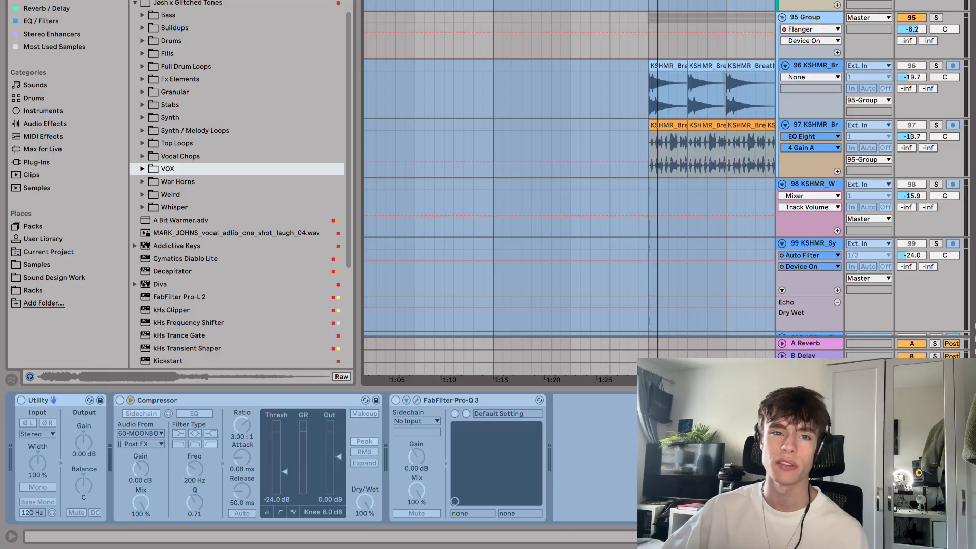
Play the Bridge from 1:30 with all tracks unsoloed.
scroll(684, 31, down, 3)
scroll(676, 74, up, 15)
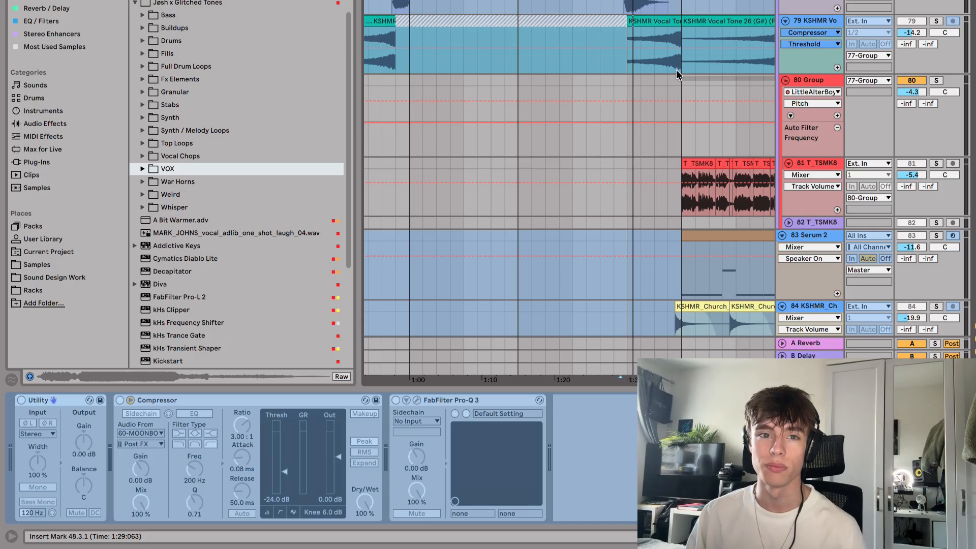
scroll(664, 70, up, 15)
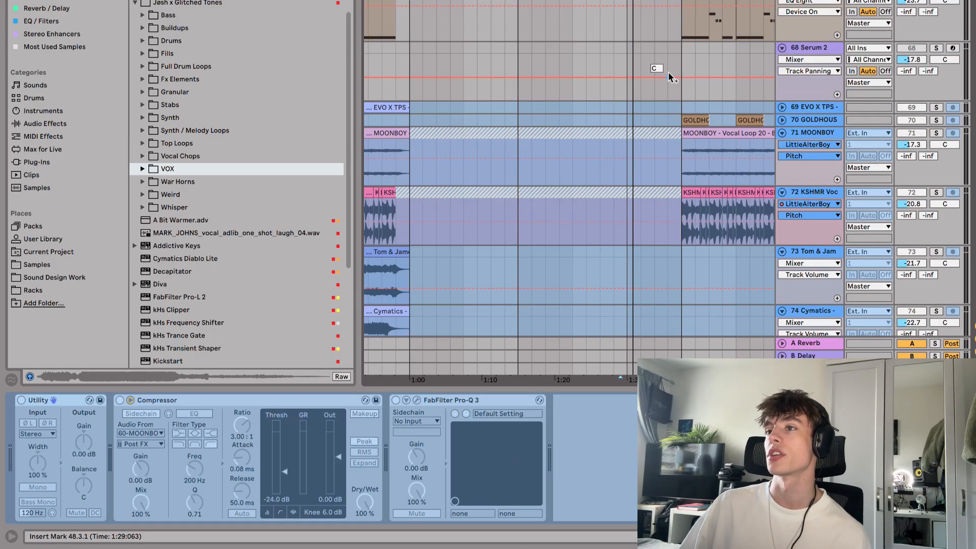
scroll(661, 92, up, 10)
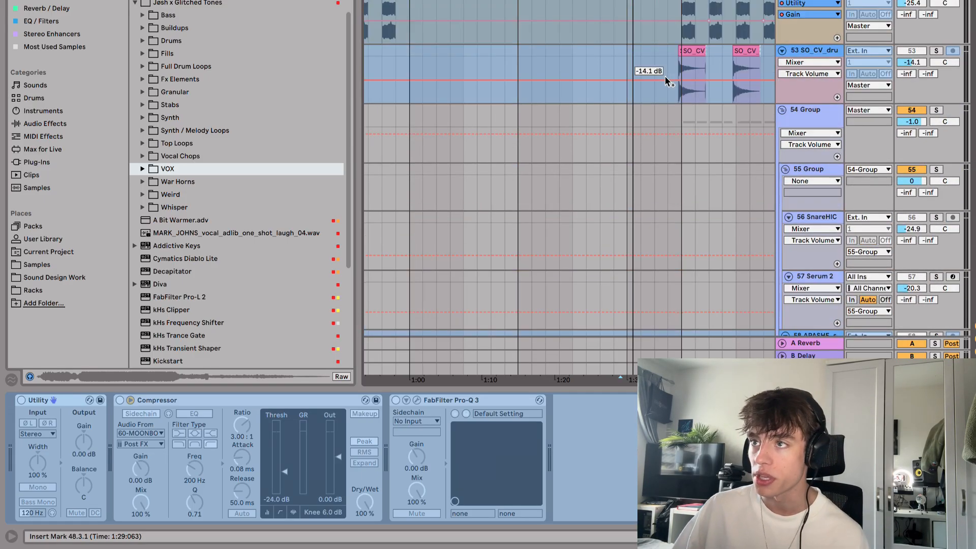
click(623, 120)
key(space)
Examine the Bridge's layers during playback, from the vocal tone and sub drop to the breathing loops.
scroll(658, 111, down, 8)
scroll(654, 103, down, 15)
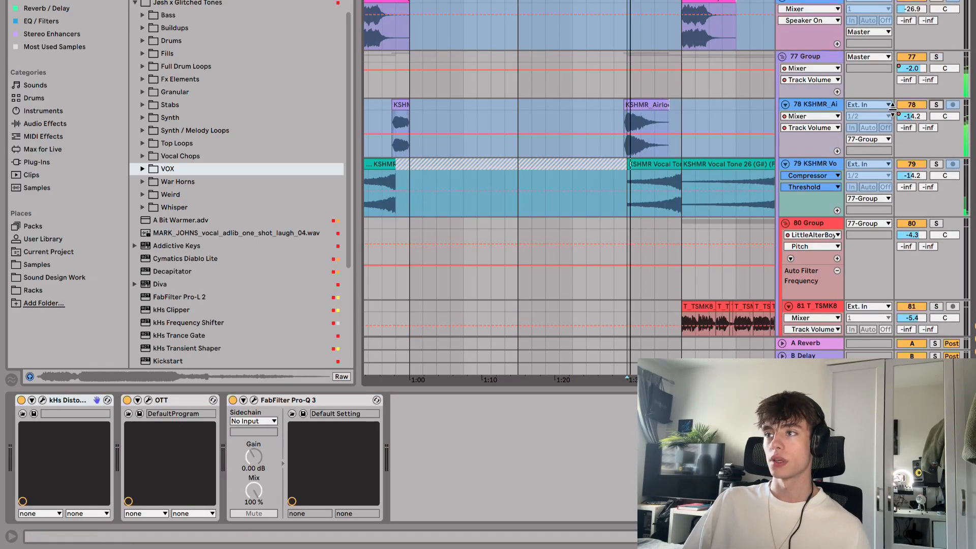
scroll(761, 121, down, 8)
scroll(760, 116, down, 10)
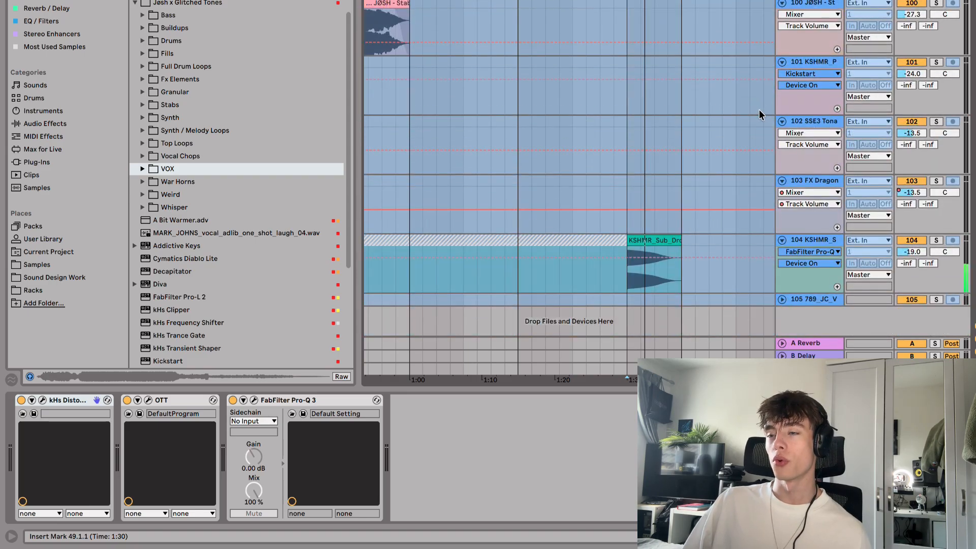
scroll(718, 104, up, 8)
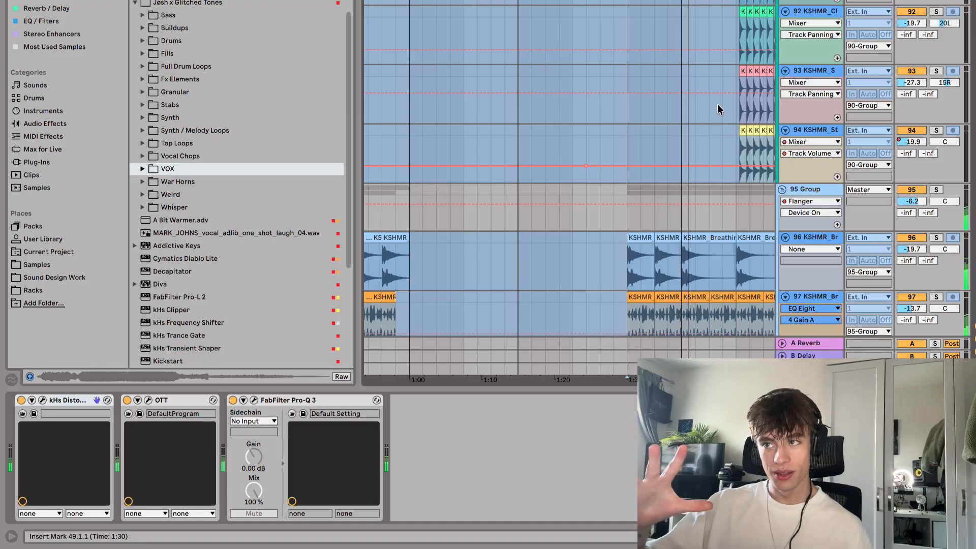
scroll(653, 90, up, 1)
scroll(656, 101, up, 10)
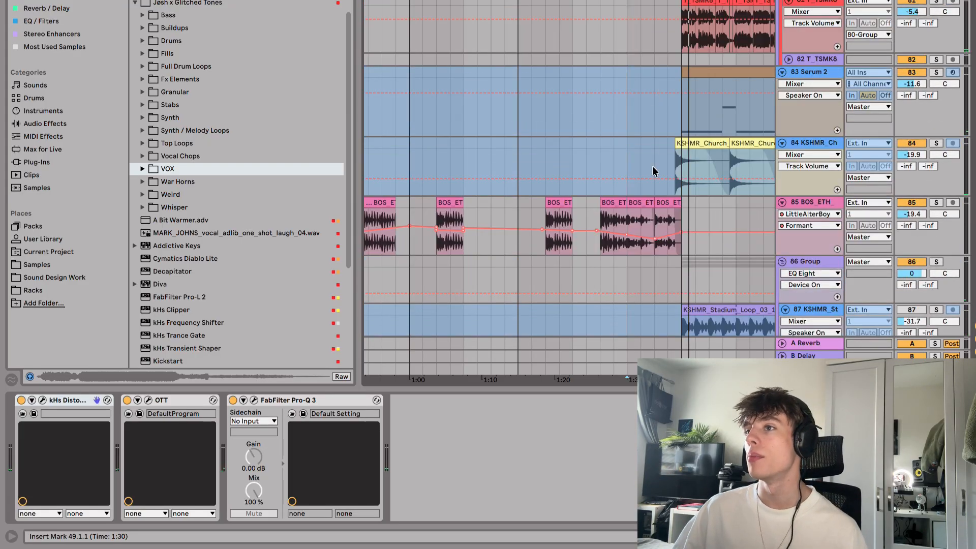
Audition the BOS_ETH vocal track 85 from 1:30 and inspect its LittleAlterBoy, Amp and A Bit Warmer devices.
click(763, 216)
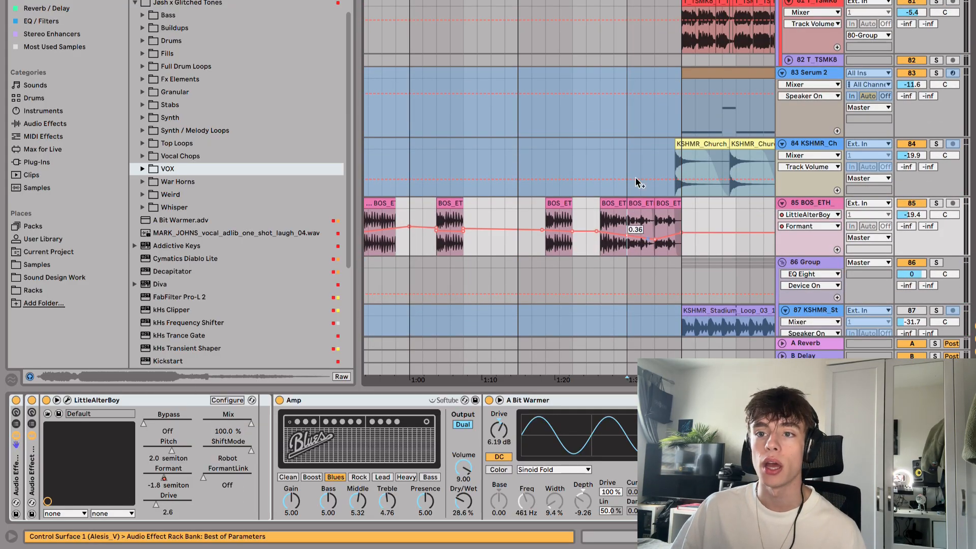
scroll(942, 166, down, 1)
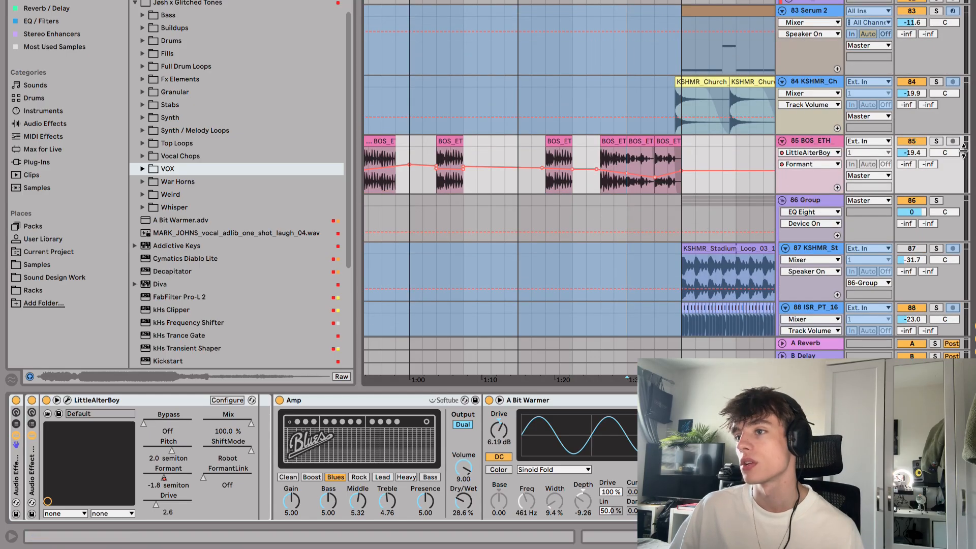
click(936, 142)
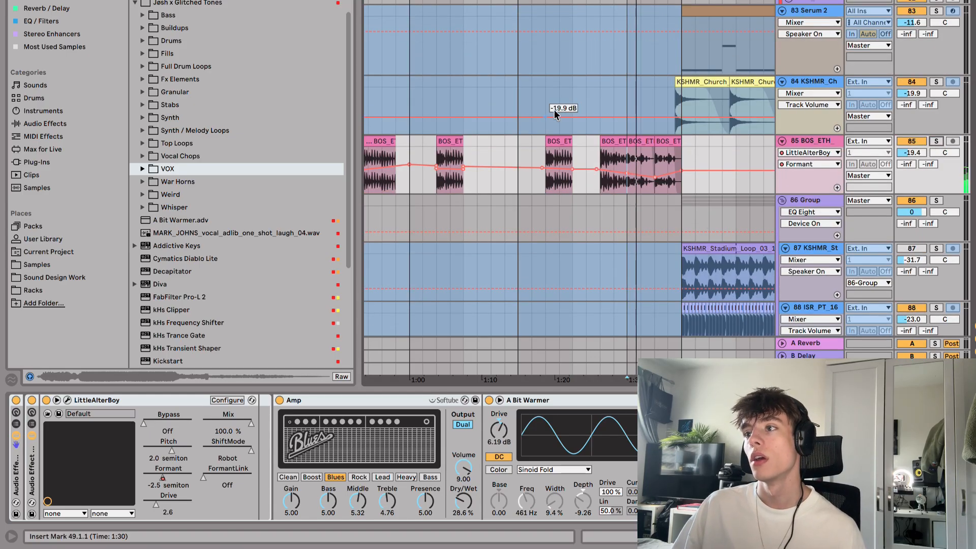
Solo the KSHMR_Church track 84 and play its first clip from 1:35.
scroll(661, 152, up, 2)
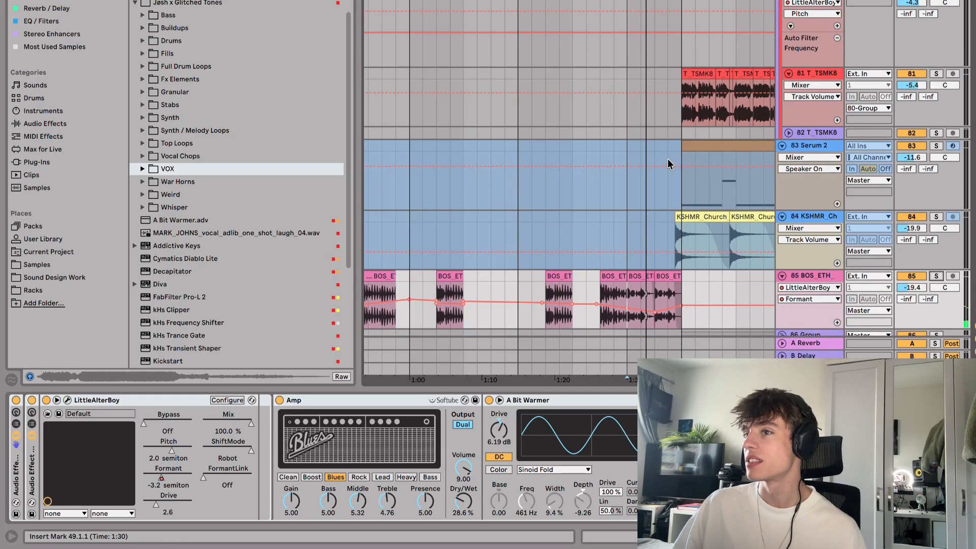
click(674, 236)
click(937, 217)
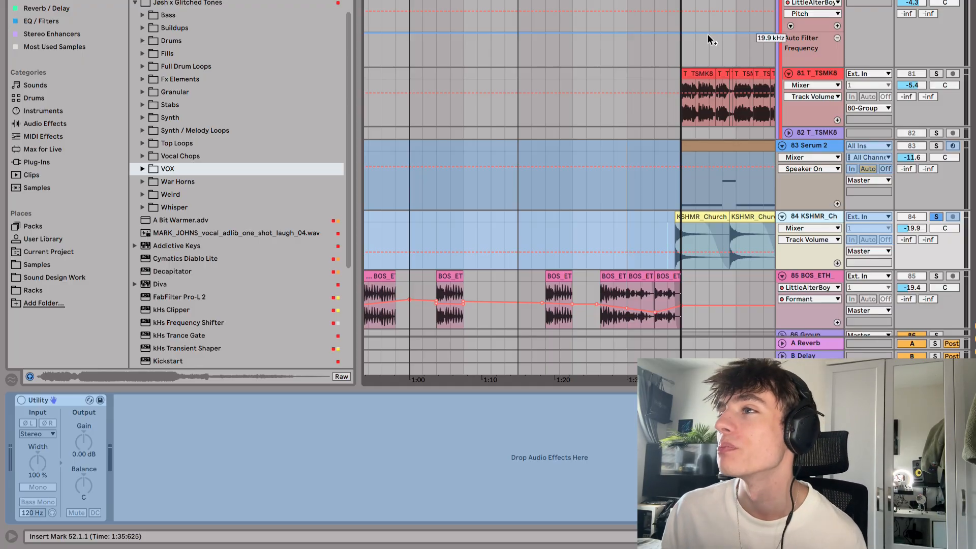
scroll(748, 46, down, 1)
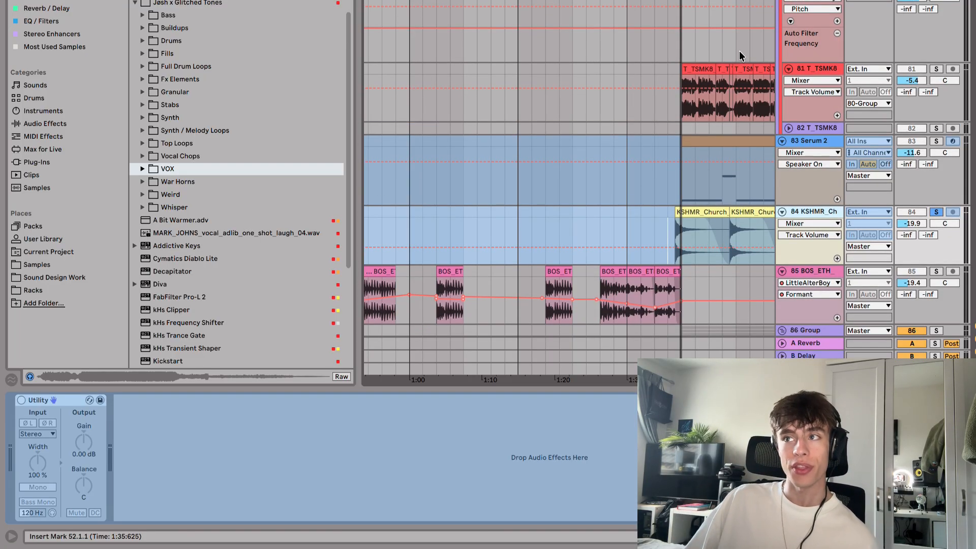
Solo the 91V_UKB vocal phrase track 46, play its clip after the Bridge, and unsolo the track.
scroll(652, 123, up, 15)
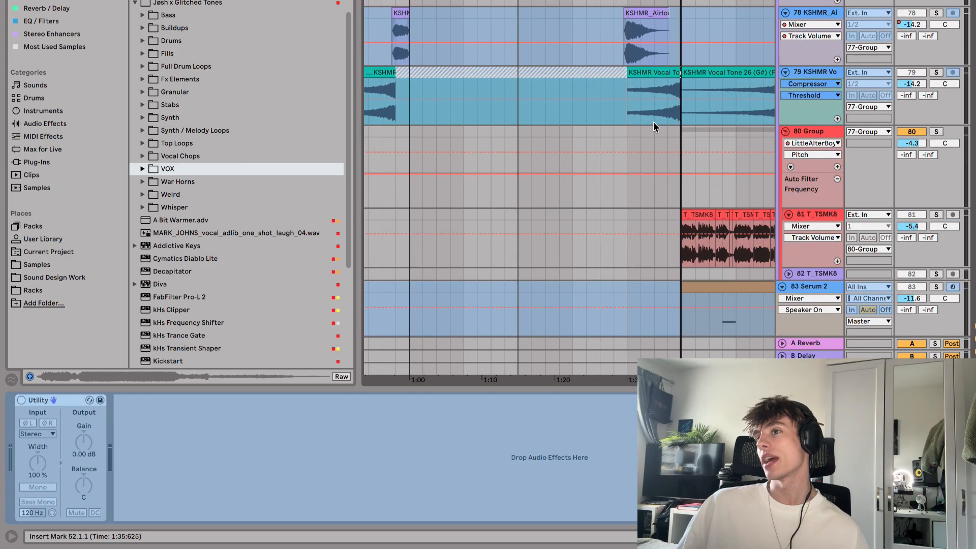
scroll(687, 176, up, 12)
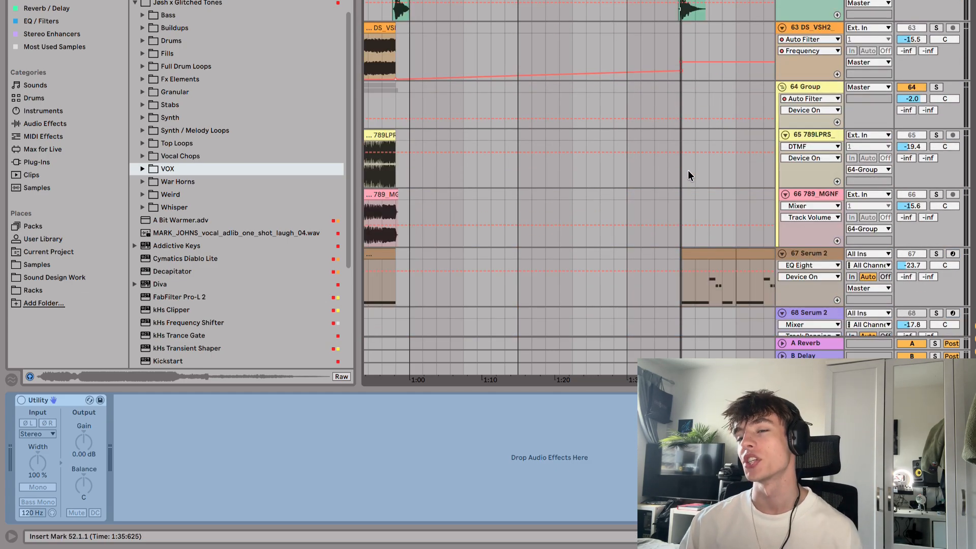
scroll(716, 160, up, 20)
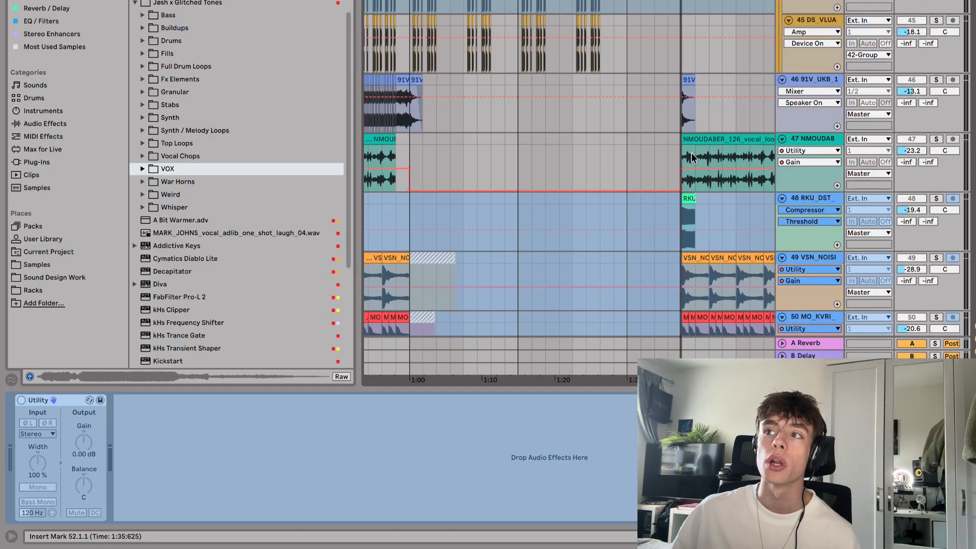
scroll(690, 152, up, 3)
scroll(657, 12, up, 10)
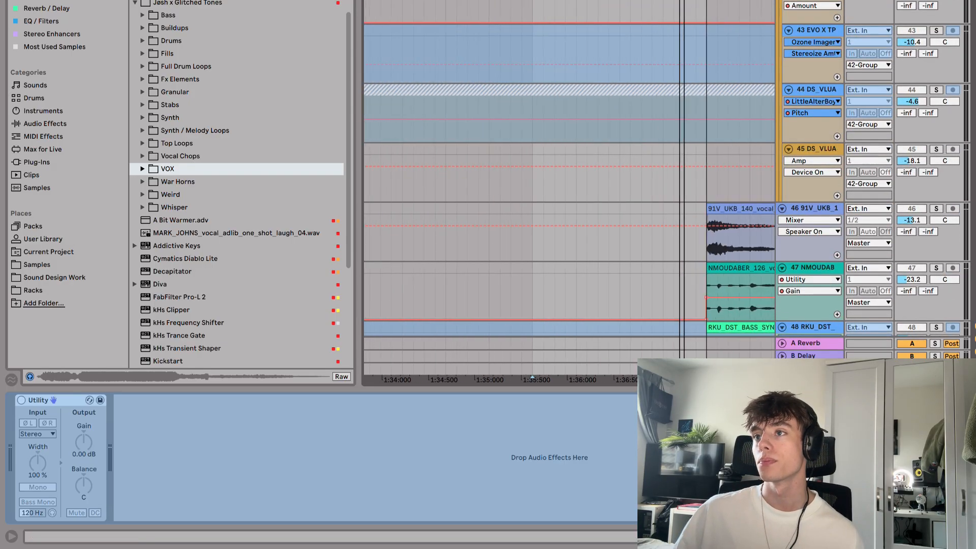
click(668, 252)
click(936, 209)
key(space)
click(936, 209)
key(space)
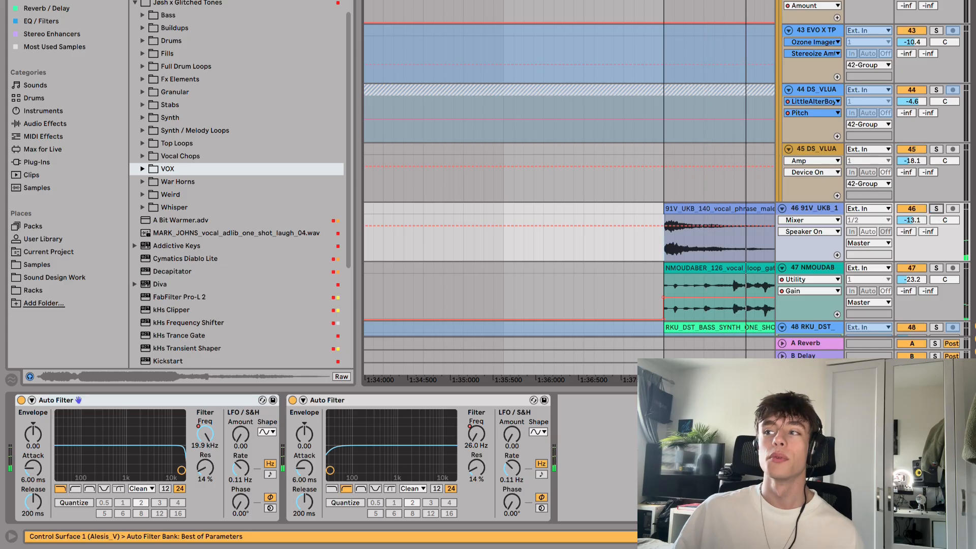
Solo the NMOUDABER gated vocal loop track 47, play it with its effects, and unsolo the track.
scroll(648, 3, down, 10)
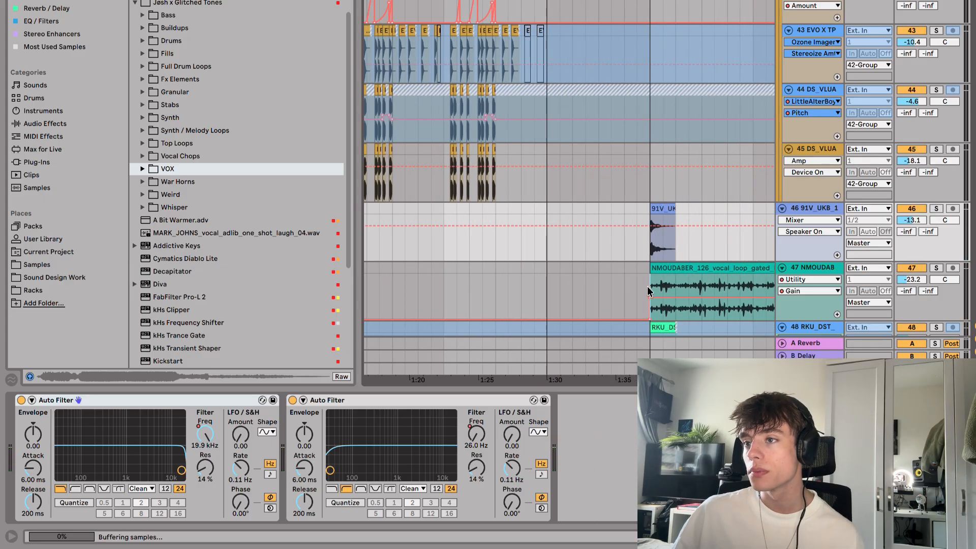
click(812, 267)
click(936, 268)
key(space)
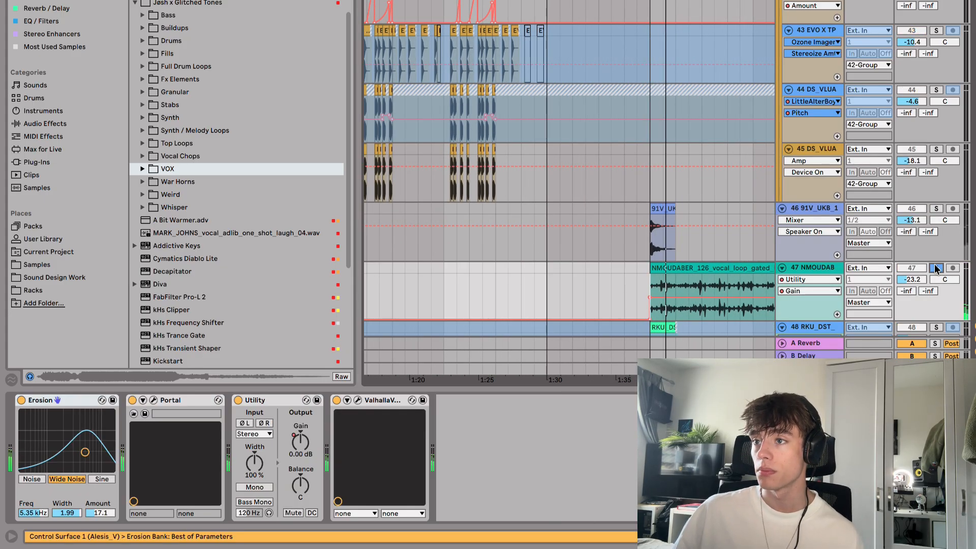
click(936, 268)
Play all layers from 1:37 and examine tracks 48 to 66, including the hats and DHSR impact.
scroll(725, 242, down, 4)
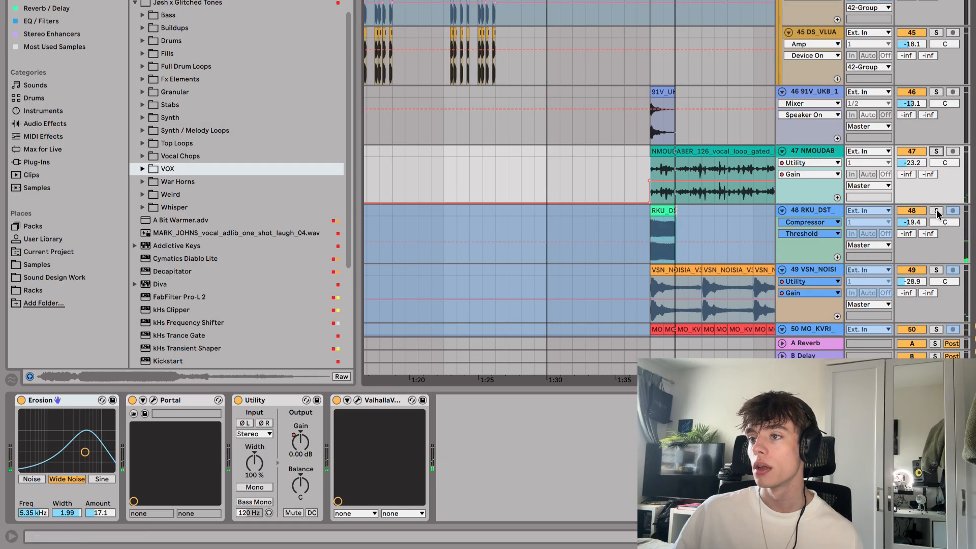
scroll(671, 227, down, 5)
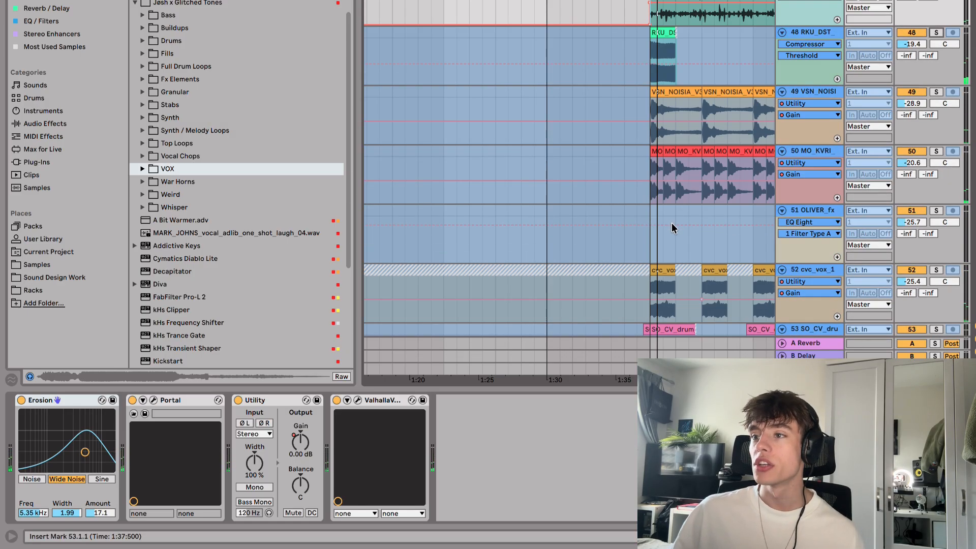
scroll(676, 225, down, 15)
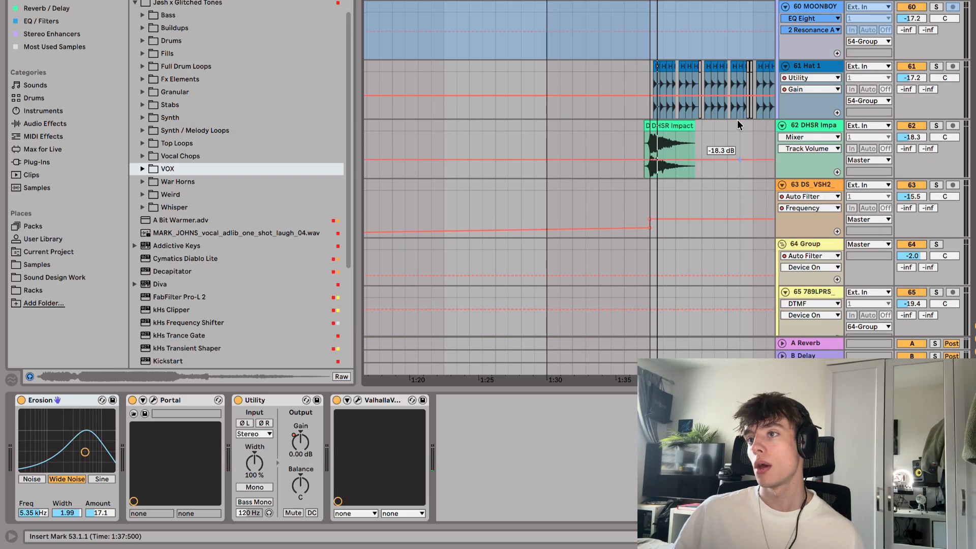
drag(706, 1, 643, 1)
scroll(727, 91, down, 3)
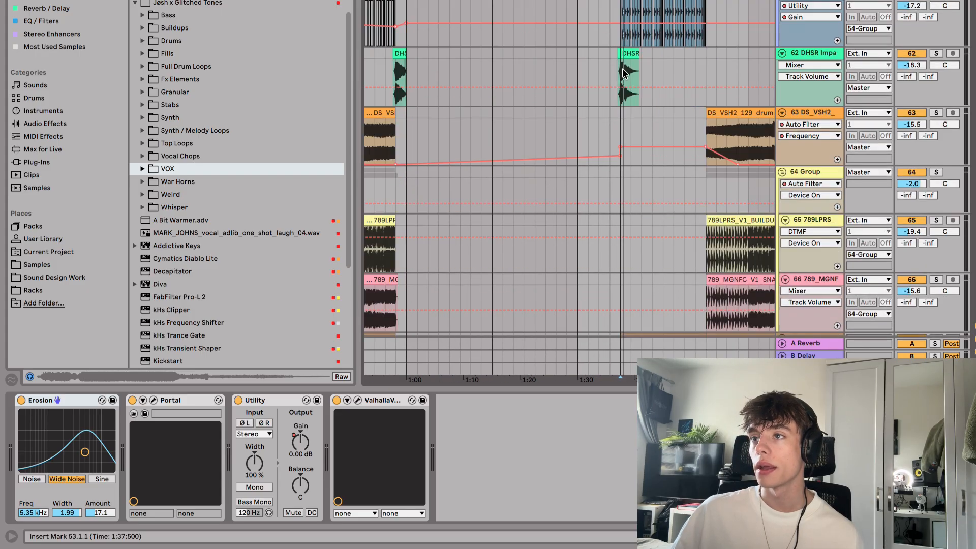
Examine the layers on tracks 64 to 84, including Serum 2 track 67 and the effects on the KSHMR vocal track 72.
scroll(727, 91, down, 3)
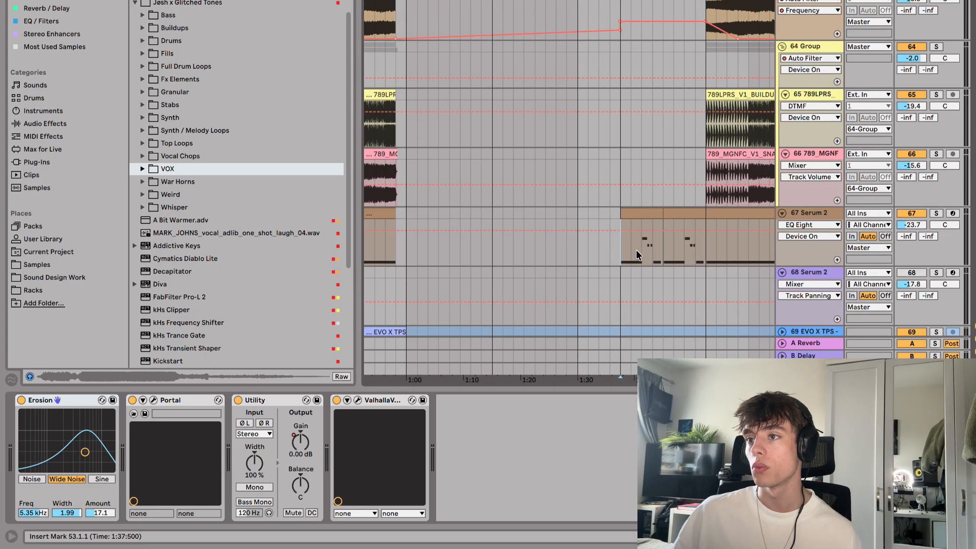
click(631, 254)
scroll(684, 256, down, 7)
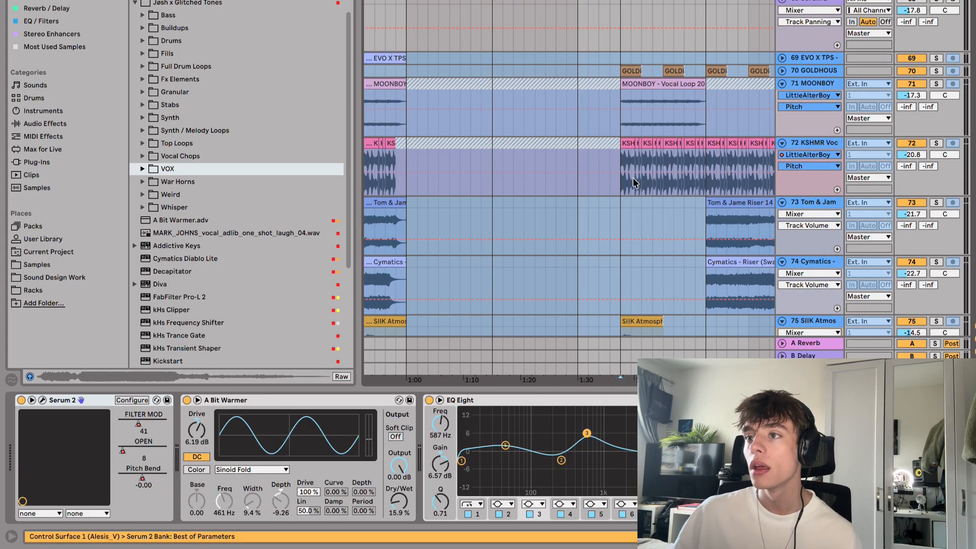
click(619, 182)
scroll(572, 193, down, 6)
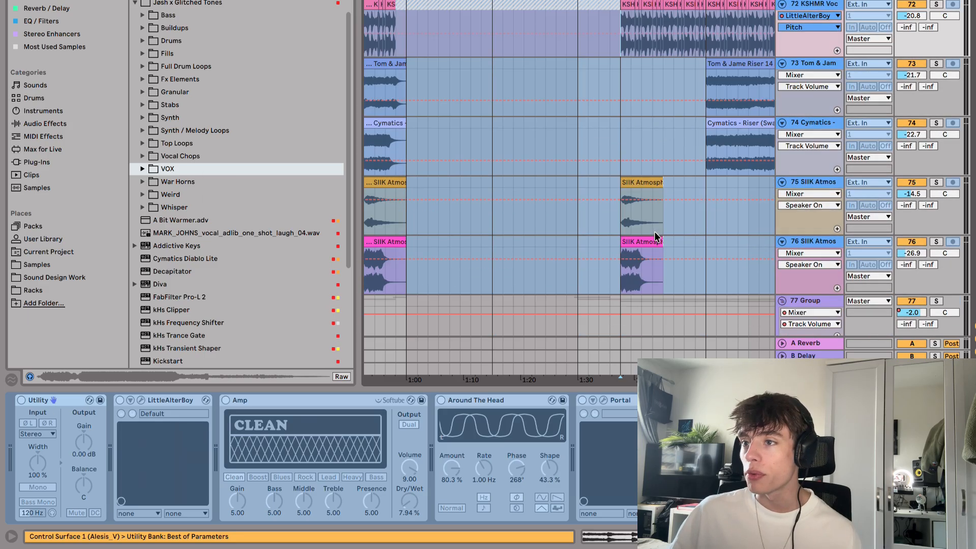
scroll(649, 234, down, 3)
scroll(650, 96, down, 5)
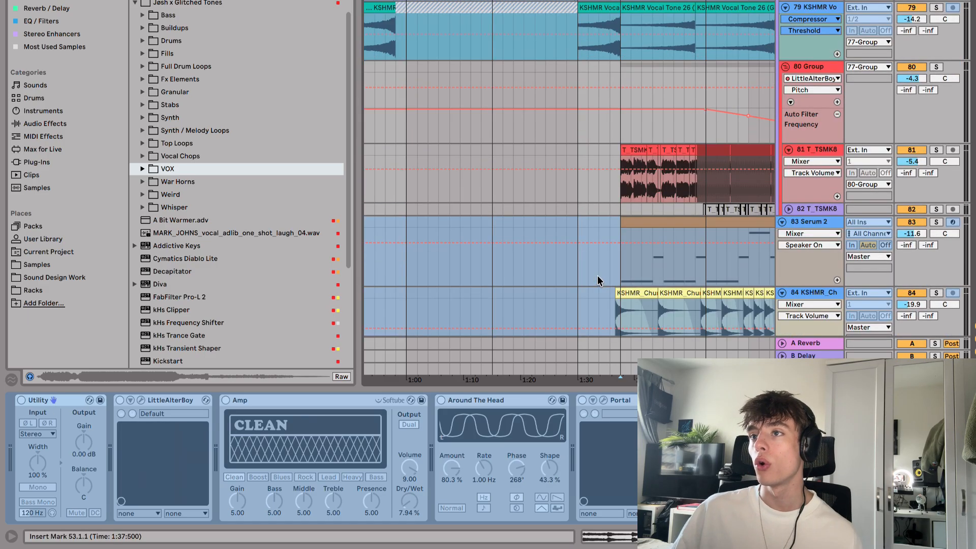
Solo the Serum 2 track 83, play it from 1:37, and place the insert marker at 1:43.
click(617, 138)
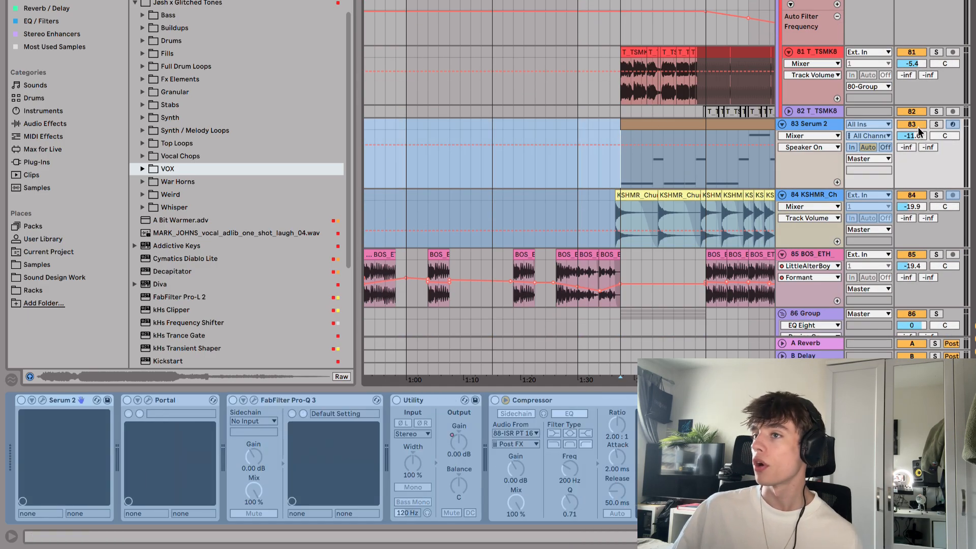
click(936, 124)
key(space)
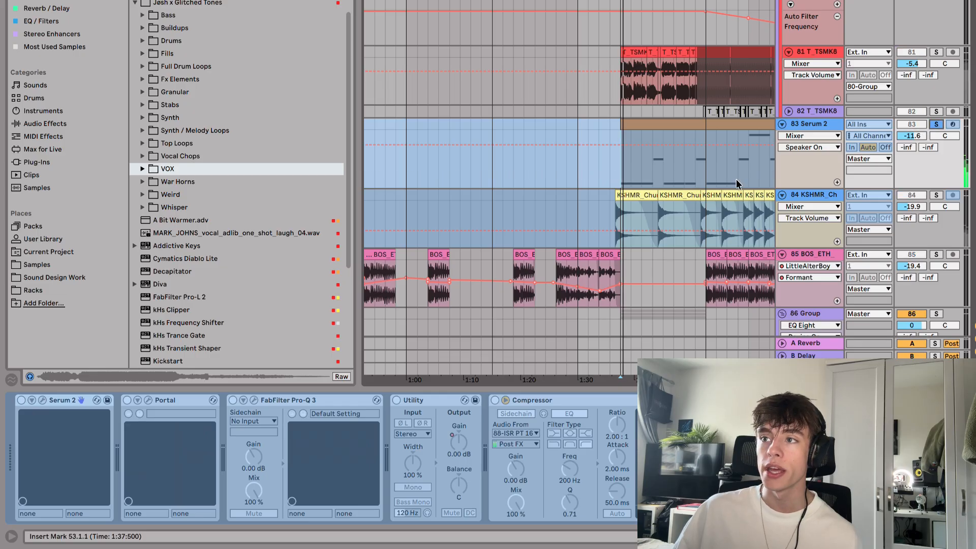
click(649, 171)
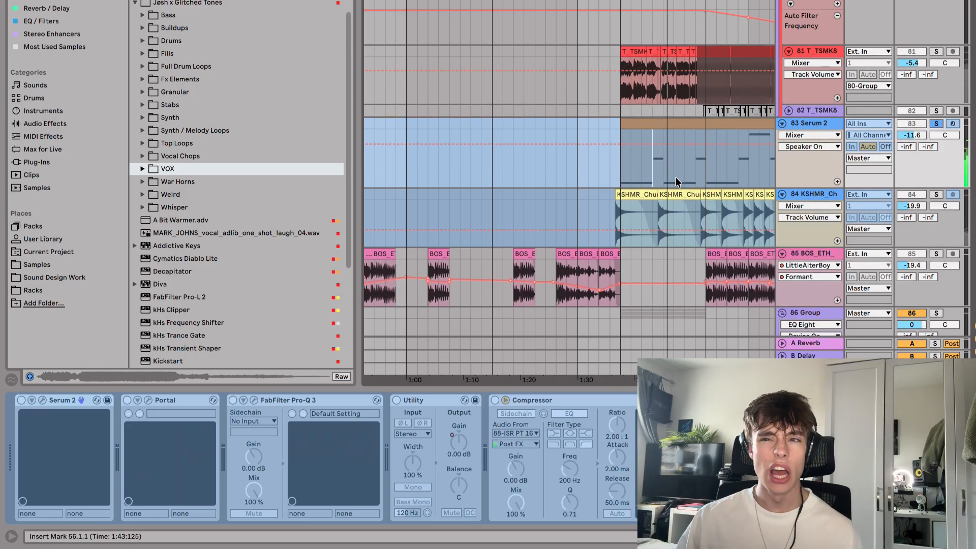
Unfreeze the Serum 2 track 83 and open its Serum 2 instrument.
right_click(807, 126)
click(837, 201)
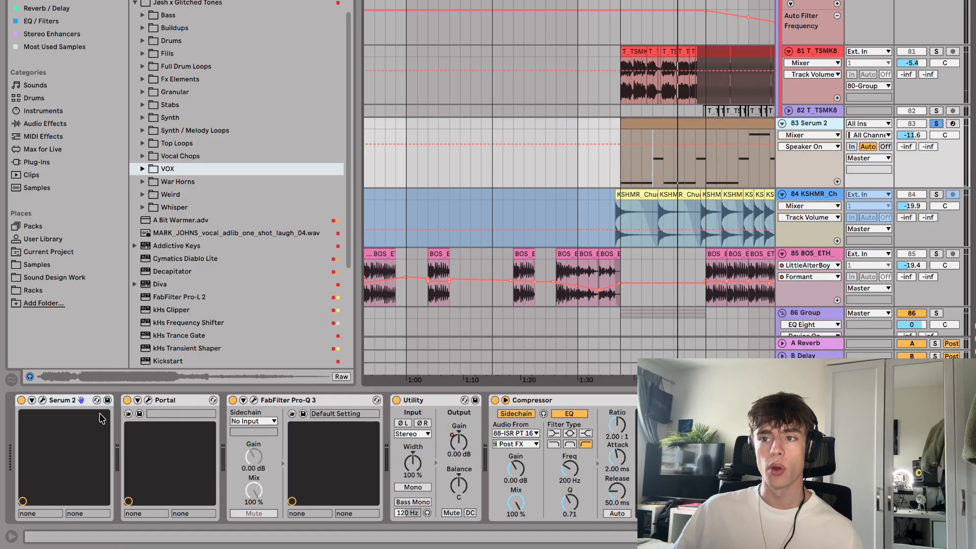
click(43, 401)
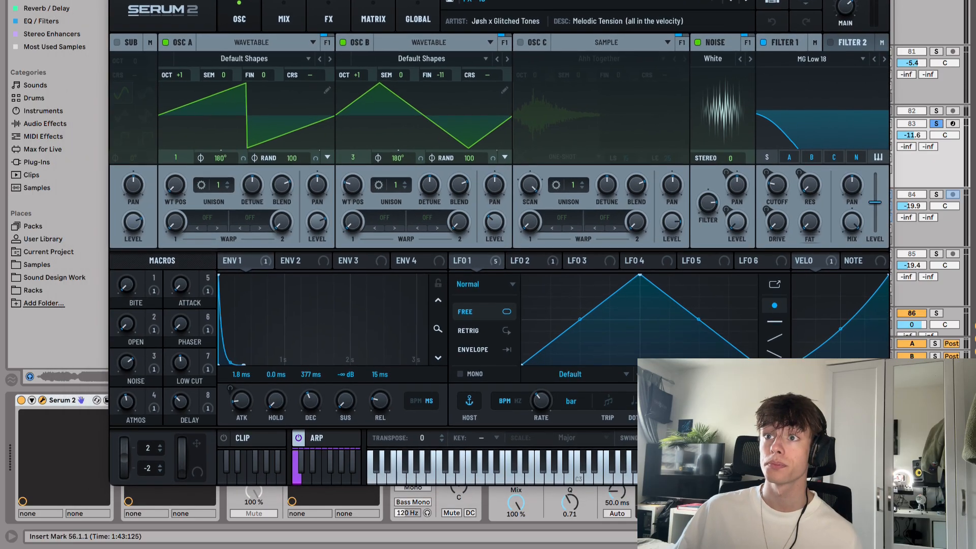
Bring the whole Serum 2 interface into view, play the FX - 10 patch, and inspect LFO 2 and LFO 1 with its destinations.
drag(464, 10, 516, 1)
click(514, 1)
click(560, 336)
key(space)
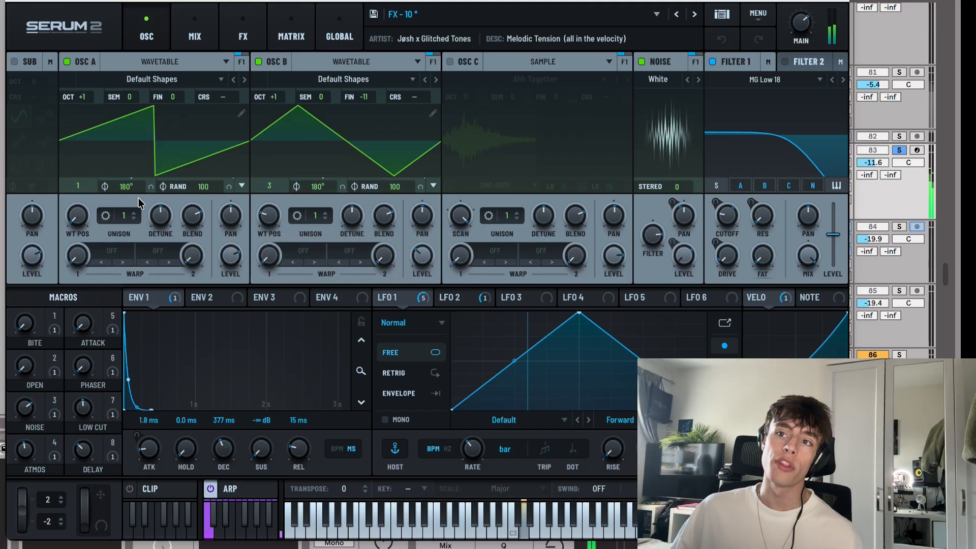
click(471, 299)
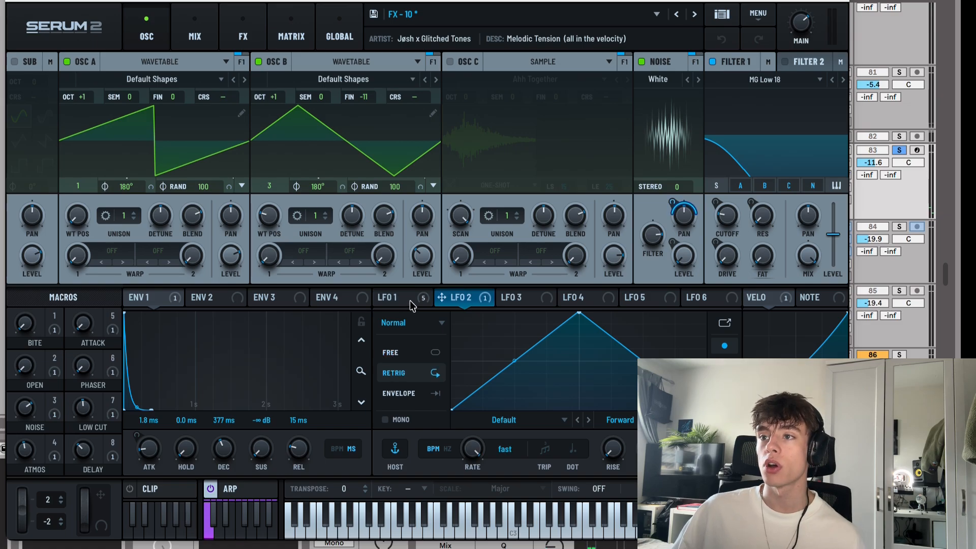
mouse_move(410, 301)
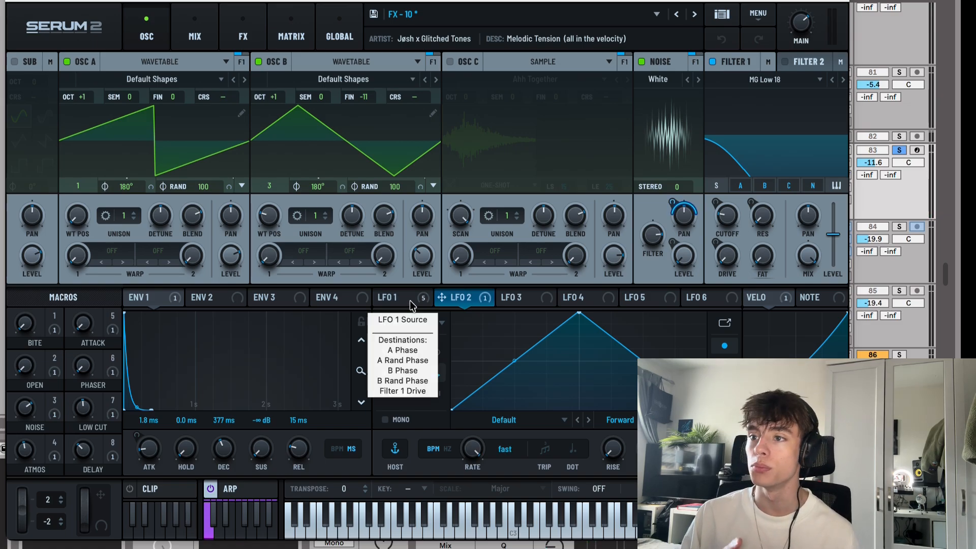
click(409, 300)
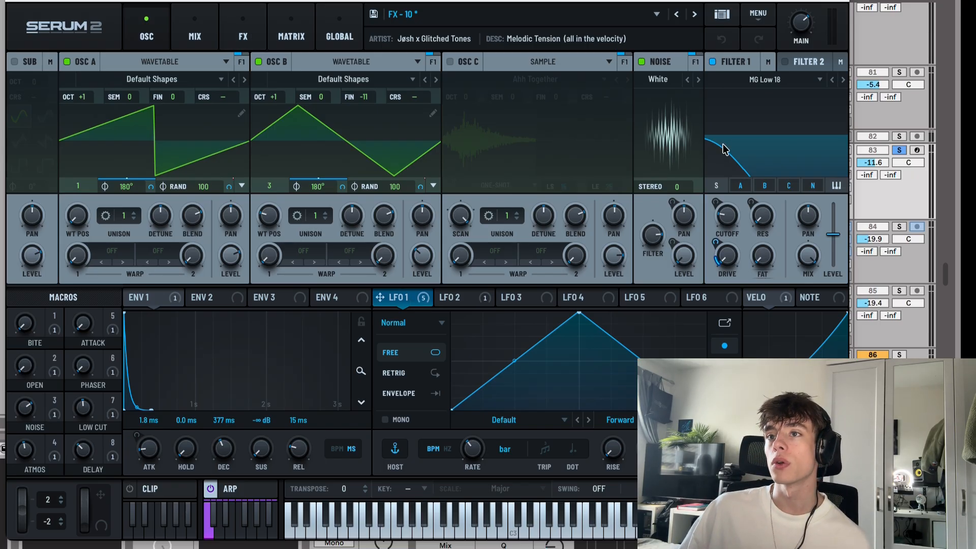
Play the patch while reviewing its effects chain from Distortion to Filter, and close the Serum 2 window.
click(252, 37)
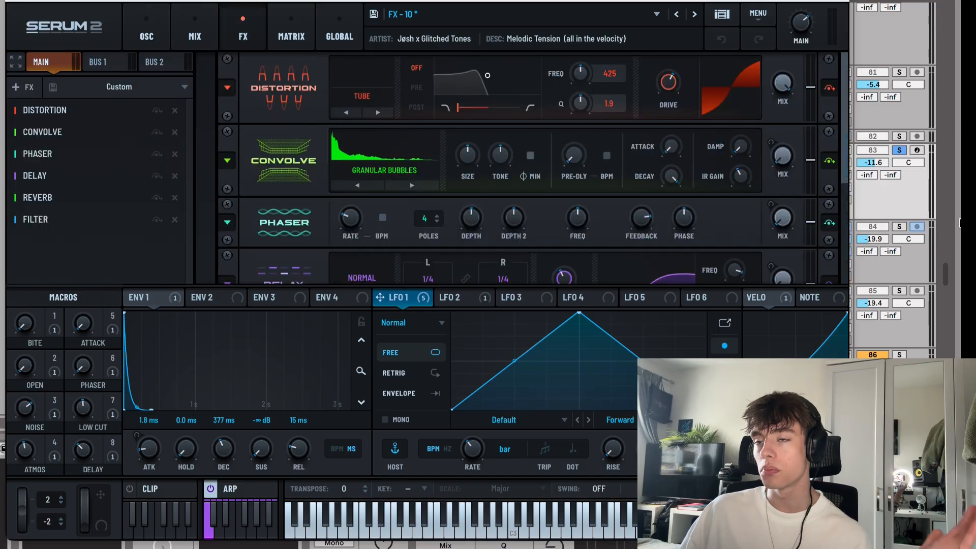
key(space)
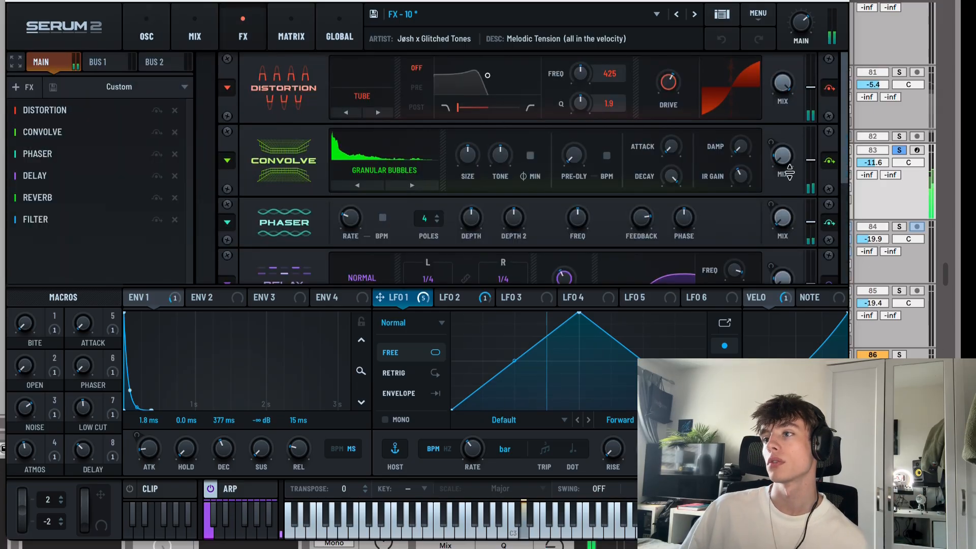
drag(848, 149, 835, 246)
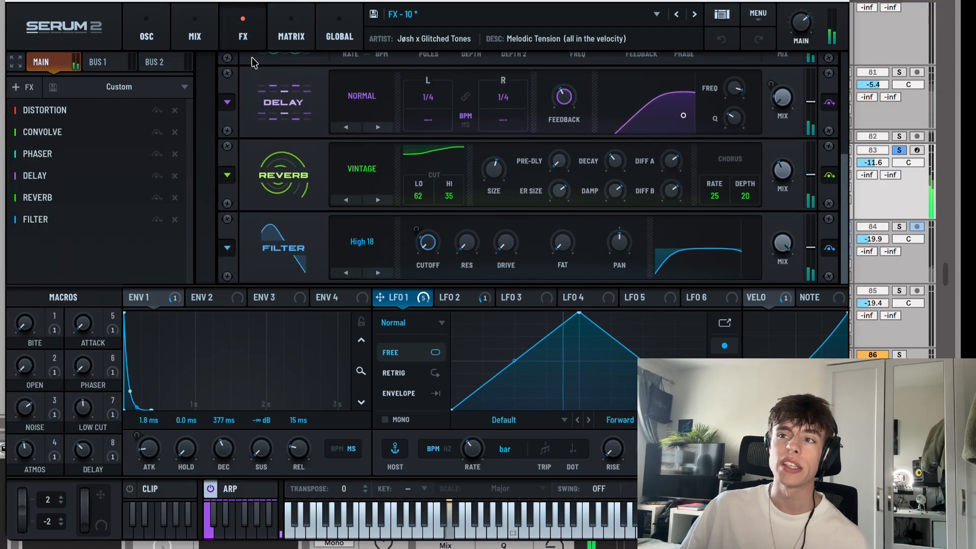
click(15, 3)
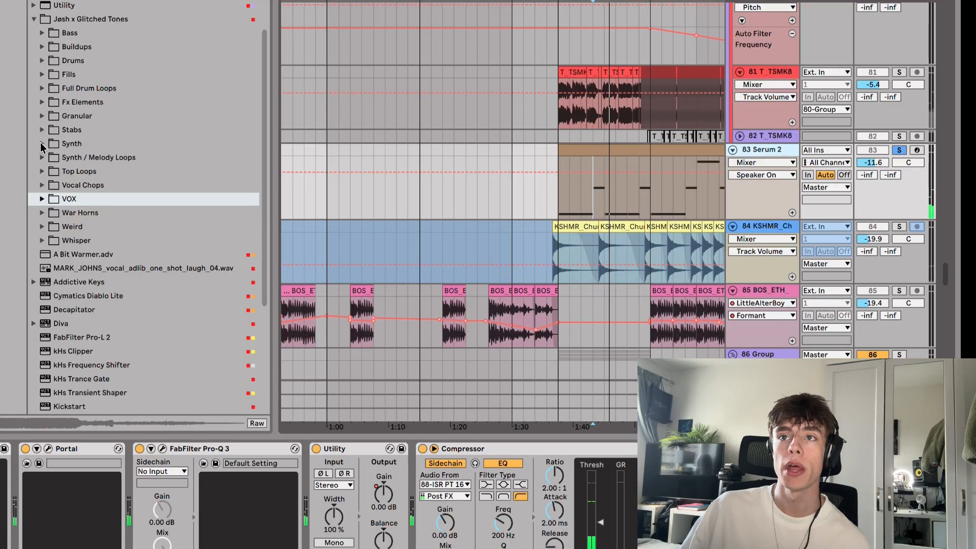
Open track 83's FabFilter Pro-Q 3, audition the 11400 Hz band in isolation, and adjust its gain.
click(47, 451)
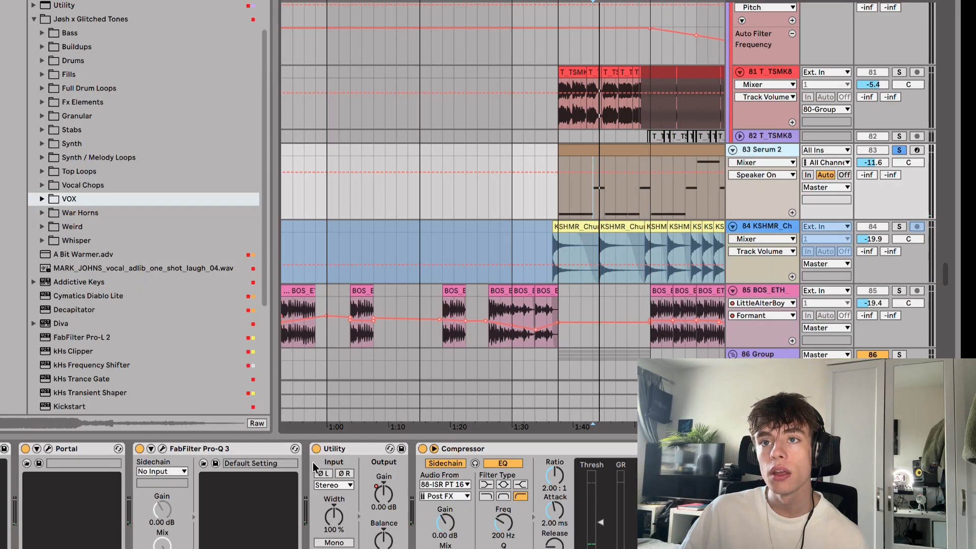
click(162, 450)
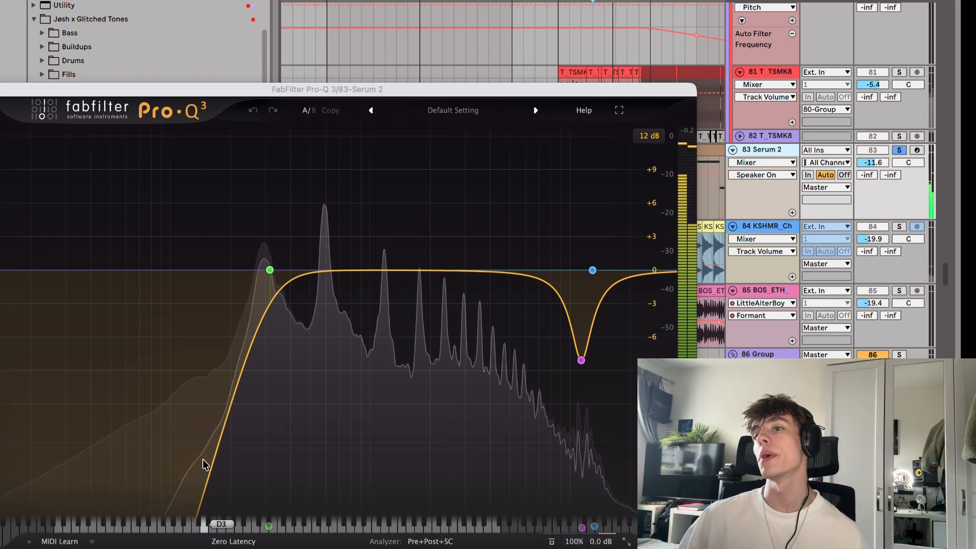
mouse_move(583, 350)
click(599, 308)
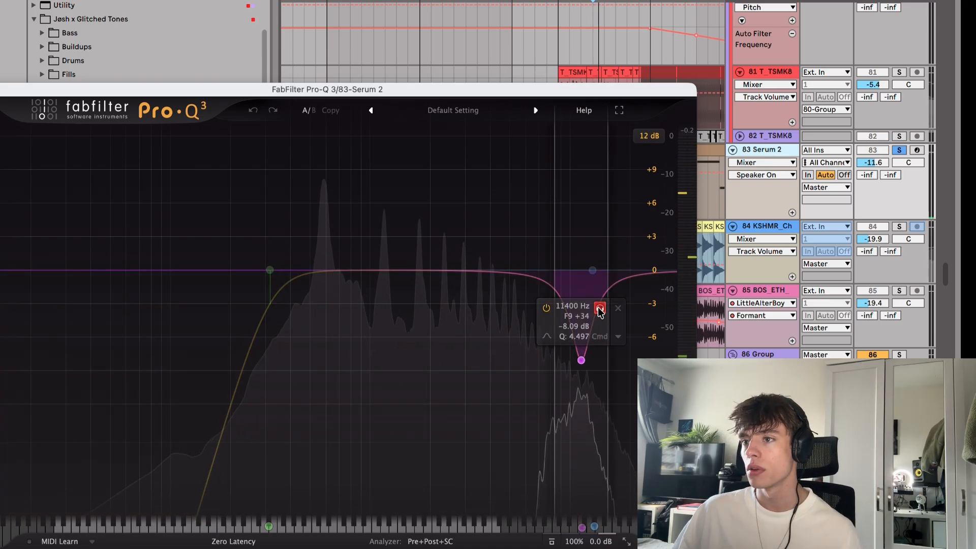
mouse_move(580, 359)
mouse_down()
mouse_move(586, 134)
mouse_move(586, 377)
mouse_up()
Solo the 80 Group, set playback to its start at 1:37, and zoom in on track 81's first vocal phrase clip.
click(605, 159)
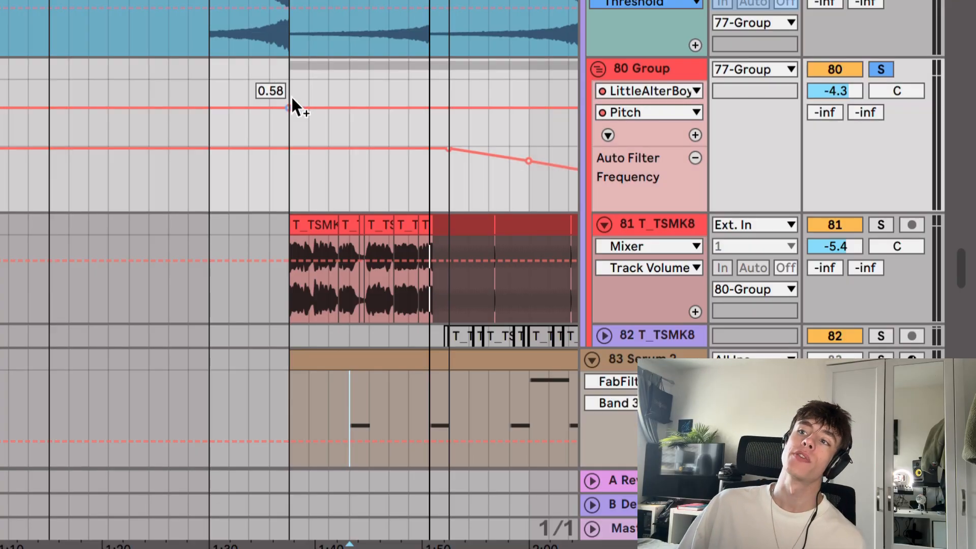
click(271, 124)
click(293, 124)
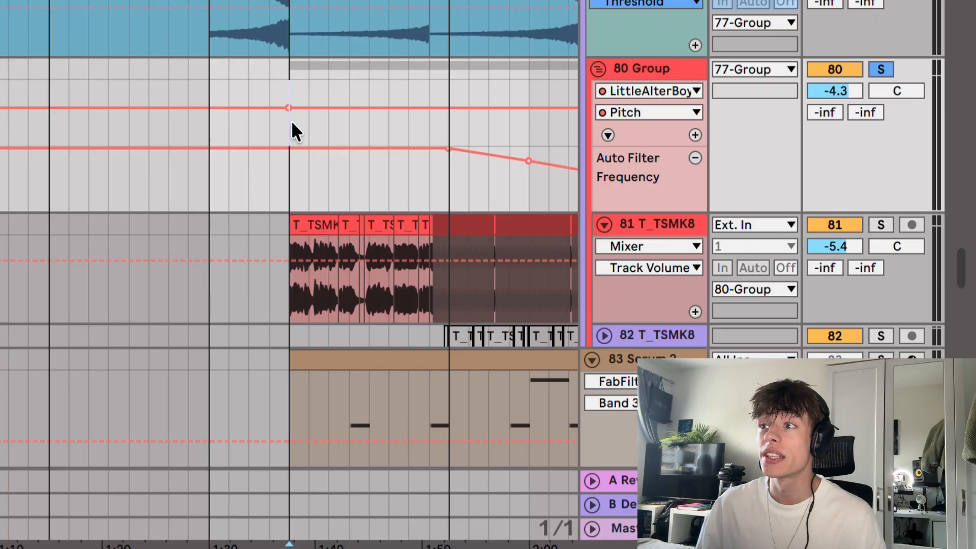
click(650, 224)
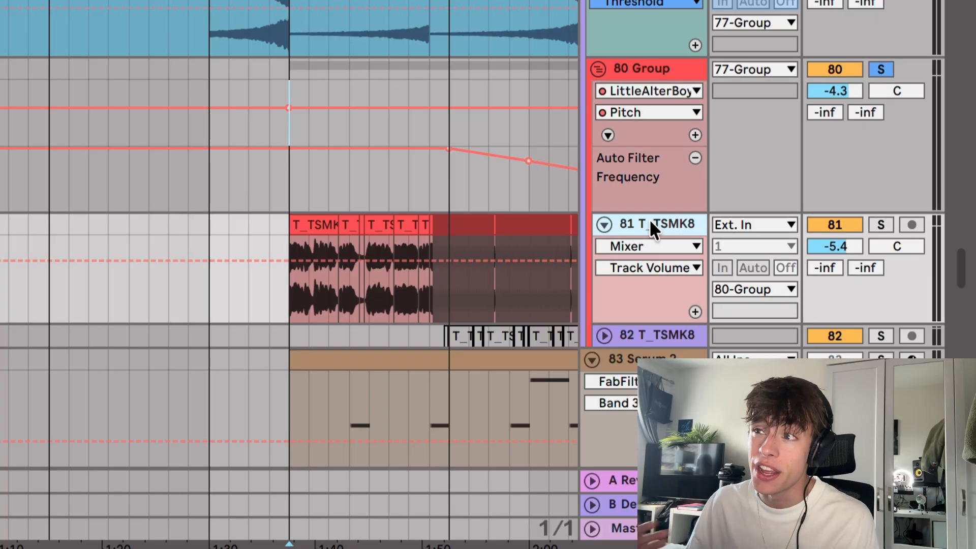
scroll(309, 101, up, 10)
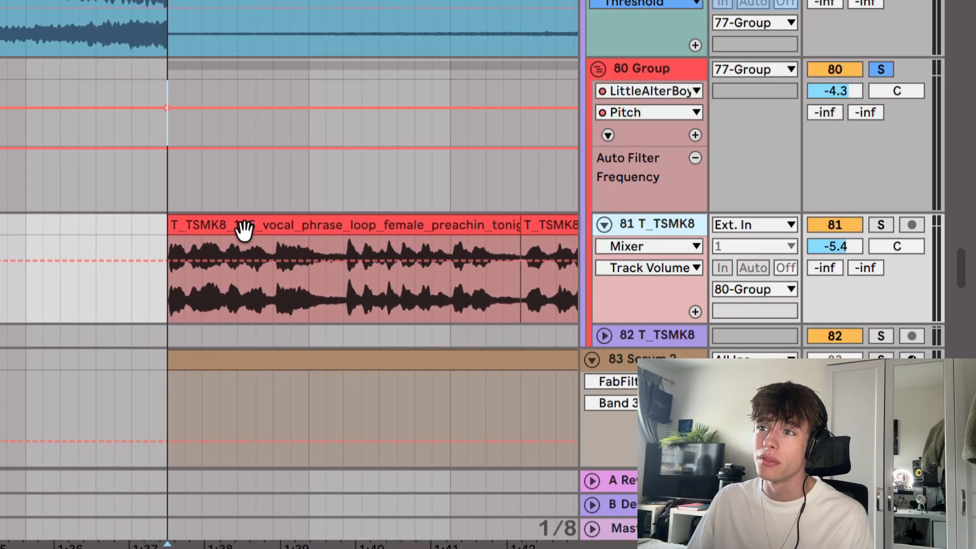
Show the 80 Group's devices, open MAutoPitch to view its tuning and scale settings, and close it.
click(650, 54)
click(657, 60)
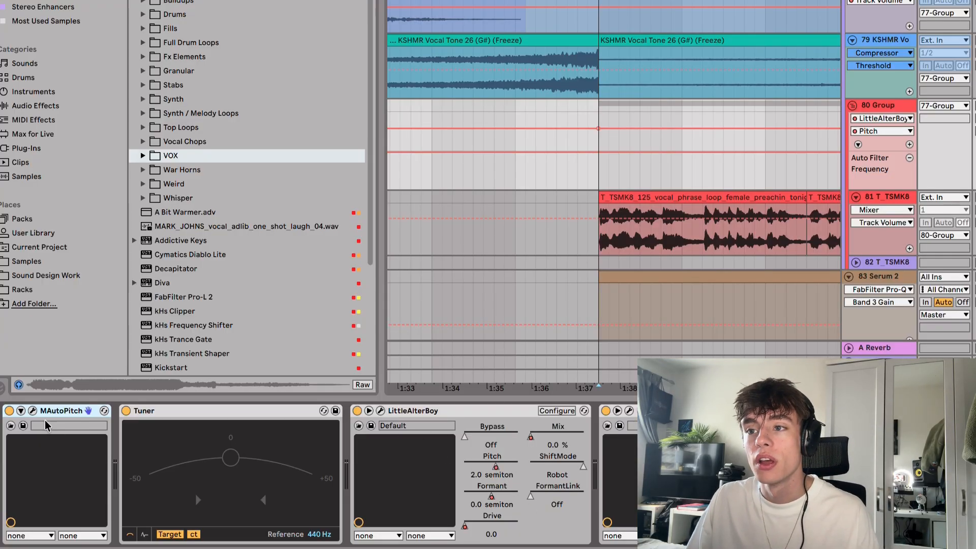
click(32, 411)
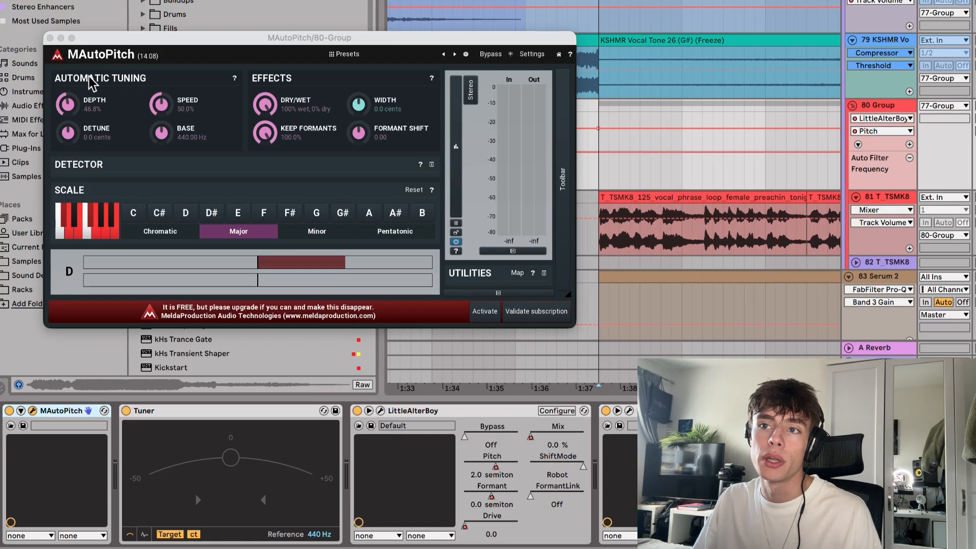
click(50, 38)
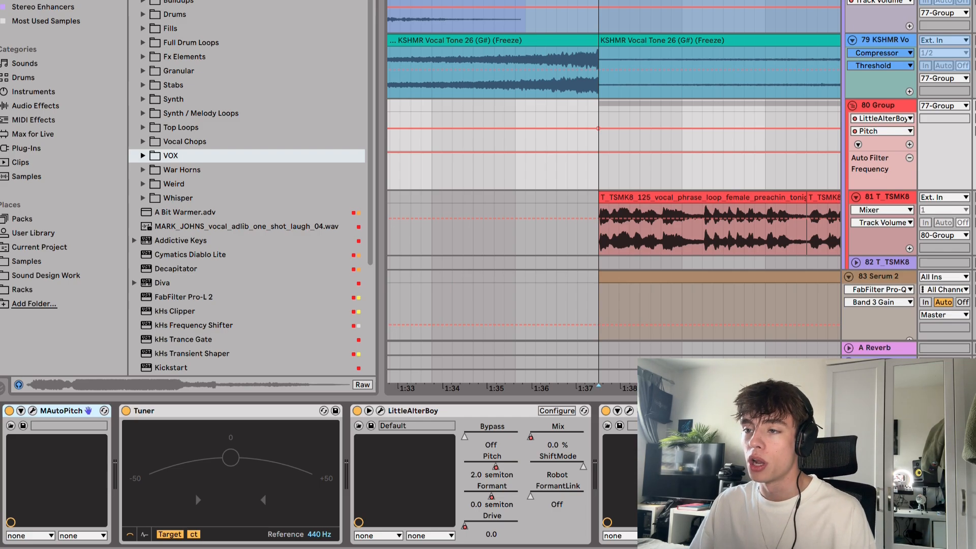
Play the 80 Group from 1:37, and play it again from the middle of its Auto Filter frequency ramp.
scroll(319, 474, right, 10)
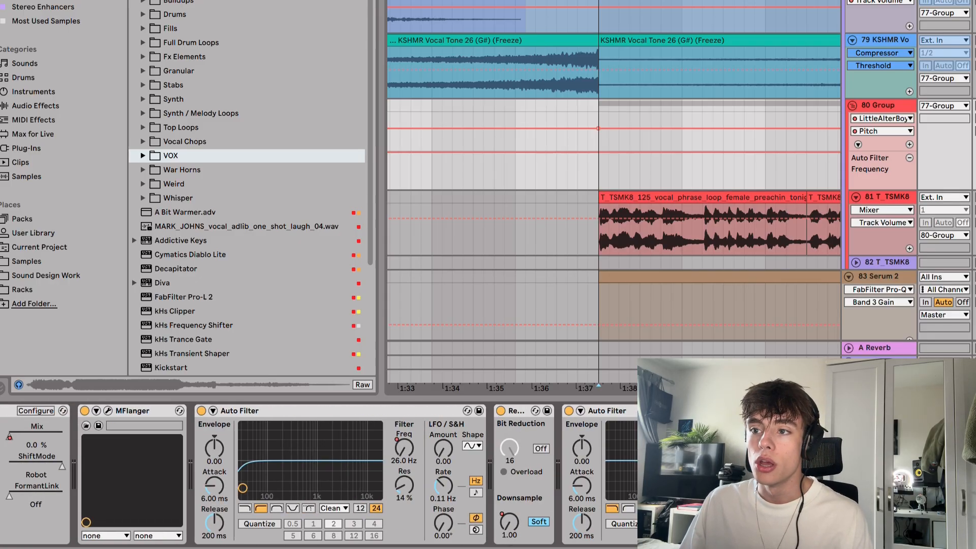
key(space)
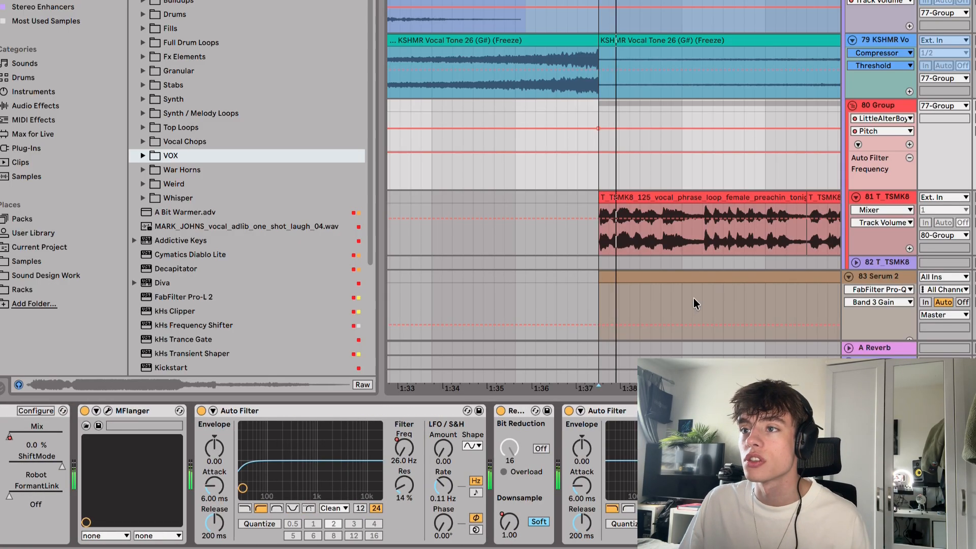
mouse_move(681, 387)
mouse_down()
mouse_move(503, 384)
mouse_move(519, 305)
mouse_up()
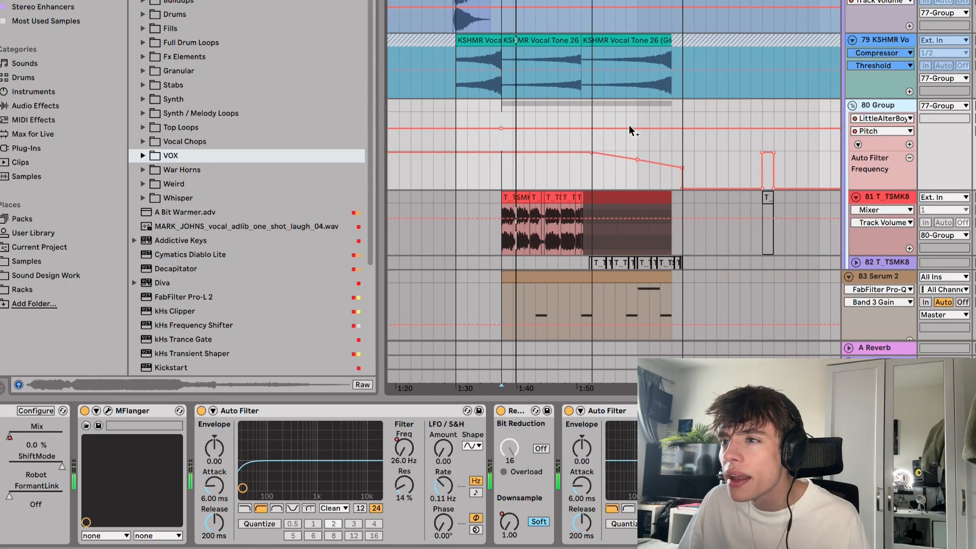
click(633, 179)
key(space)
key(space)
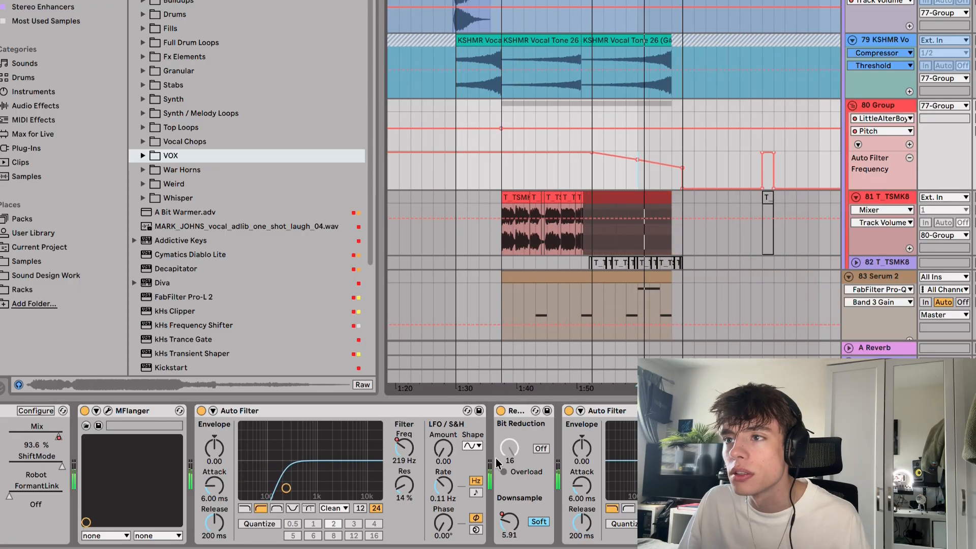
Examine the 80 Group's automated LittleAlterBoy, Auto Filter and bit-reduction effects during playback, and return to the riser tracks above.
scroll(319, 473, right, 10)
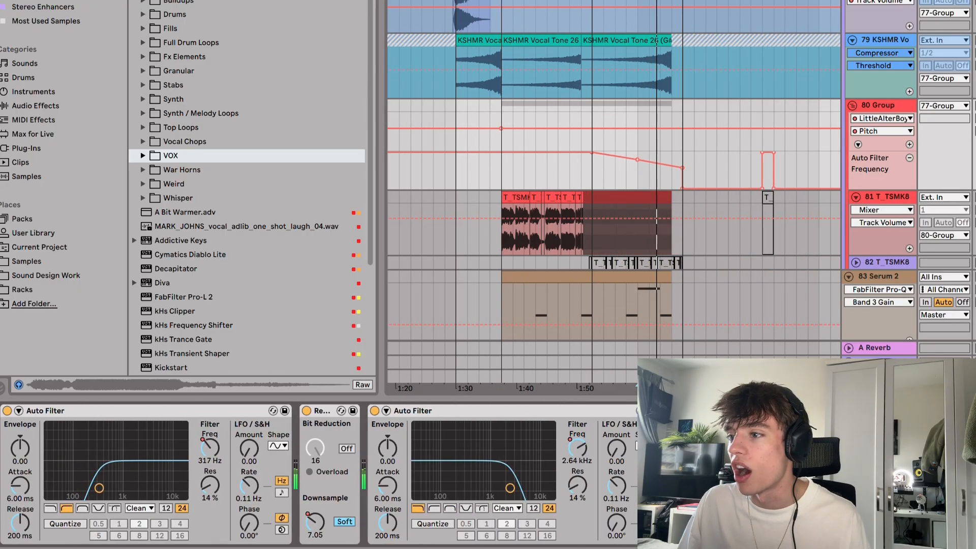
scroll(318, 474, left, 15)
scroll(319, 474, left, 3)
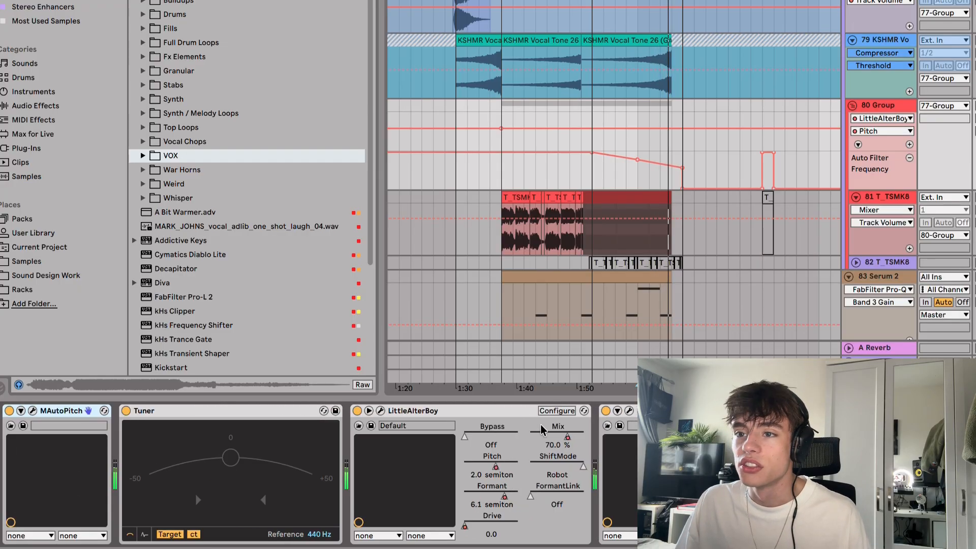
scroll(319, 474, right, 12)
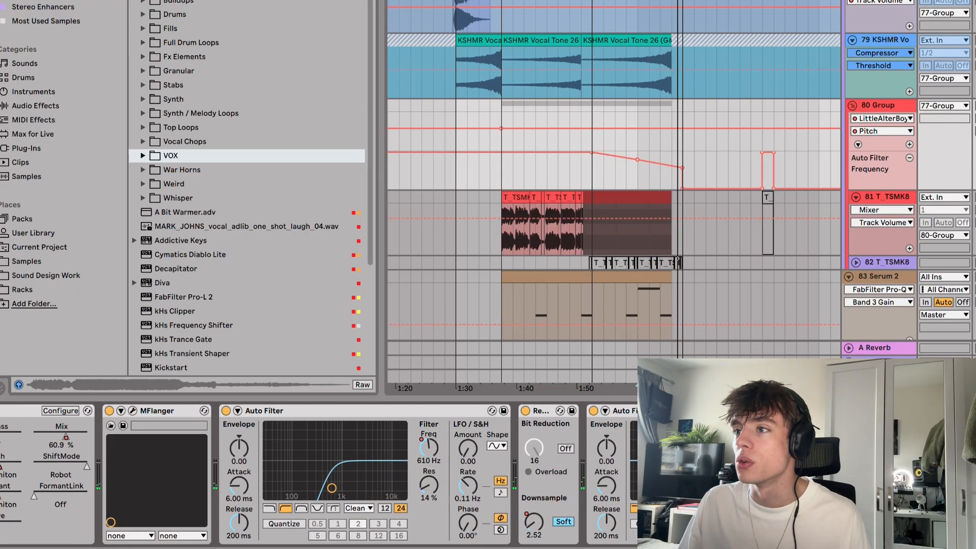
scroll(618, 81, up, 10)
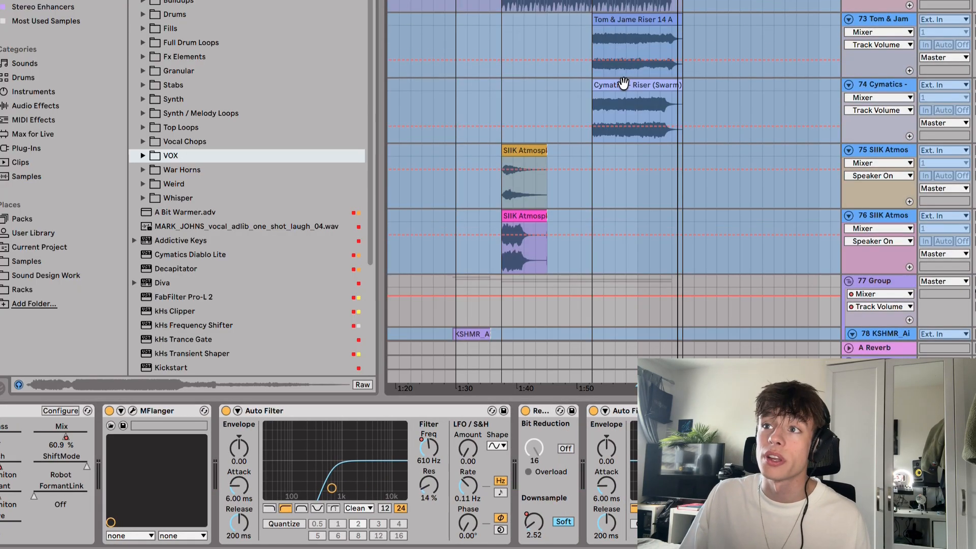
Solo track 29's vocal chop, play it from the start of the Break at bar 53, and zoom in on its clips.
scroll(623, 83, up, 10)
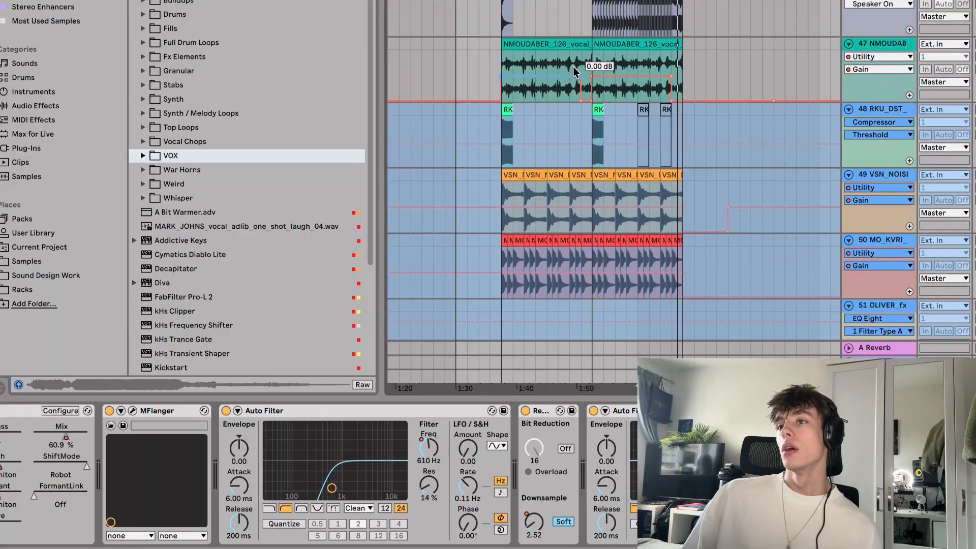
scroll(569, 75, down, 3)
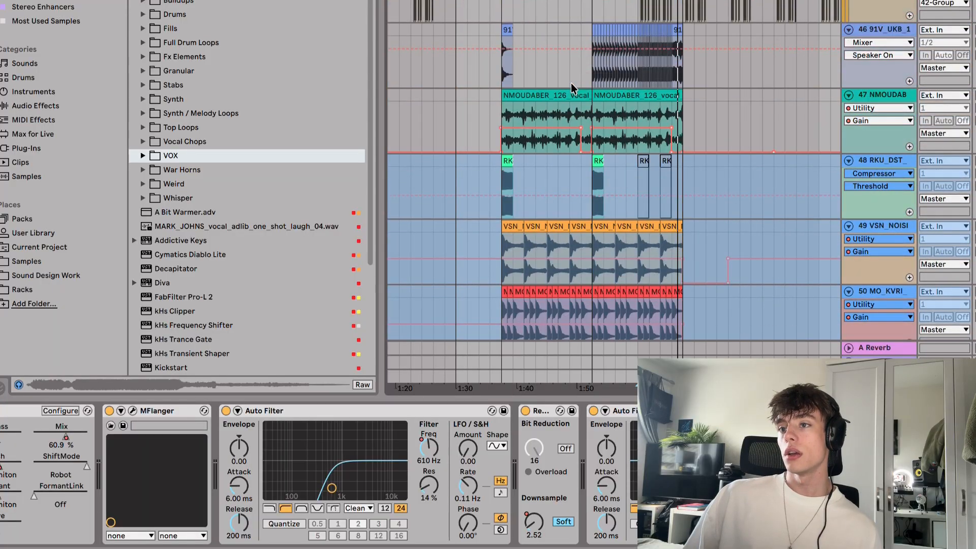
scroll(569, 81, up, 15)
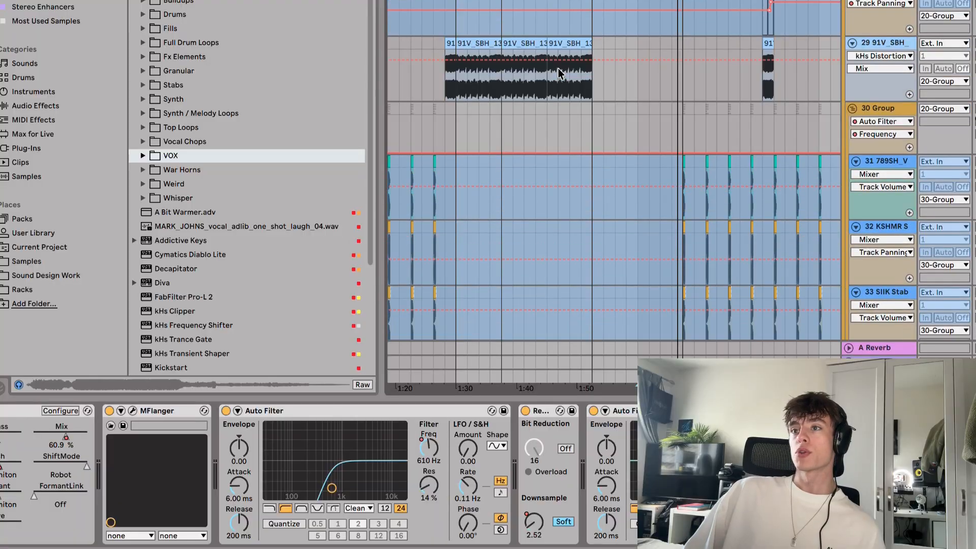
scroll(559, 66, up, 15)
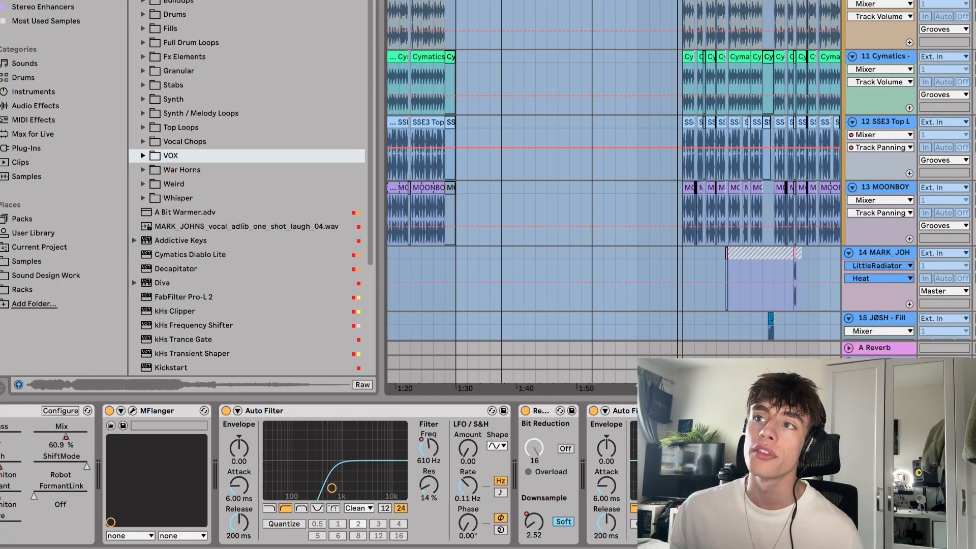
scroll(511, 8, down, 10)
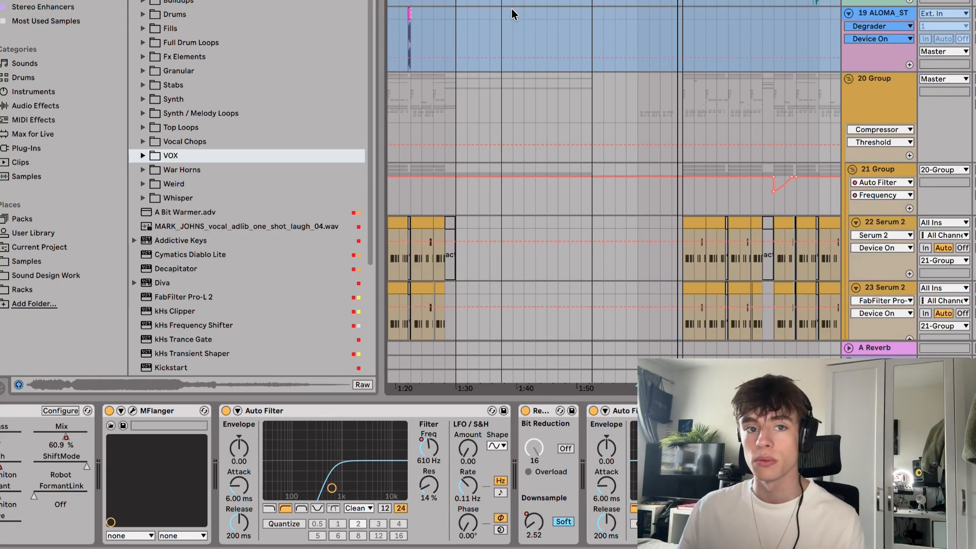
scroll(504, 32, down, 8)
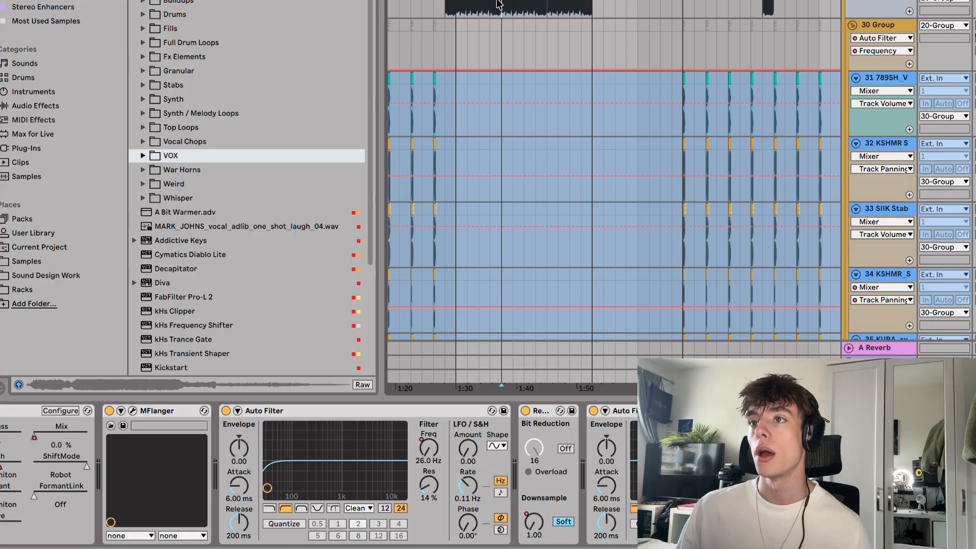
click(498, 3)
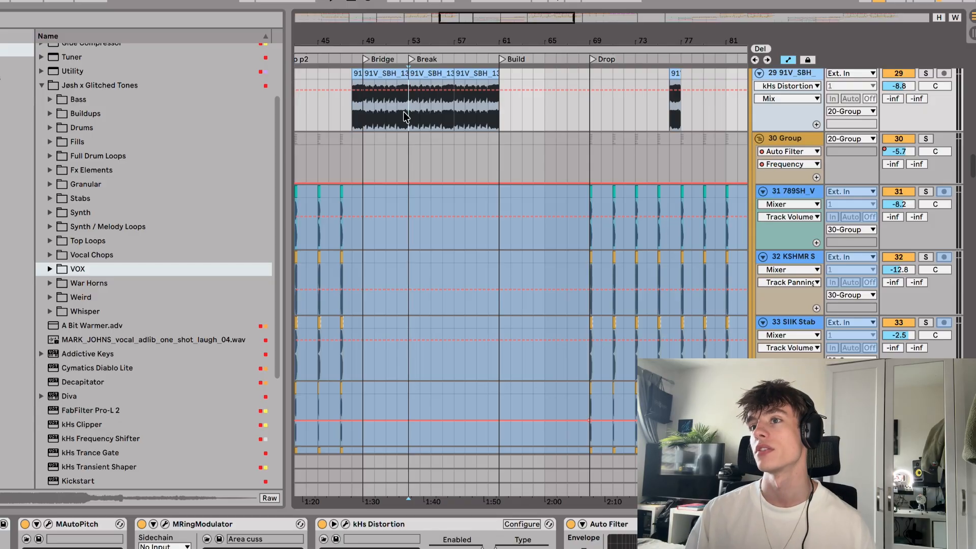
click(925, 75)
key(space)
drag(421, 33, 455, 33)
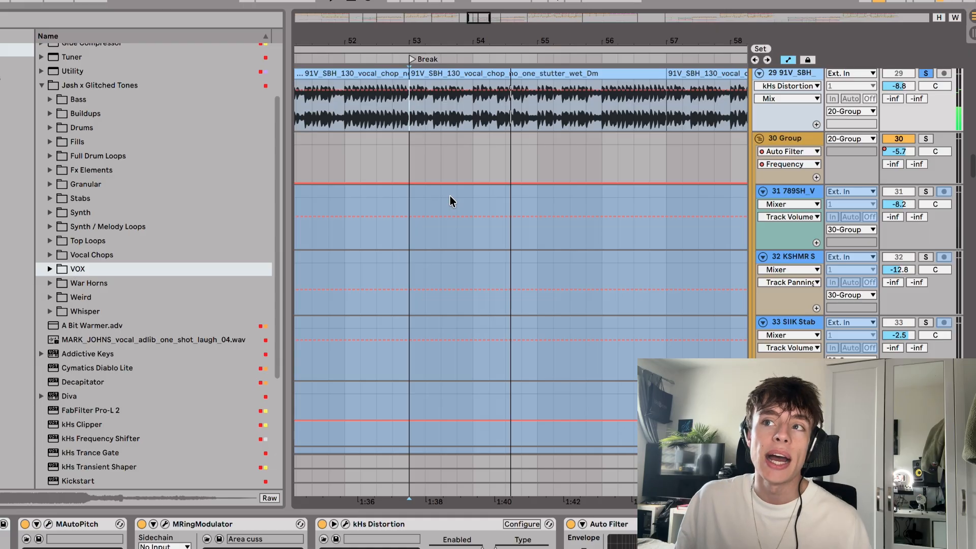
Open MAutoPitch and kHs Distortion on track 29 in turn to view their settings, closing each one.
click(48, 526)
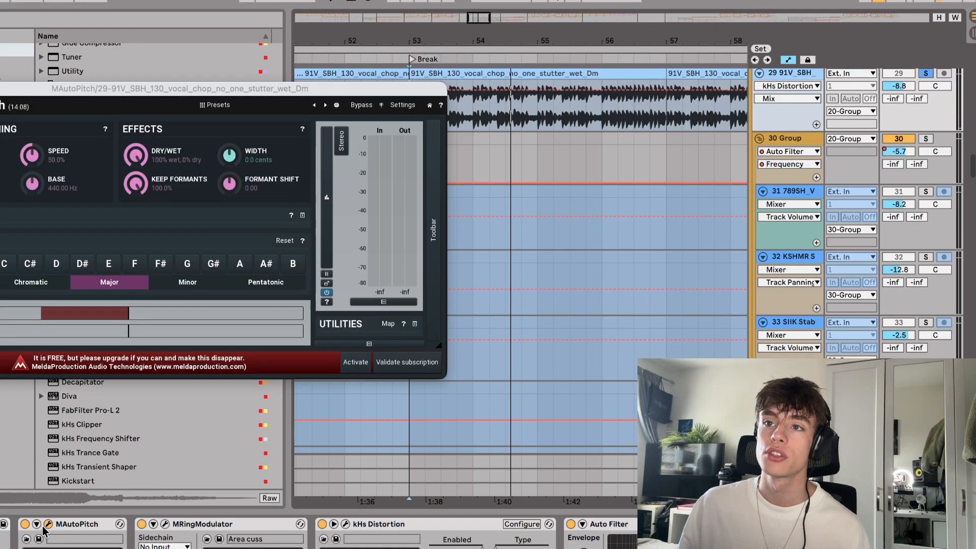
key(super+w)
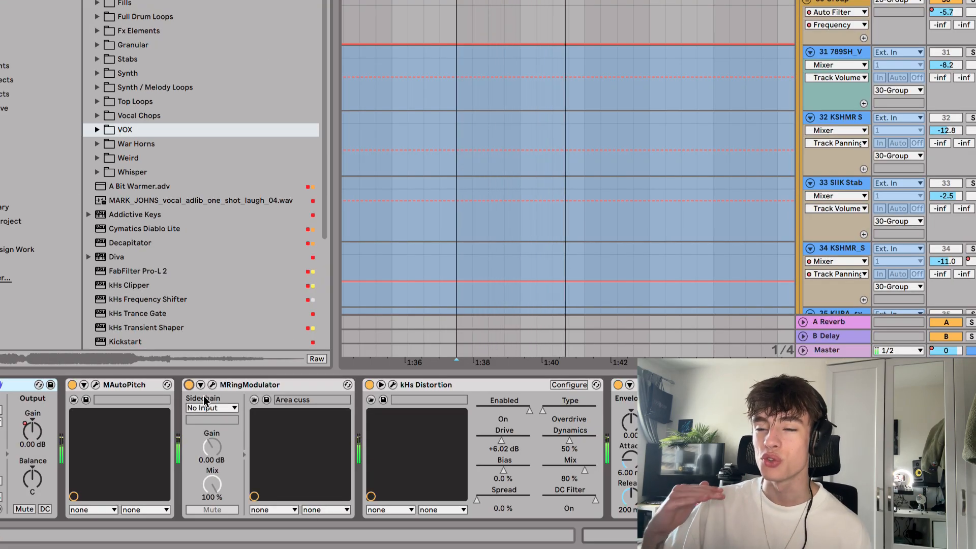
click(393, 385)
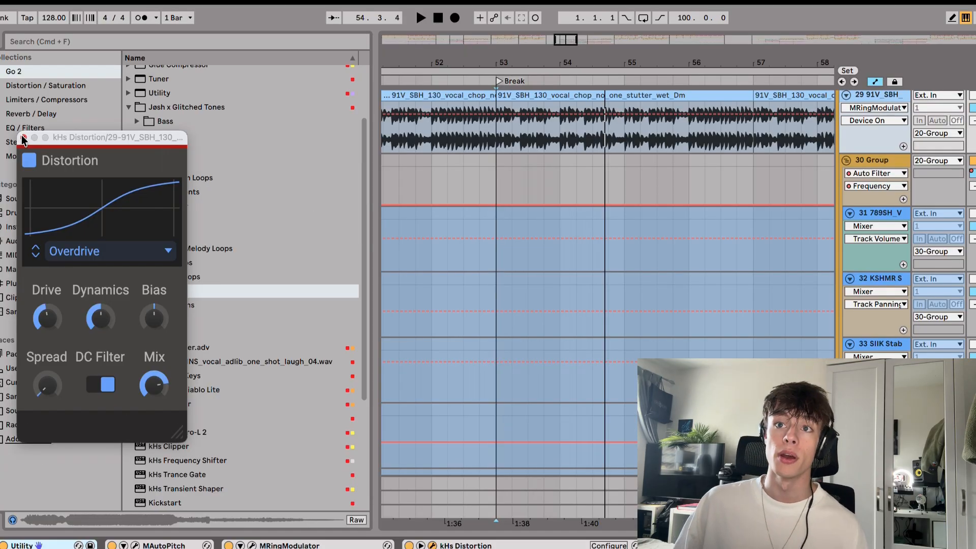
click(23, 137)
Examine track 29's Auto Filters, Valhalla reverb, EQ Eight and sidechained Compressor, and unsolo the track.
scroll(318, 449, right, 1)
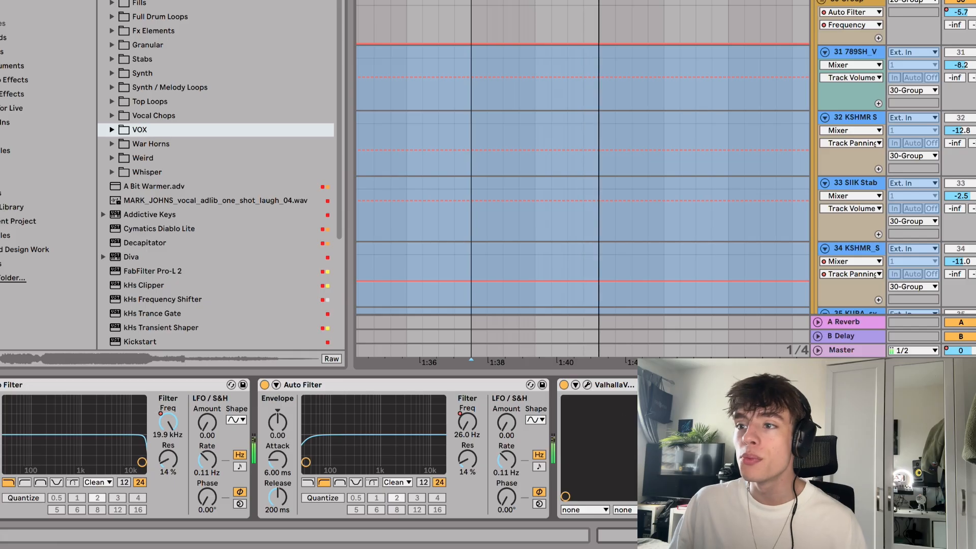
scroll(586, 383, right, 5)
key(s)
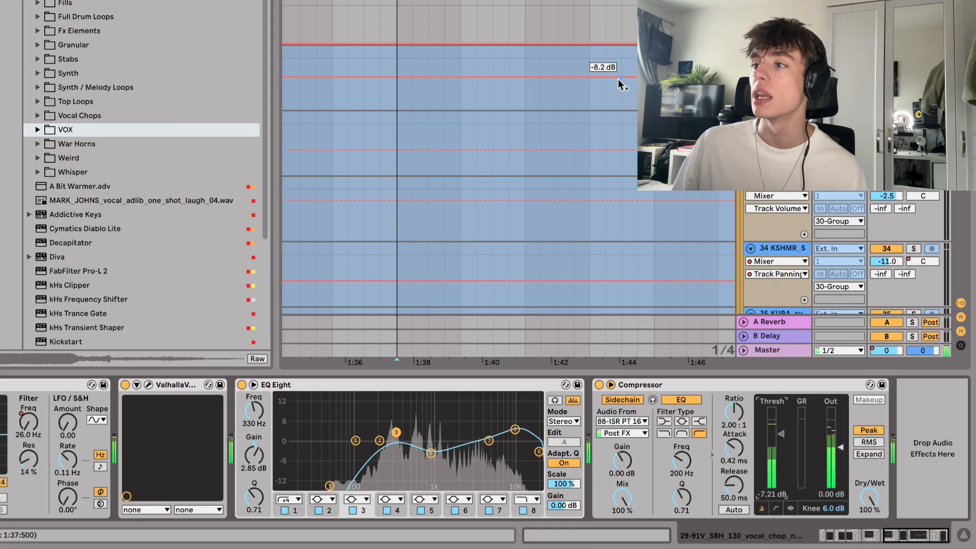
Examine the final Drop's layers from bar 69, covering the synth stabs, vocal chop and percussion loops.
scroll(620, 84, up, 3)
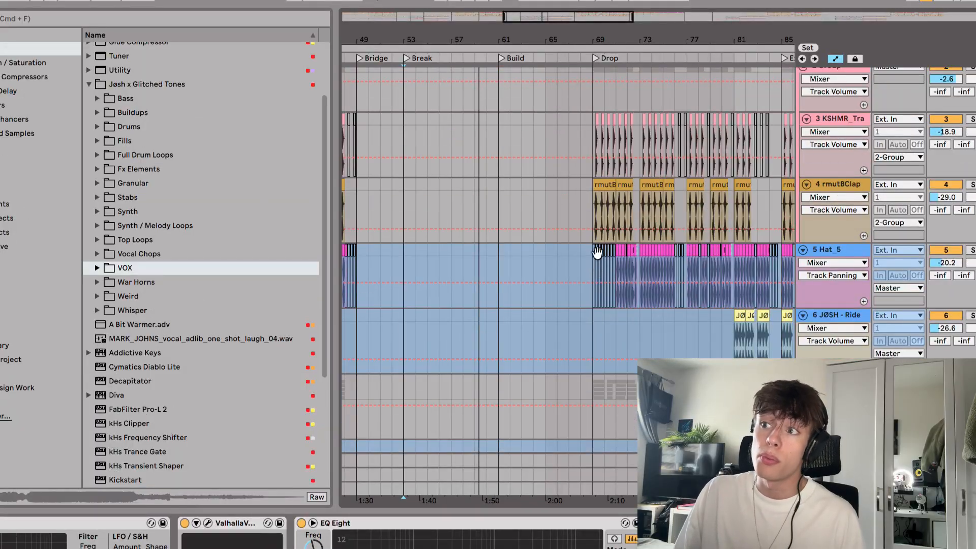
scroll(597, 252, down, 20)
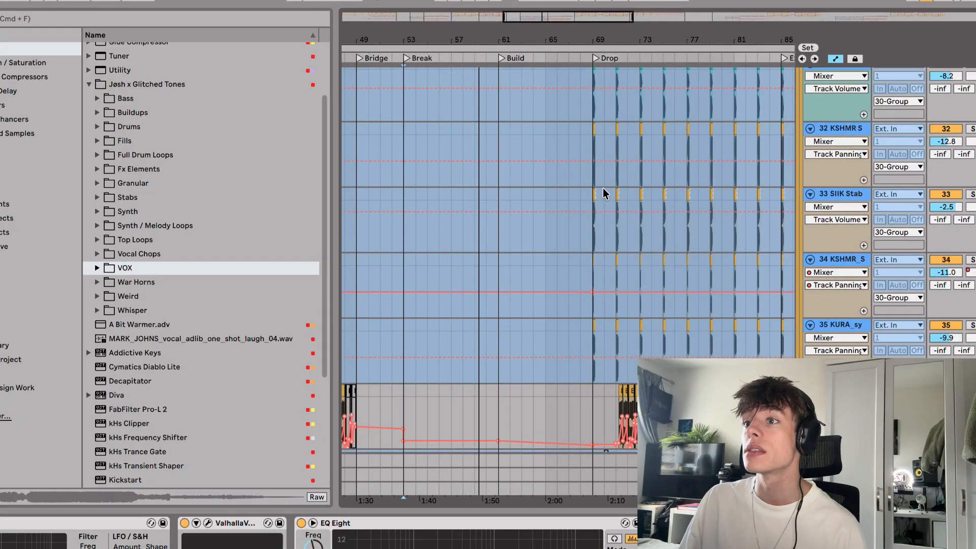
scroll(603, 188, down, 4)
drag(630, 35, 629, 69)
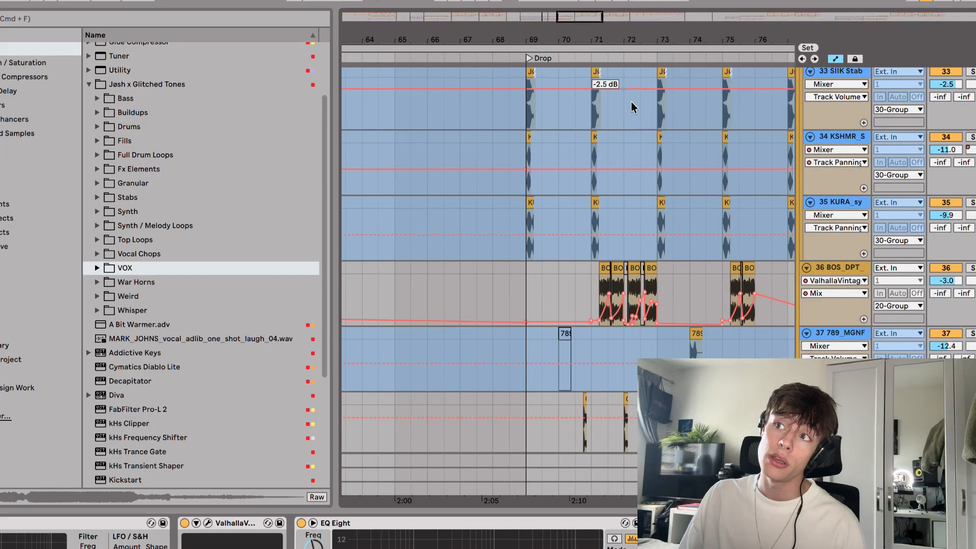
scroll(640, 109, up, 8)
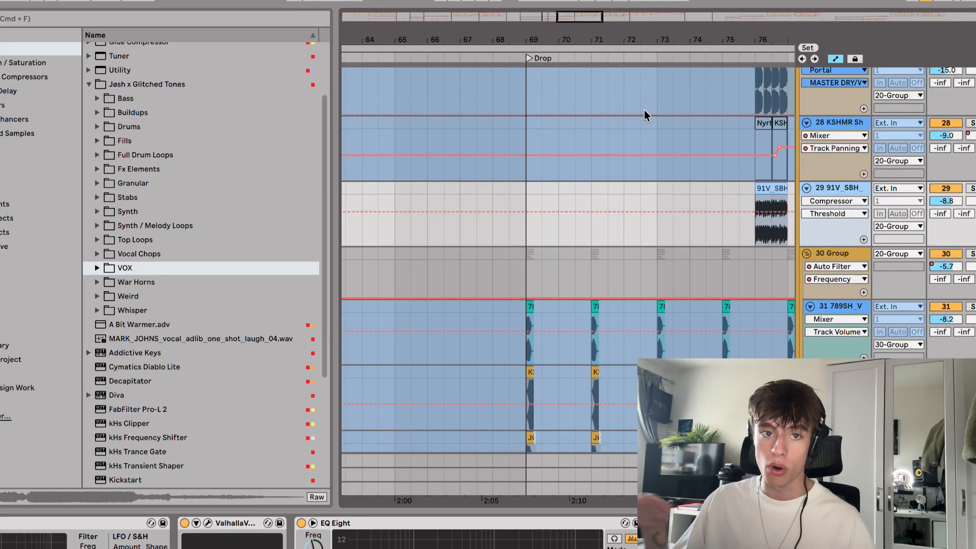
scroll(651, 112, up, 6)
scroll(654, 105, up, 15)
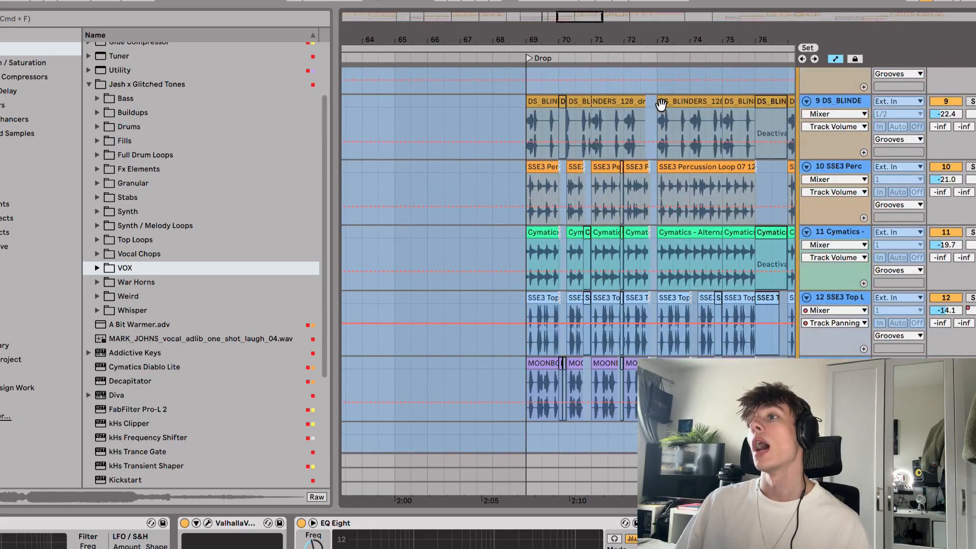
Set playback to the start of the final Drop at bar 69 on the 2 Group and play it.
scroll(529, 178, up, 2)
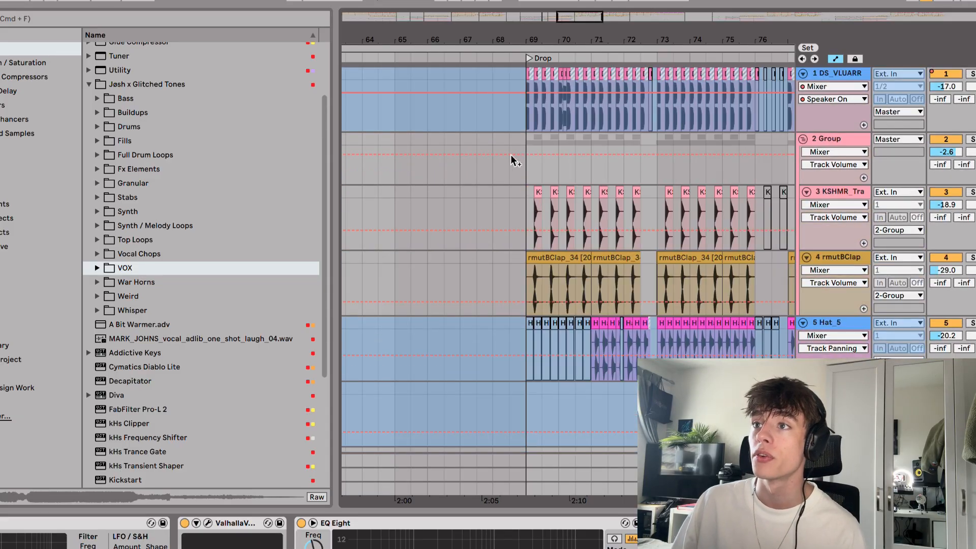
click(522, 145)
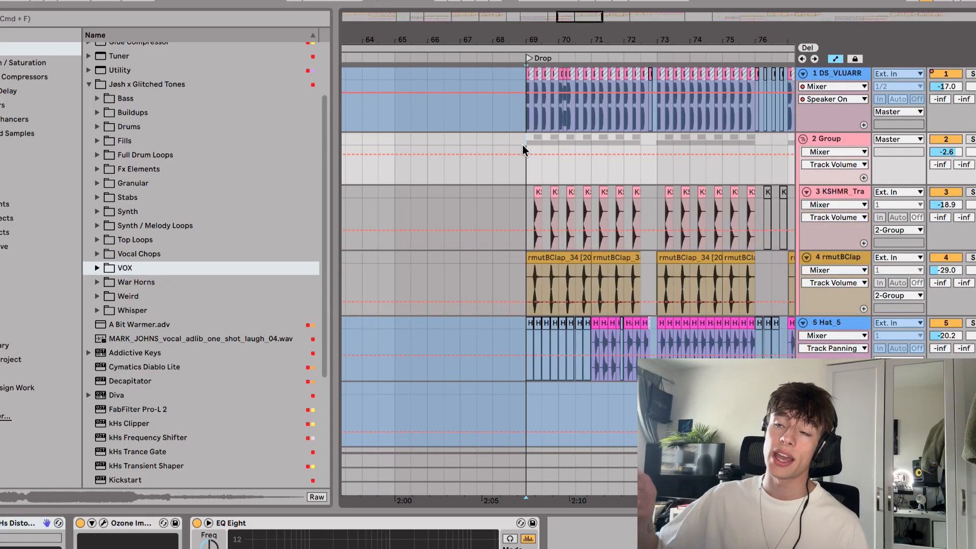
key(space)
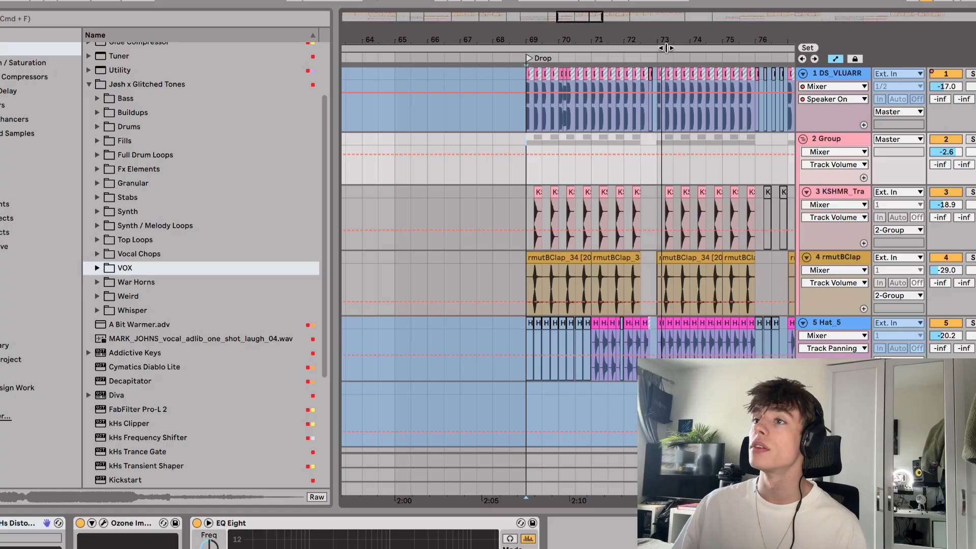
Play the Drop from bar 77 in the 20 Group and inspect the 21 Group's Auto Filter frequency ramp.
drag(669, 48, 640, 52)
scroll(695, 239, down, 15)
scroll(686, 272, down, 8)
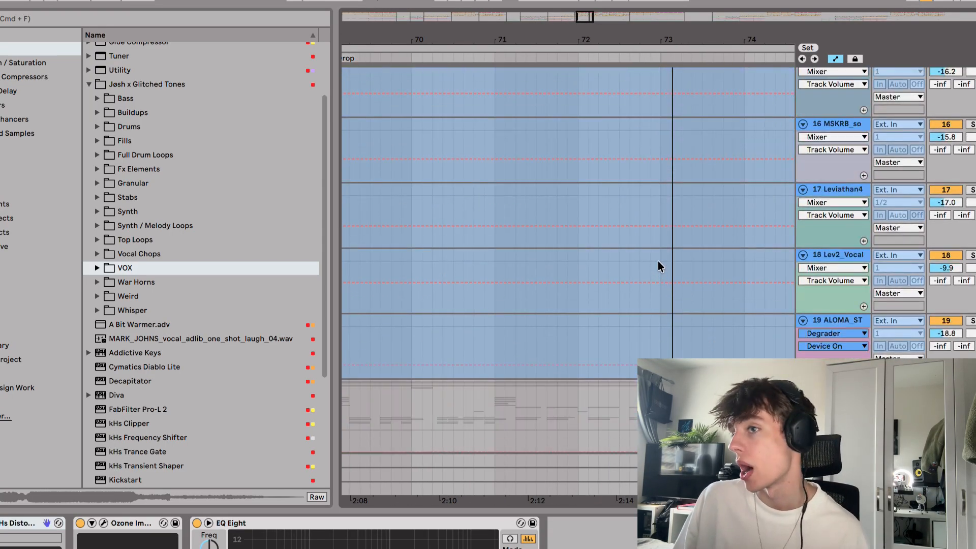
drag(675, 41, 596, 38)
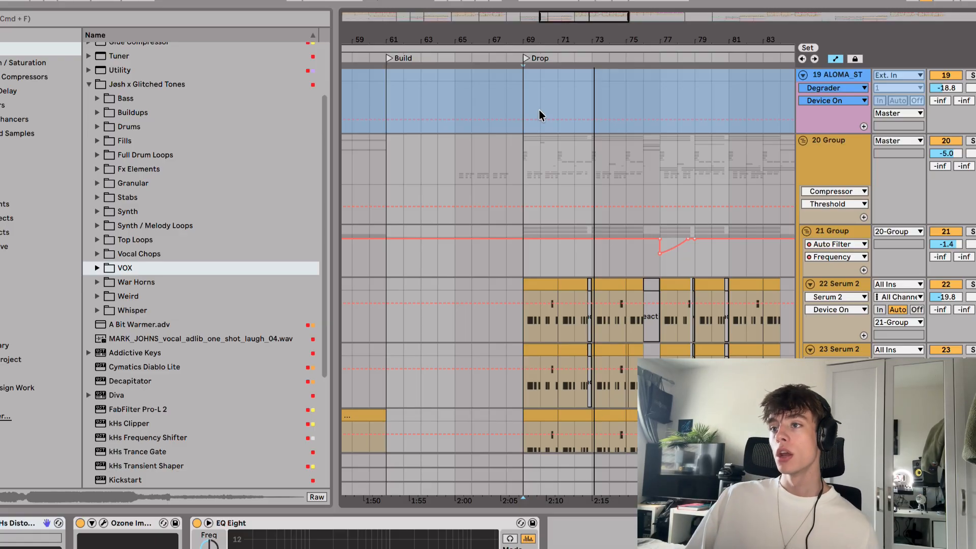
click(653, 164)
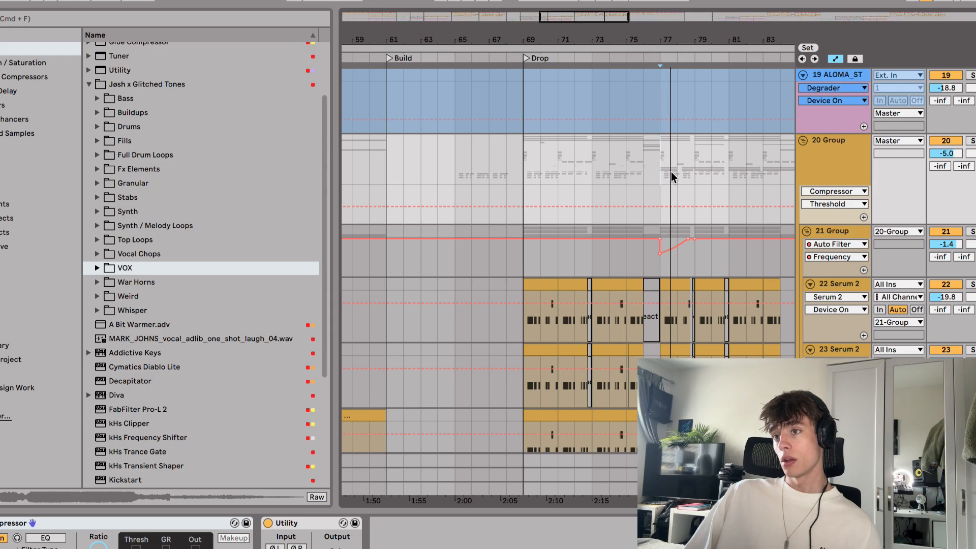
scroll(671, 172, down, 3)
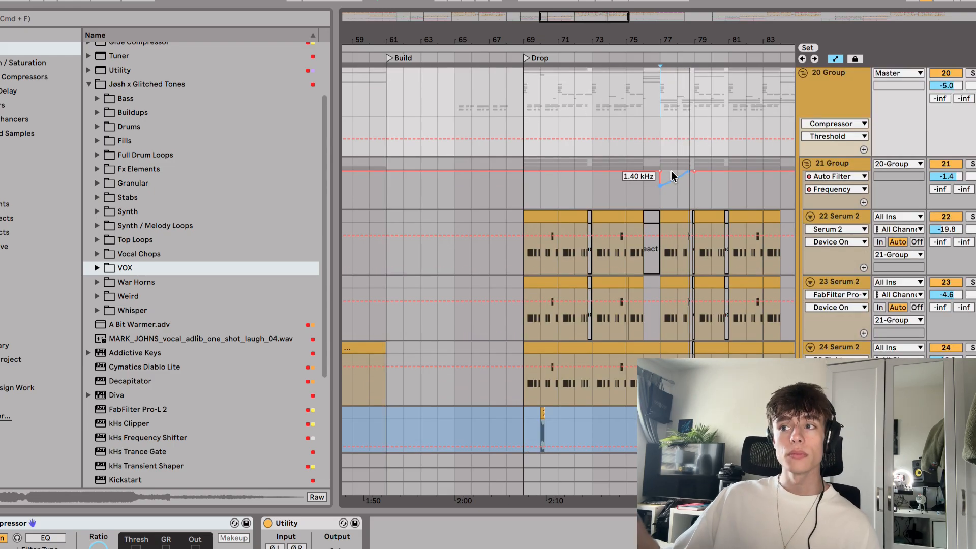
Examine the remaining layers below the 20 Group around bar 78, down to the last tracks of the project.
drag(692, 40, 691, 115)
scroll(686, 211, down, 20)
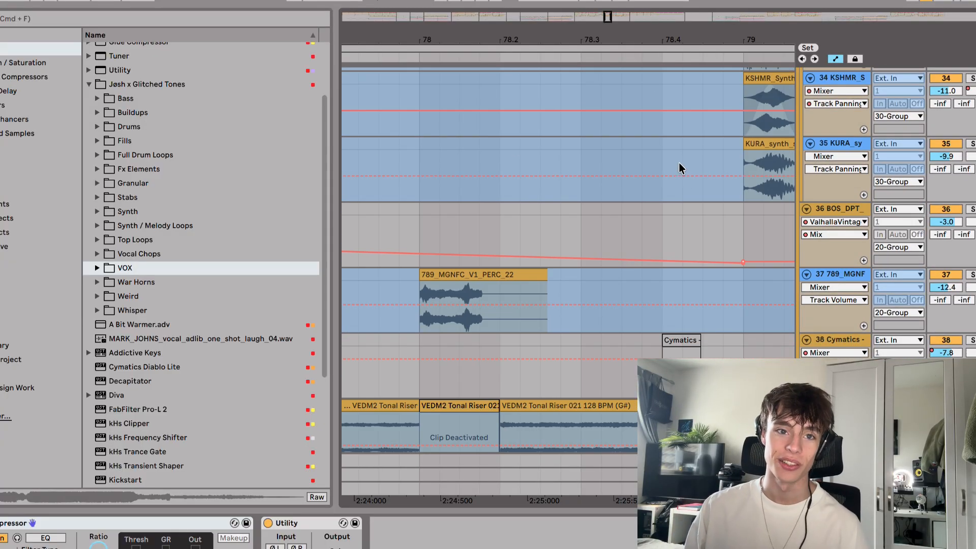
drag(711, 38, 714, 105)
scroll(704, 135, down, 2)
scroll(697, 144, down, 6)
scroll(712, 264, down, 6)
drag(730, 95, 686, 33)
scroll(667, 253, down, 2)
scroll(667, 253, down, 20)
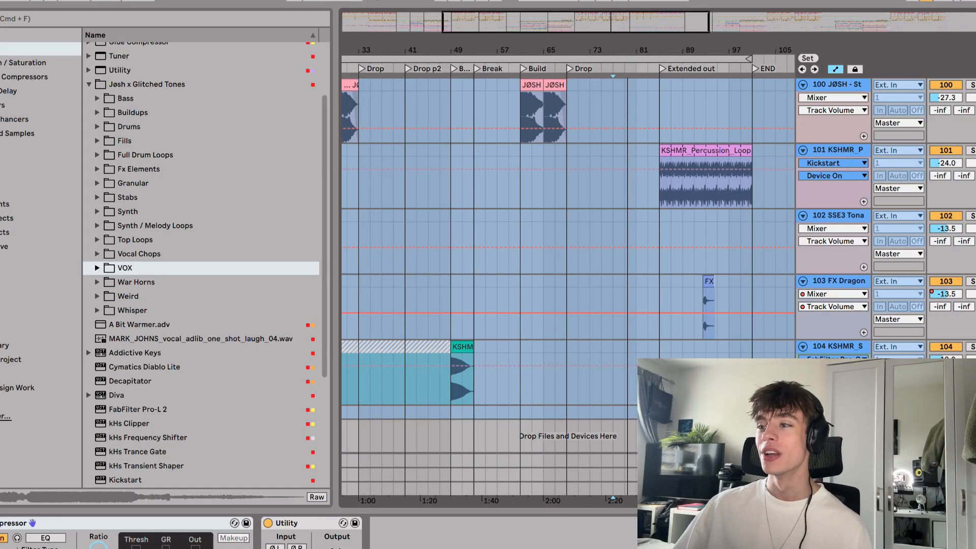
Show the Master's Auto Filter Device On automation, play from the Build at bar 61, and show its Track Volume automation.
click(833, 489)
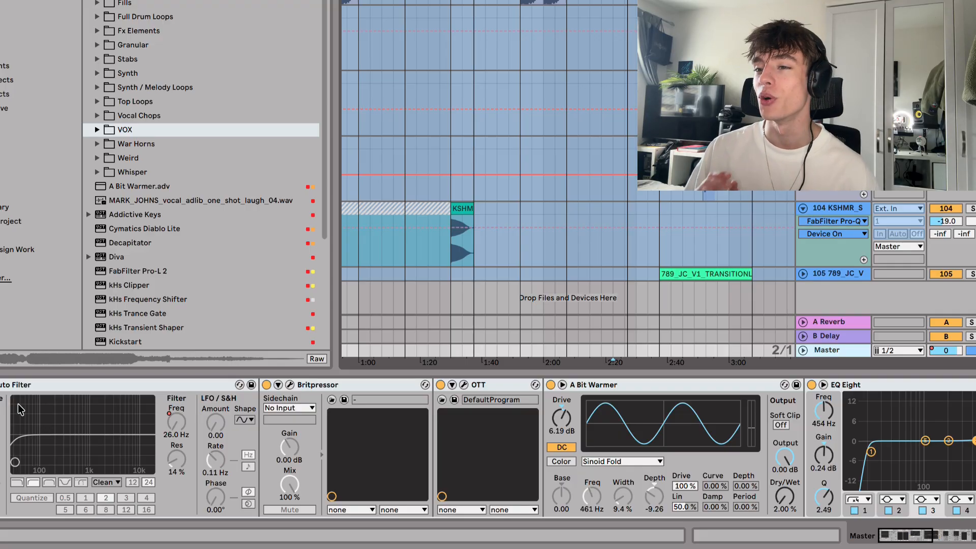
right_click(0, 385)
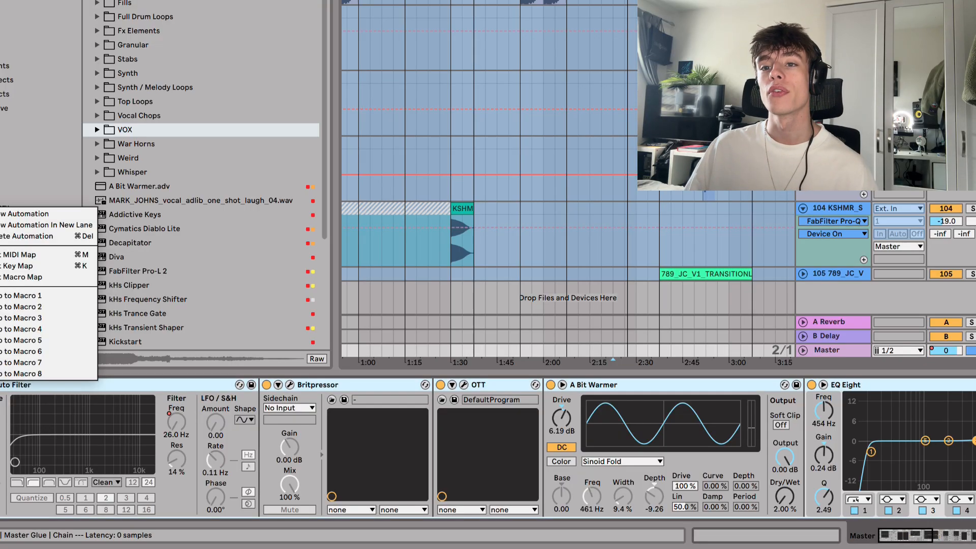
click(13, 224)
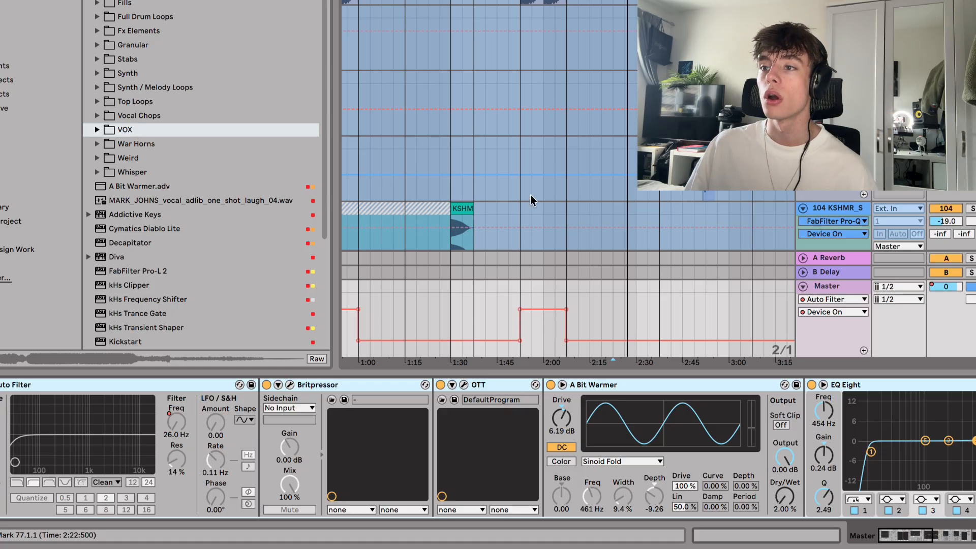
scroll(539, 244, down, 3)
key(space)
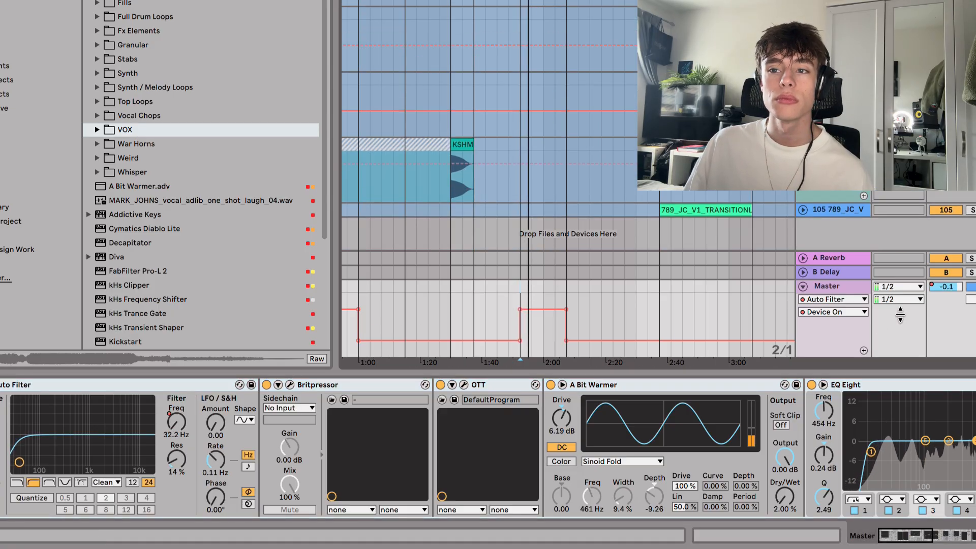
right_click(934, 285)
click(854, 287)
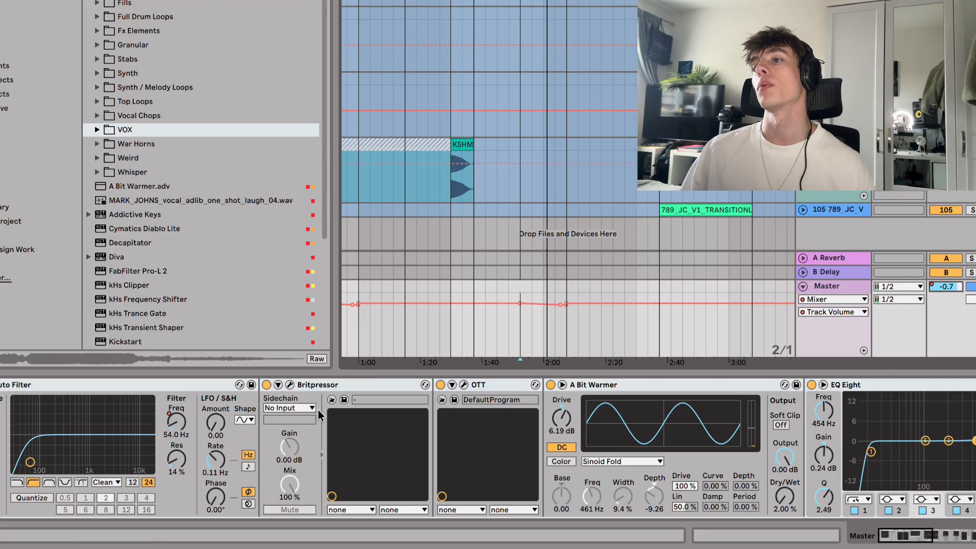
Open Britpressor on the Master, reposition its window to view the compression settings with playback, and close it.
click(289, 385)
drag(559, 4, 360, 0)
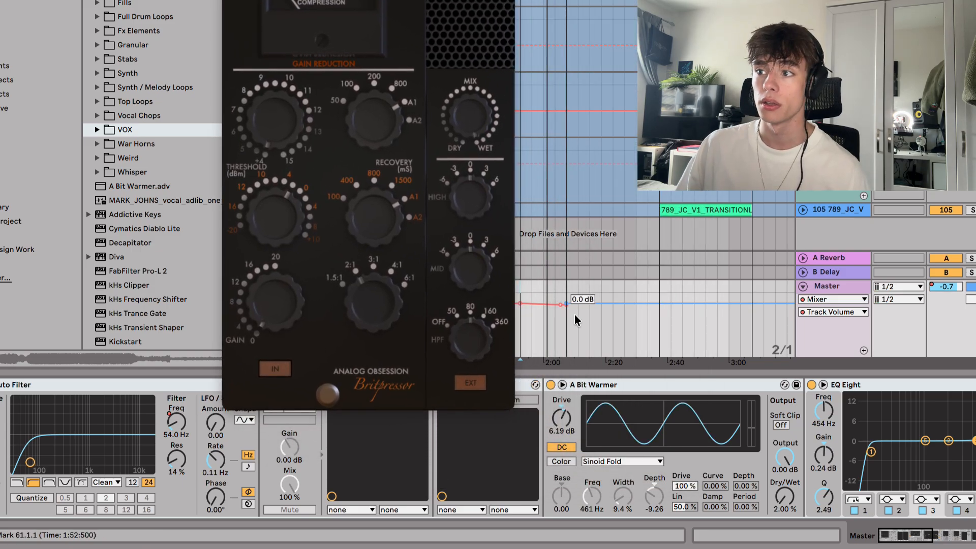
key(space)
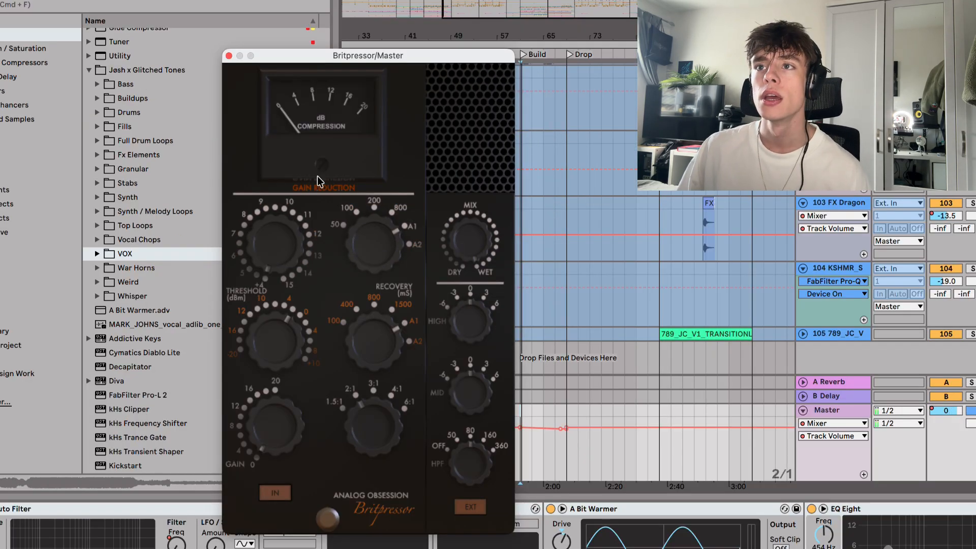
click(845, 412)
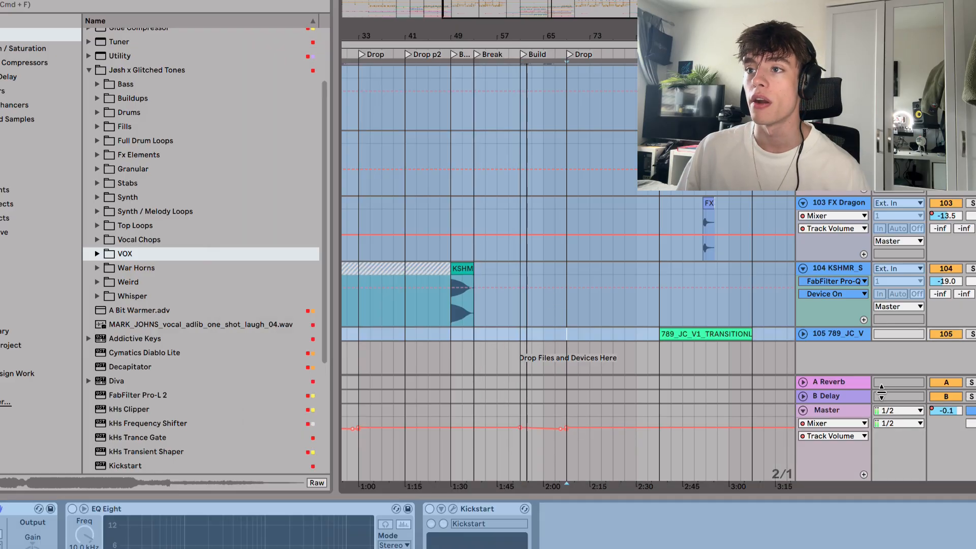
Inspect OTT's window and parameters in the Master's chain, bypass and re-enable the device, and close its window.
click(845, 412)
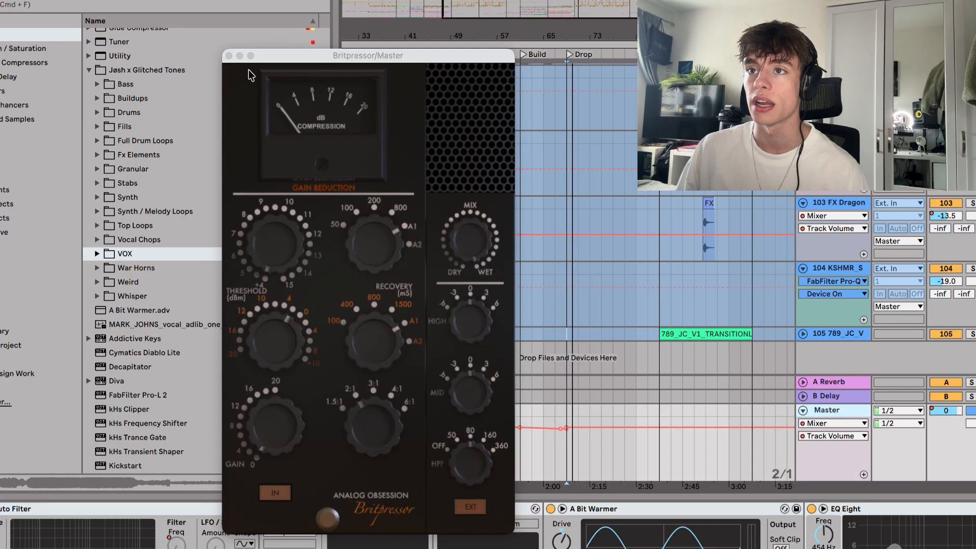
click(229, 56)
click(464, 509)
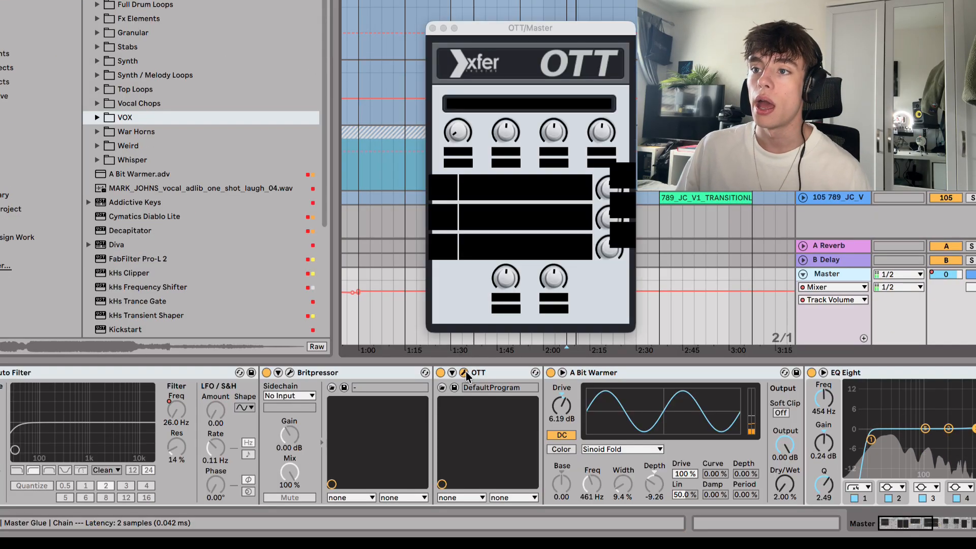
click(452, 372)
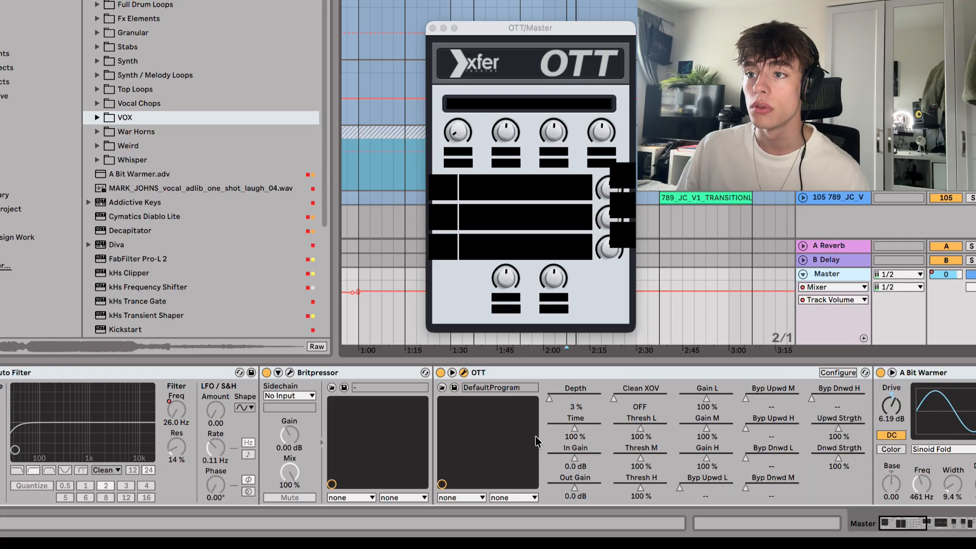
click(438, 373)
click(438, 373)
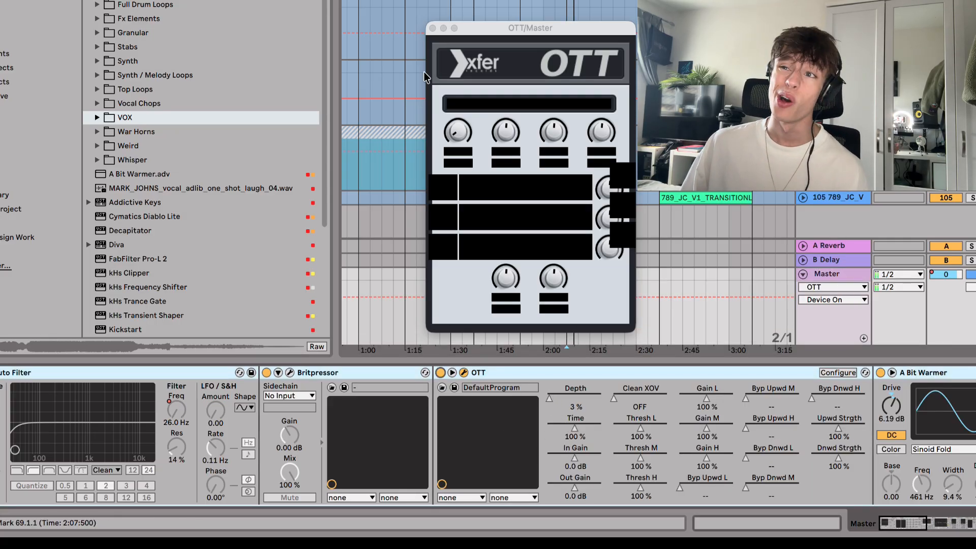
click(432, 29)
Inspect the settings of bands 1 and 3 in the Master's EQ Eight.
click(942, 526)
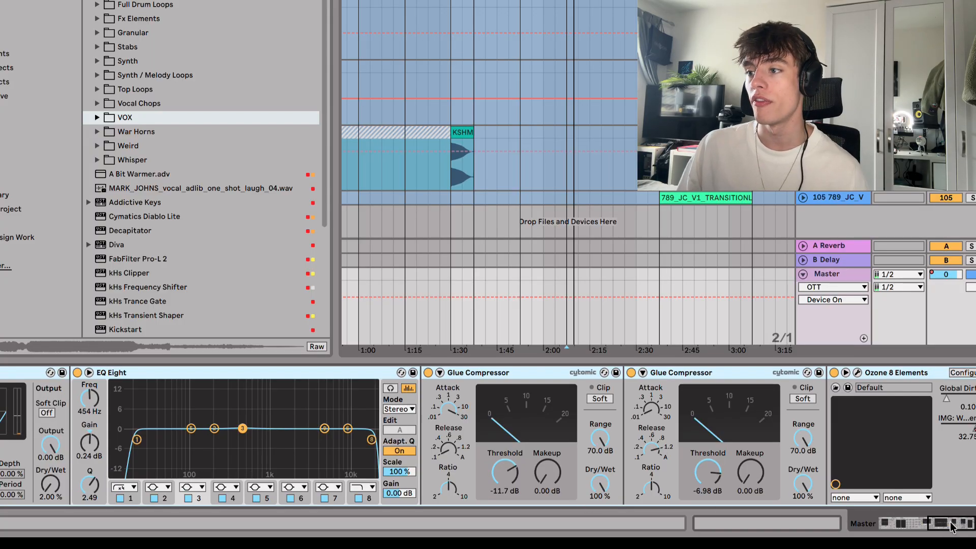
drag(952, 527, 945, 527)
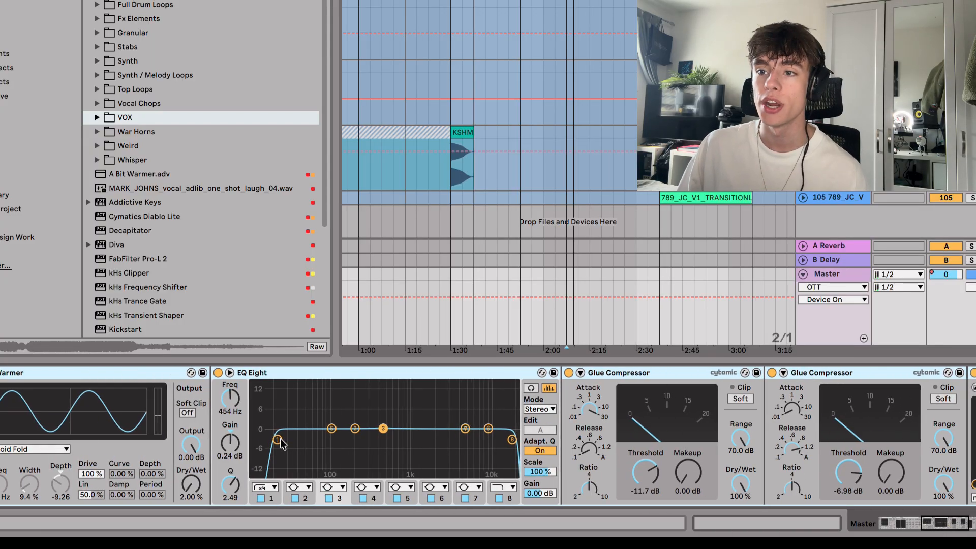
click(277, 440)
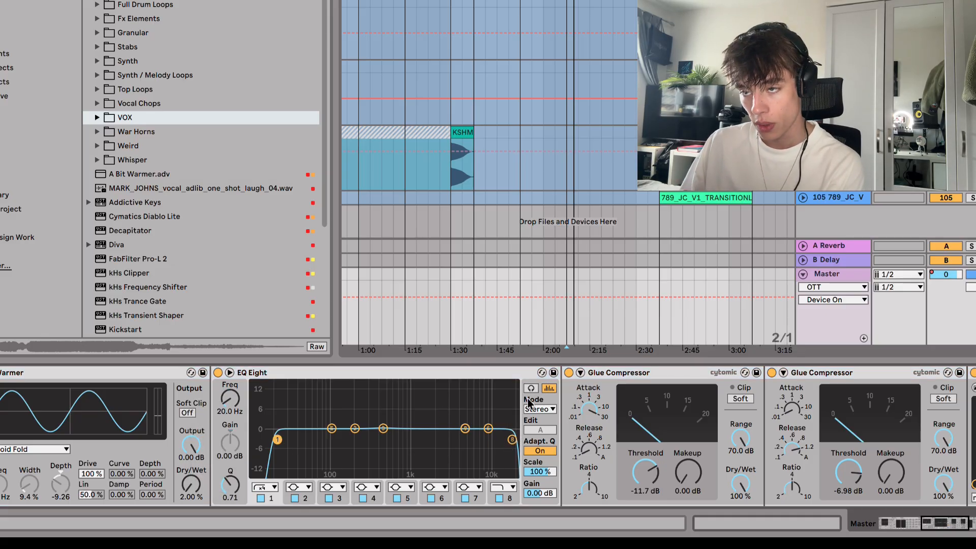
click(384, 429)
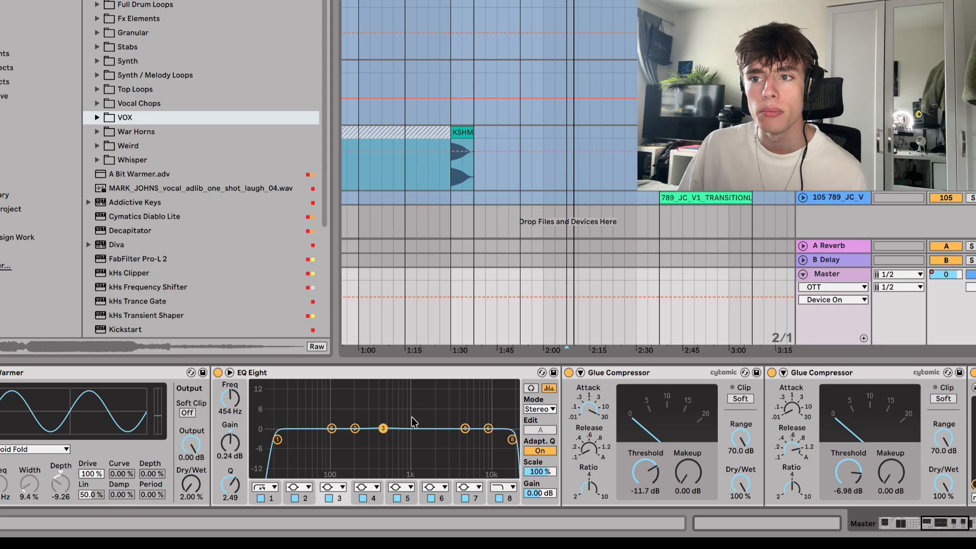
Select the Master's first Glue Compressor and briefly play the Drop to observe its compression, stopping playback again.
click(655, 379)
key(space)
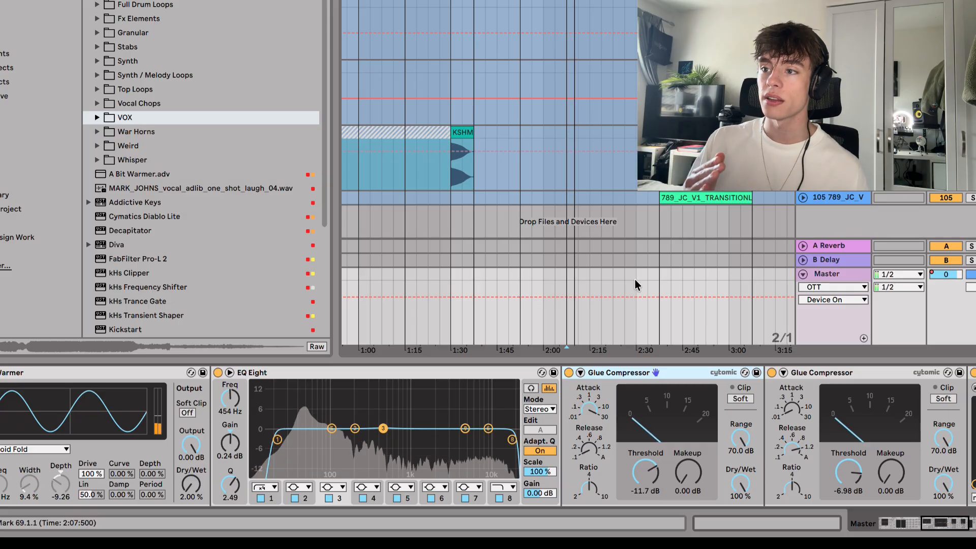
key(space)
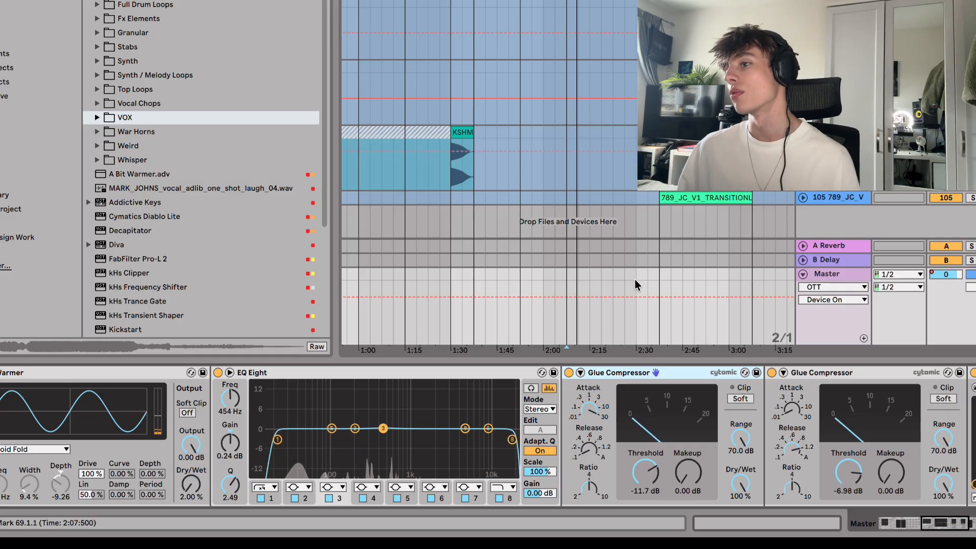
Show the Master's Ozone 8 Elements width automation and play from the Build at bar 61.
drag(940, 524, 946, 525)
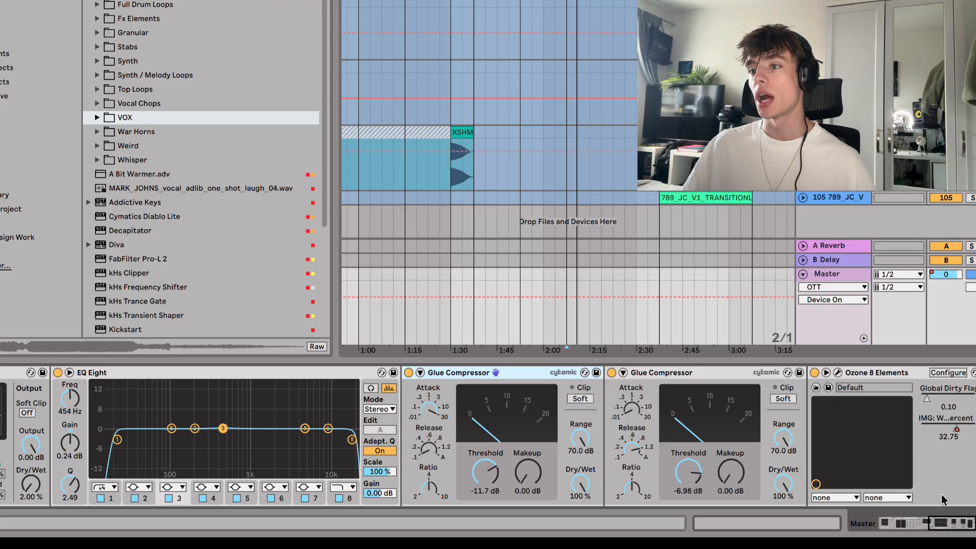
right_click(963, 436)
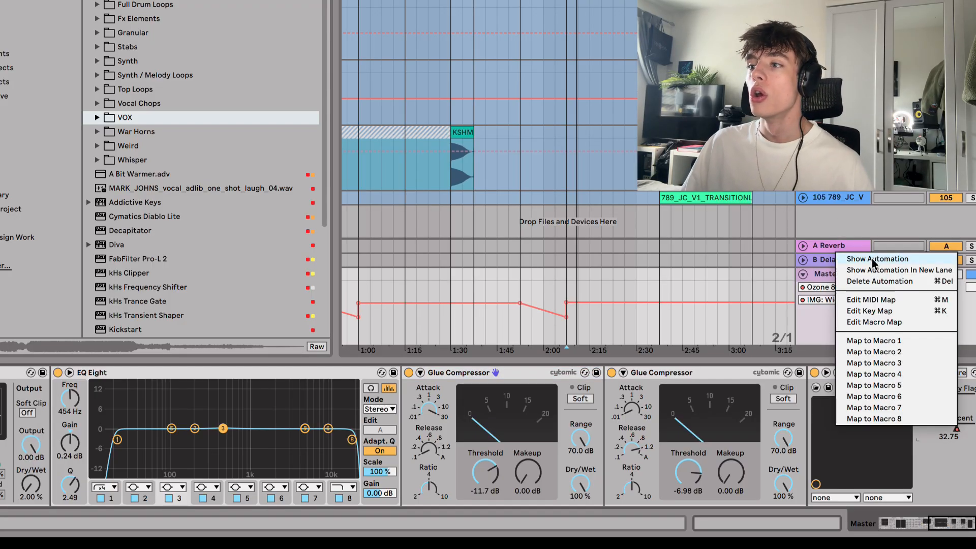
click(872, 261)
click(509, 273)
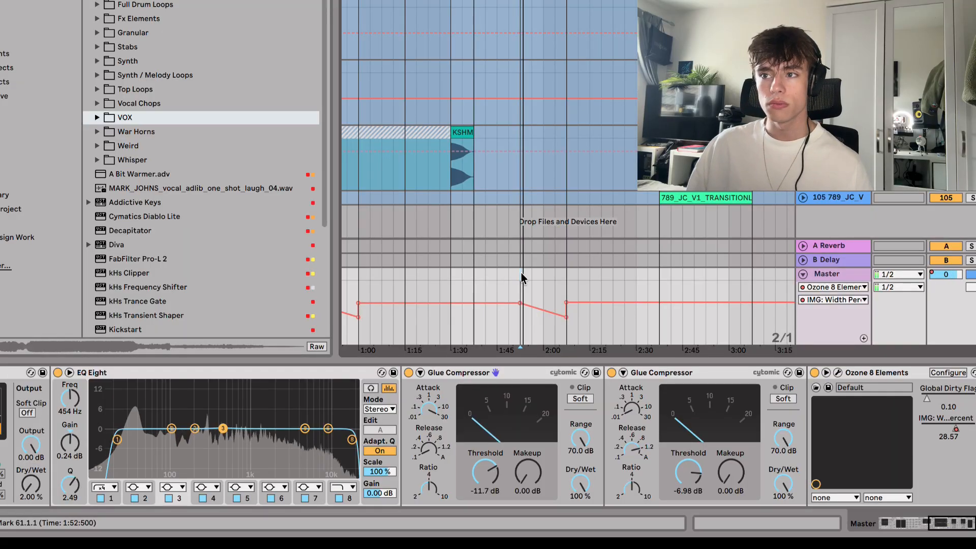
Open Ozone 8 Elements on the Master, examine the Imager's Width during playback, then stop playback and close the window.
click(827, 373)
click(838, 372)
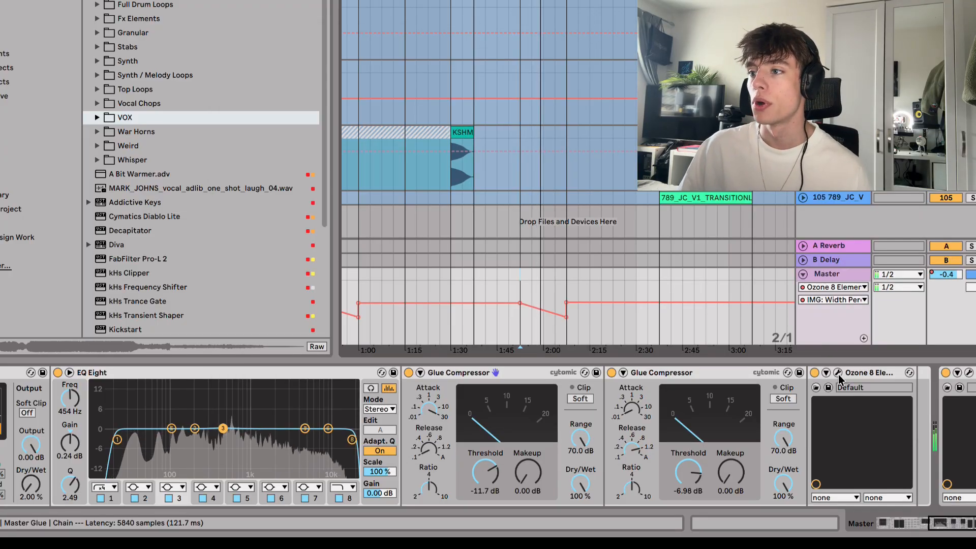
click(838, 374)
click(385, 137)
mouse_move(401, 320)
mouse_down()
mouse_move(383, 322)
mouse_move(417, 328)
mouse_up()
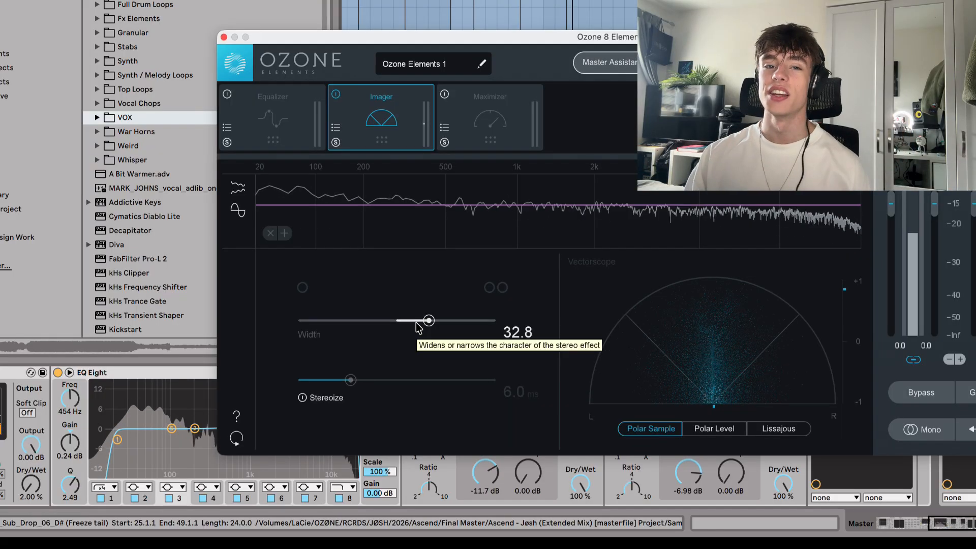
key(space)
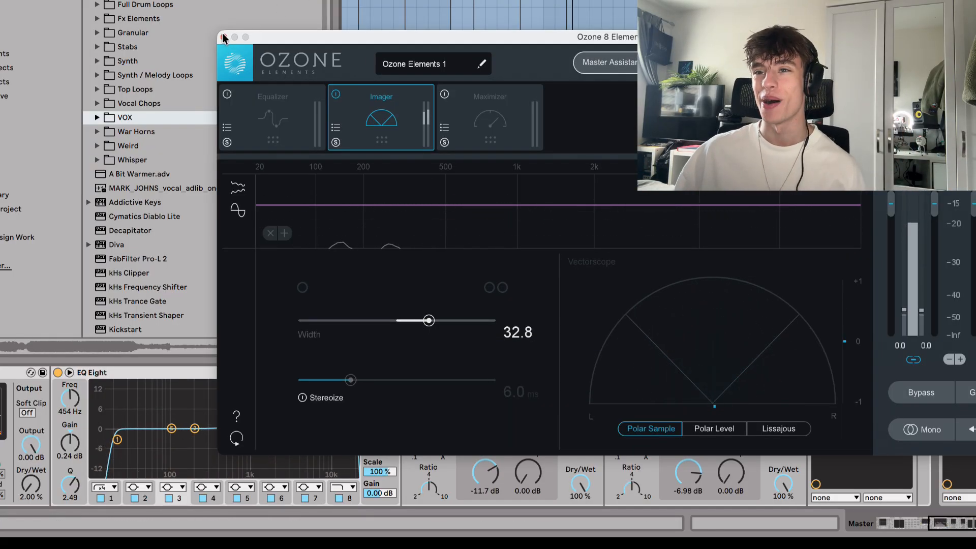
click(223, 38)
Open kHs Clipper on the Master, watch its clipping from the Build and from the Drop at bar 69, and close it.
drag(950, 526, 971, 524)
click(467, 373)
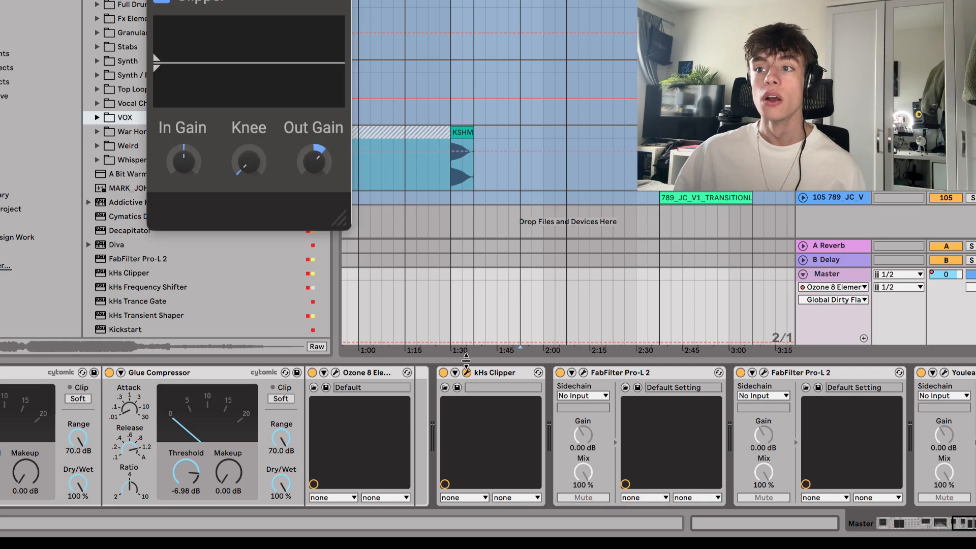
key(space)
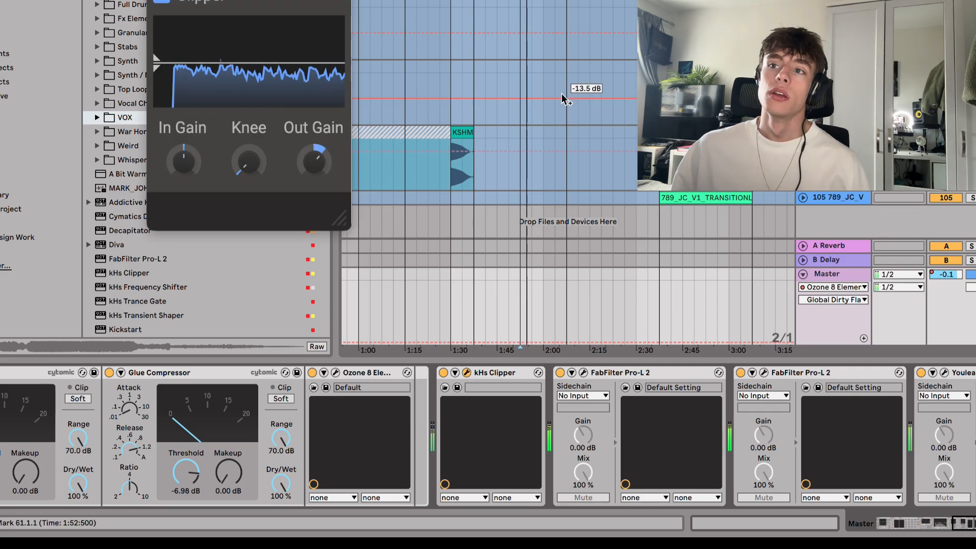
click(570, 129)
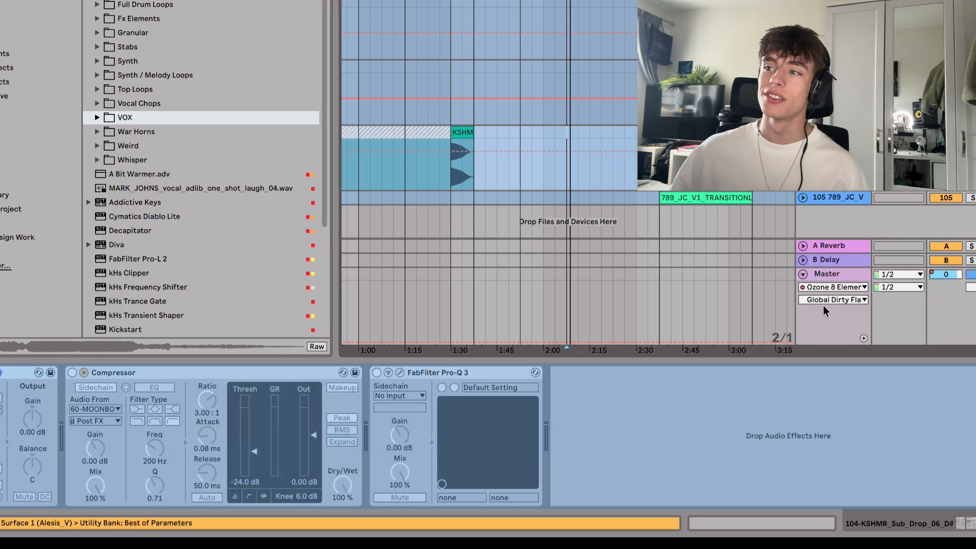
click(840, 275)
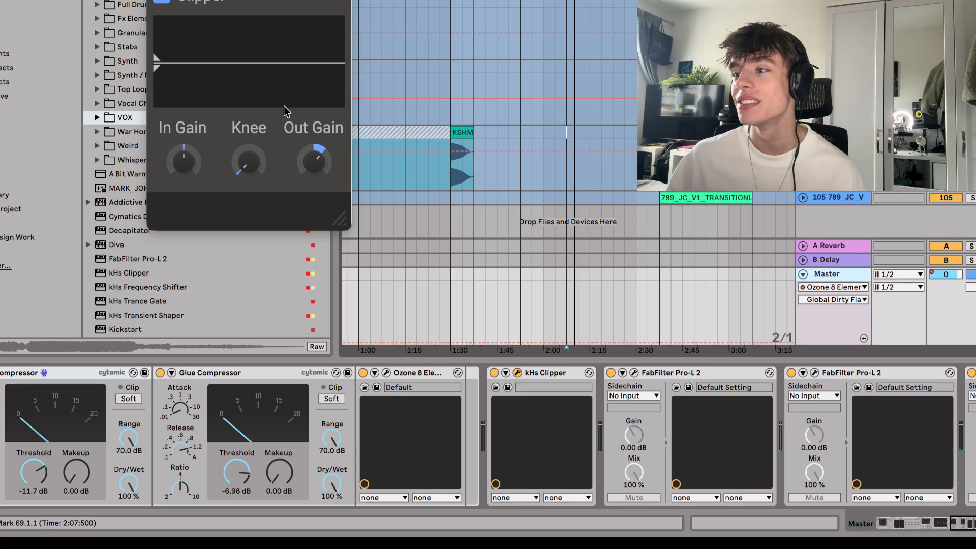
click(157, 0)
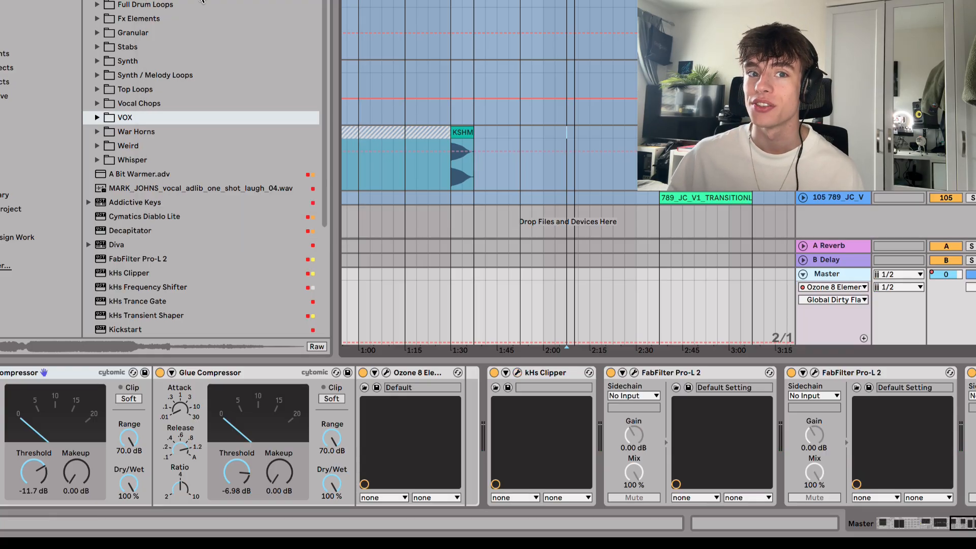
Open the Master's second FabFilter Pro-L 2, view its limiting and short-term loudness during playback, and close its window.
click(813, 373)
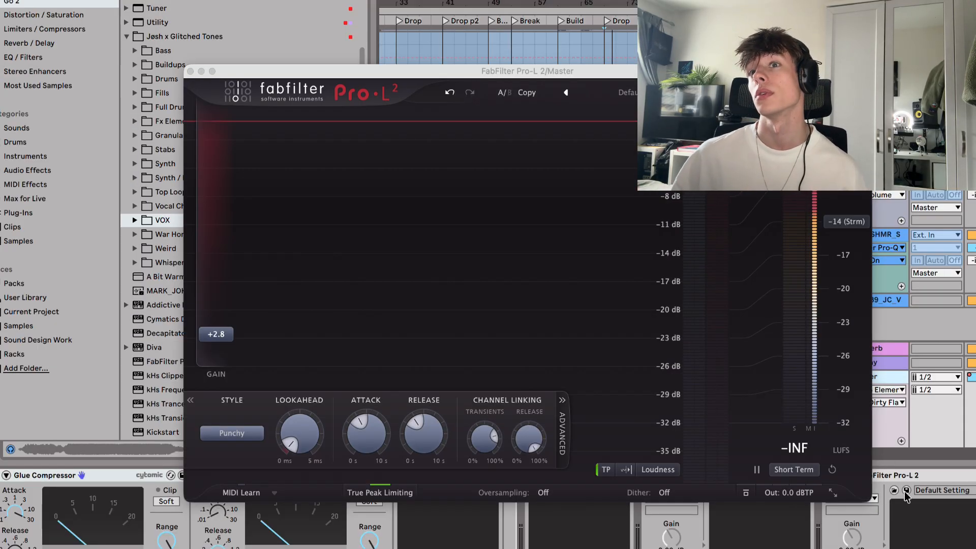
click(895, 475)
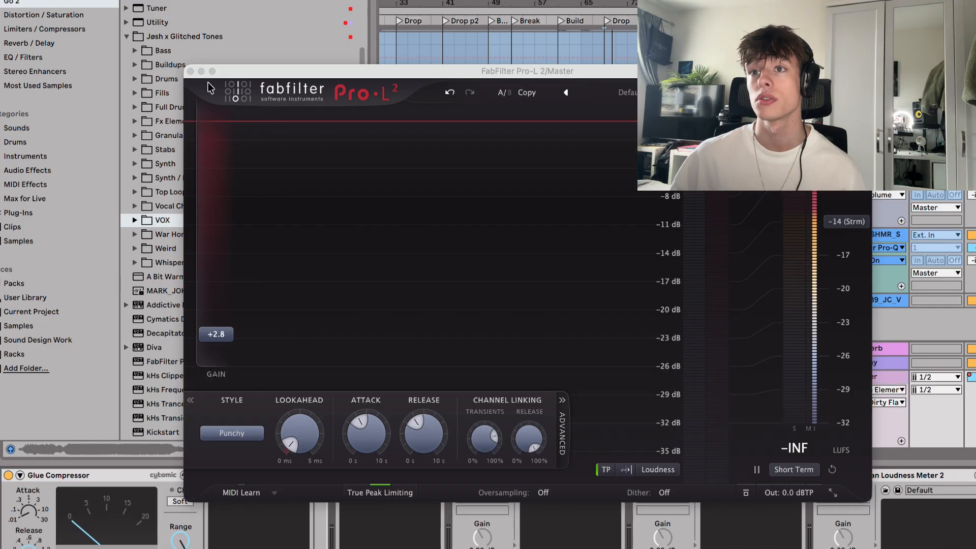
click(190, 72)
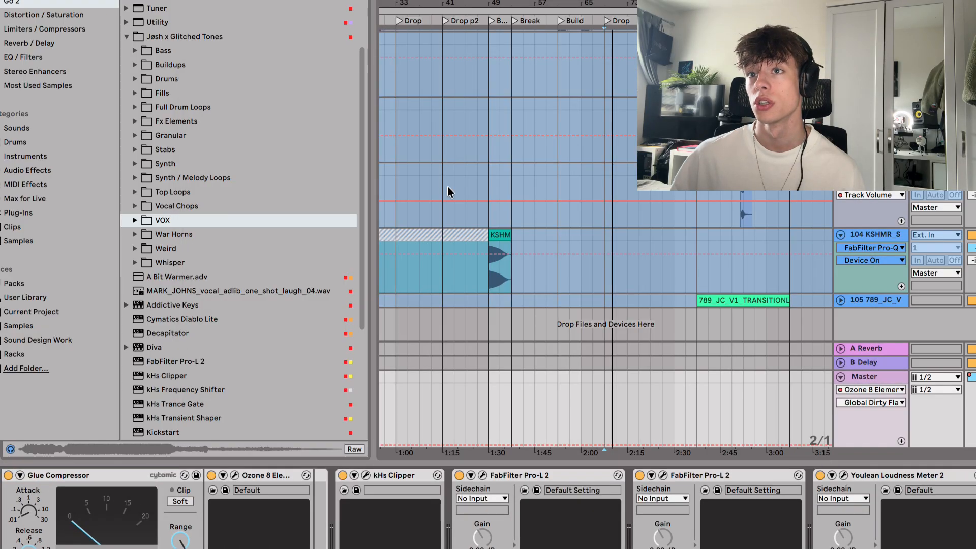
click(663, 475)
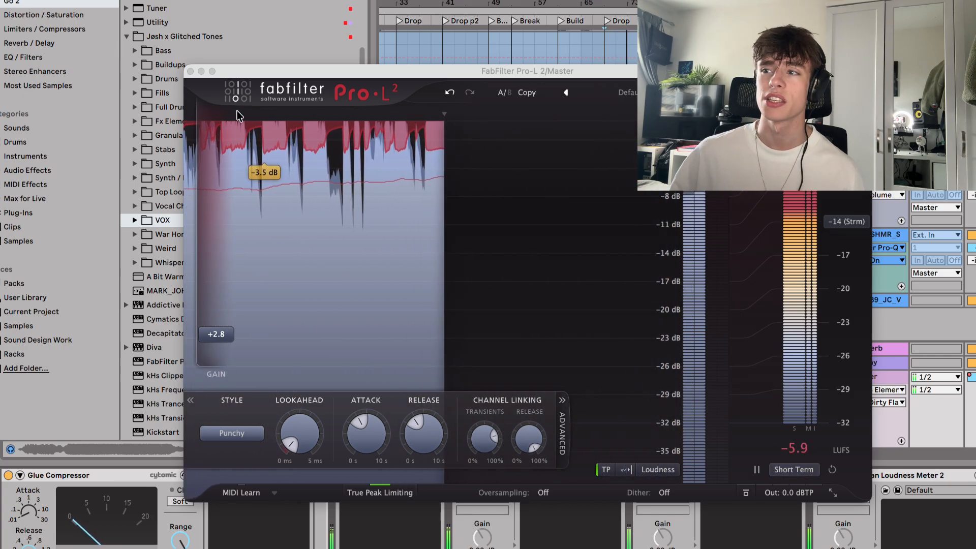
click(190, 71)
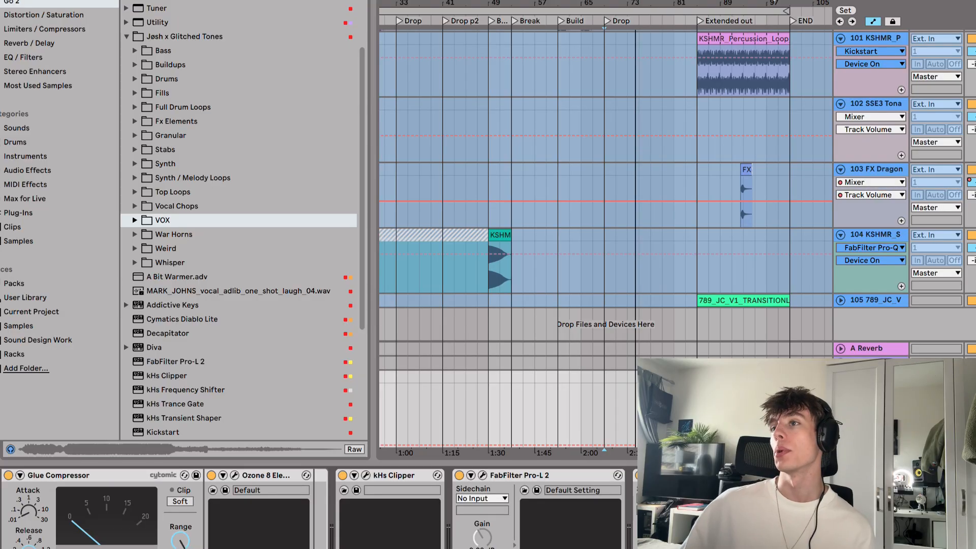
Play the track from the Extended out marker and look through the layers up to the 30 Group's tracks.
scroll(774, 85, down, 1)
scroll(775, 84, right, 2)
click(656, 112)
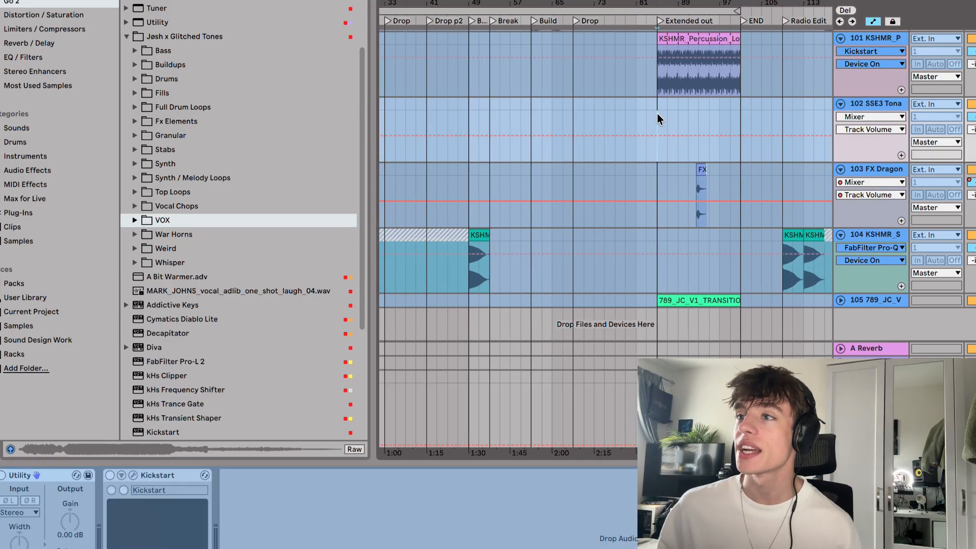
scroll(657, 114, up, 10)
scroll(659, 114, up, 20)
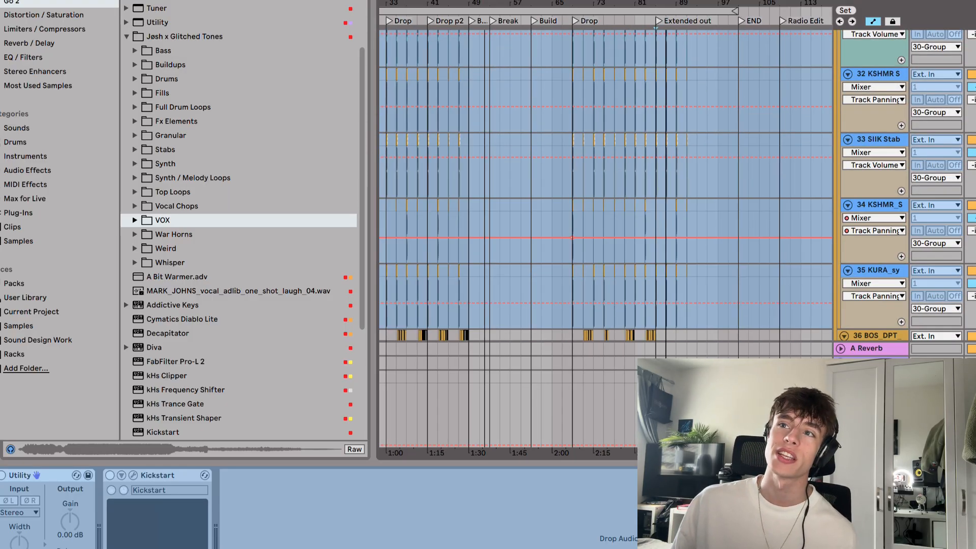
View the full arrangement, including the Radio Edit, and look through its layers down to track 105.
scroll(597, 147, down, 5)
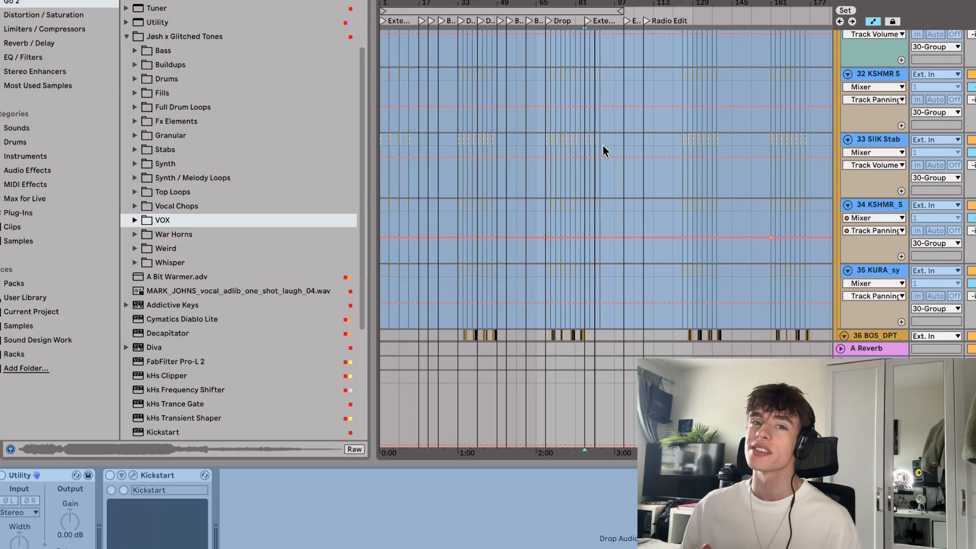
scroll(603, 145, down, 10)
scroll(615, 137, down, 20)
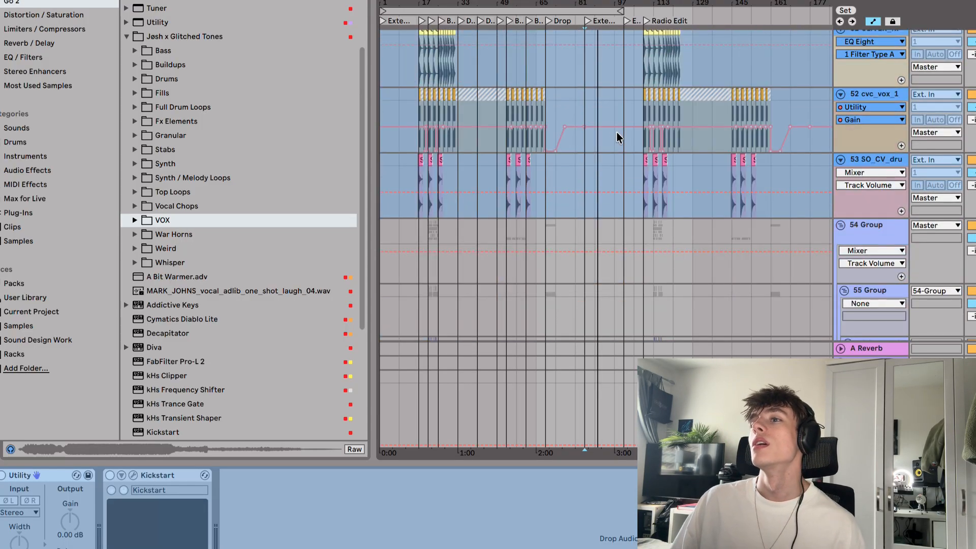
scroll(615, 124, down, 5)
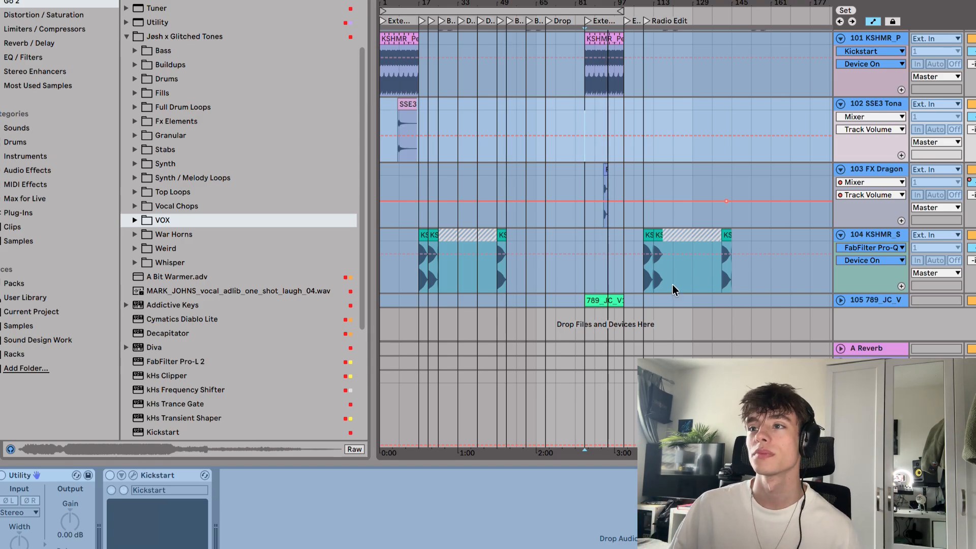
Place the insertion point at the END marker on track 102 and look over the layers above it.
drag(630, 3, 630, 50)
click(603, 100)
drag(647, 4, 646, 0)
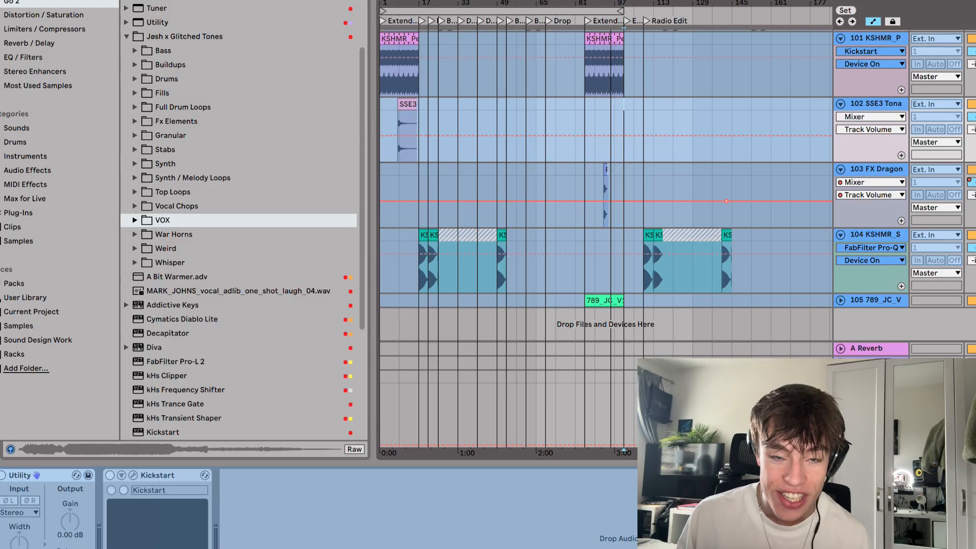
scroll(542, 276, up, 15)
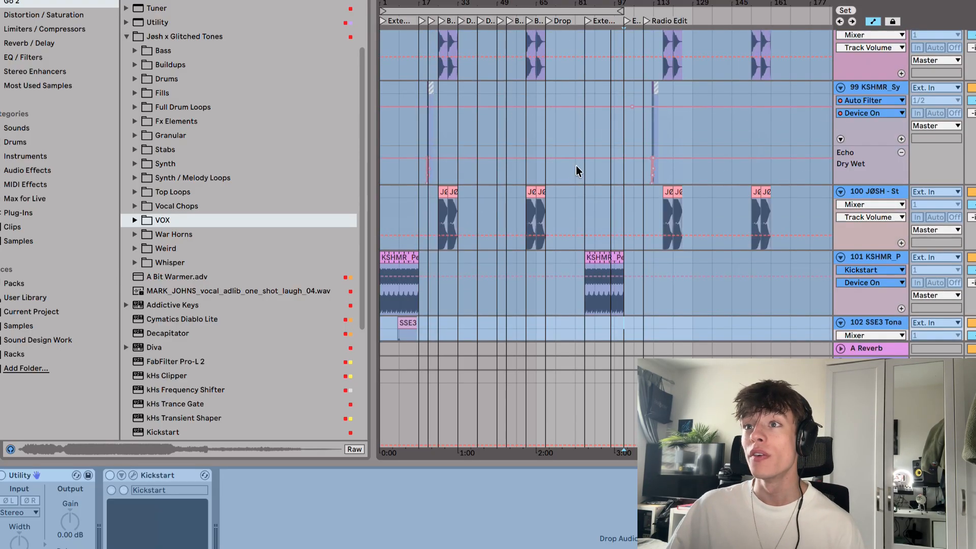